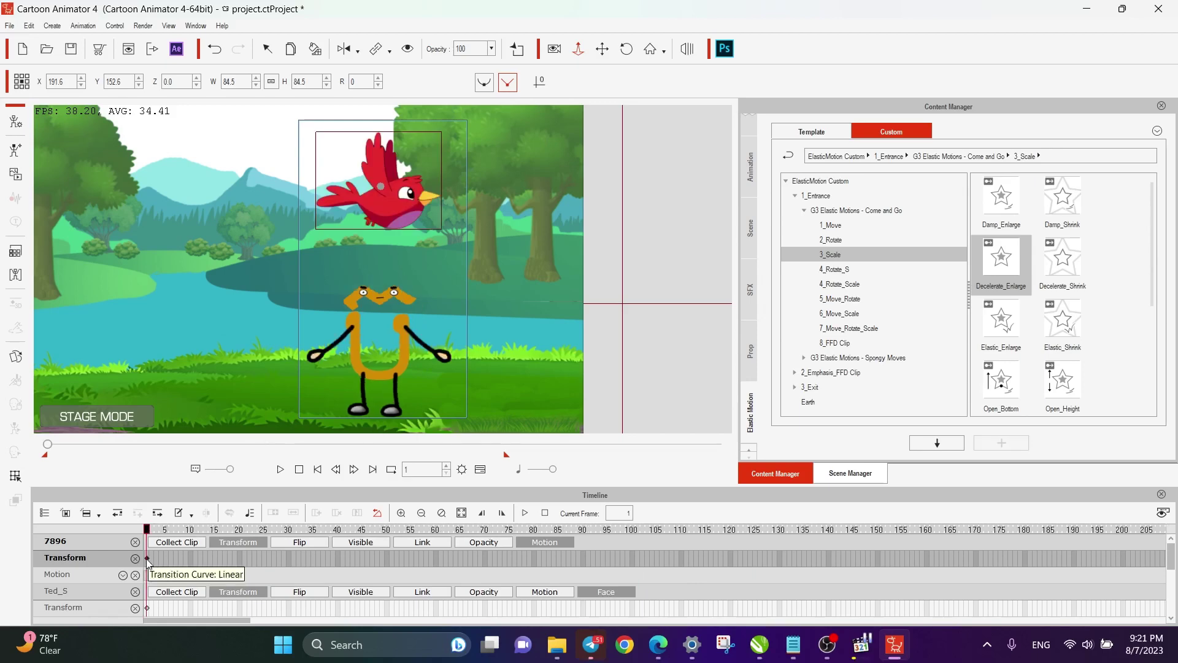
Hide the bird at frame 1, show its Visible track, and go to the visibility key at frame 640.
left_click(410, 53)
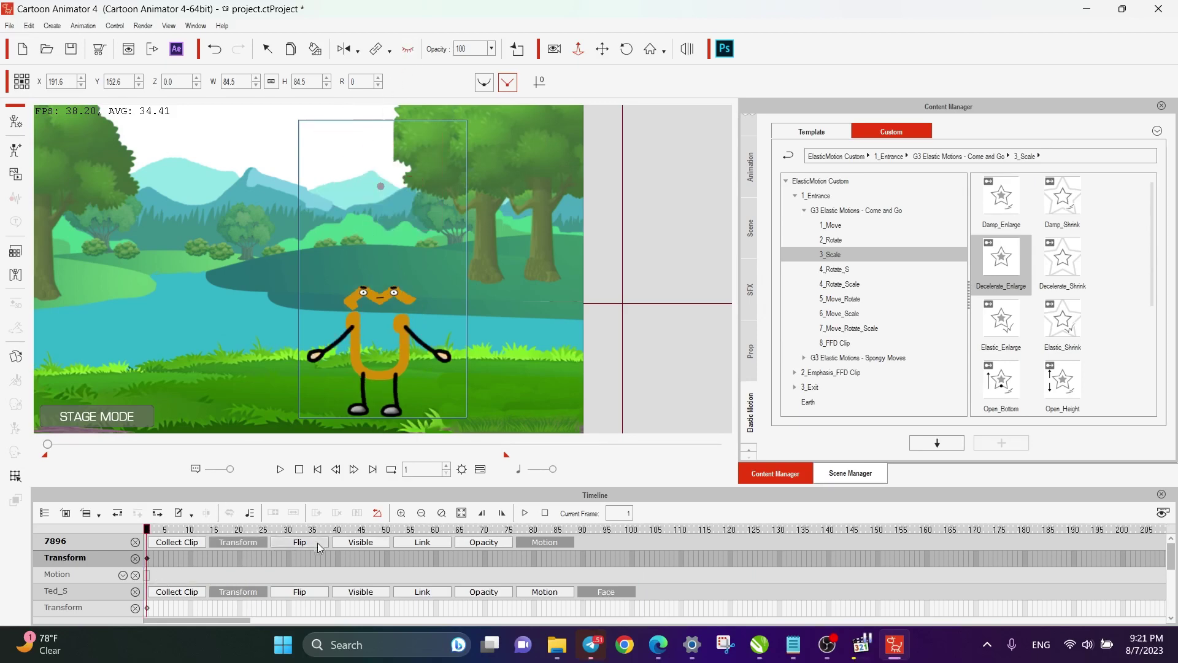
left_click(366, 542)
left_click(265, 609)
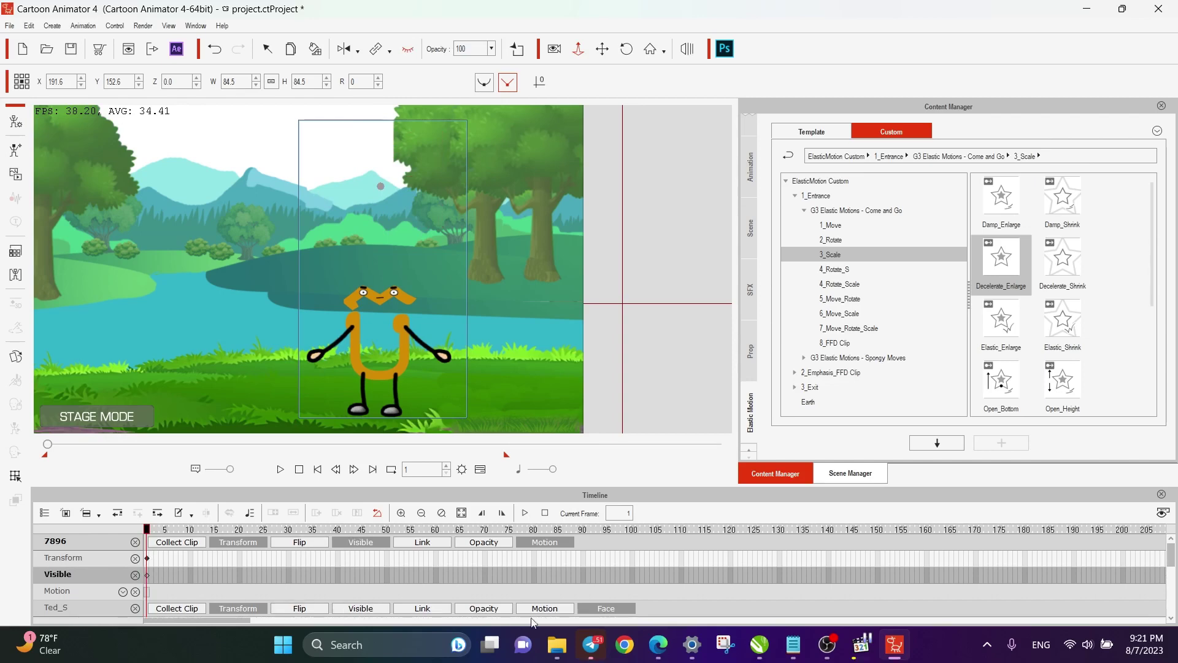
left_click_drag(241, 620, 532, 614)
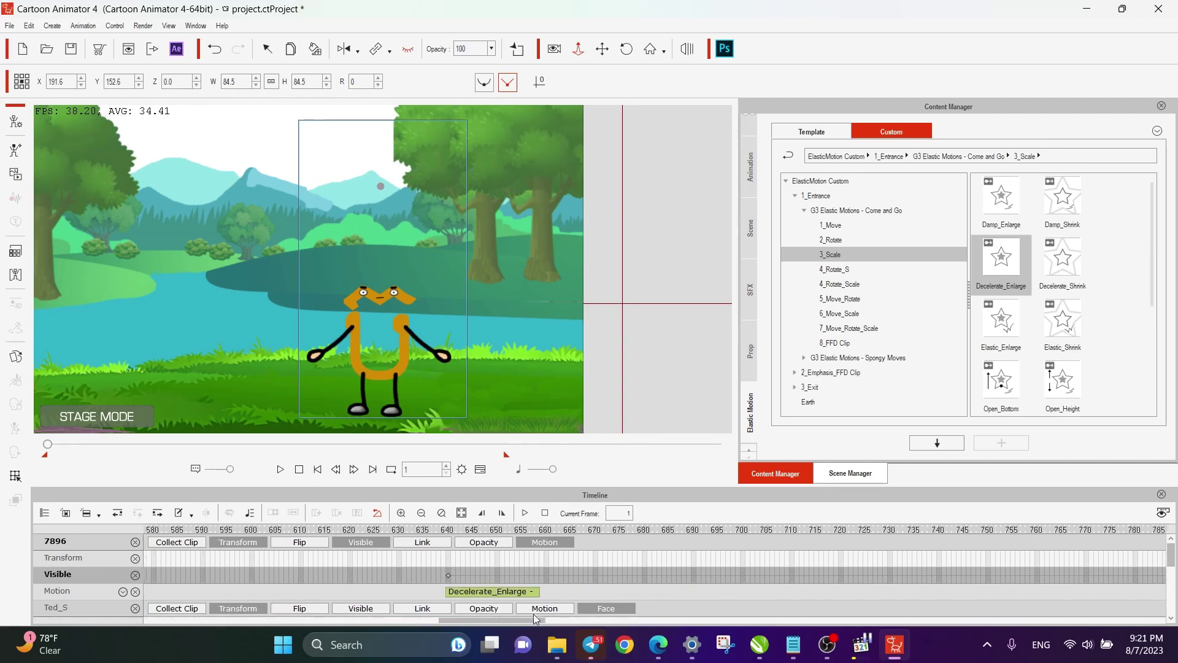
left_click(441, 576)
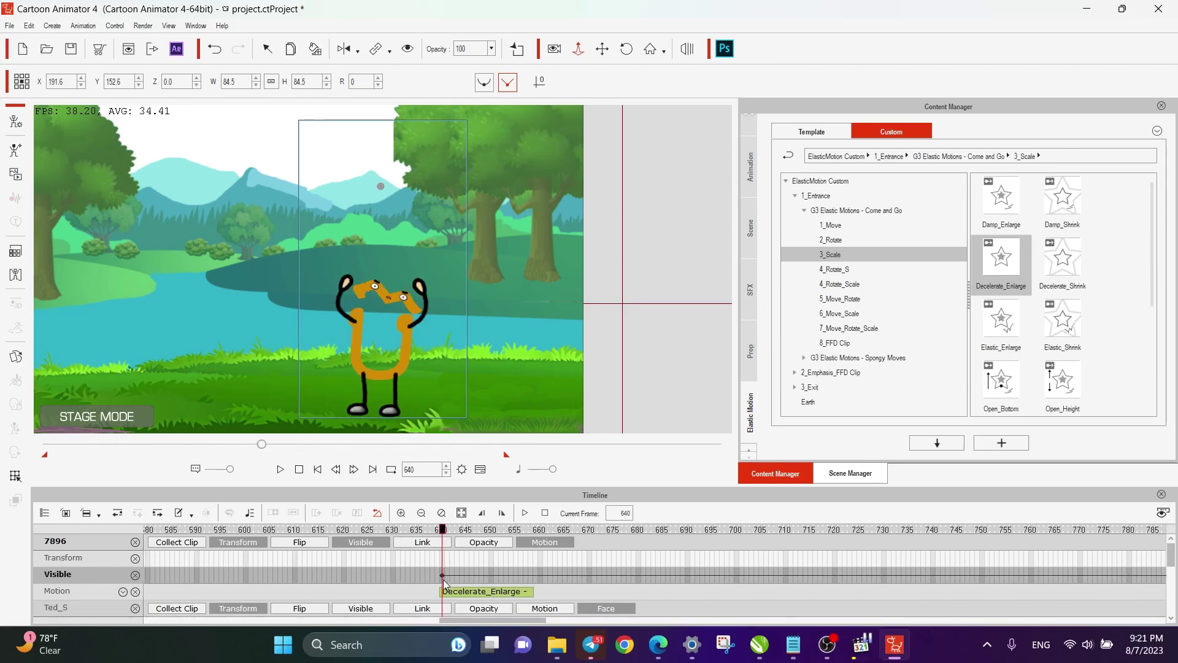
Play the animation from frame 640 to check how the bird appears with its Decelerate_Enlarge motion.
mouse_move(482, 621)
left_mouse_down()
mouse_move(257, 621)
mouse_move(510, 621)
mouse_move(495, 622)
left_mouse_up()
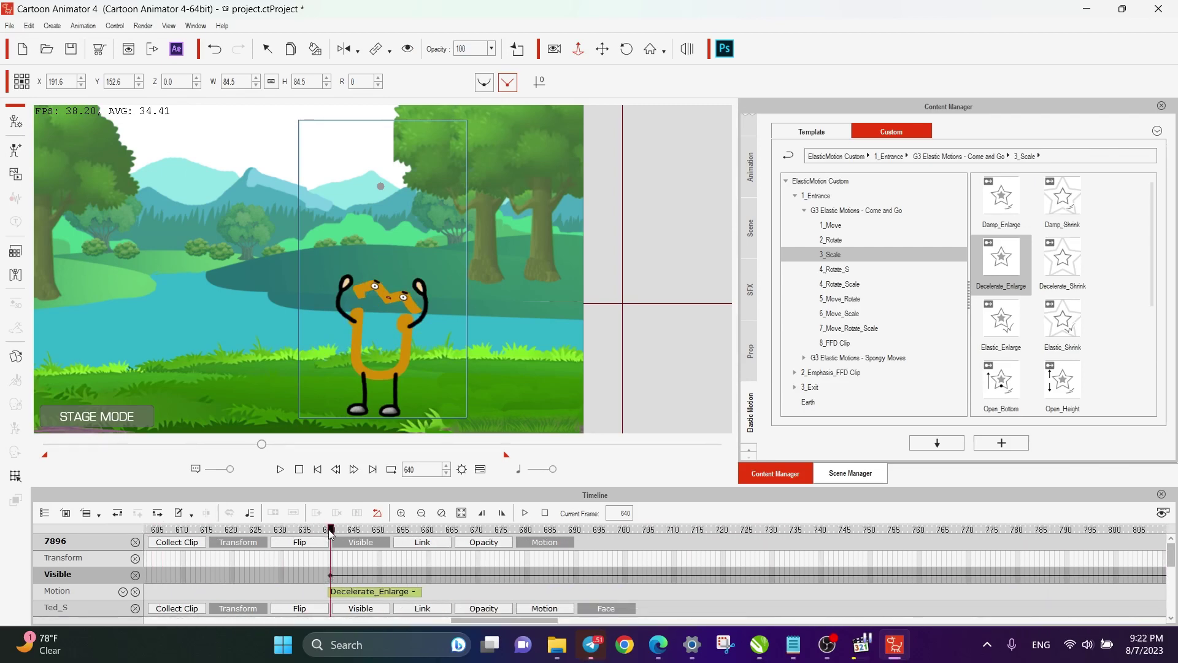
key("space")
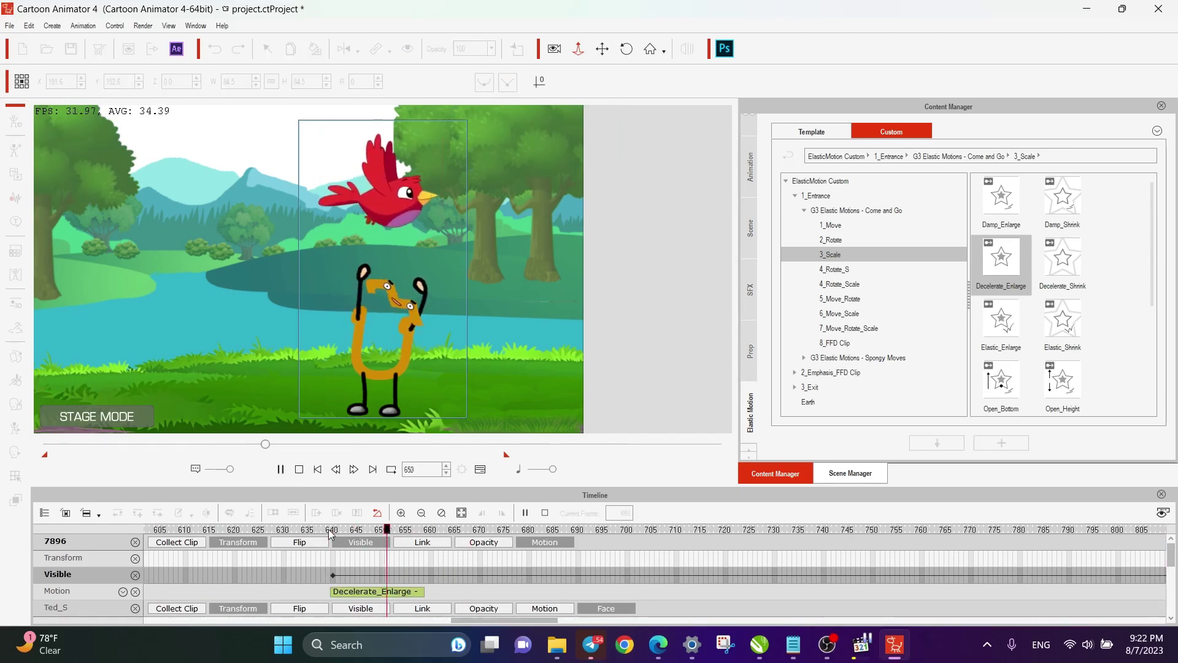
key("space")
key("space")
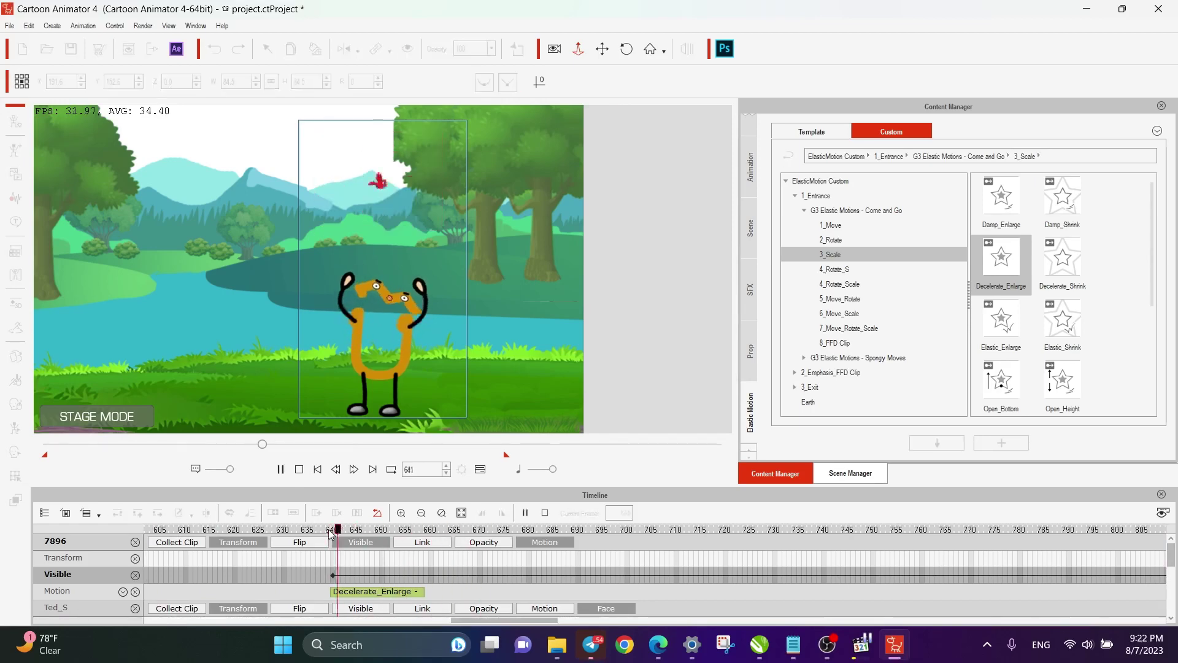
key("space")
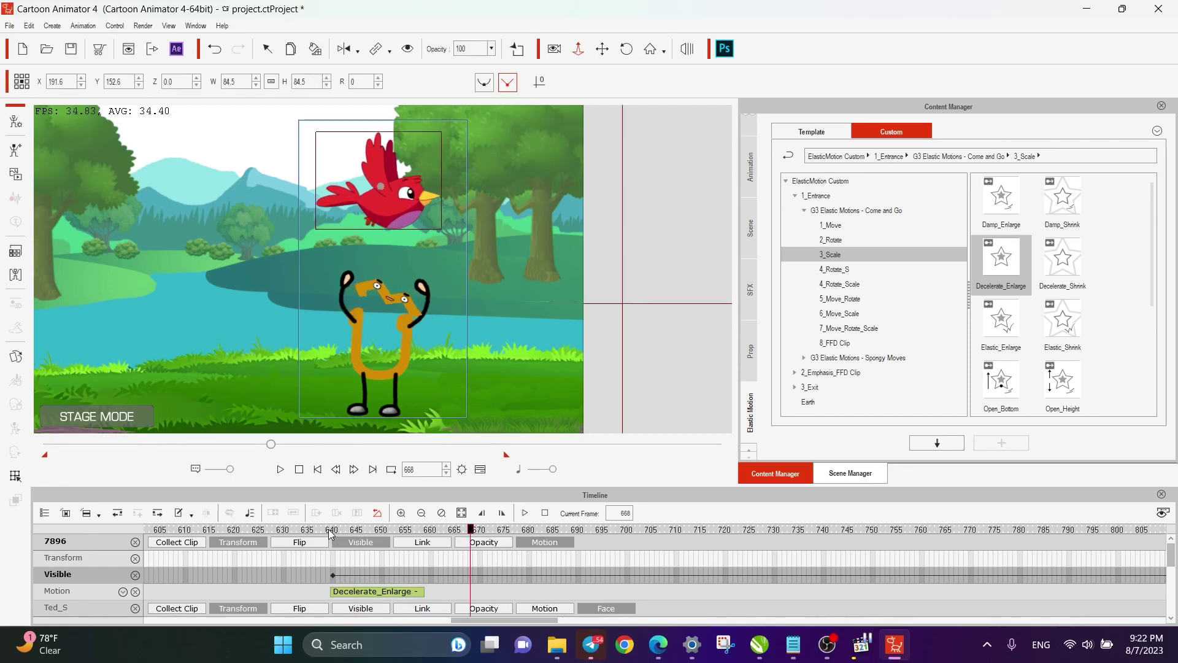
key("space")
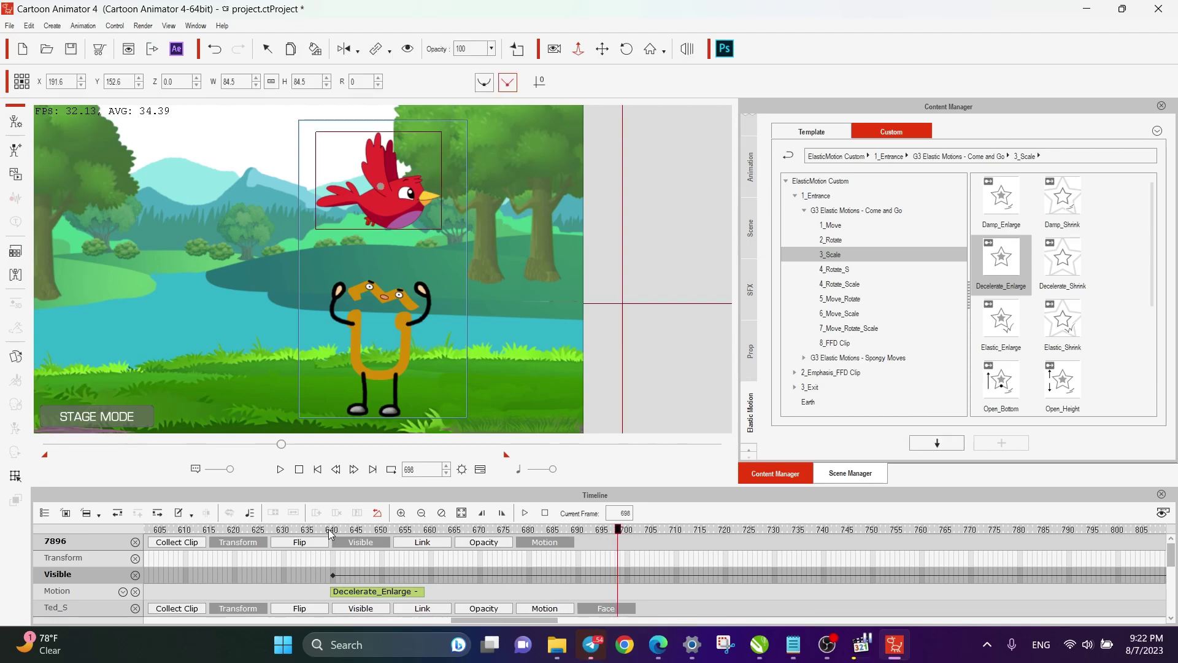
key("space")
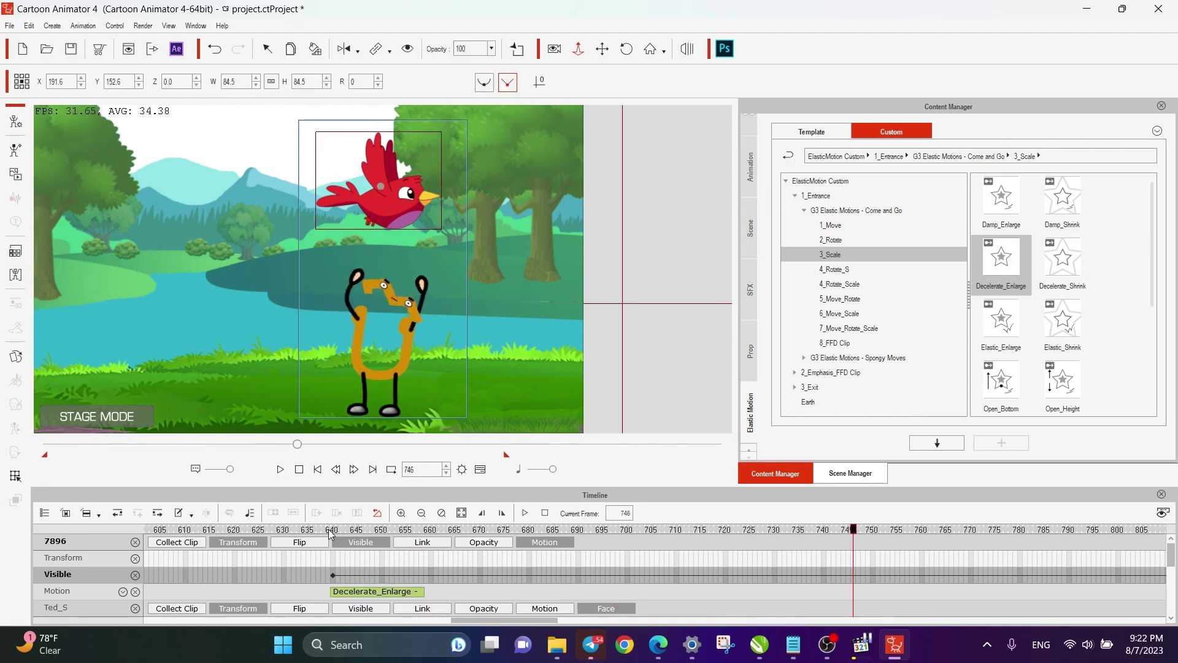
At frame 722, place a copy of the bird outside the stage at about X 326, Y 140, and remove its object animation.
left_click_drag(853, 533, 737, 551)
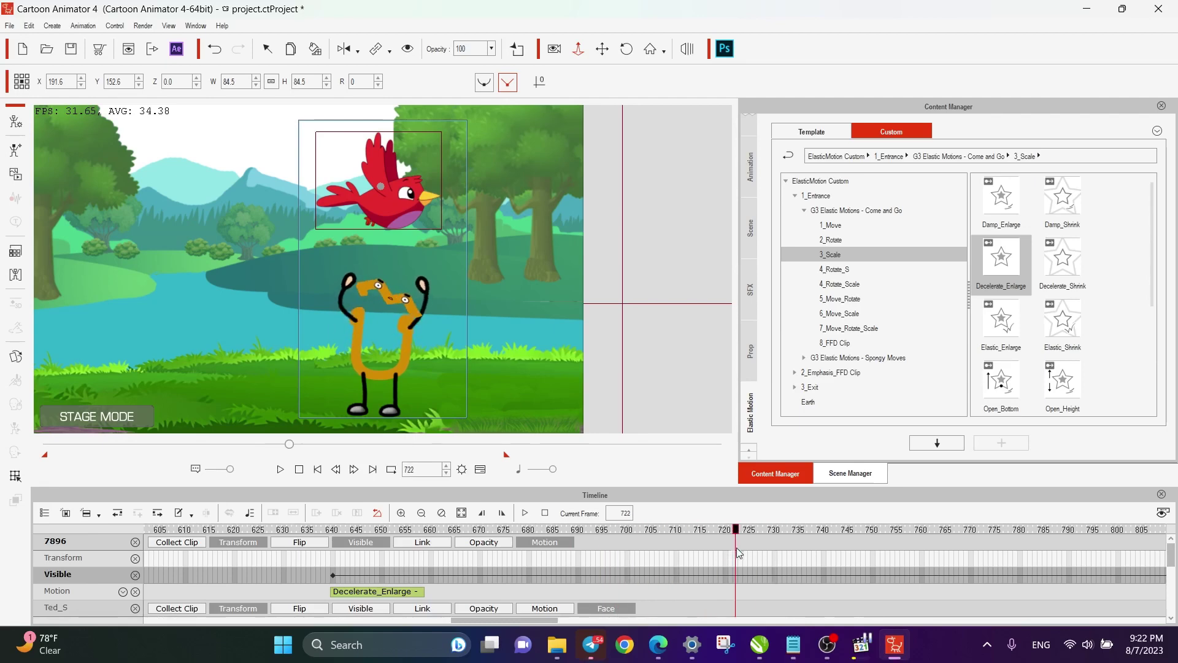
left_click(291, 48)
left_click(410, 213)
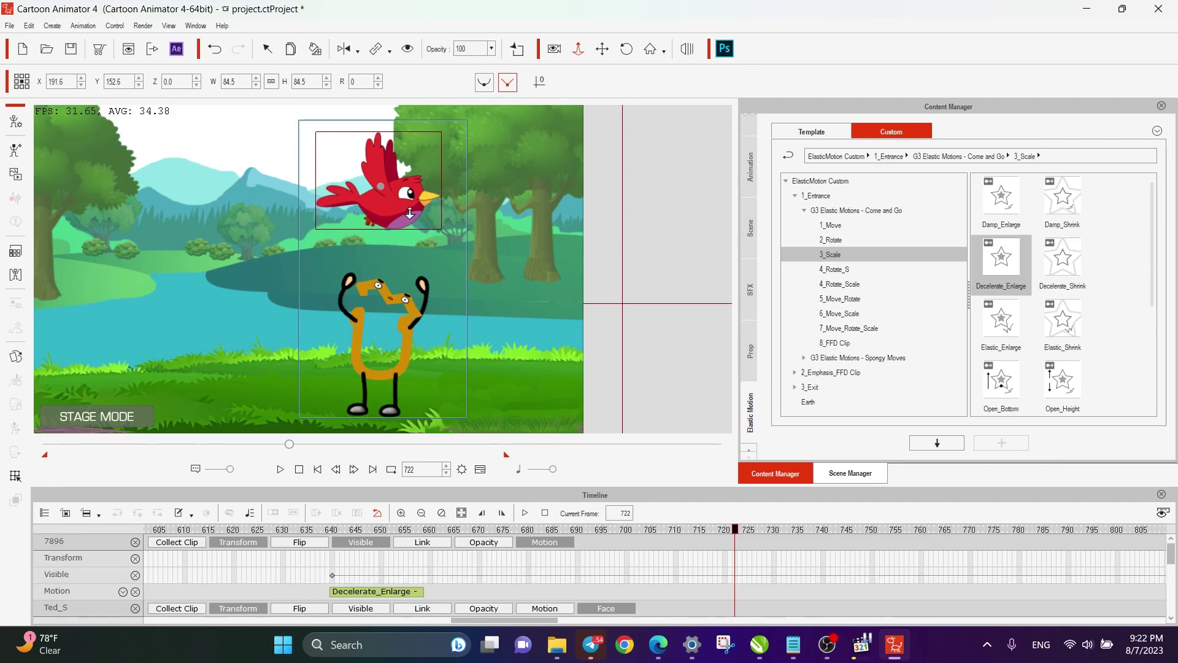
left_click(267, 48)
left_click_drag(402, 212, 696, 215)
right_click(697, 215)
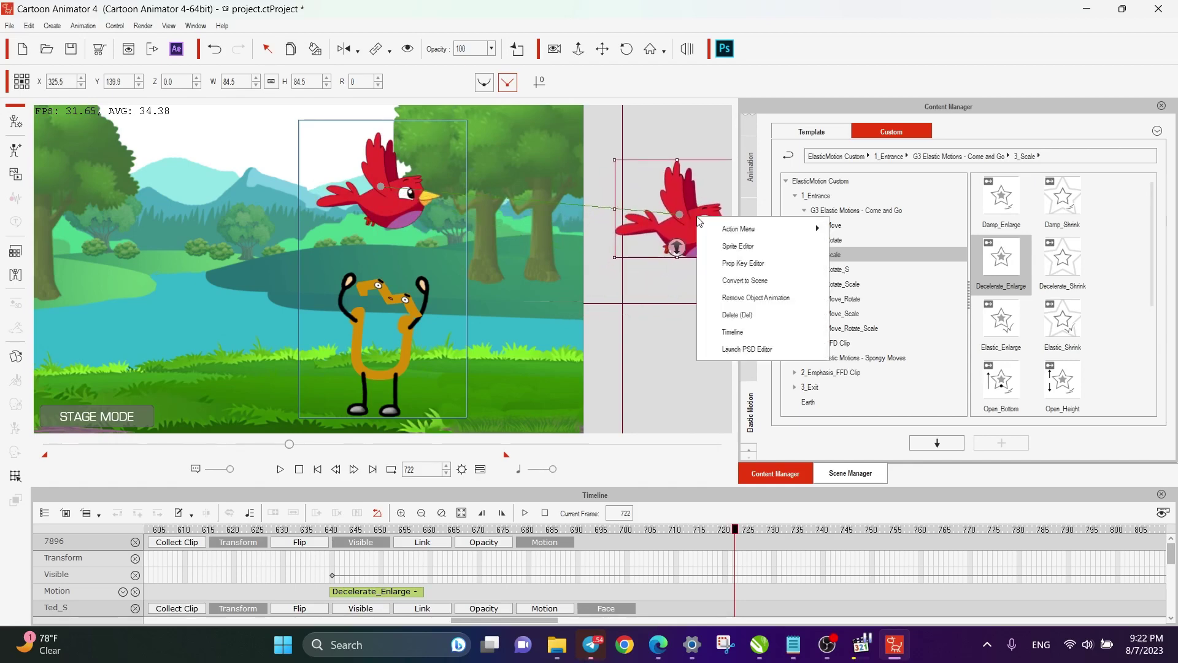
left_click(731, 303)
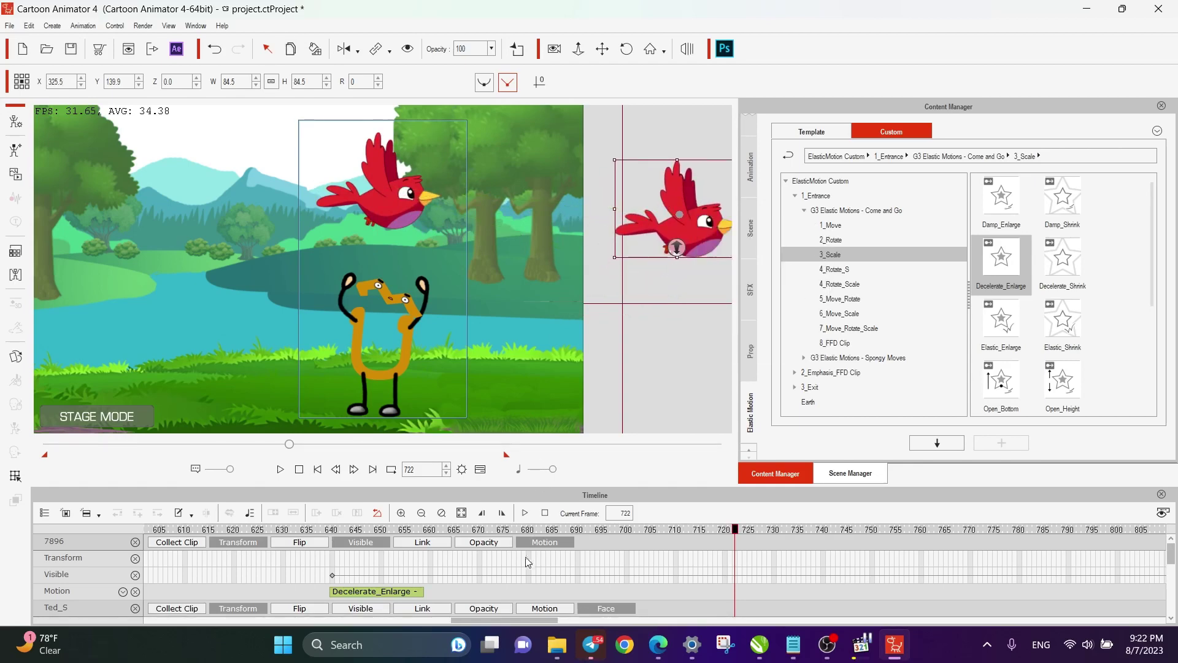
Play the scene from frame 640 to about frame 725 to review the original bird's entrance and hold.
left_click(332, 529)
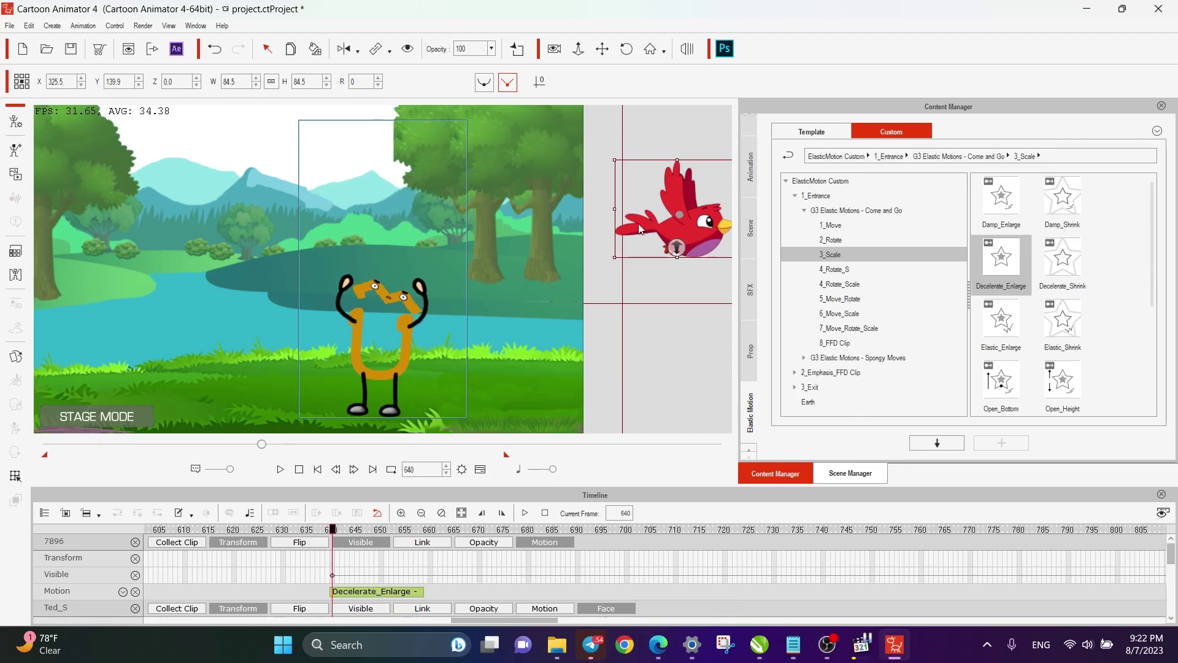
key("space")
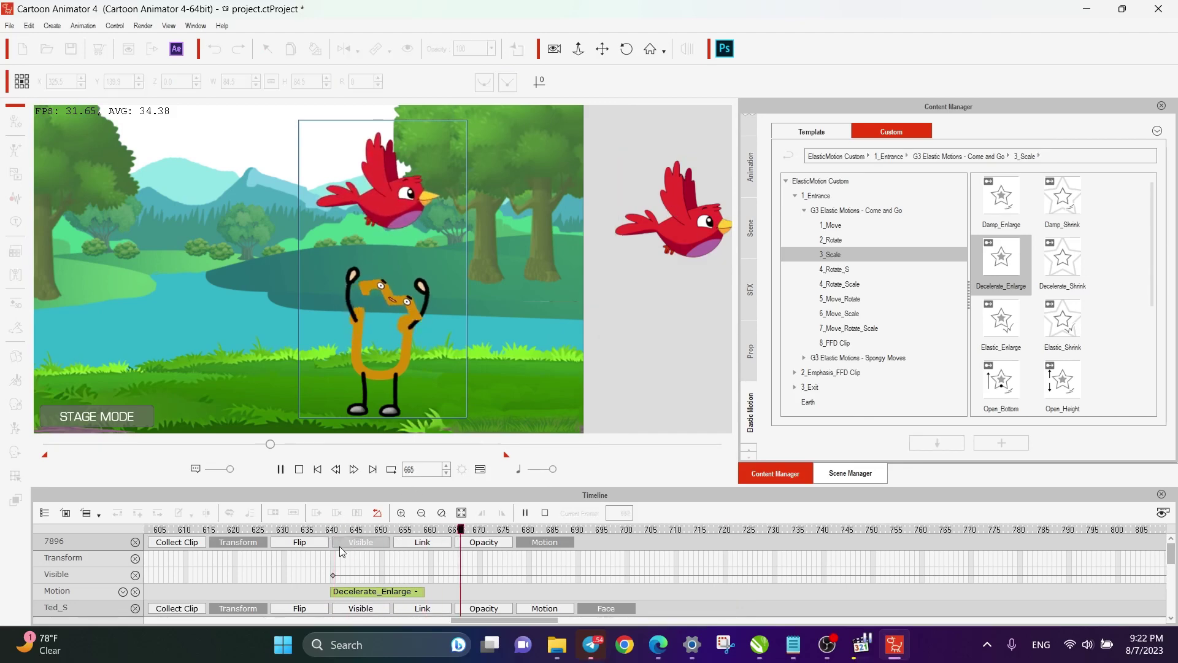
key("space")
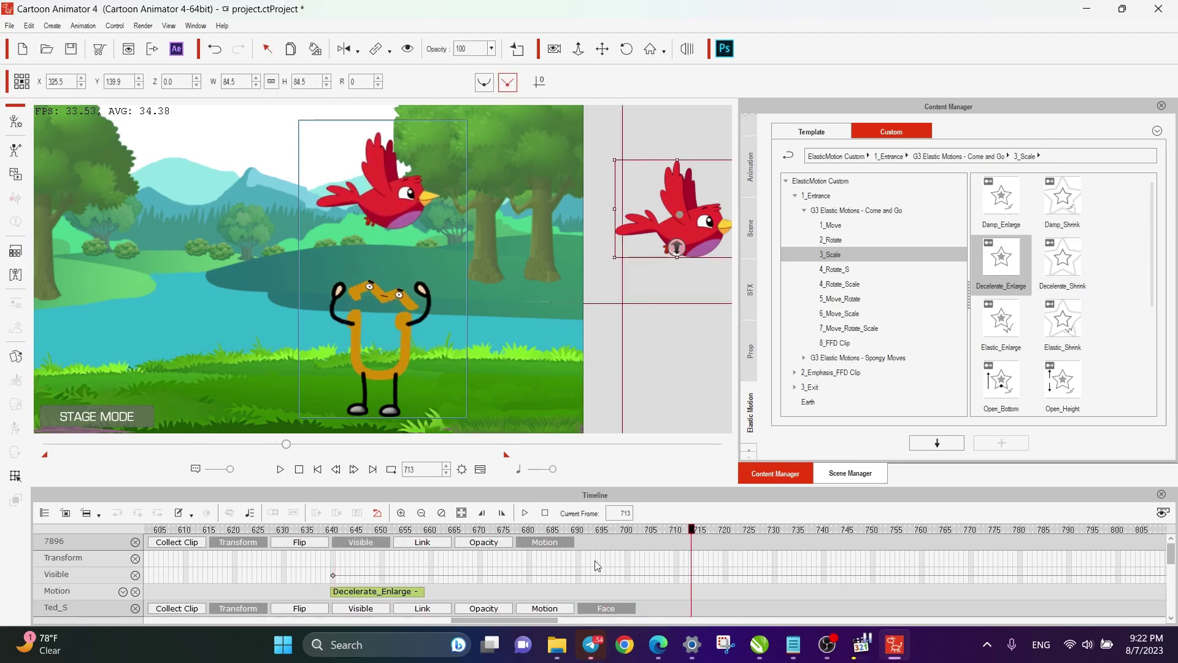
left_click(692, 565)
key("space")
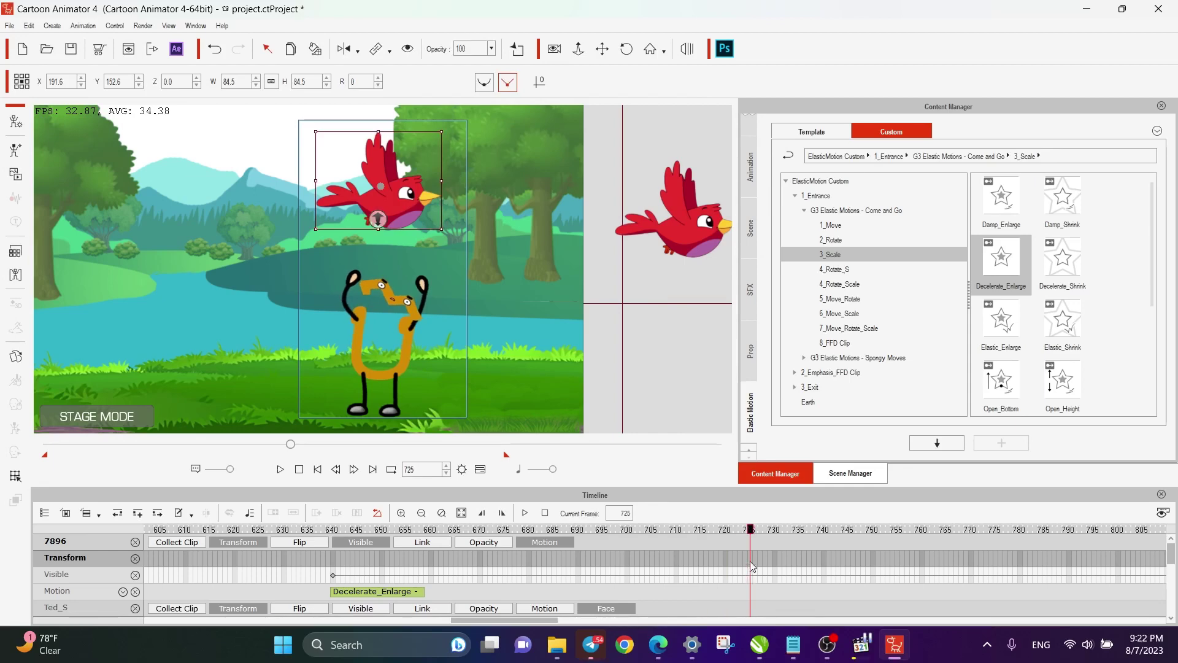
Try the Decelerate_Shrink elastic motion on the original bird at frame 725, and undo it after previewing.
left_click_drag(1063, 273, 751, 592)
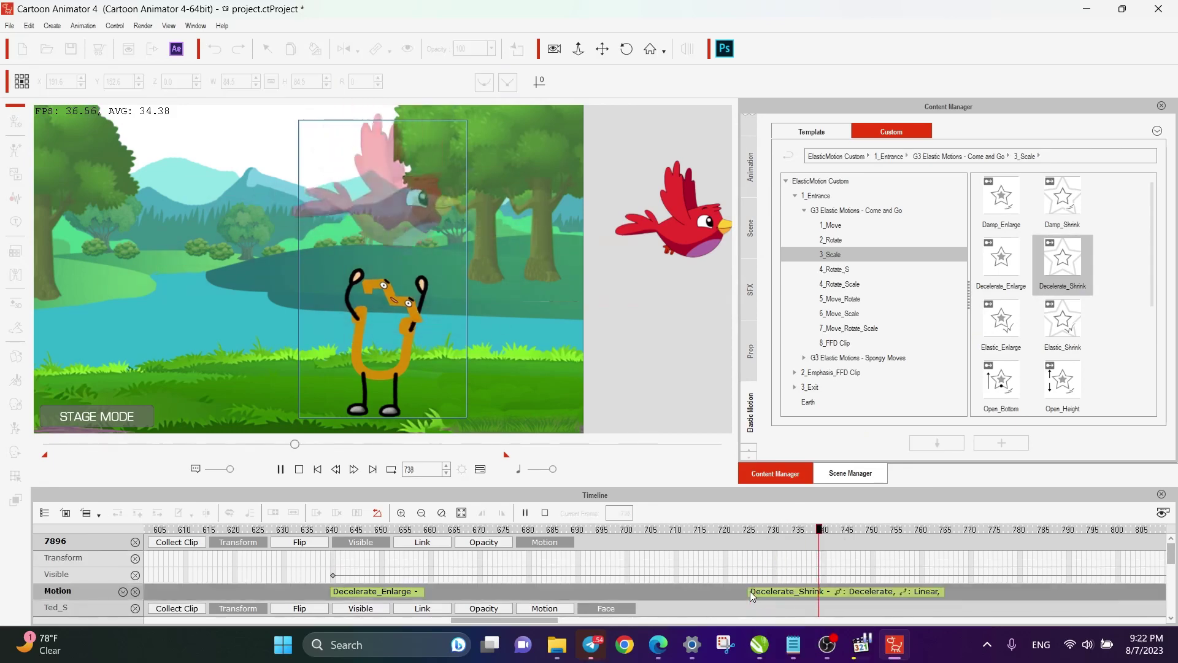
key("space")
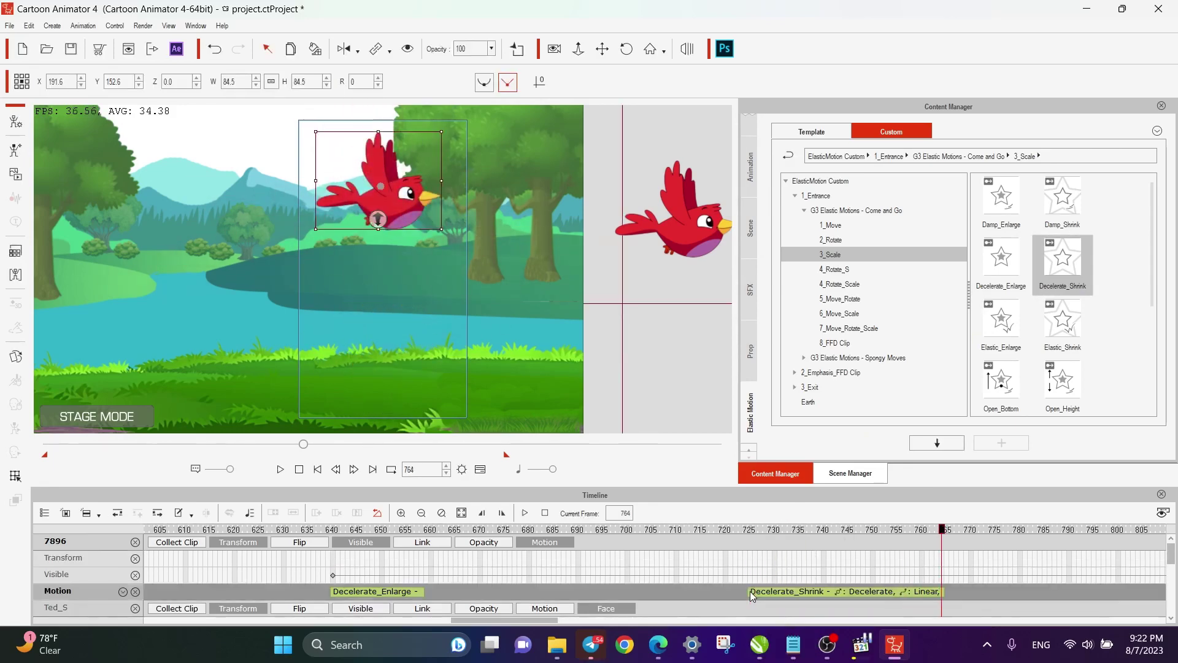
key("ctrl+z")
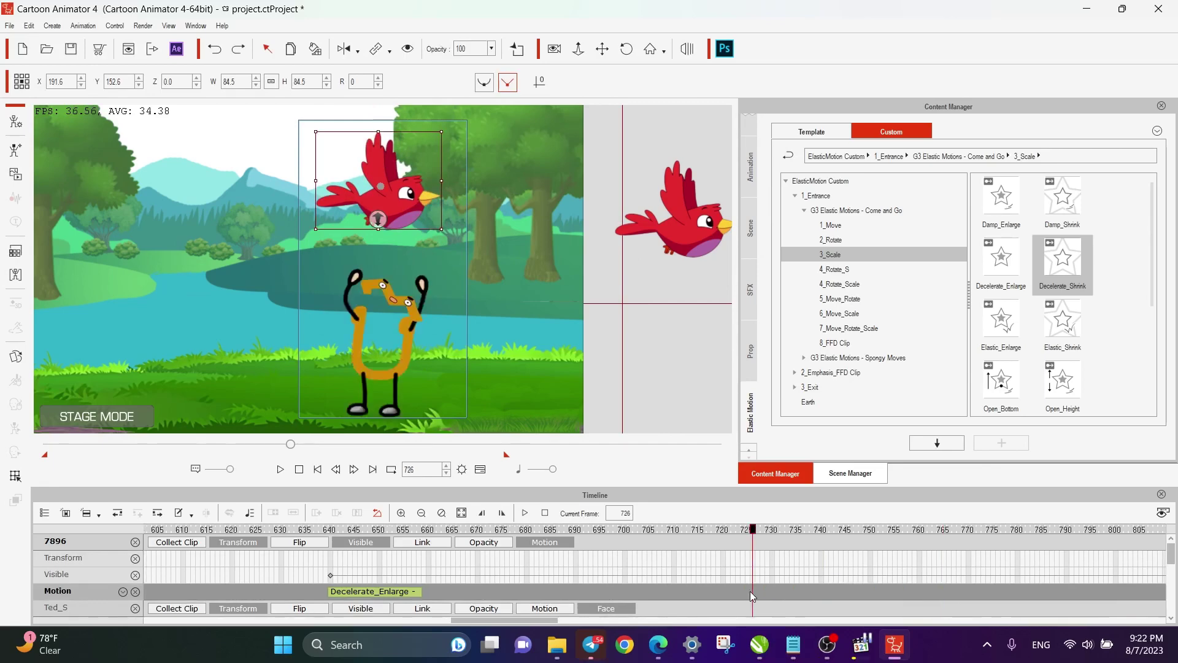
Add a Decelerate_Enlarge elastic motion to the bird at frame 726 and switch its mode to Exit.
left_click_drag(1009, 288, 756, 596)
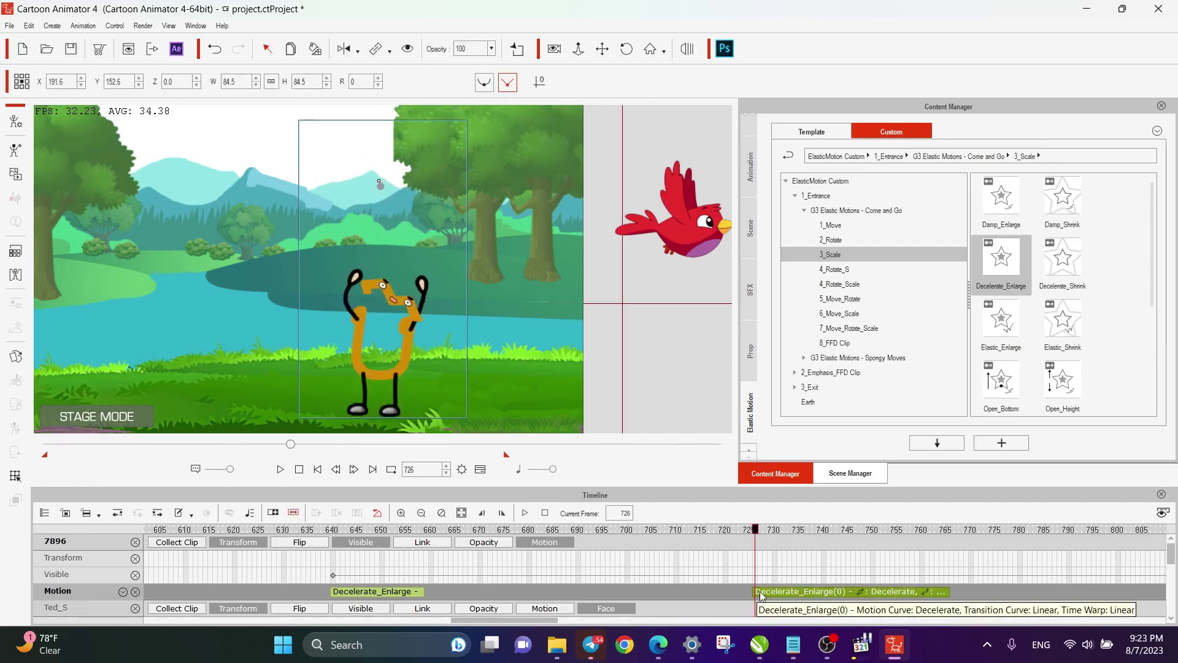
right_click(761, 595)
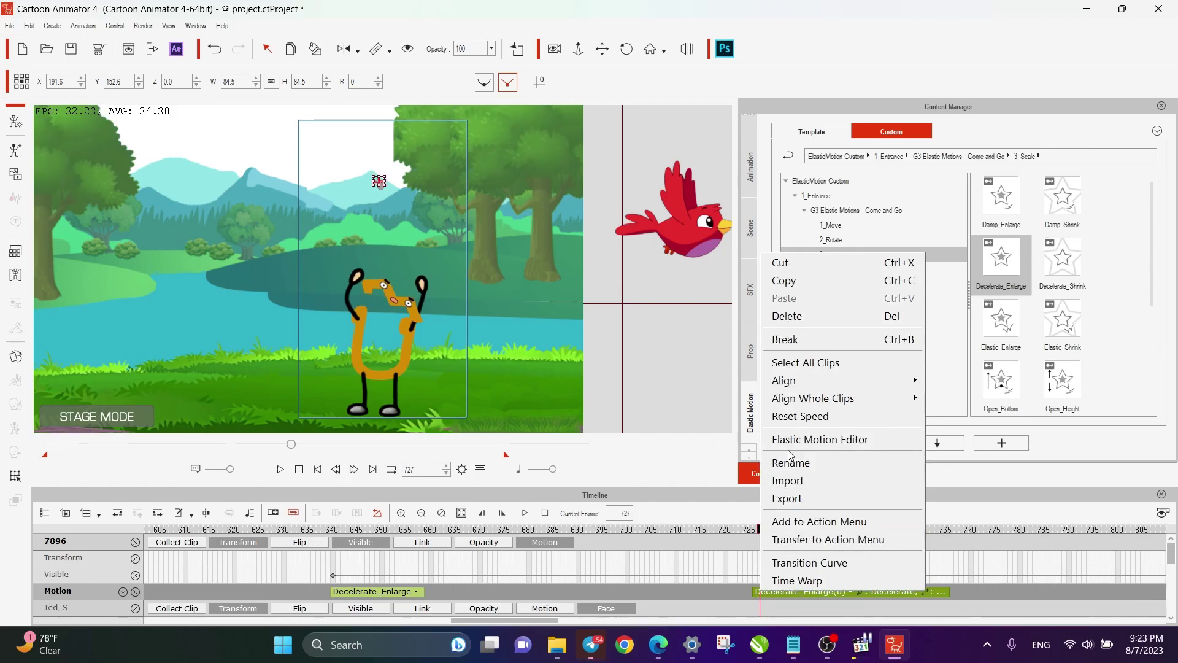
left_click(846, 440)
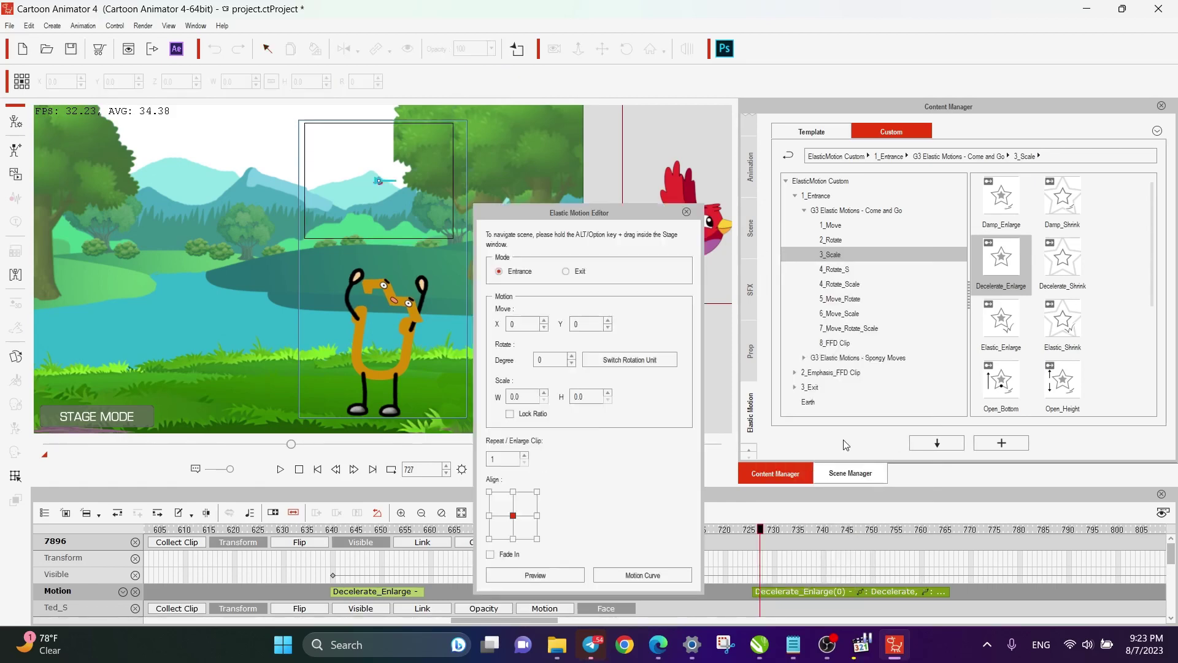
left_click(566, 272)
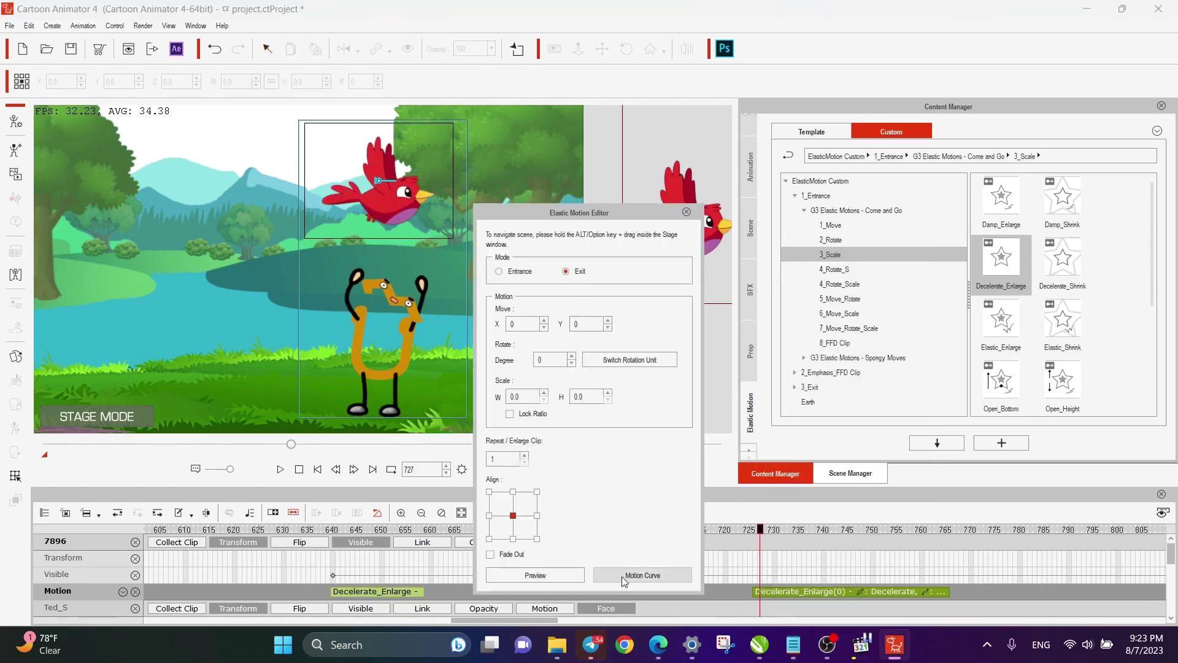
left_click(686, 212)
Preview the bird's exit motion and delete its clip starting at frame 726.
key("space")
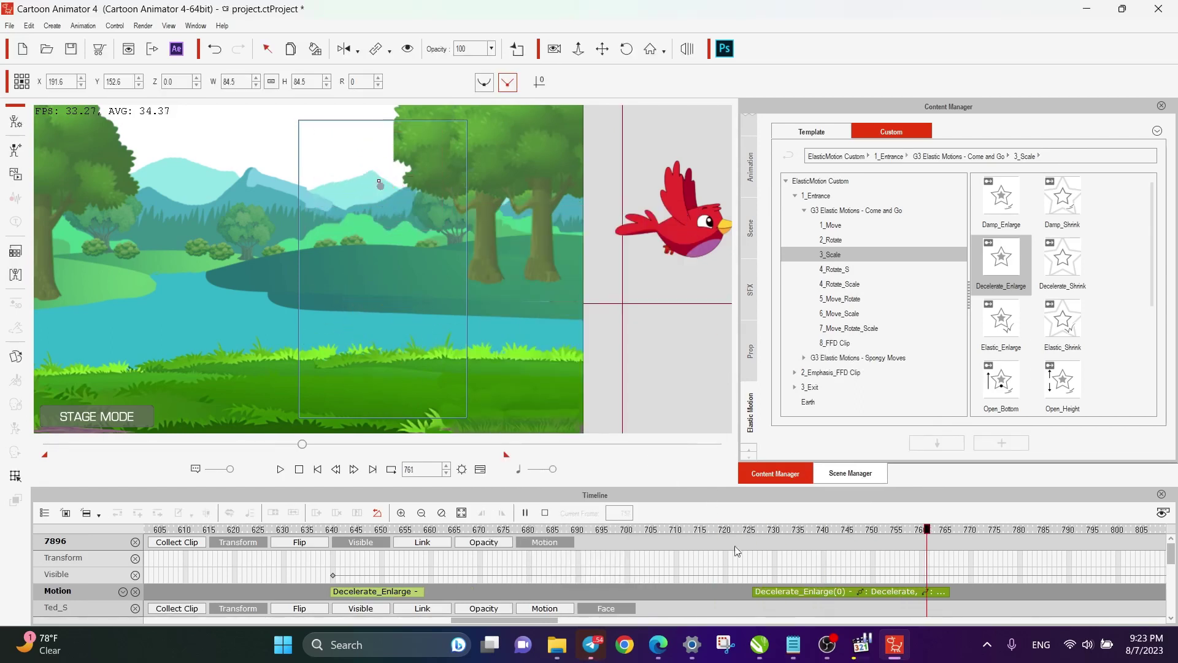
left_click(765, 593)
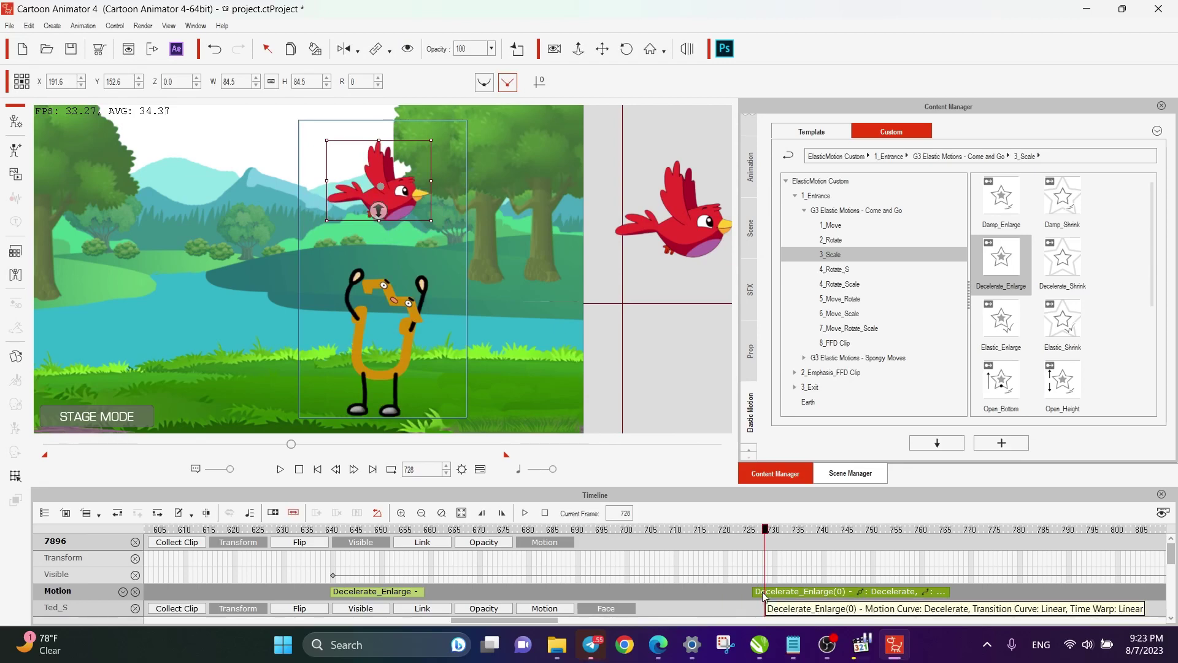
key("Delete")
Copy the bird's Decelerate_Enlarge clip from frame 640 to frame 720 on its Motion track.
left_click(376, 593)
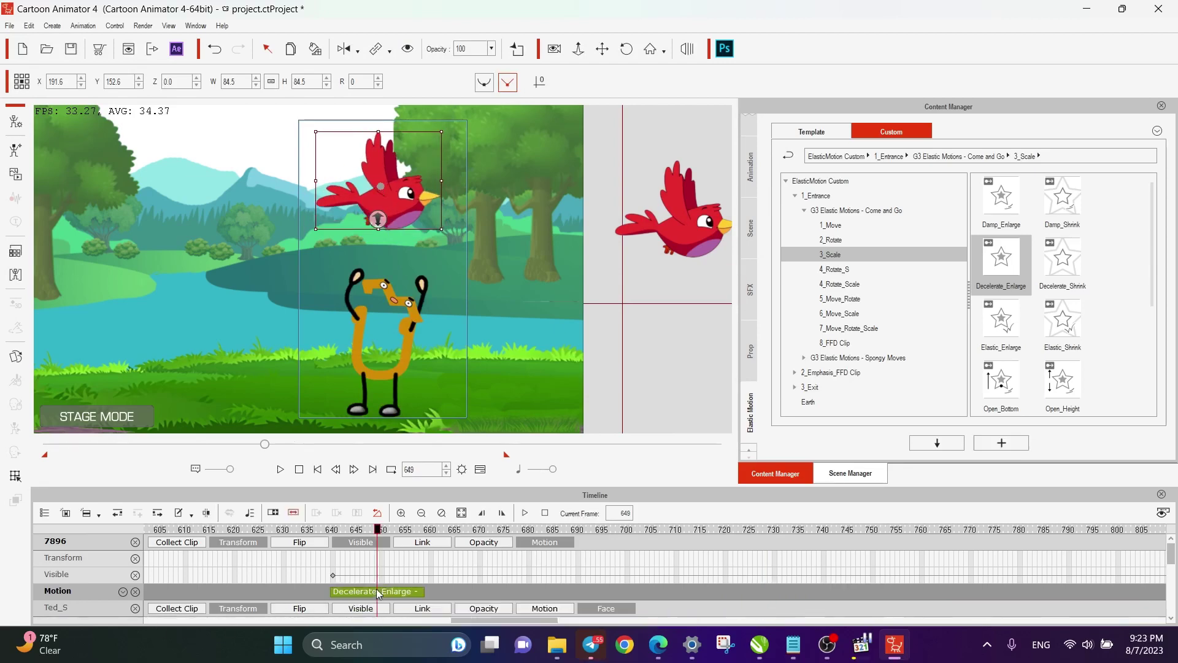
scroll(359, 595, "down", 1)
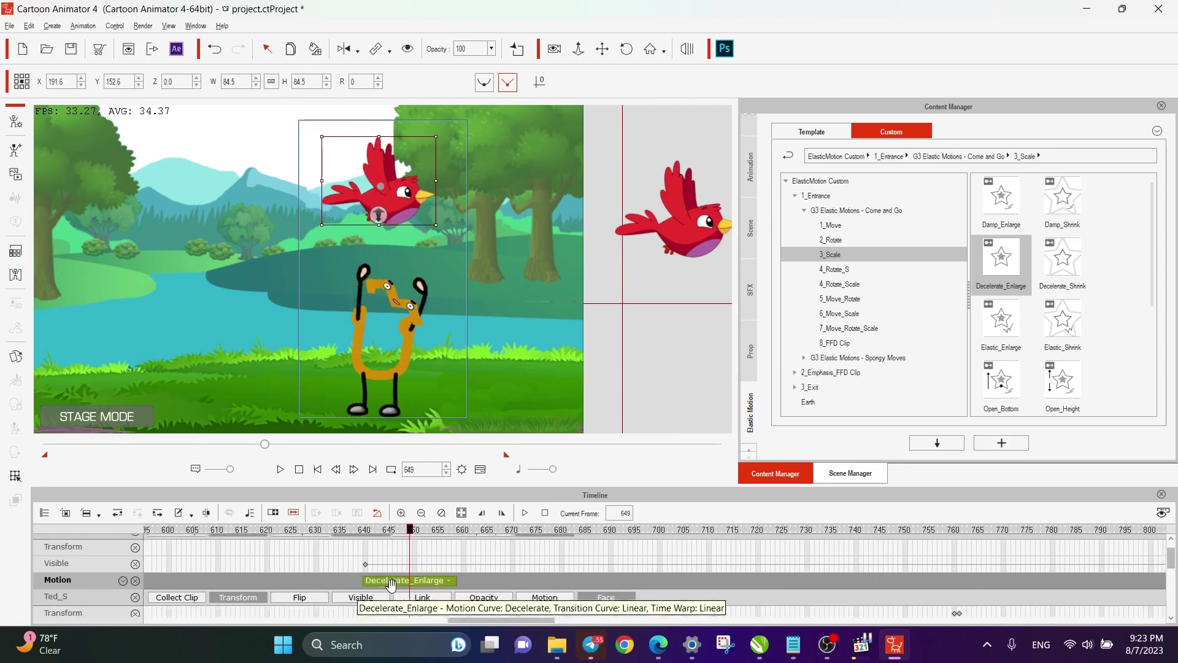
left_click(377, 588)
left_click_drag(377, 588, 764, 635)
Play the stretch from about frame 700 leading up to the copied motion clip.
key("space")
left_click(679, 531)
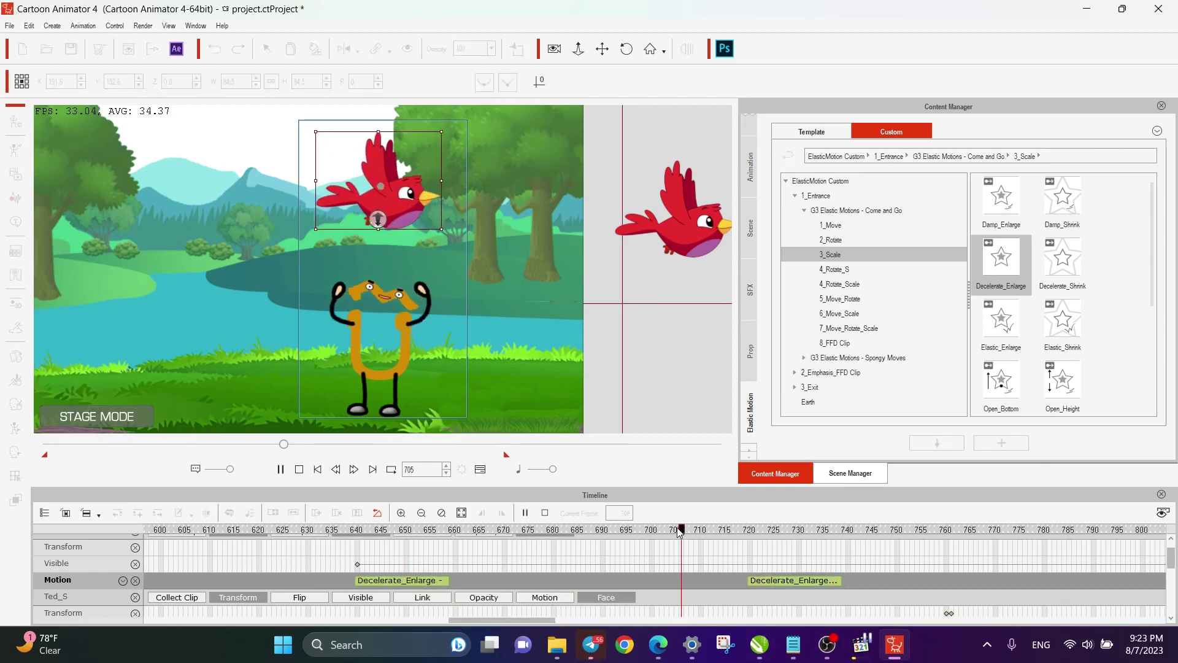
left_click(661, 532)
key("space")
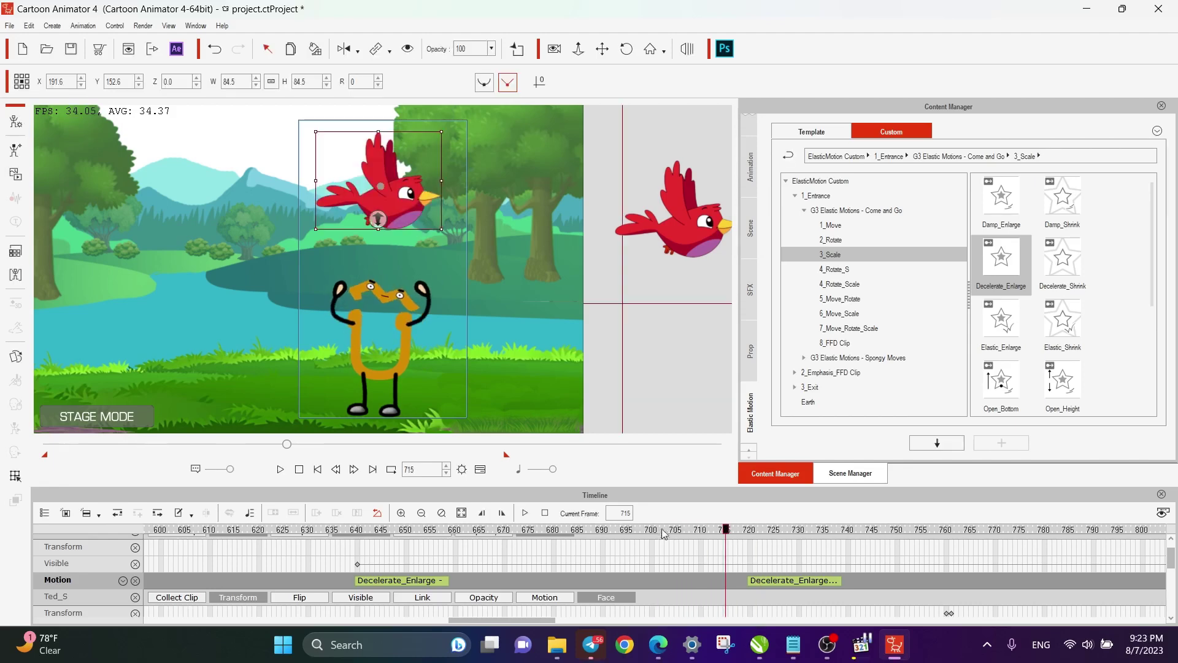
Set the copied Decelerate_Enlarge clip at frame 720 to Exit mode in the Elastic Motion Editor.
left_click(750, 533)
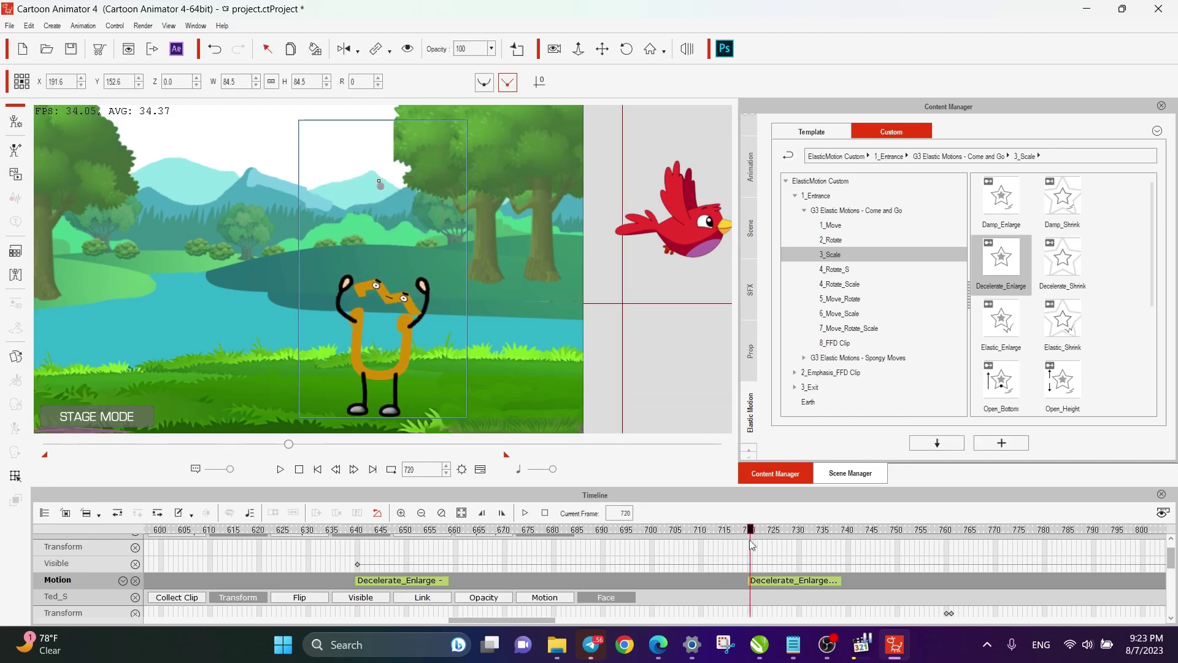
right_click(753, 584)
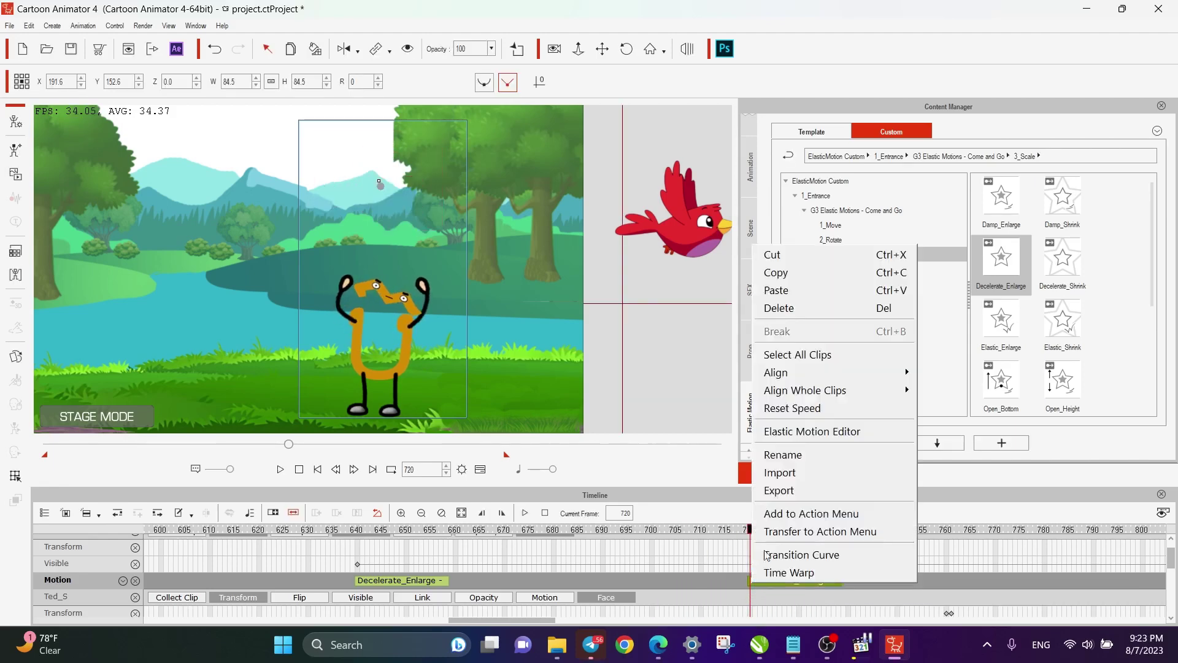
left_click(793, 433)
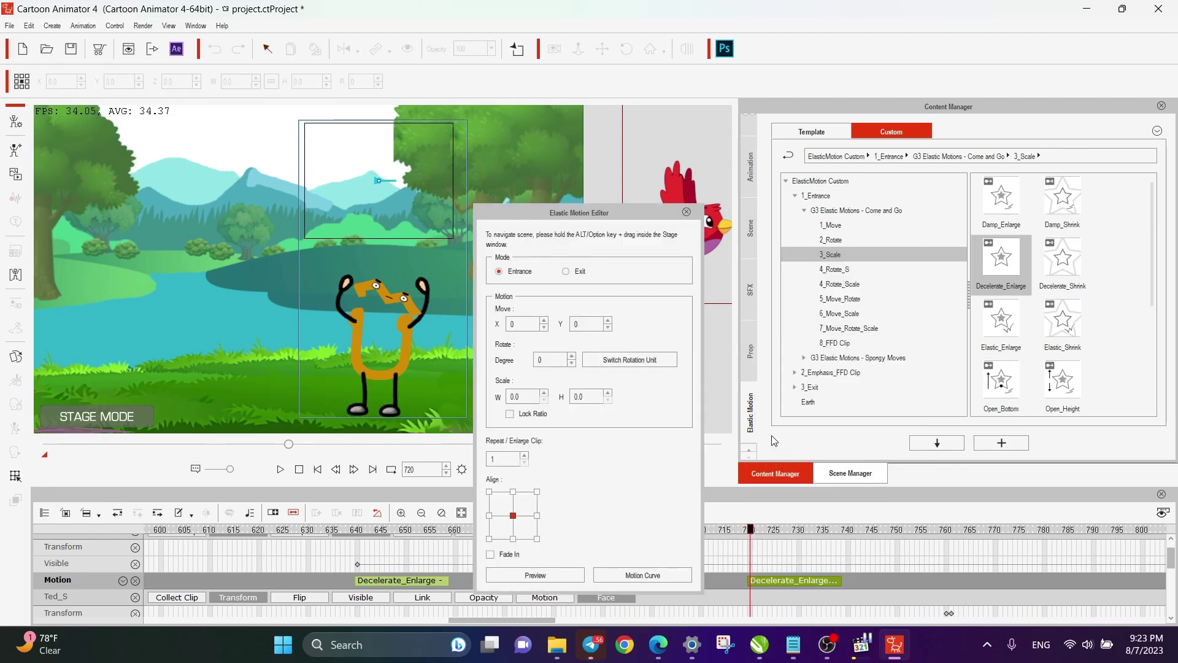
left_click(566, 271)
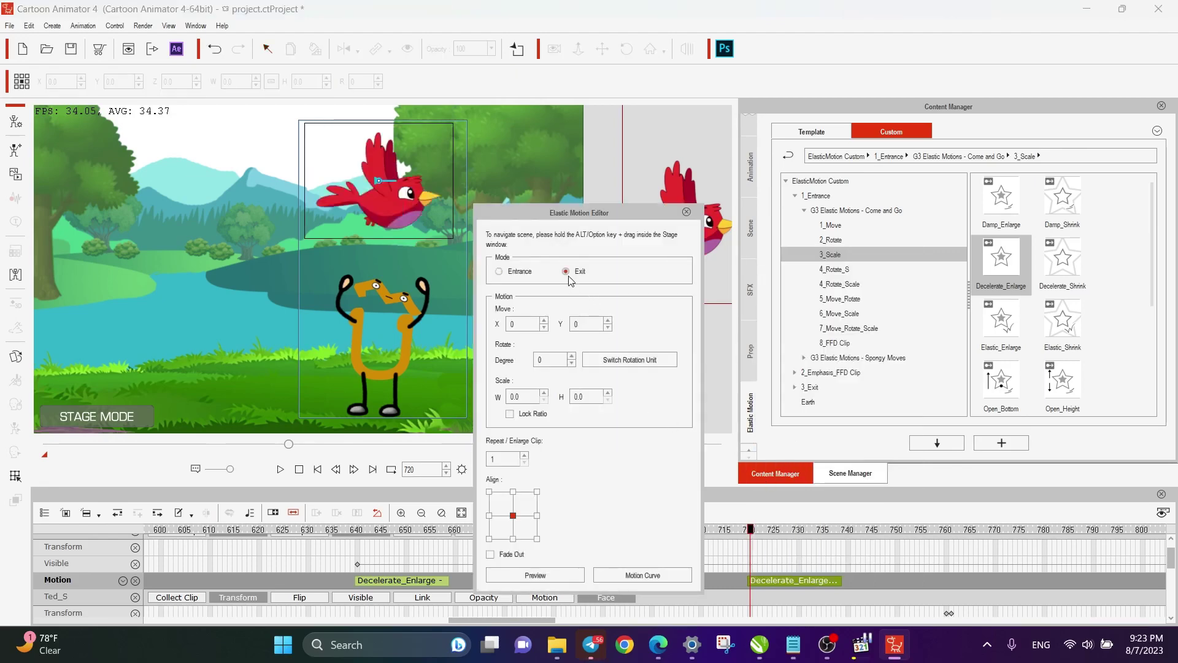
Close the Elastic Motion Editor and play the bird's exit motion from about frame 715.
left_click(687, 212)
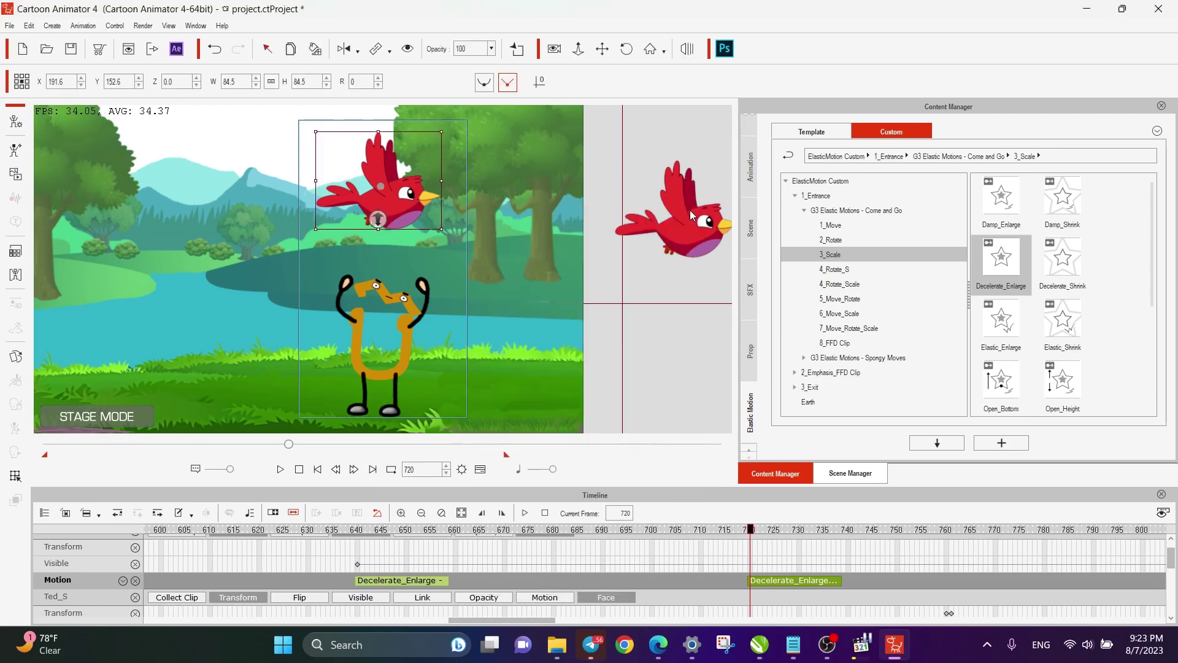
left_click(724, 531)
key("space")
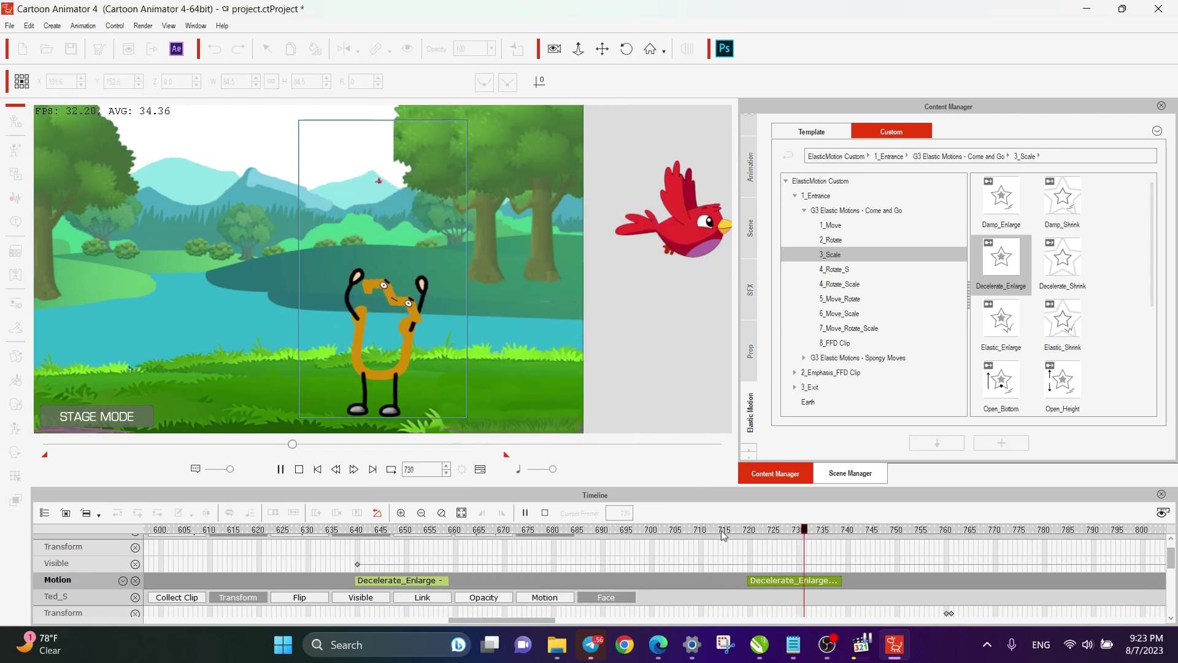
left_click(722, 531)
key("space")
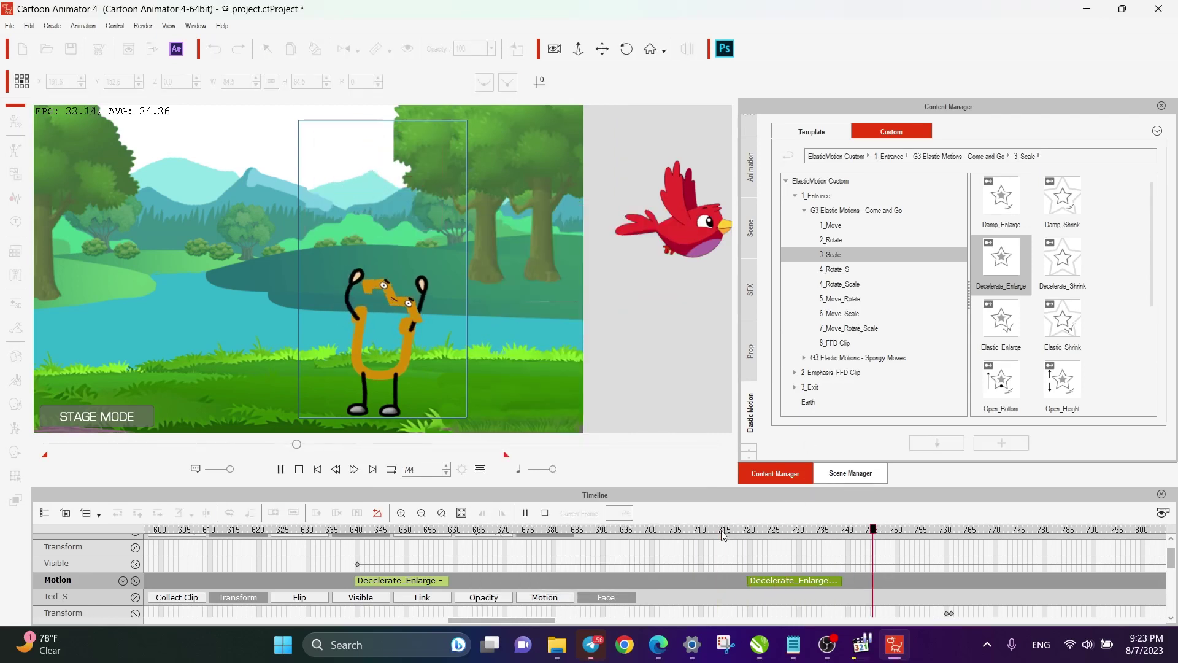
key("space")
left_click(749, 532)
left_click(752, 532)
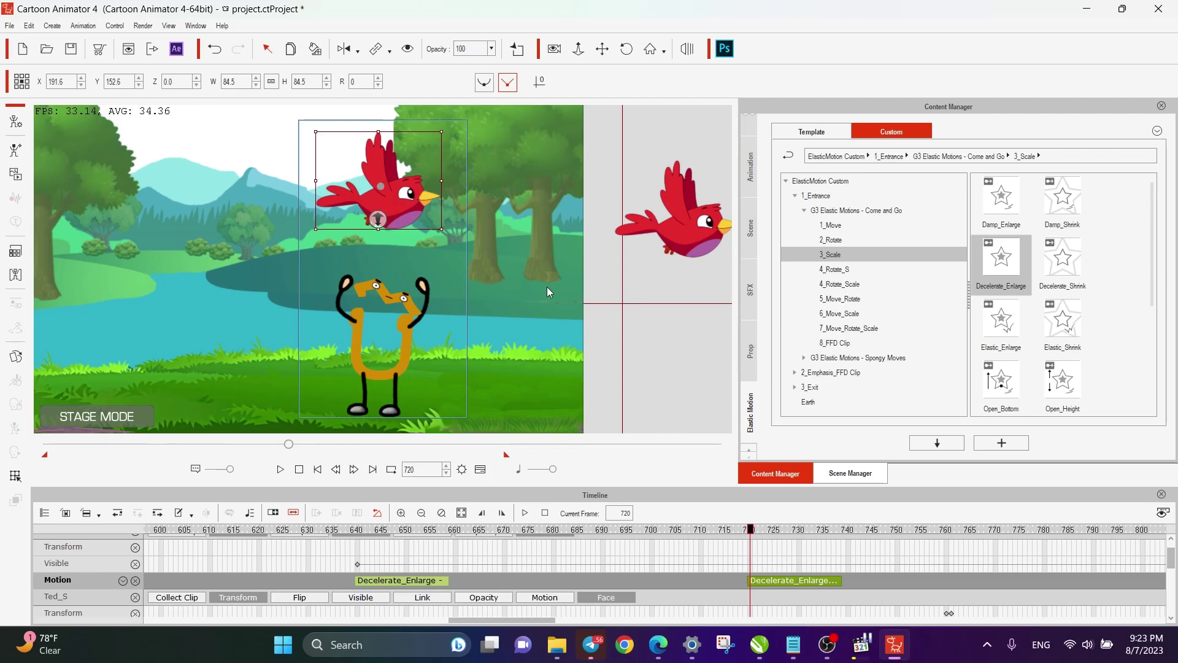
Move the thin stick prop over the bird to X 194.6, Y 144.6 at frame 720 and remove its object animation.
scroll(318, 303, "up", 3)
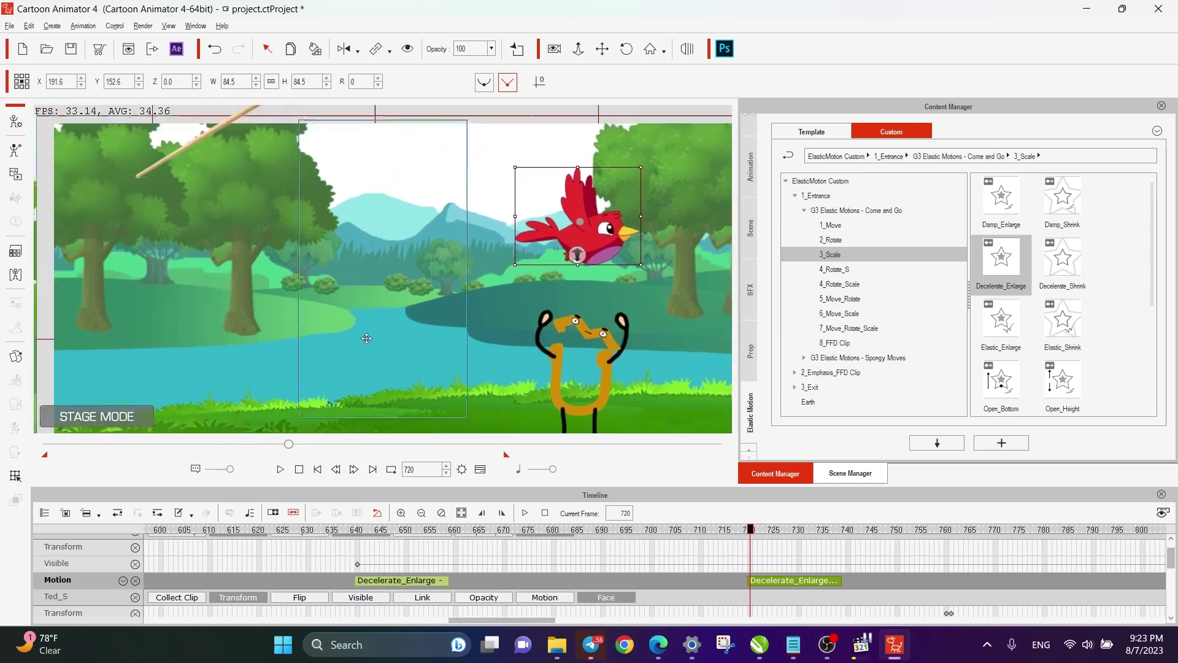
left_click(282, 171)
left_click(282, 167)
left_click_drag(314, 154, 426, 210)
left_click_drag(619, 270, 470, 315)
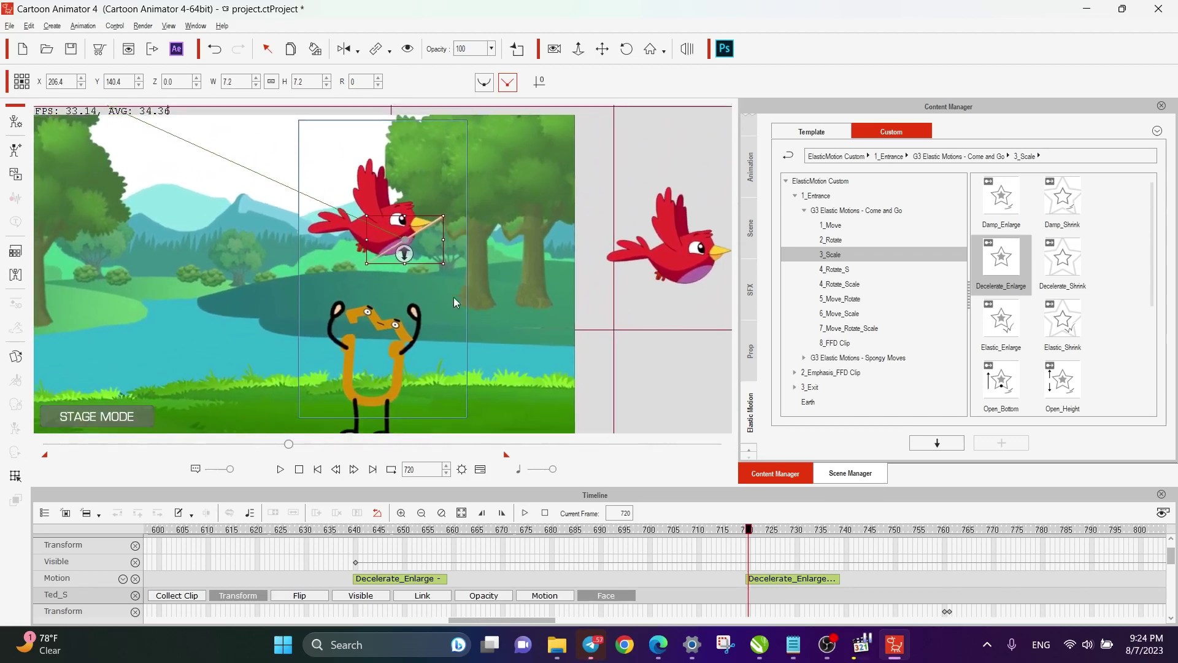
left_click_drag(414, 233, 388, 223)
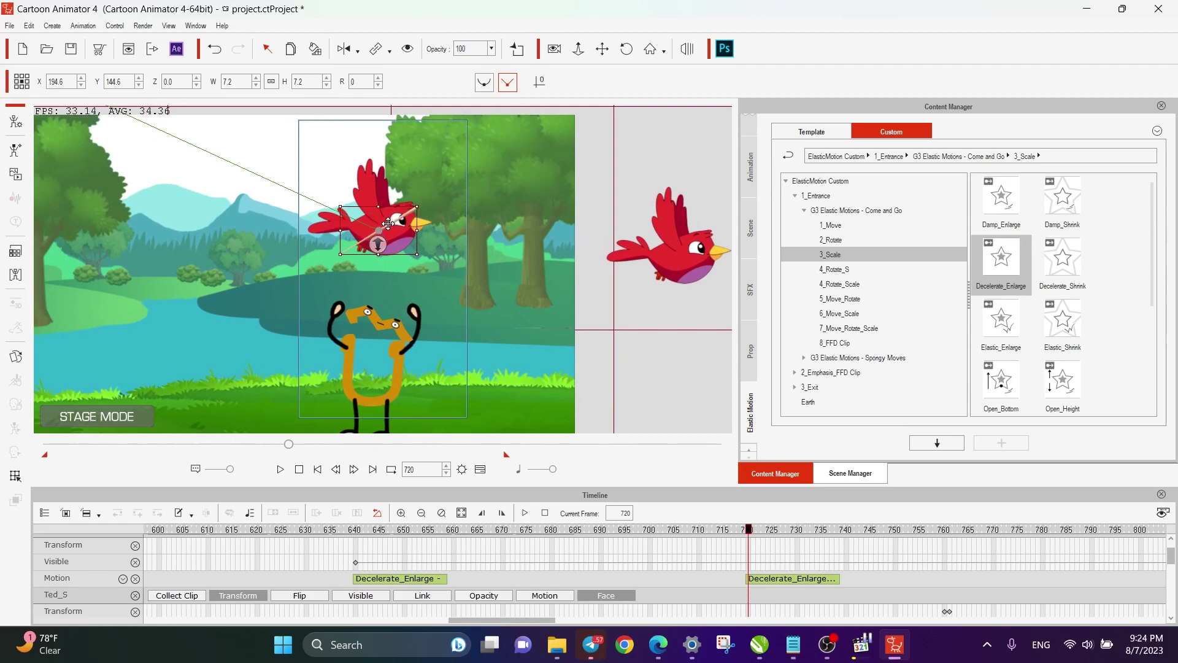
right_click(388, 224)
left_click(432, 305)
left_click(1007, 273)
List the tracks of the bird and the stick together in the timeline and show the stick's Motion track.
left_click(395, 225)
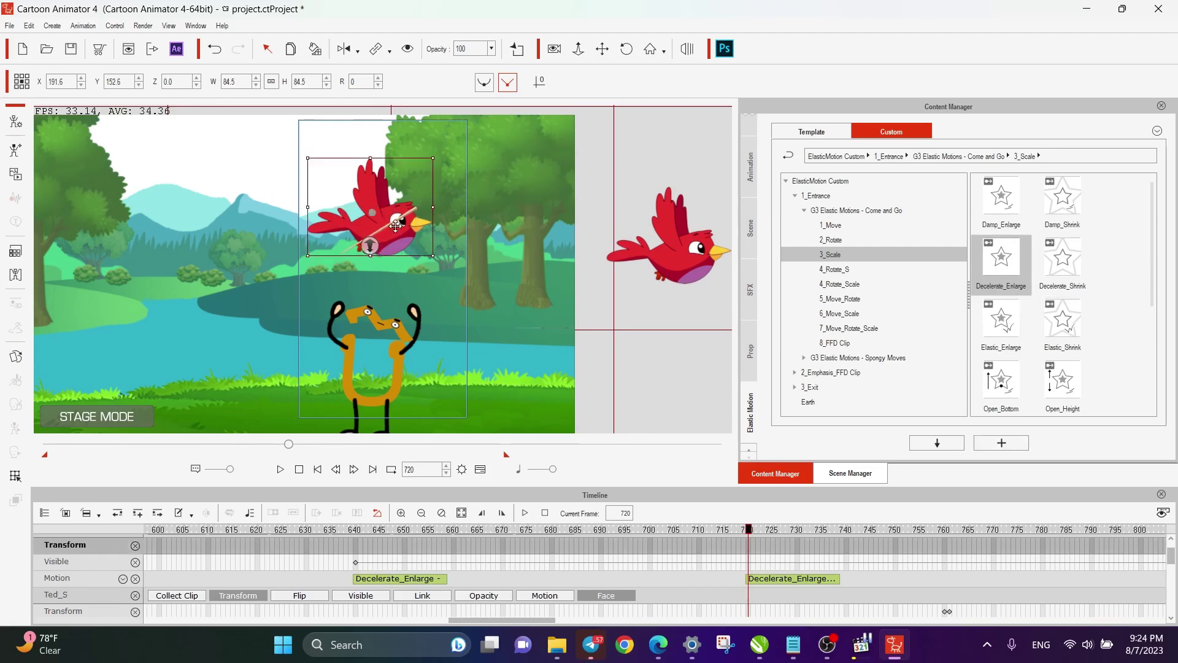
left_click(66, 513)
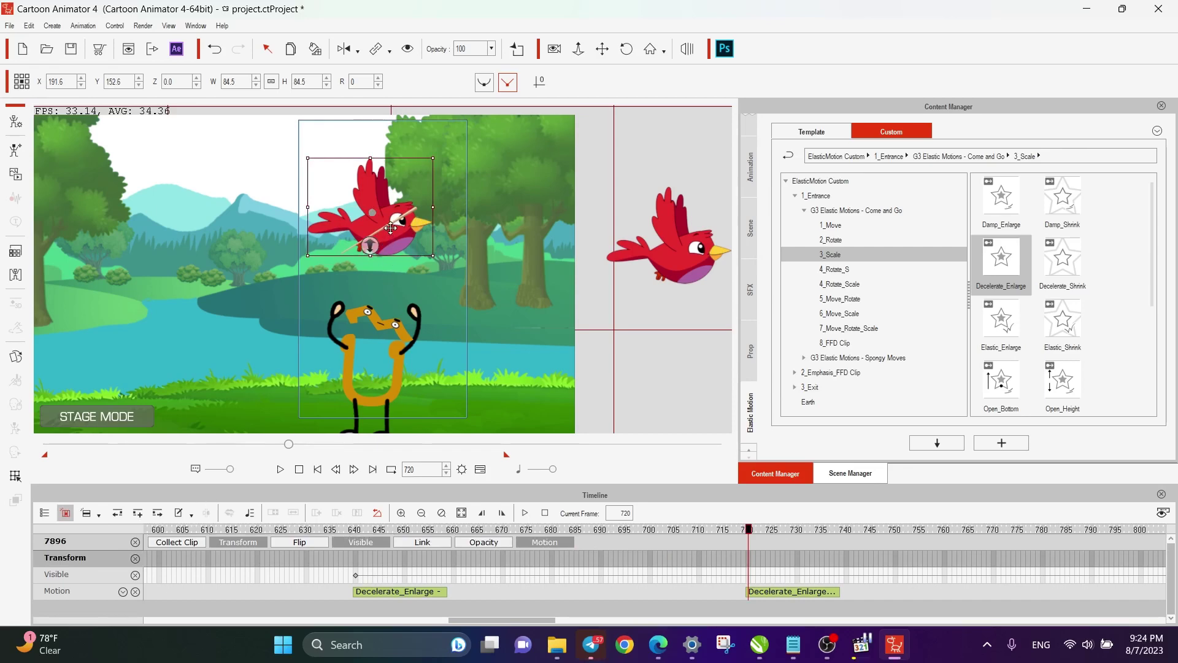
left_click(413, 213)
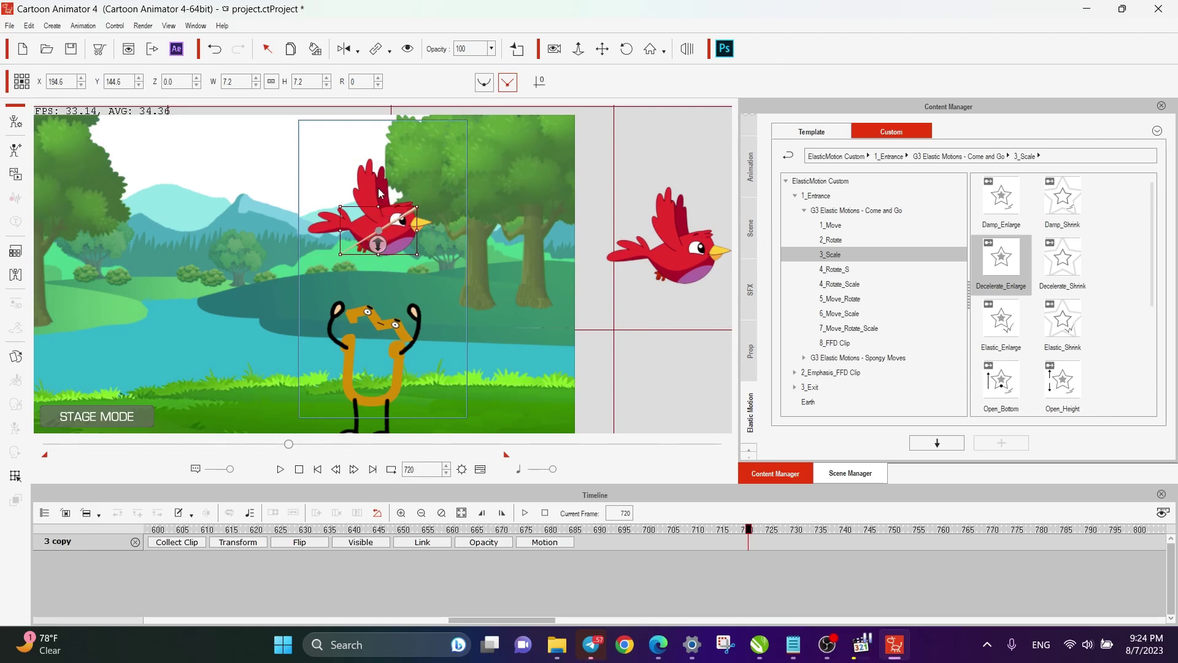
left_click(380, 195)
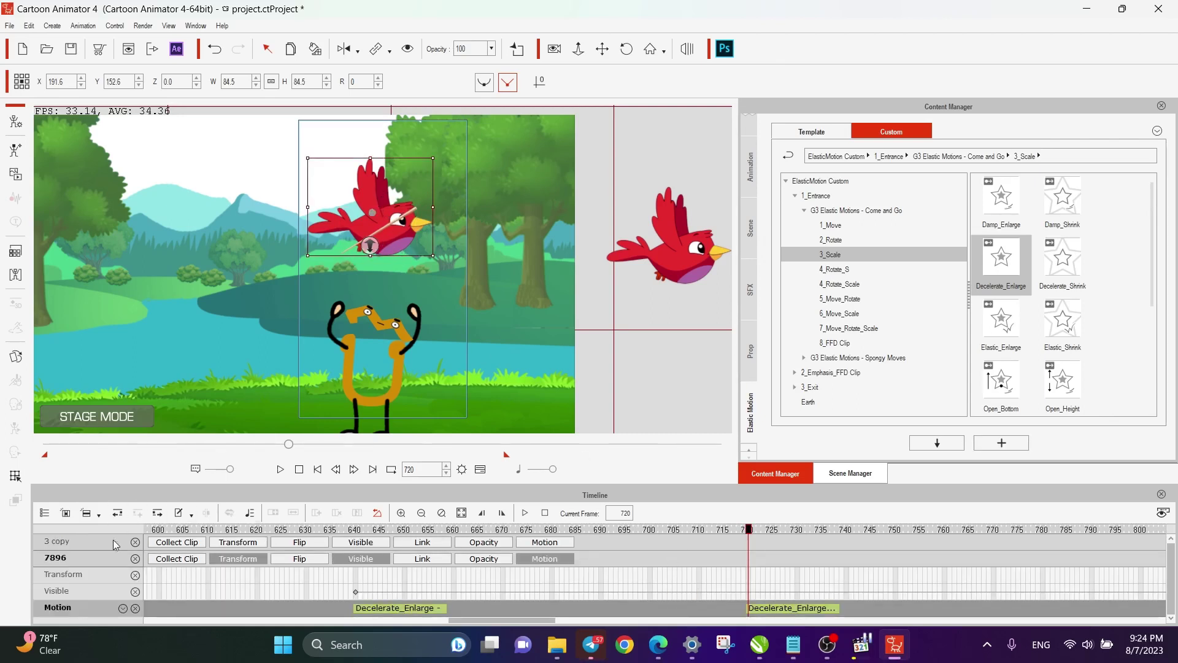
left_click(86, 543)
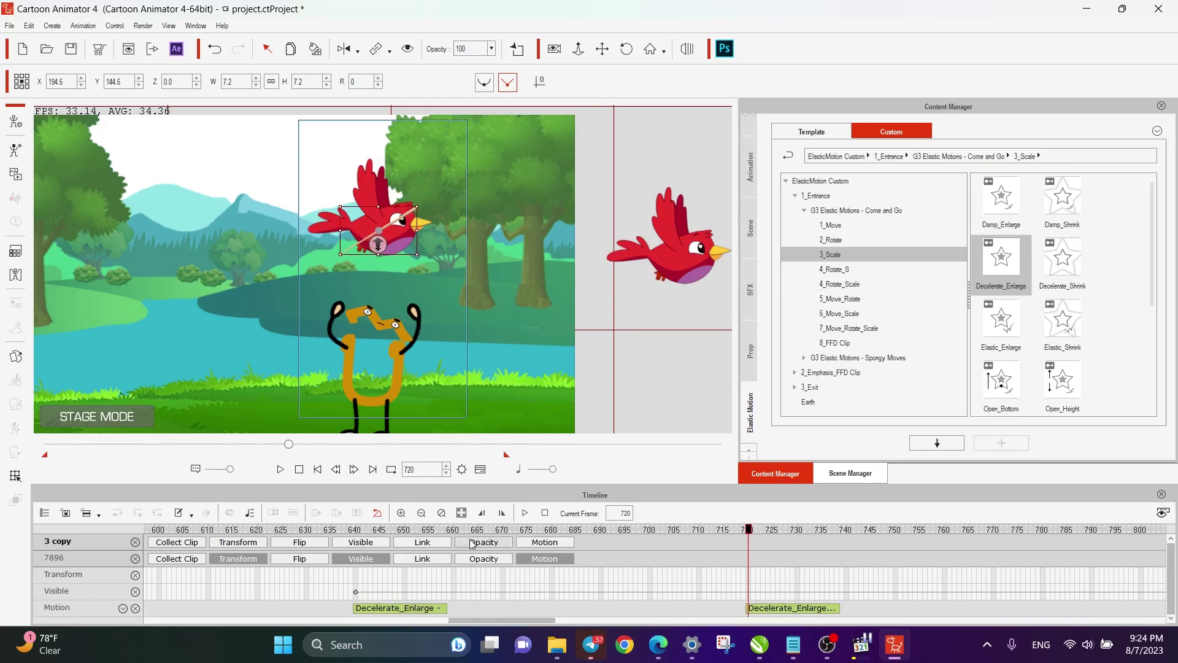
left_click(545, 542)
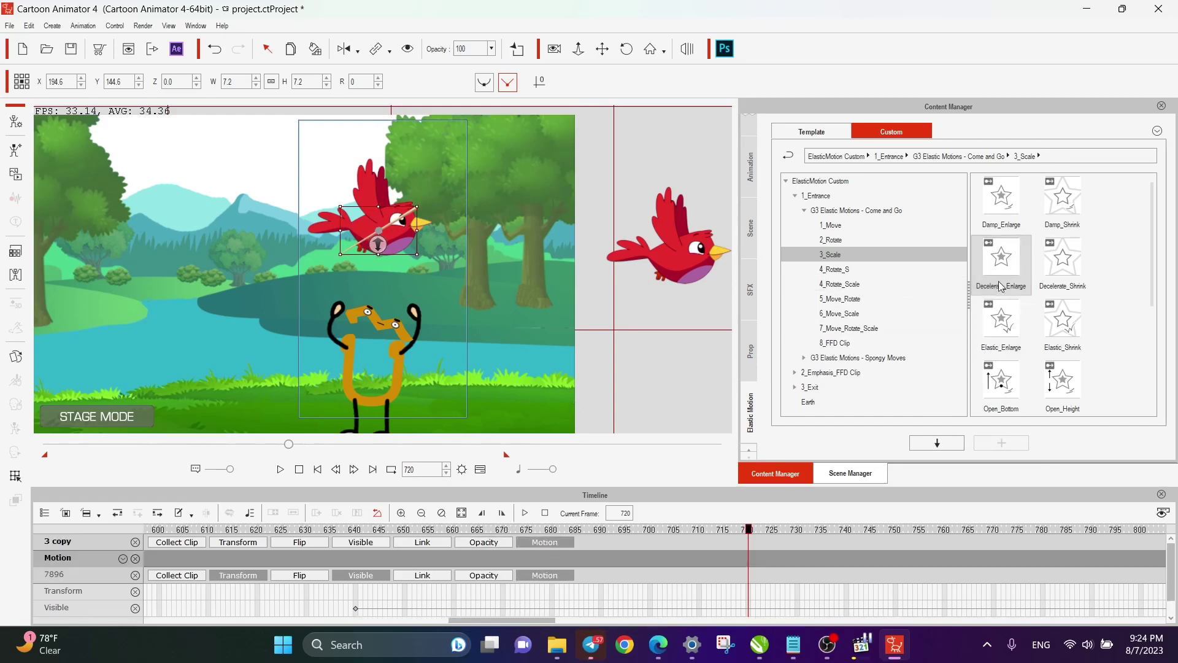
Try to copy the bird's Decelerate_Enlarge clip at frame 720 onto the stick's Motion track.
left_click_drag(1001, 283, 758, 551)
scroll(865, 583, "down", 2)
left_click(766, 612)
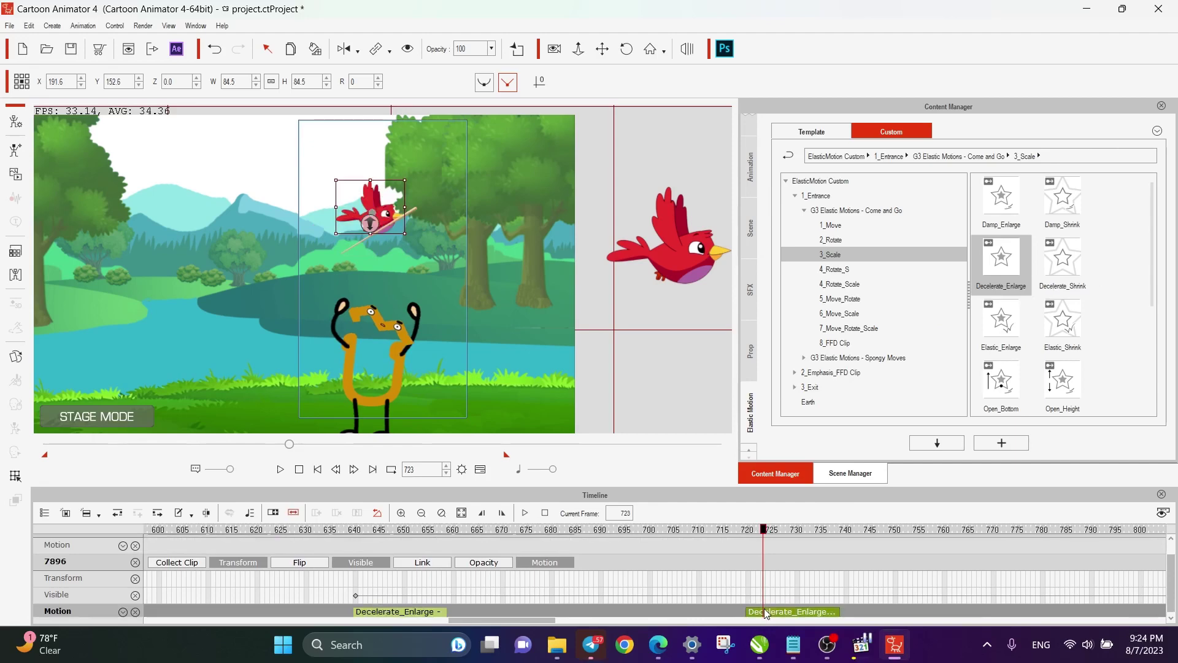
right_click(766, 613)
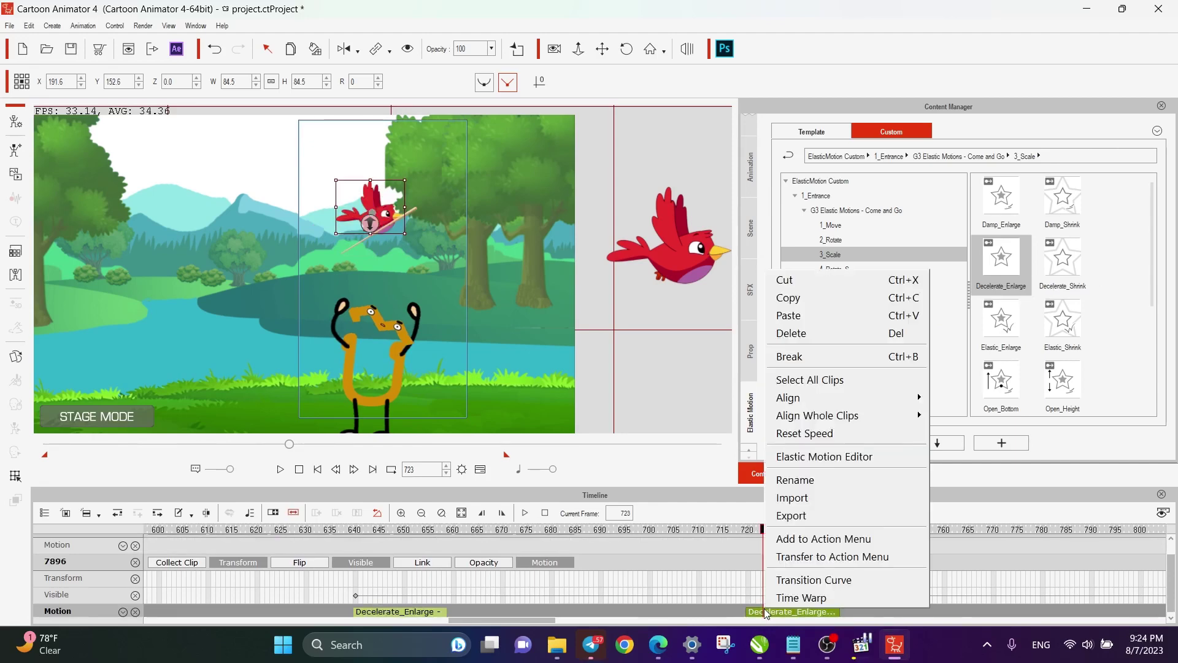
left_click(782, 297)
left_click(748, 544)
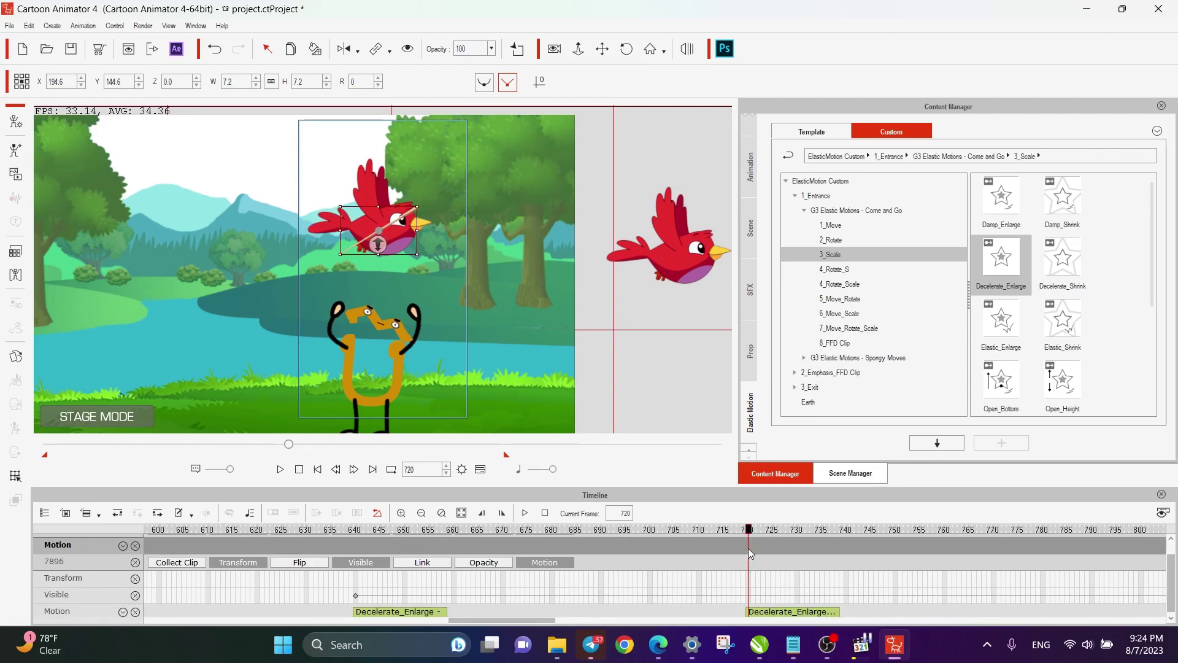
right_click(748, 547)
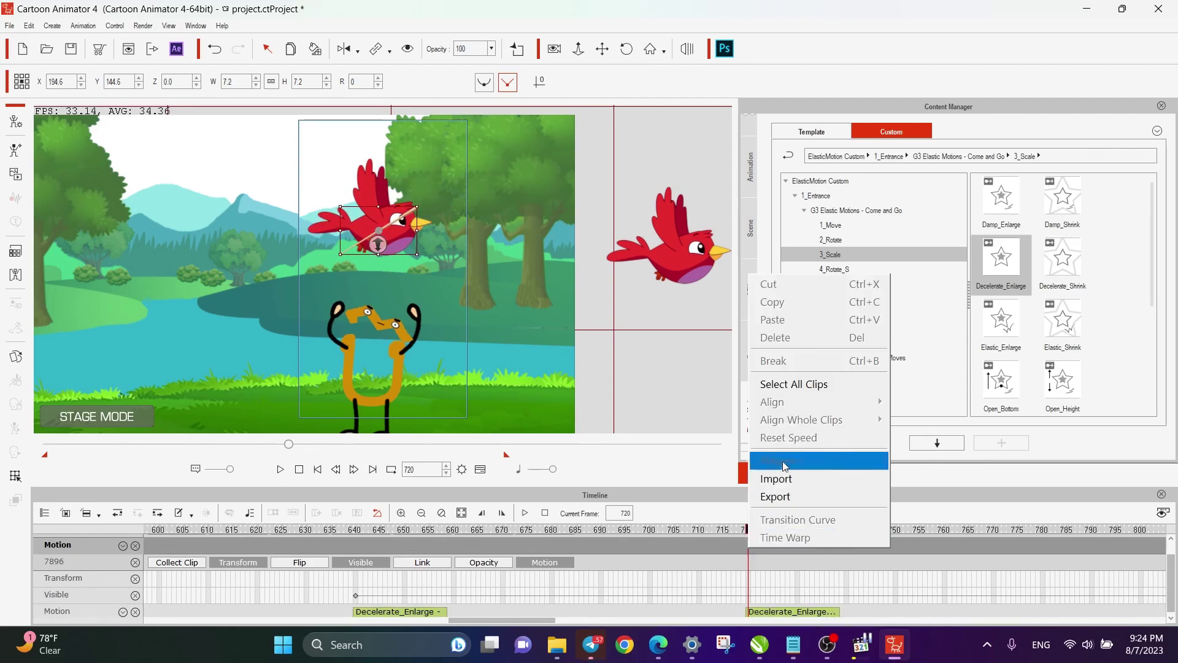
left_click(747, 546)
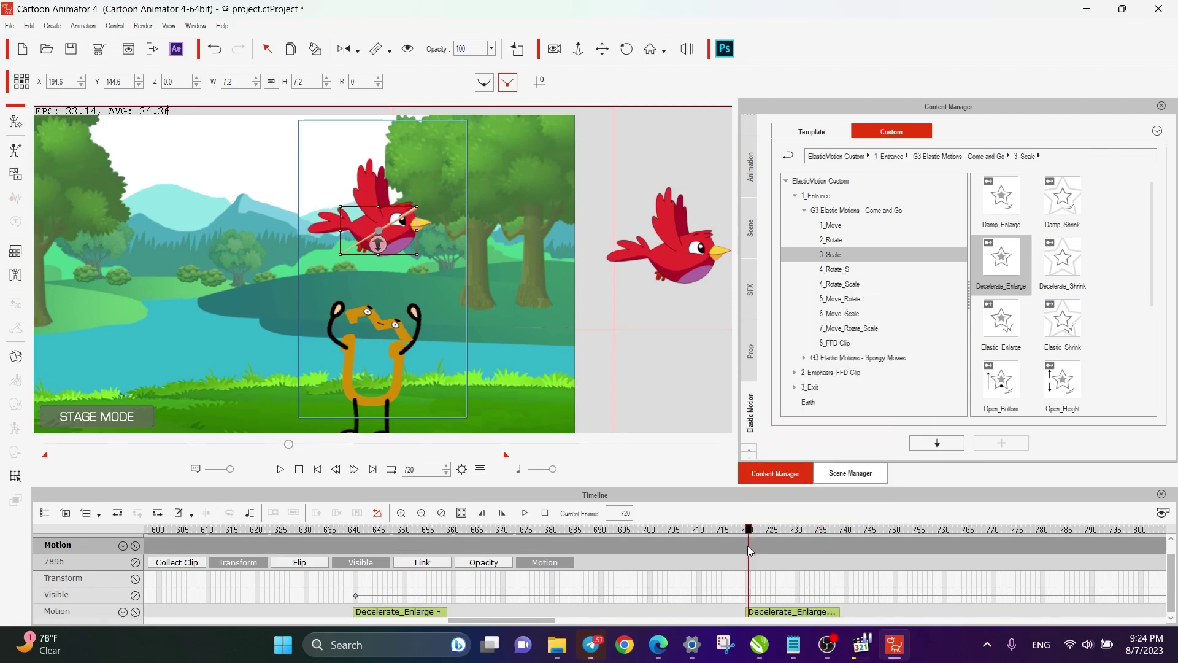
Apply Decelerate_Enlarge to the stick's Motion track at frame 720 and shorten the clip to the length of the bird's clip.
left_click_drag(1001, 270, 749, 546)
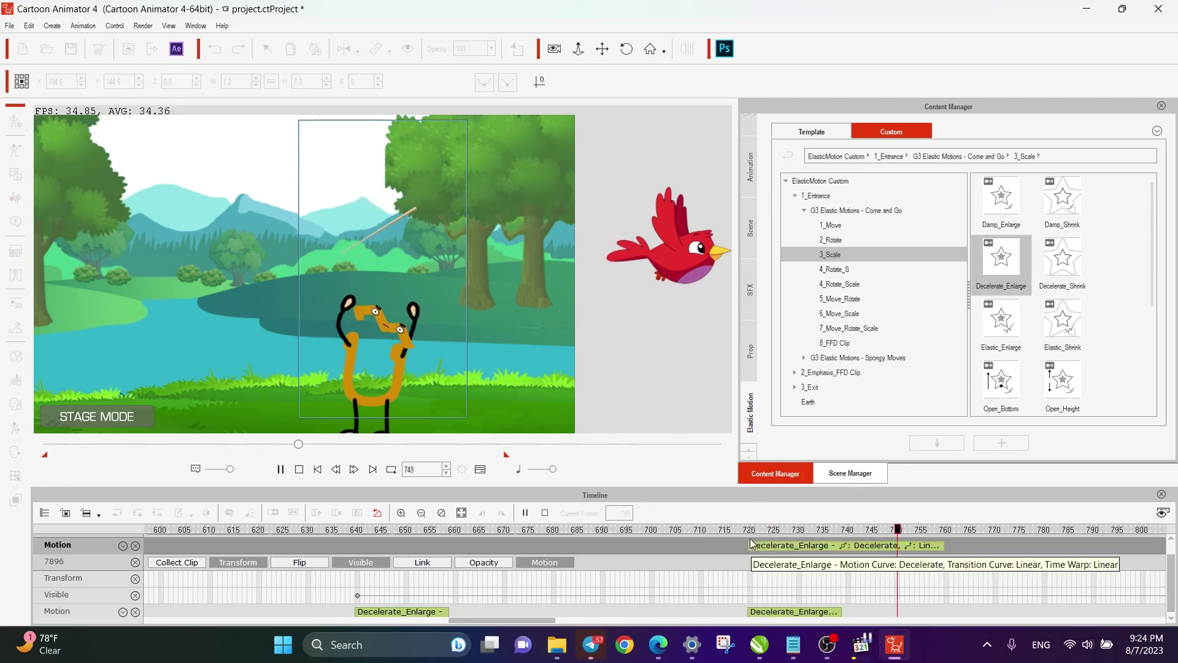
left_click(749, 531)
left_click(750, 532)
left_click(814, 551)
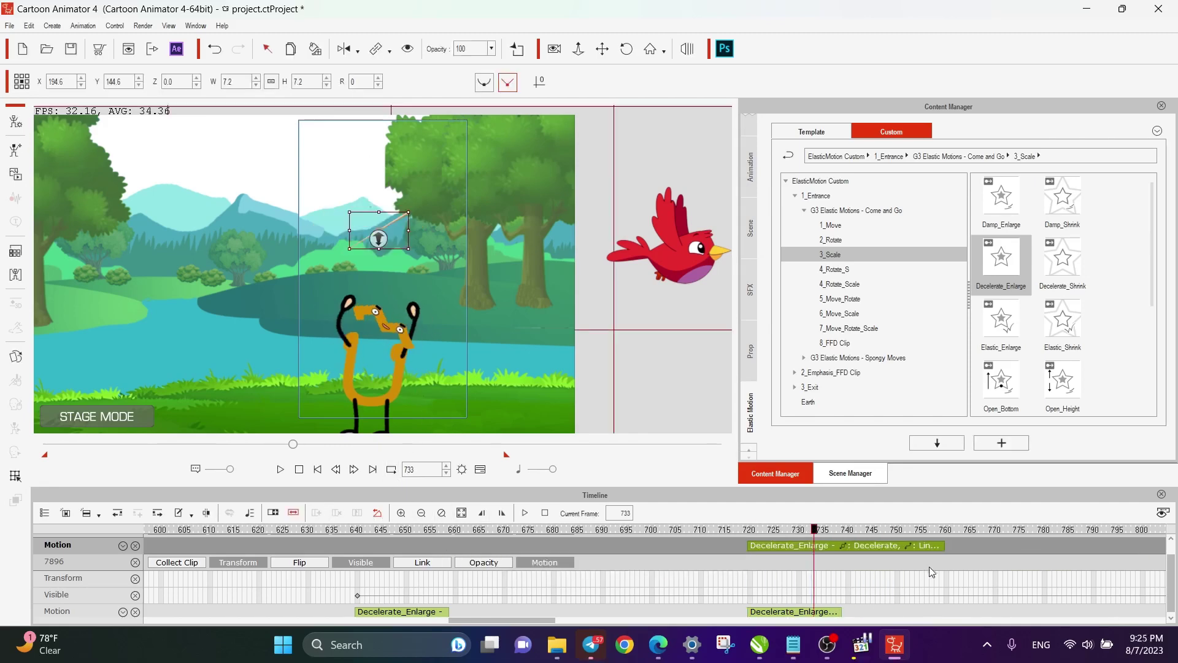
left_click_drag(944, 545, 902, 548)
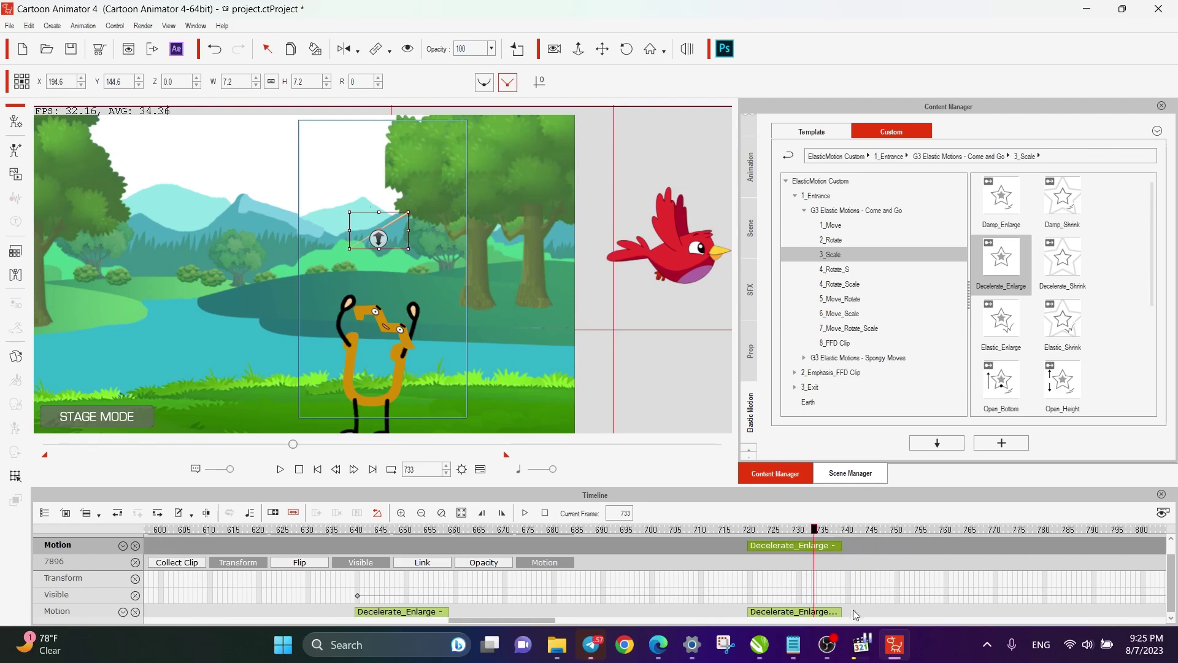
Play the exit stretch with both props and return to frame 720.
key("space")
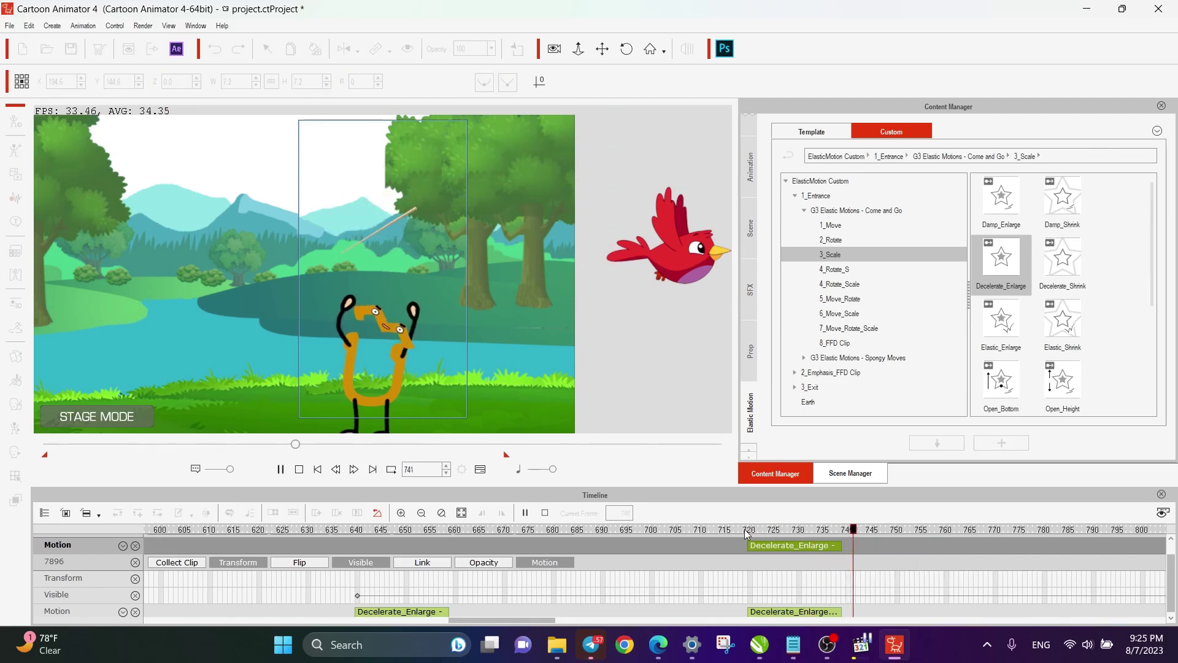
key("space")
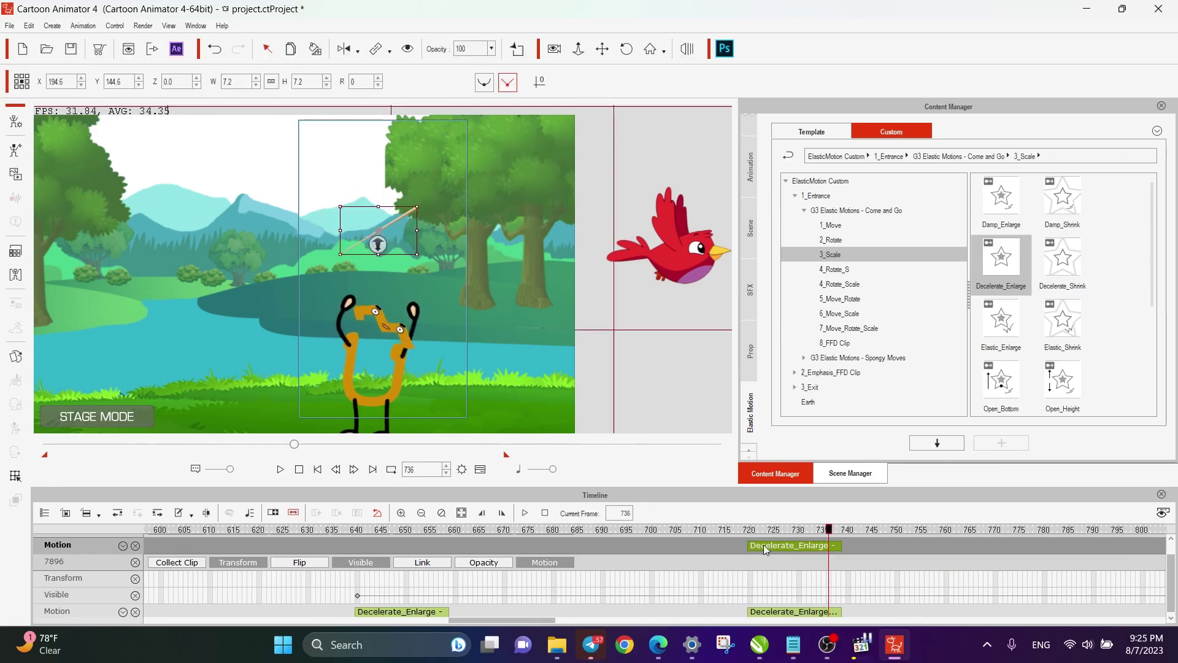
left_click(751, 531)
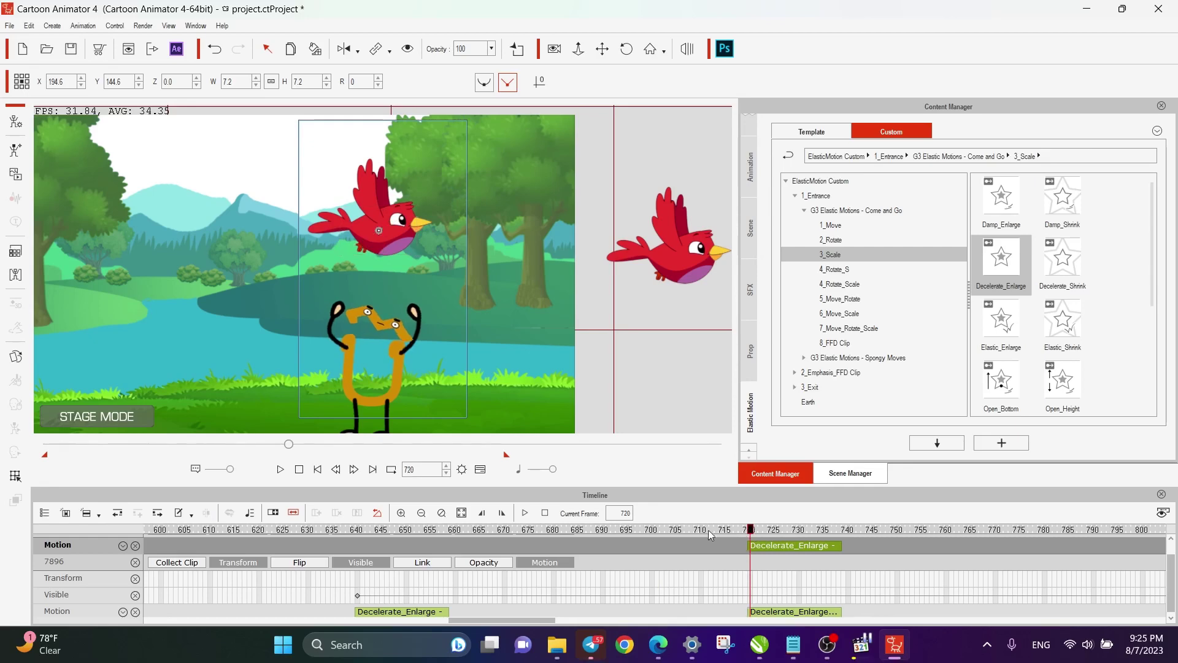
Move the stick to X 191.0, Y 155.0 over the shrunken bird at frame 730 and remove its object animation.
scroll(1174, 588, "up", 3)
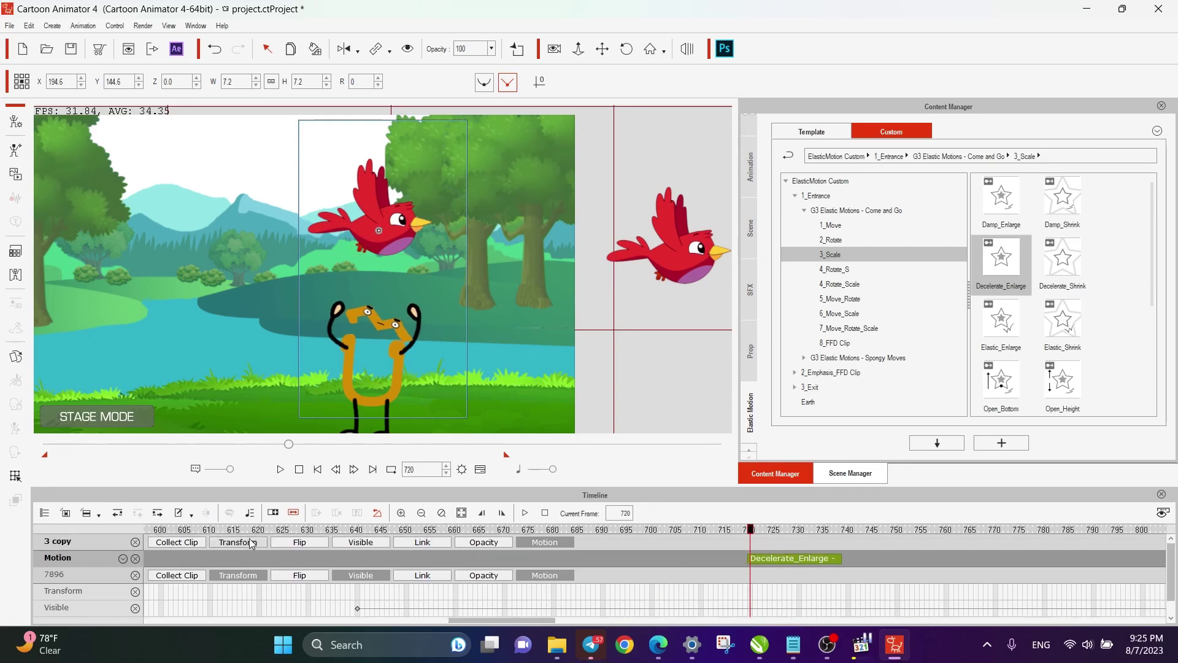
left_click(267, 544)
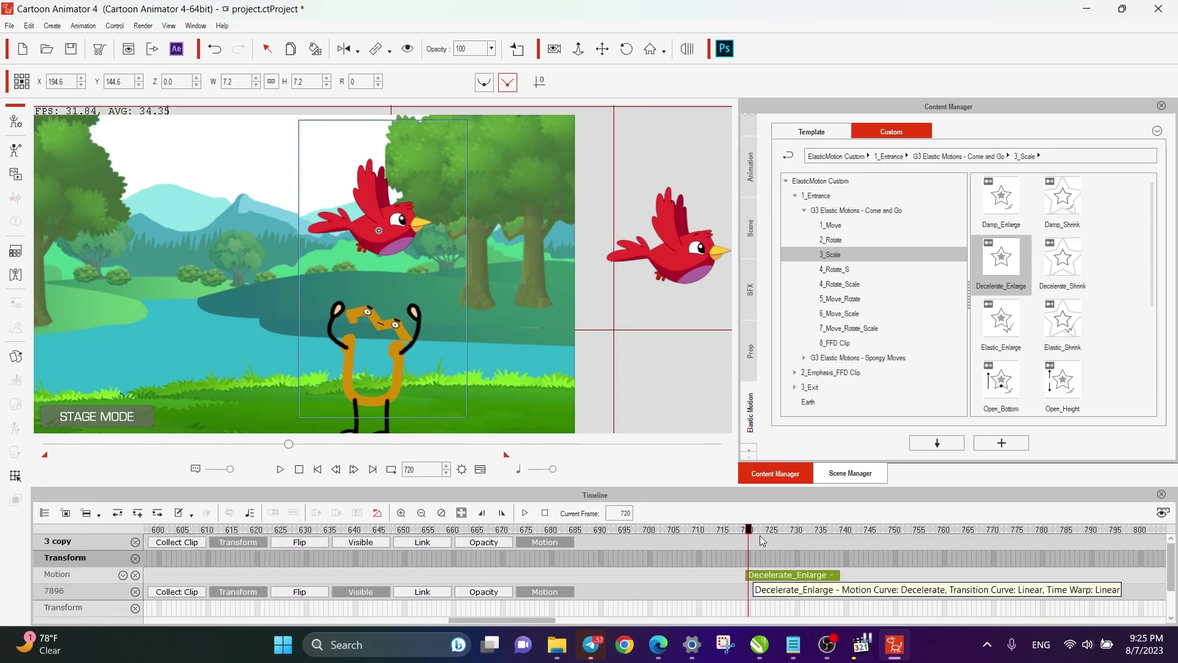
left_click_drag(749, 530, 800, 536)
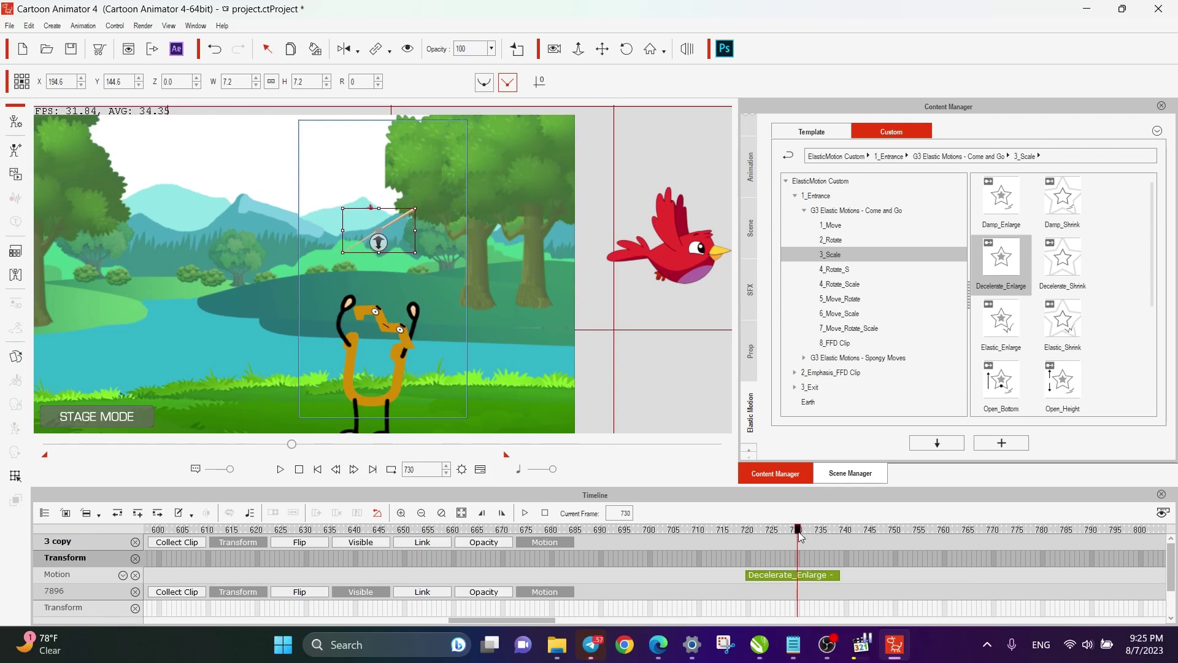
left_click_drag(400, 226, 392, 203)
right_click(390, 203)
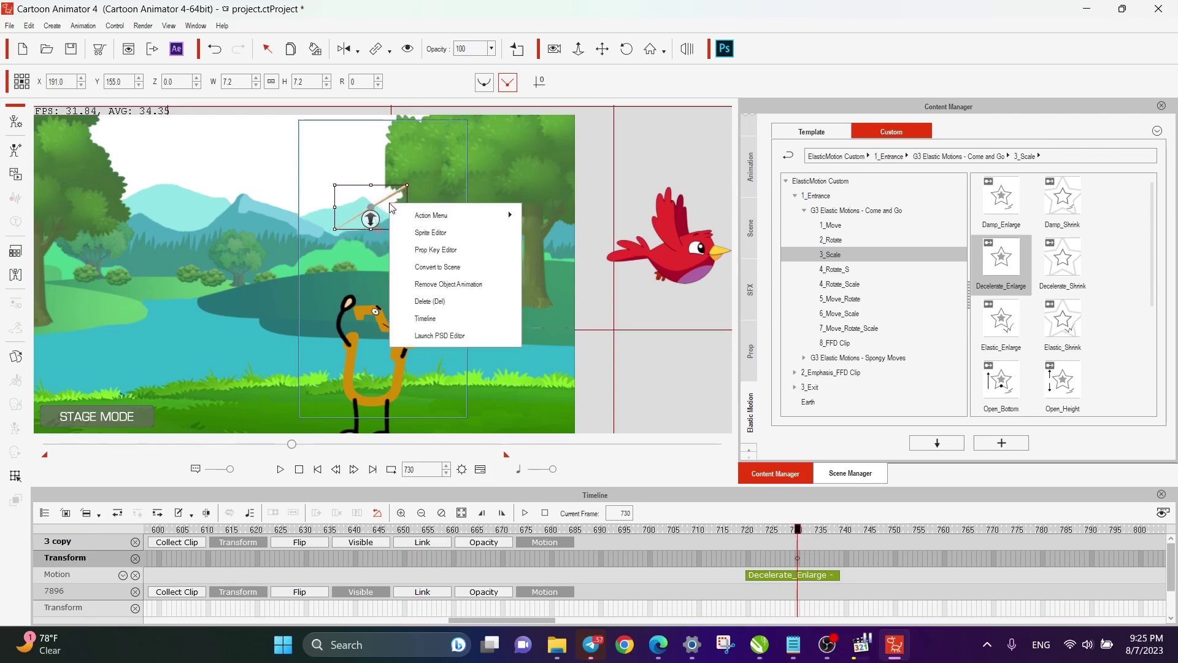
left_click(424, 284)
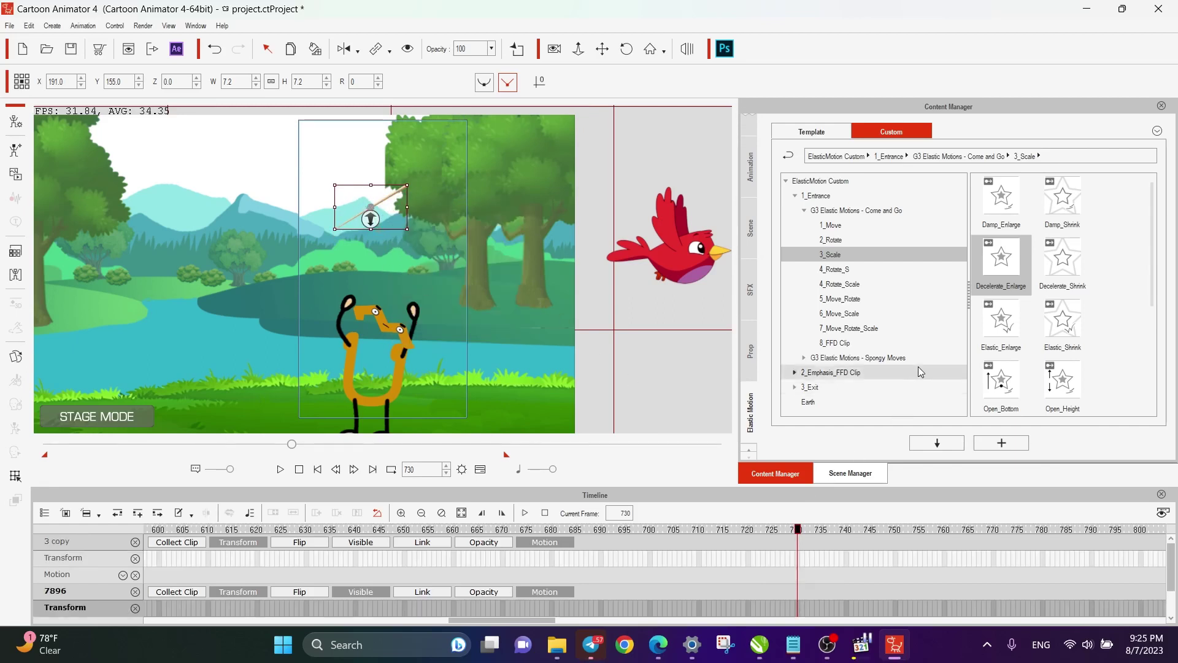
Reapply Decelerate_Enlarge to the stick's Motion track, starting at frame 720 and shortened to the length of the bird's clip.
left_click_drag(1001, 258, 798, 576)
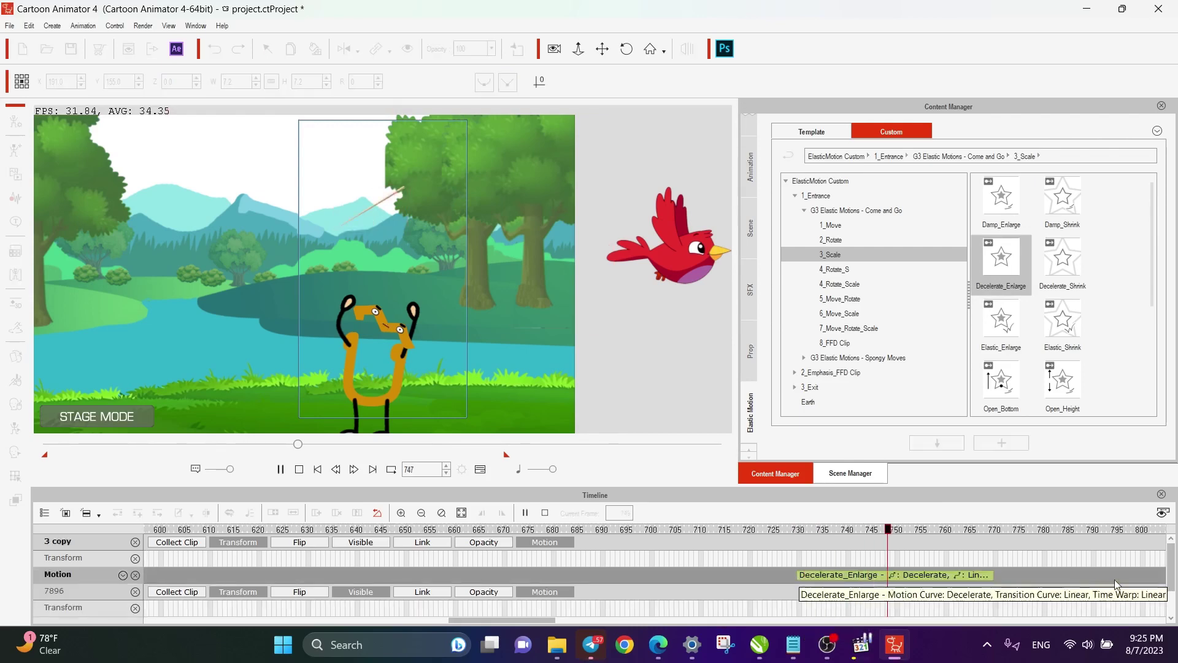
key("space")
left_click_drag(1170, 575, 1173, 612)
left_click_drag(912, 543, 864, 550)
left_click(862, 551)
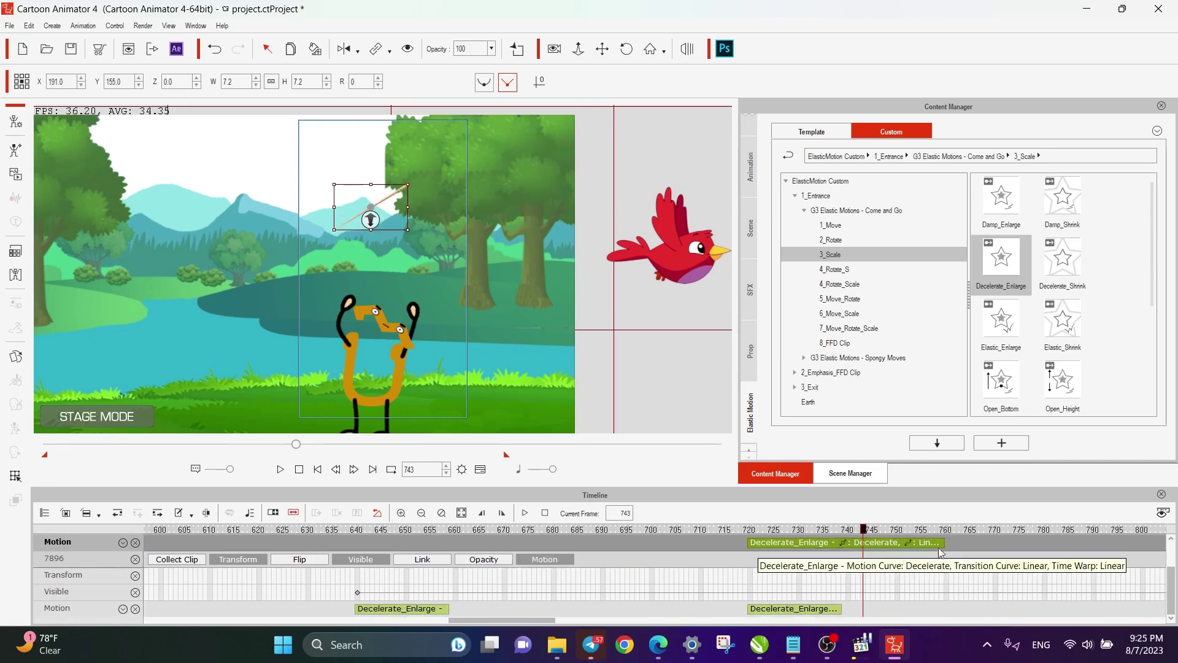
left_click_drag(944, 544, 859, 549)
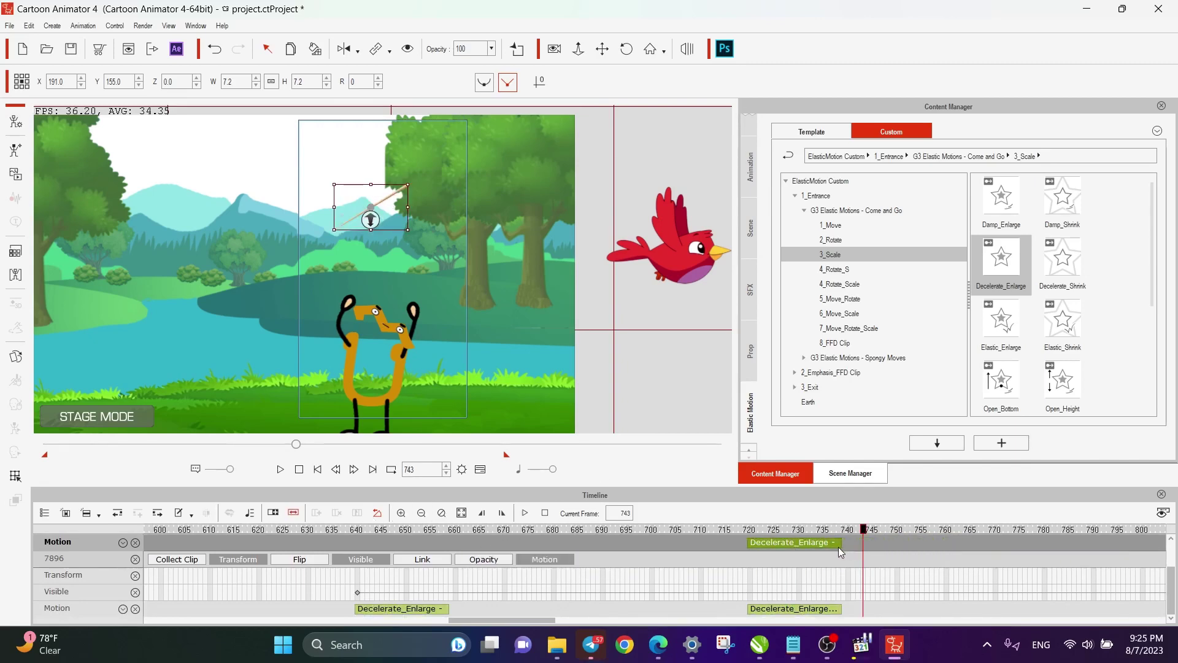
Play the swap from the bird to the stick from about frame 719 and stop back there.
left_click(761, 528)
key("space")
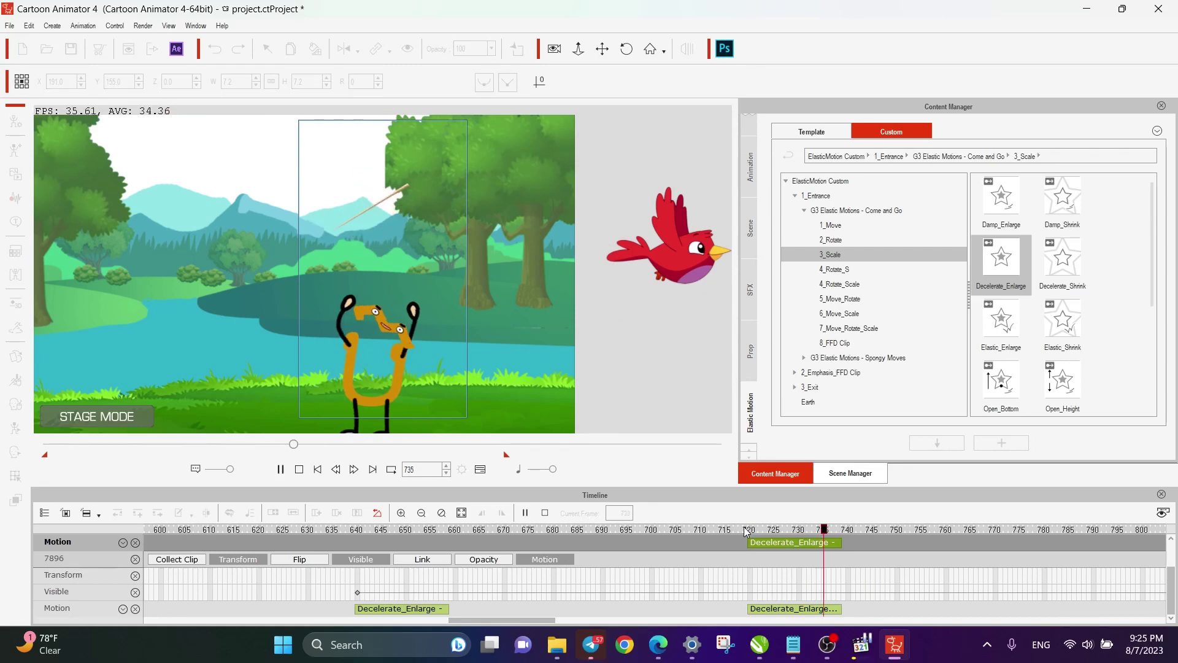
left_click(746, 529)
key("space")
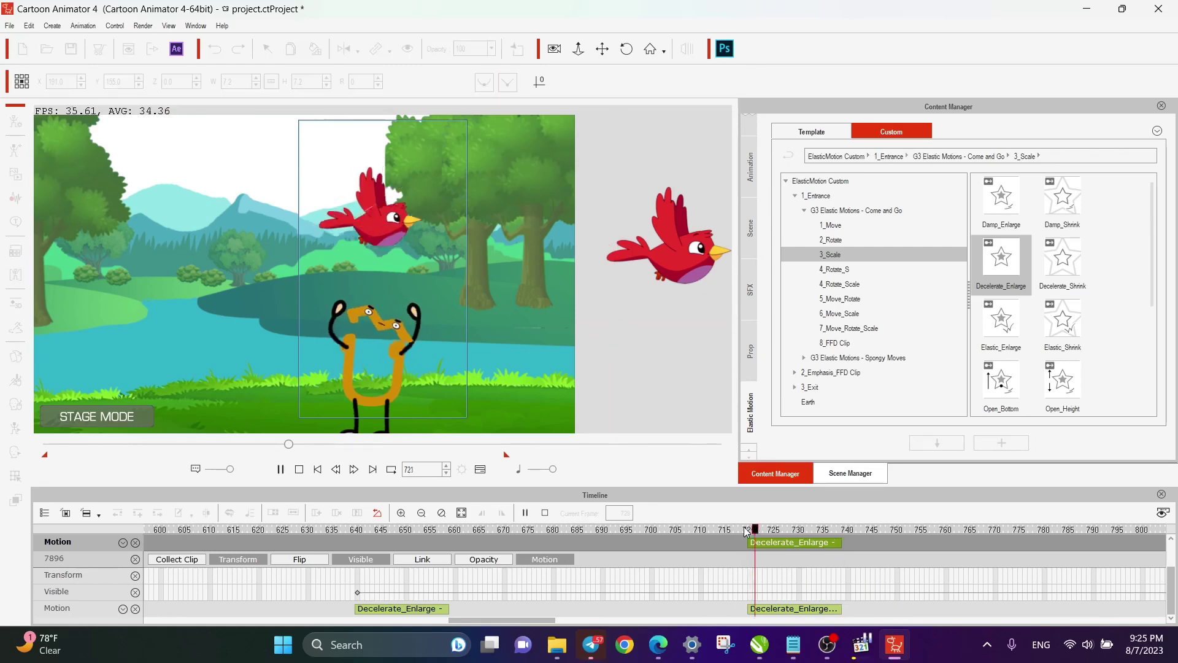
left_click(746, 529)
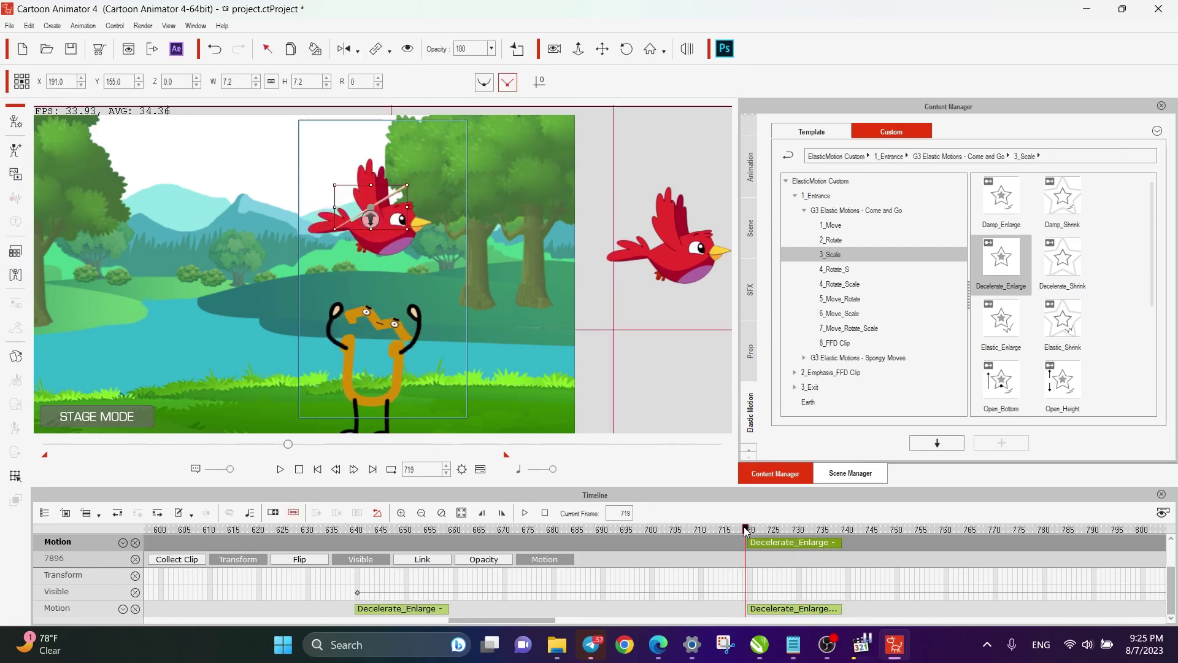
Replay the swap from the bird to the stick several times from about frame 719, stopping at frame 742.
key("space")
left_click(746, 529)
key("space")
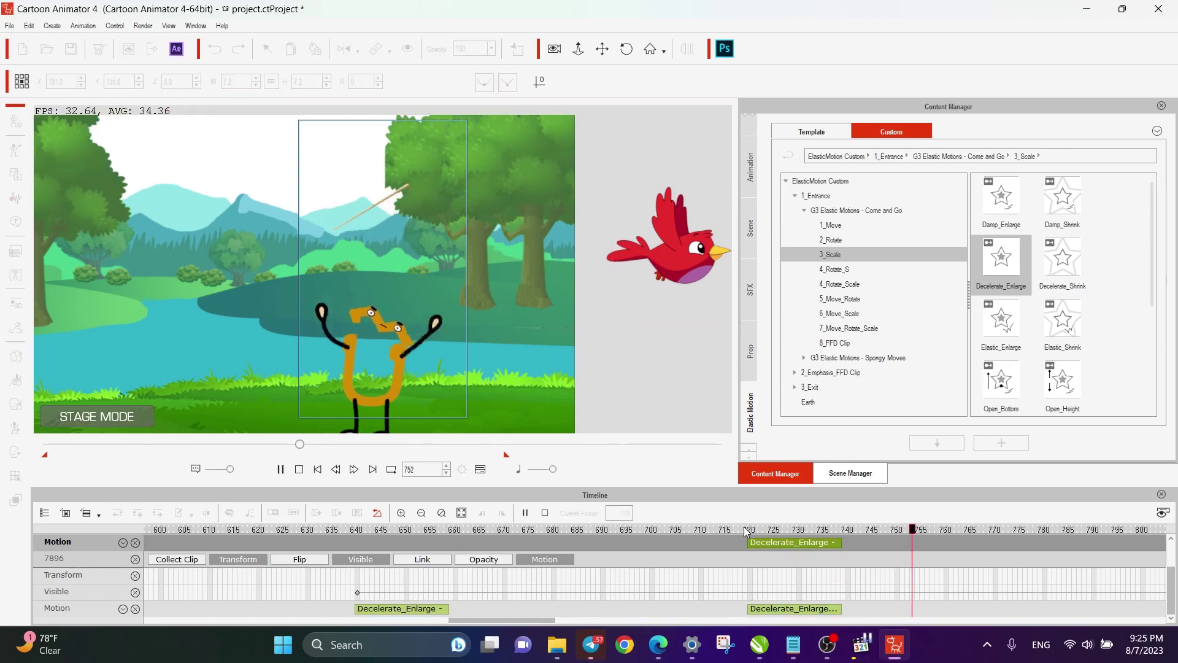
left_click(746, 529)
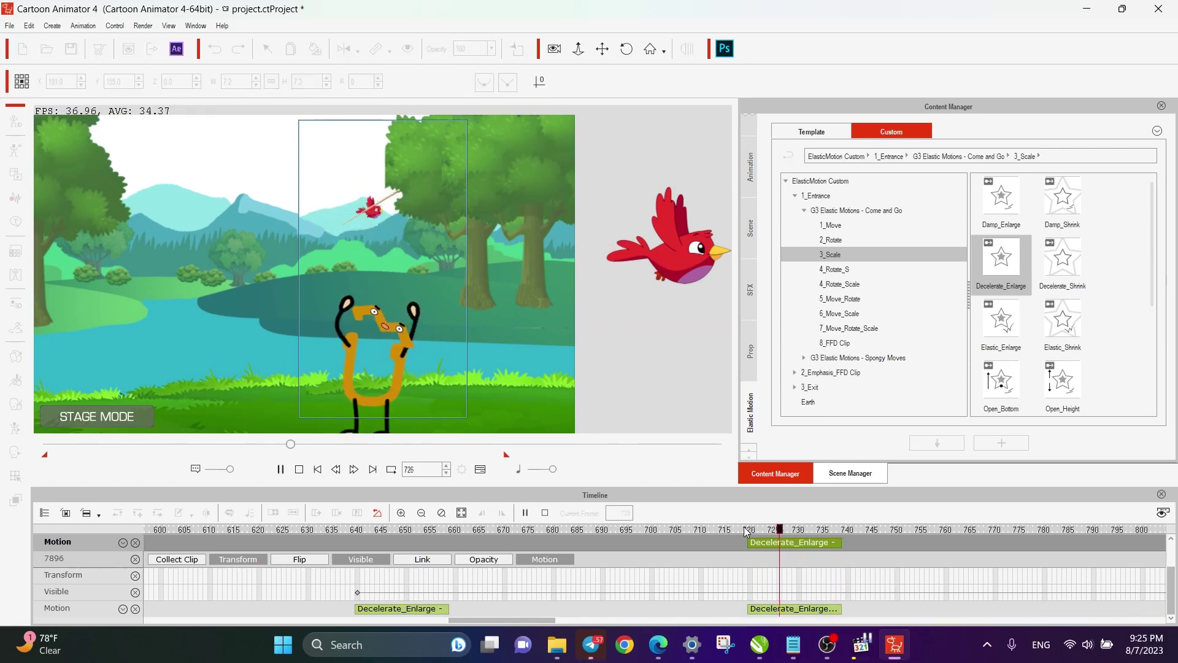
key("space")
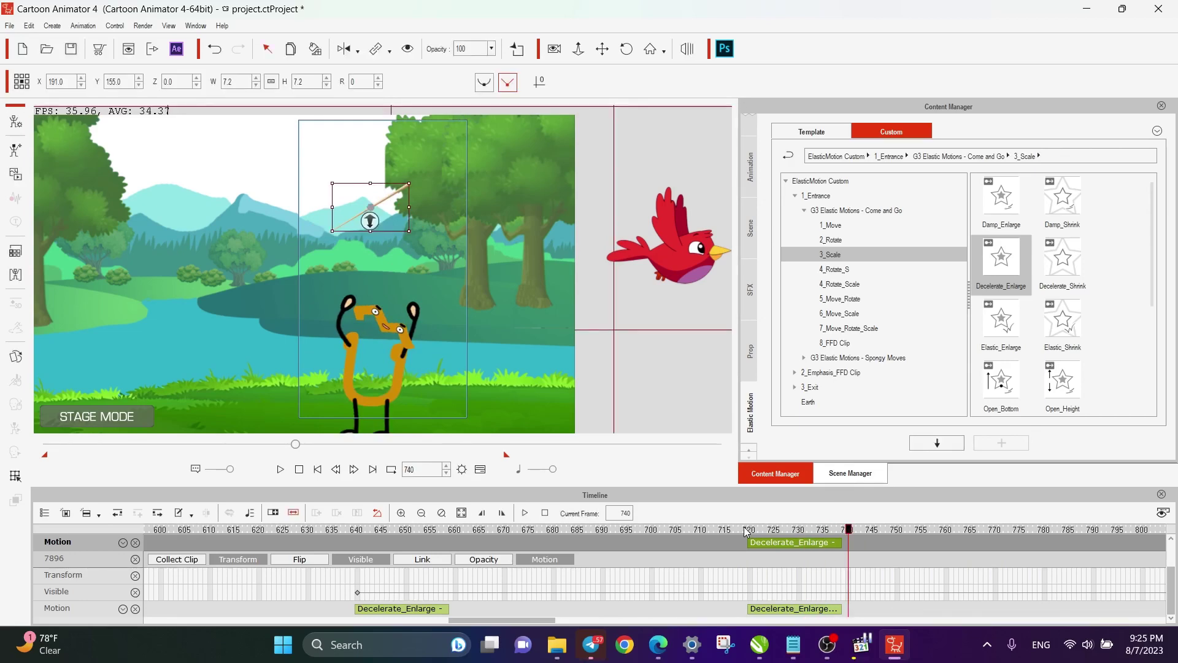
left_click(746, 530)
key("space")
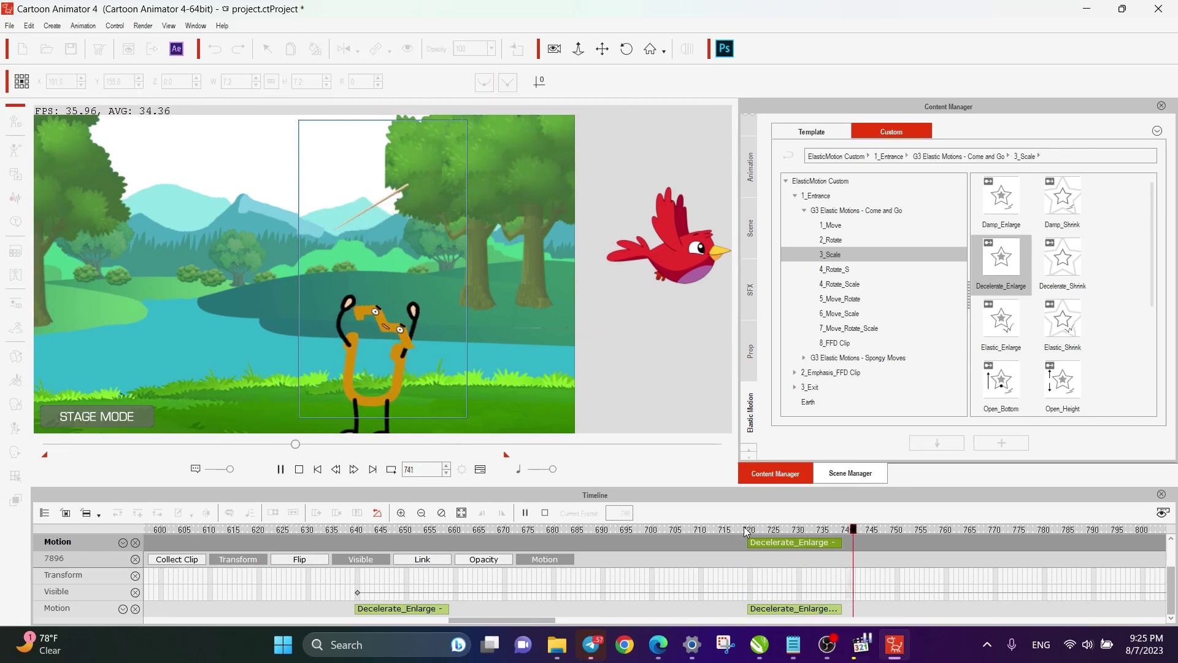
key("space")
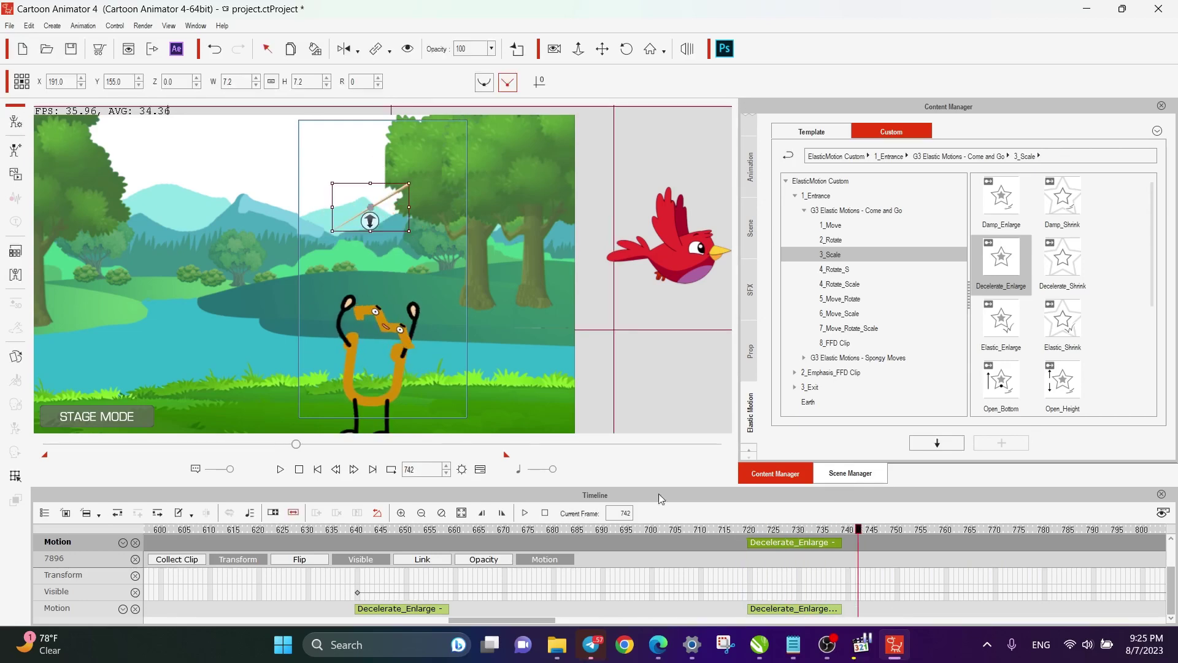
Duplicate the stick, place the copy beside the stage at X 371.7, Y 82.1, and remove its object animation.
left_click(450, 385)
scroll(451, 385, "down", 5)
left_click_drag(575, 247, 373, 297)
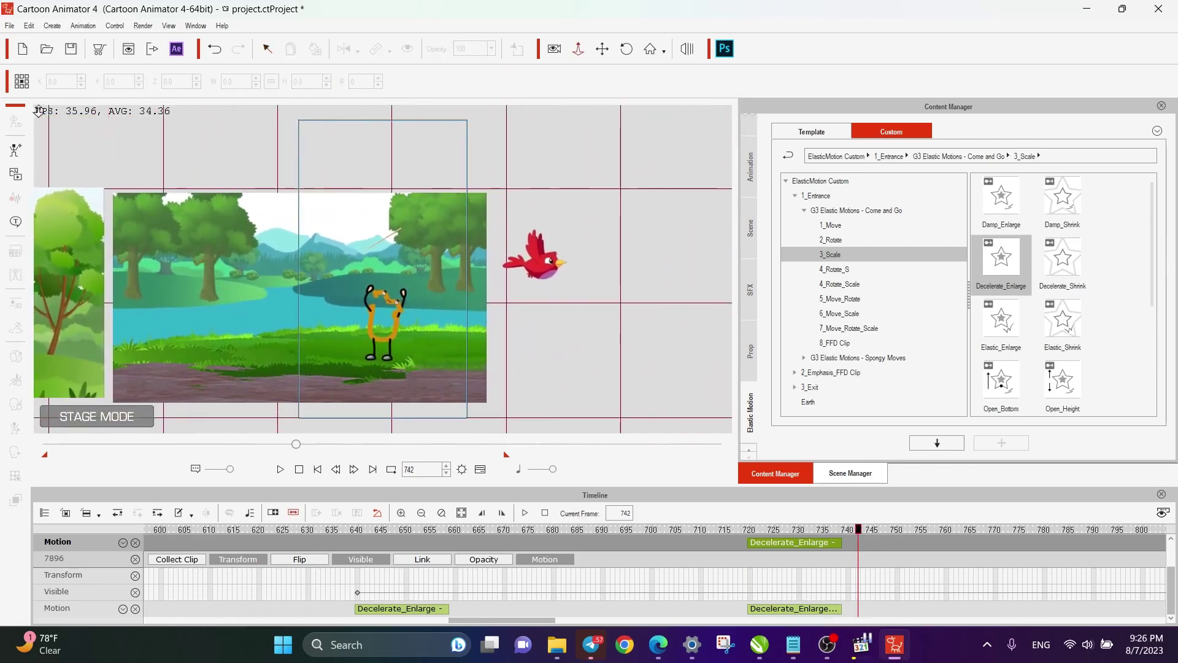
left_click(388, 237)
right_click(391, 237)
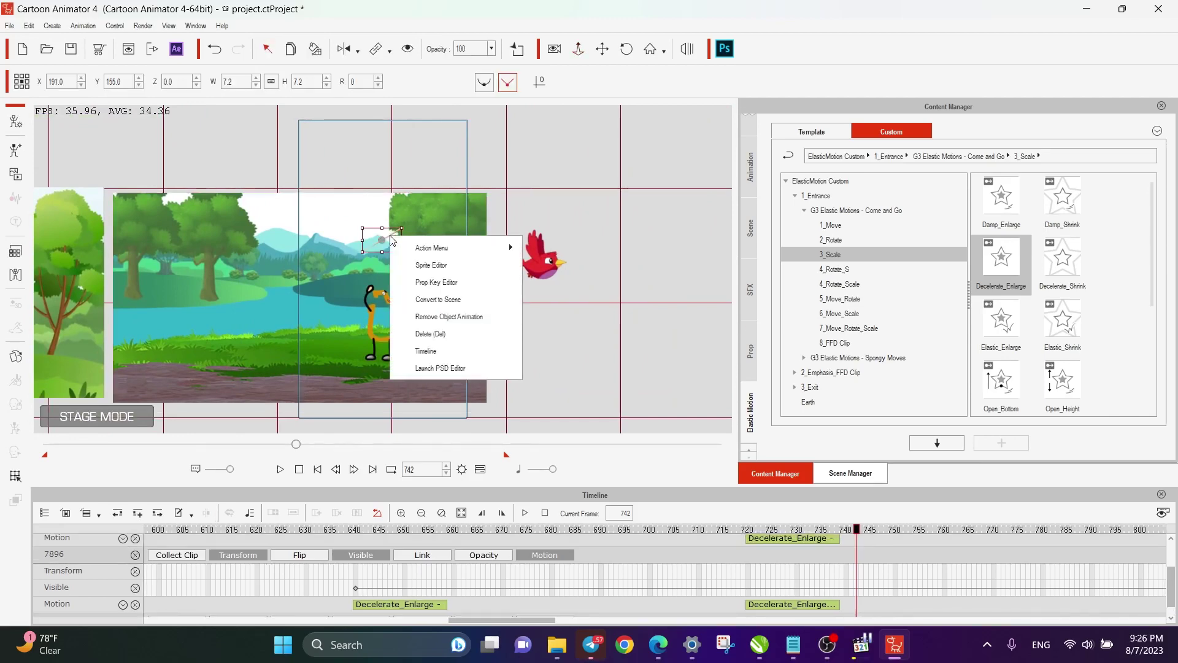
left_click(410, 176)
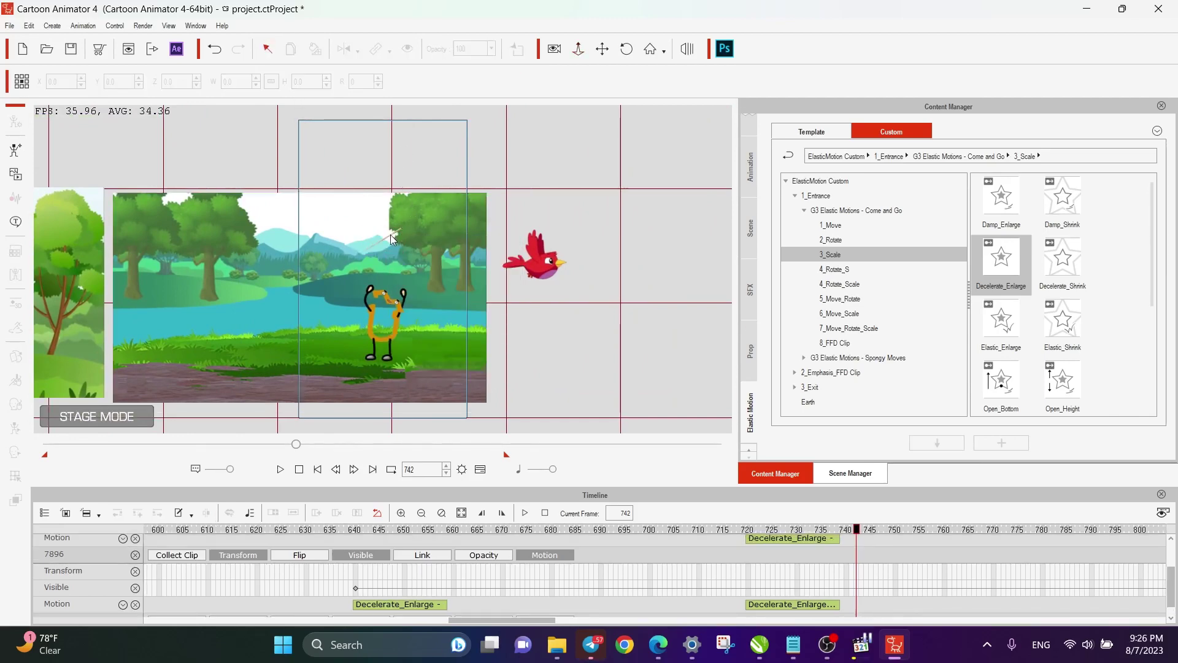
left_click(391, 237)
left_click(291, 48)
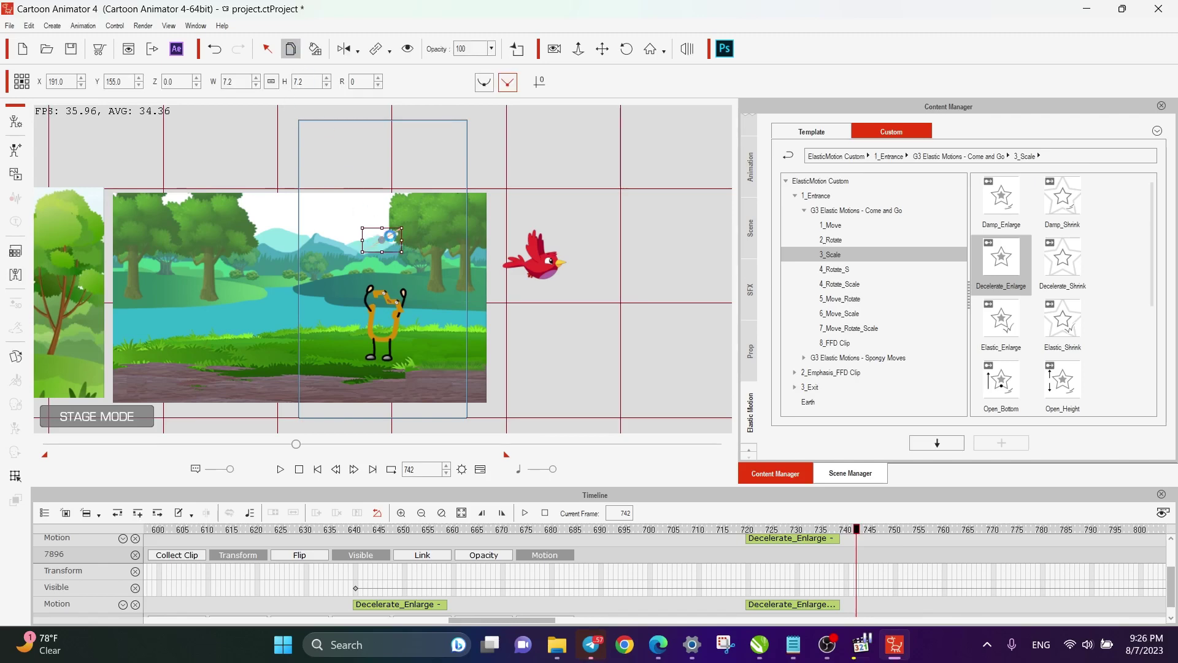
left_click_drag(391, 236, 598, 319)
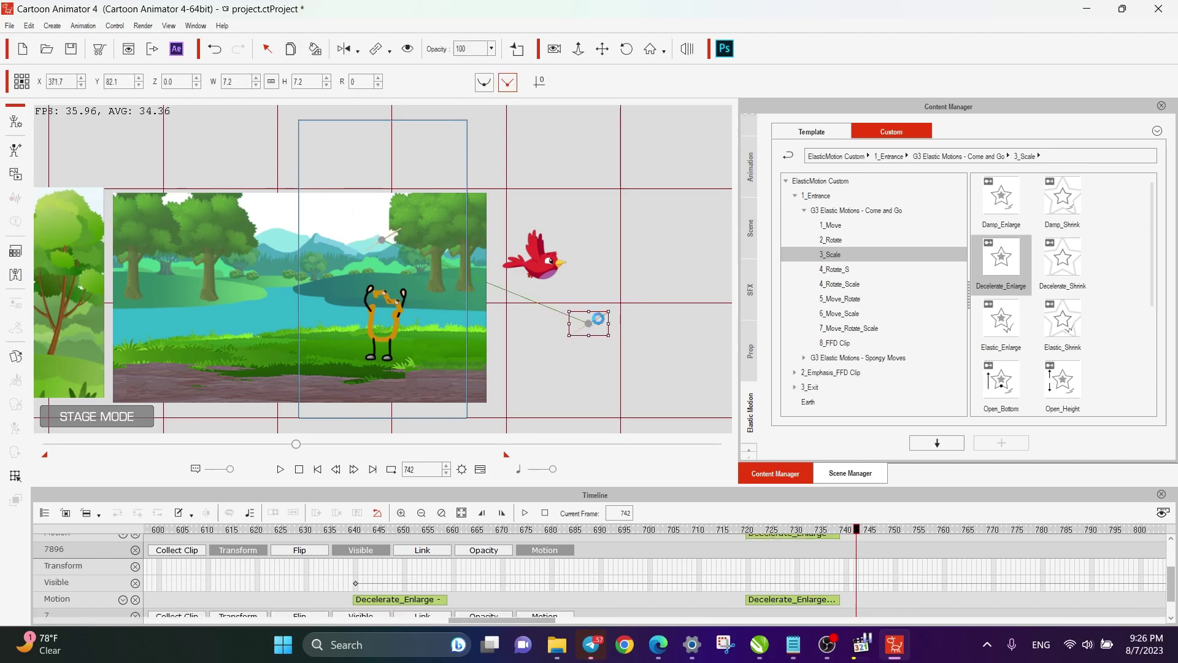
right_click(598, 319)
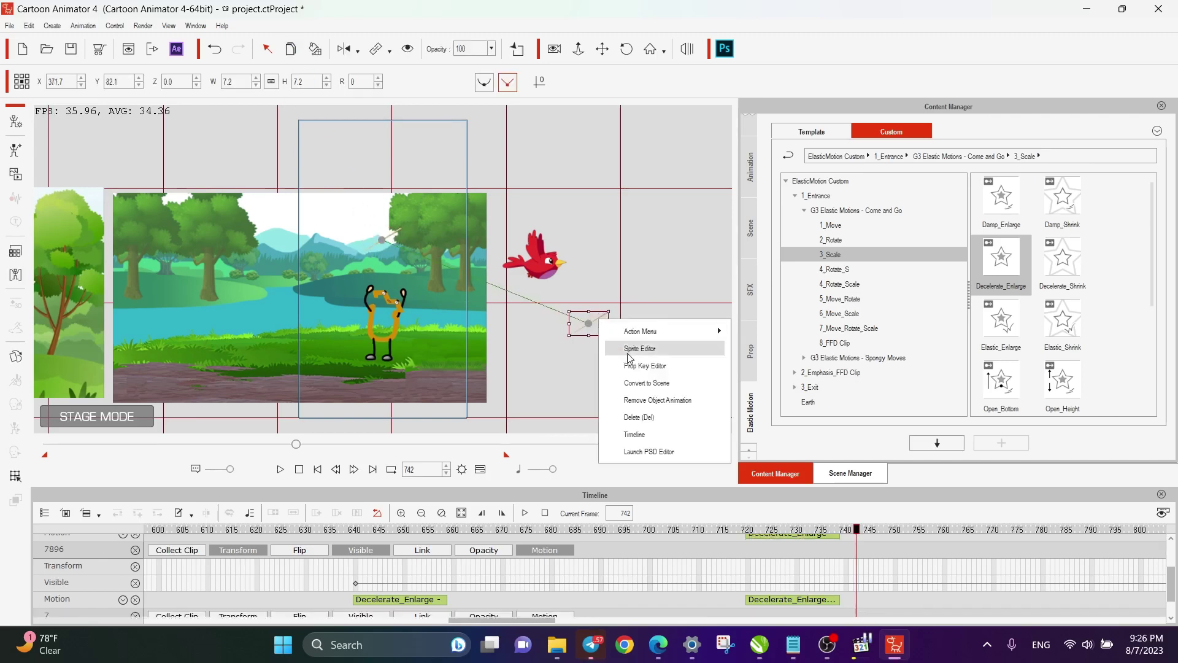
left_click(641, 400)
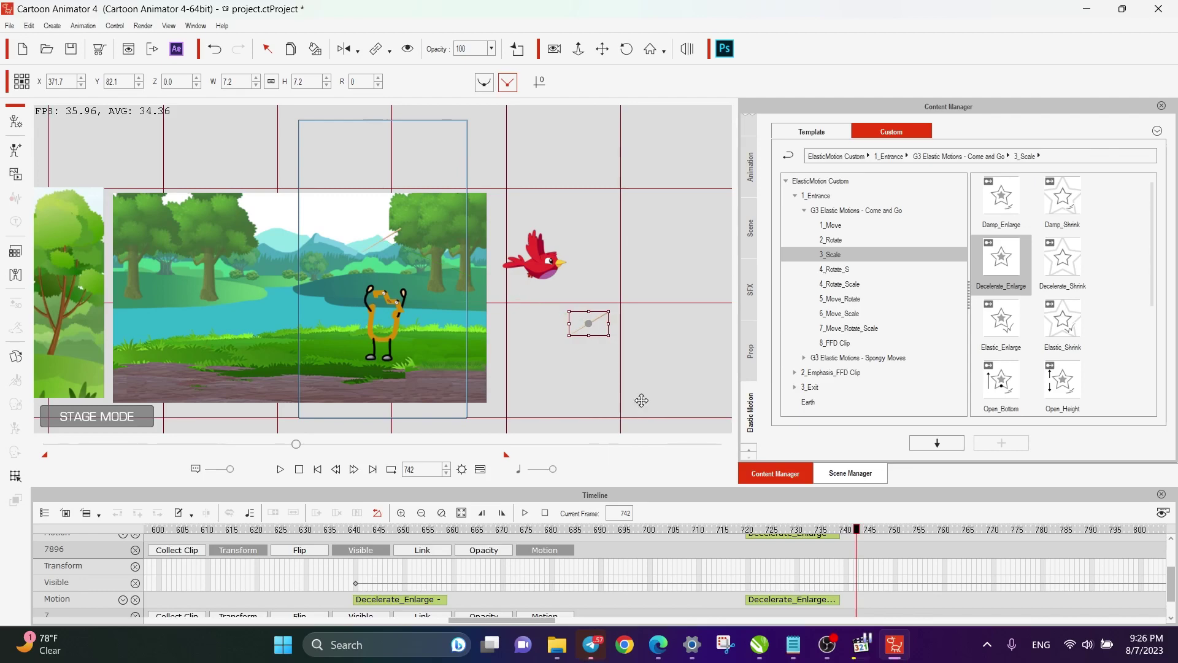
Widen the stage viewport by narrowing the Content Manager.
left_click(536, 267)
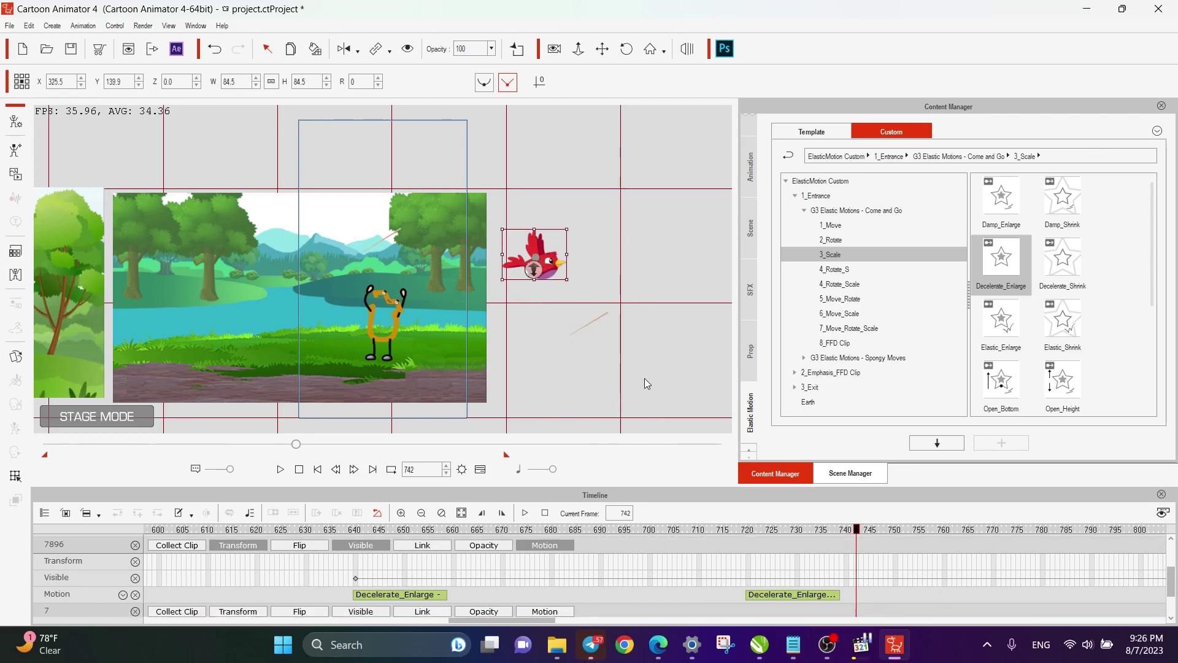
left_click(594, 292)
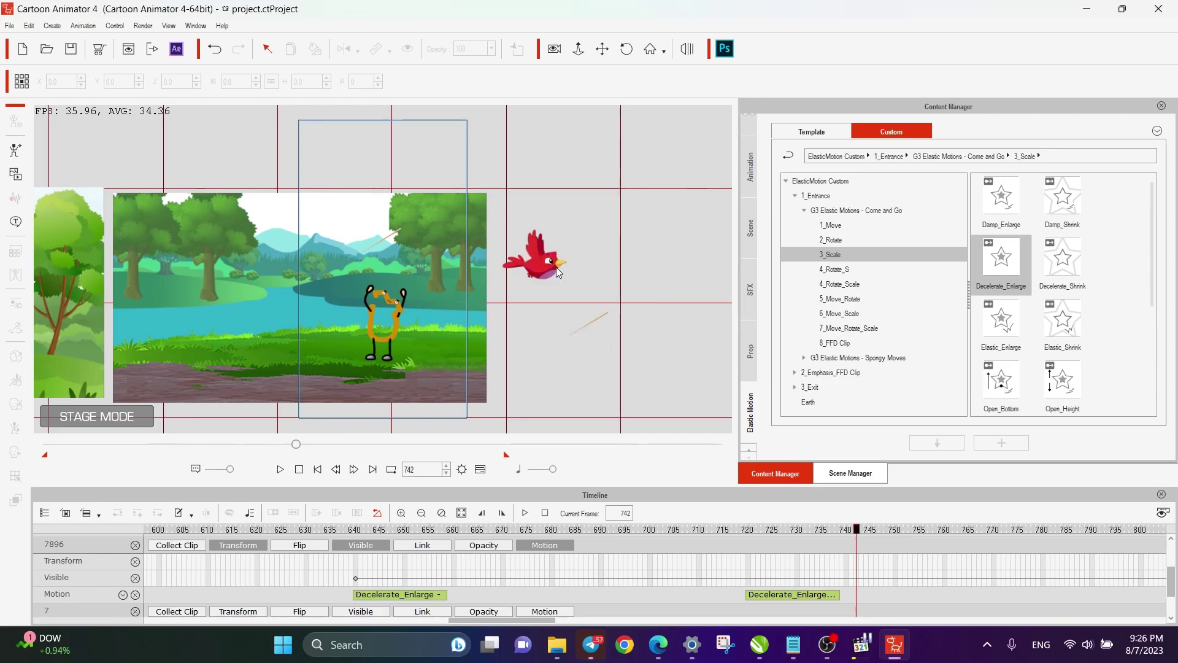
left_click(558, 270)
left_click_drag(549, 262, 1016, 245)
left_click(591, 325)
Move the duplicate stick across the offstage bird's beak to X 372.3, Y 102.2 at frame 742.
left_click(578, 48)
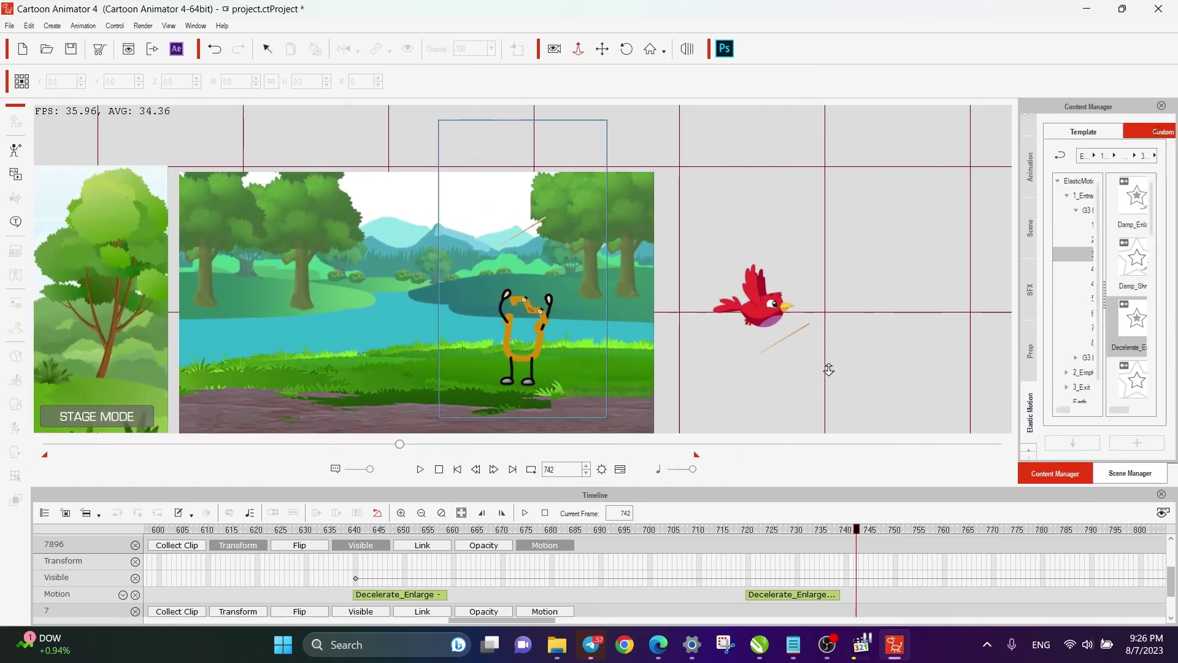
left_click_drag(828, 369, 613, 263)
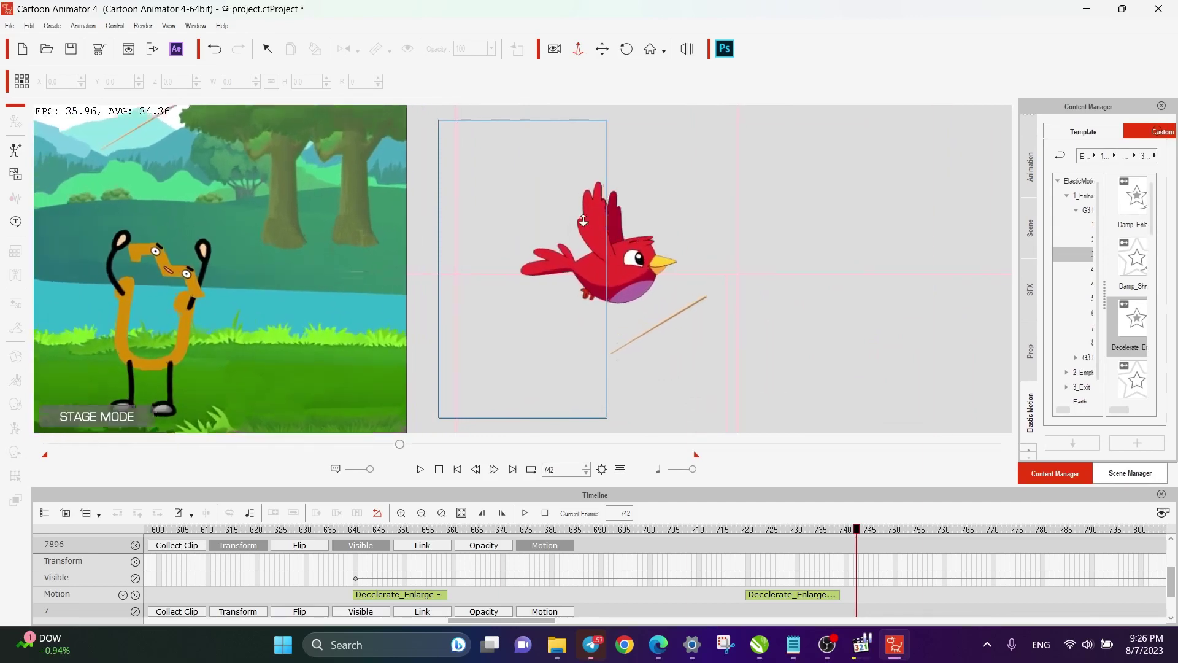
left_click_drag(713, 298, 550, 210)
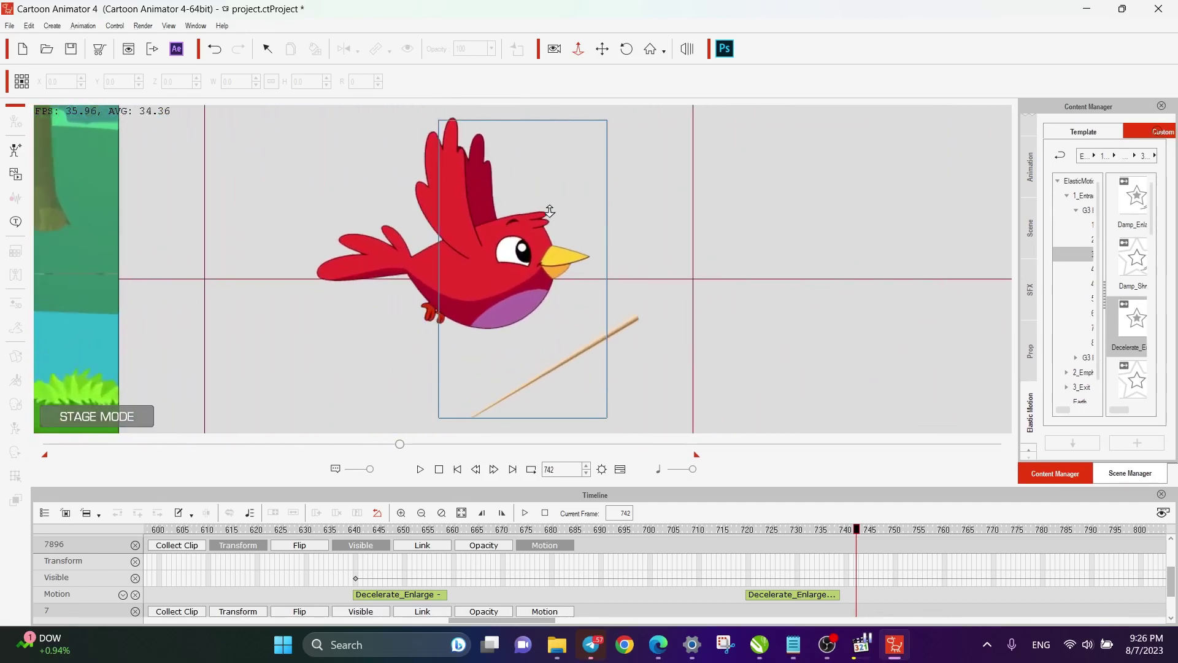
left_click(267, 49)
left_click_drag(550, 374, 570, 261)
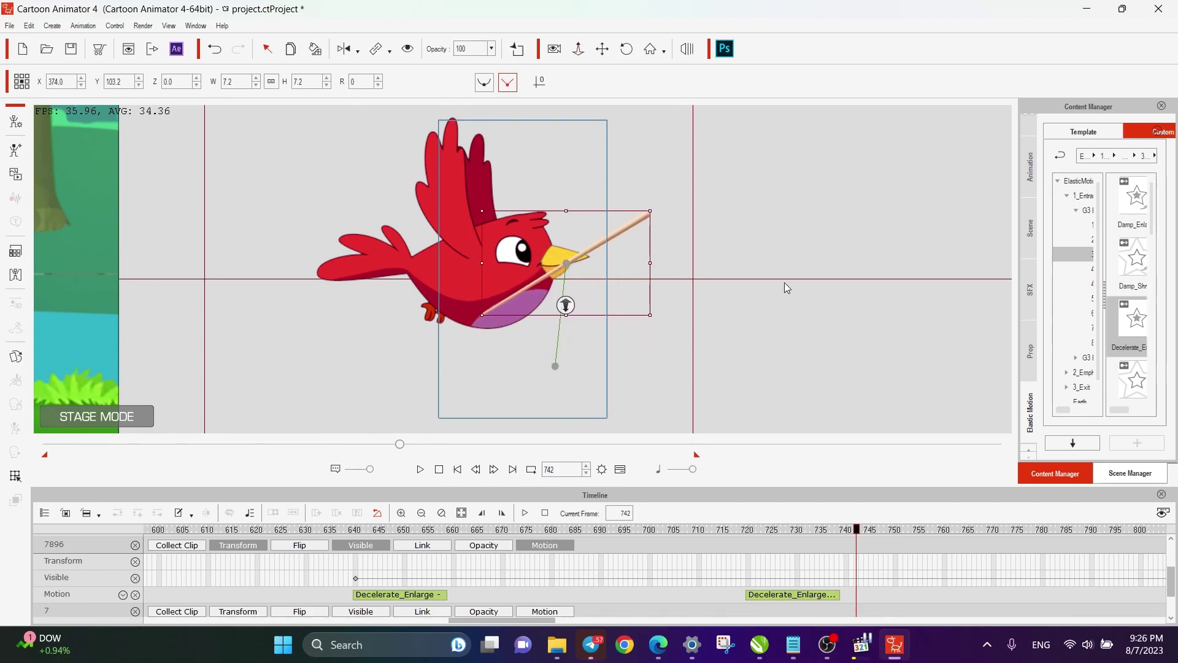
key("z")
left_click_drag(594, 332, 573, 281)
left_click(267, 48)
left_click(559, 284)
left_click_drag(584, 327, 588, 326)
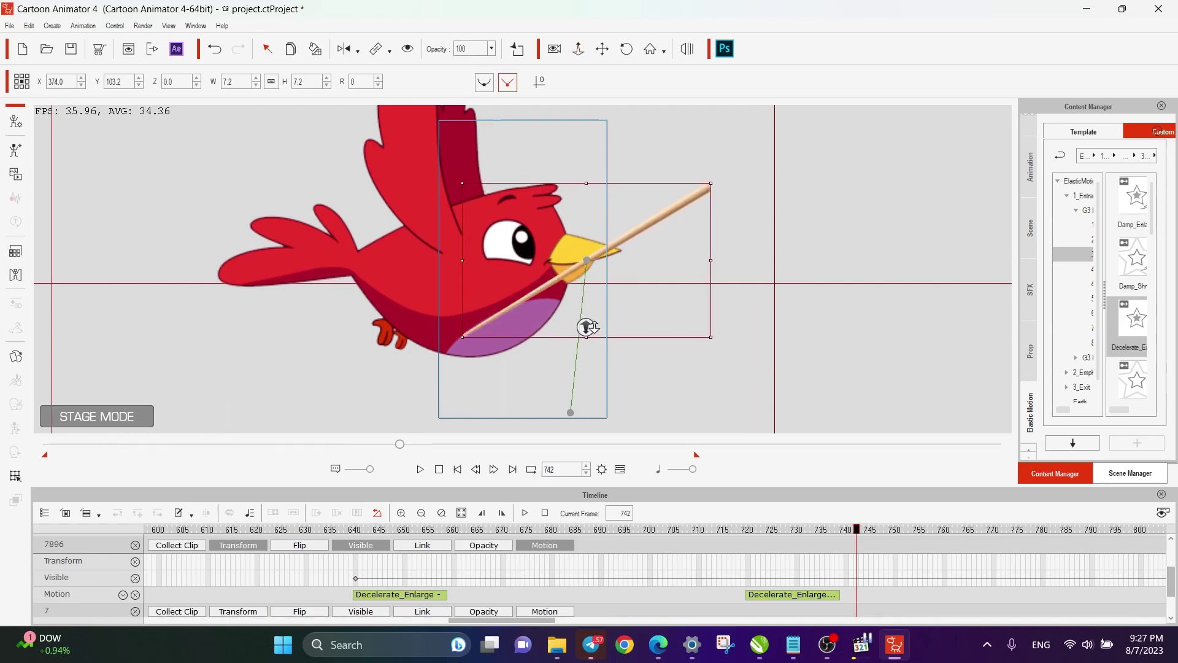
left_click_drag(642, 230, 630, 237)
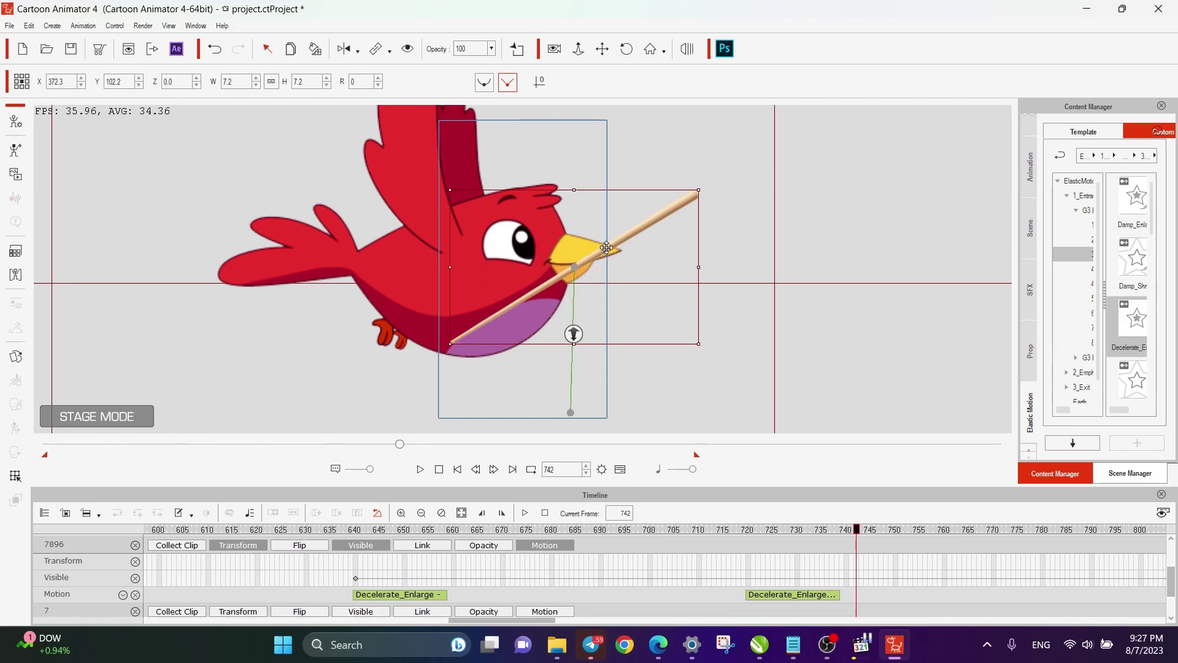
Open the duplicate stick in Composer mode and bring up the Mask Editor for its sprite, clear of the stick's middle.
right_click(630, 229)
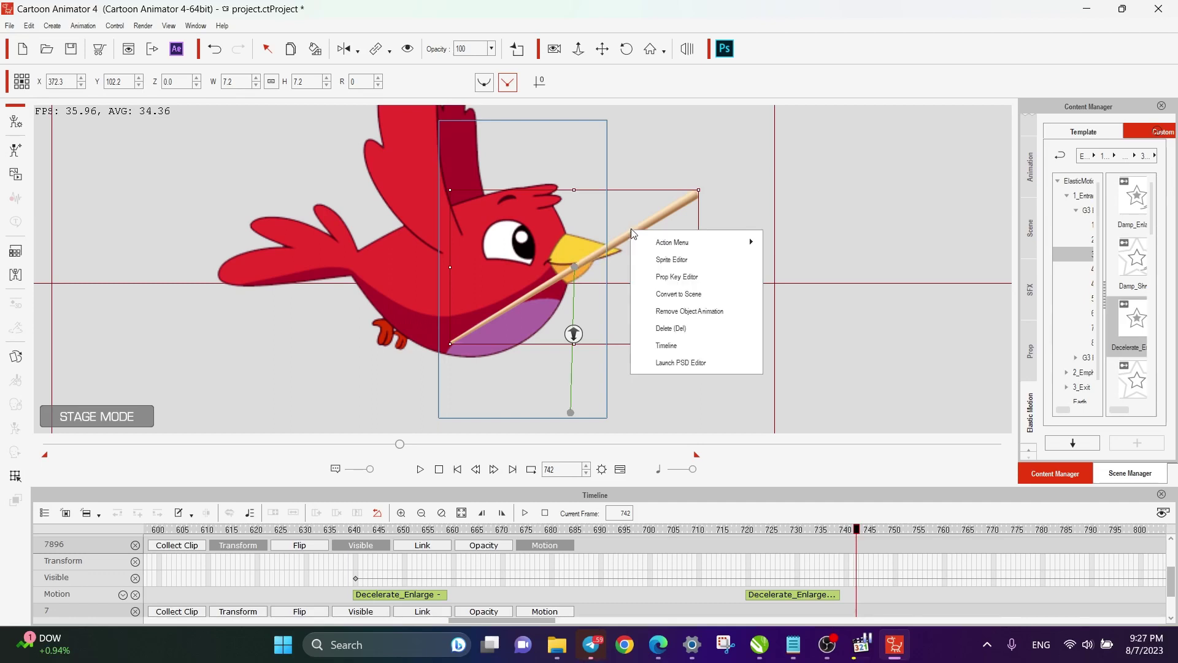
key("Escape")
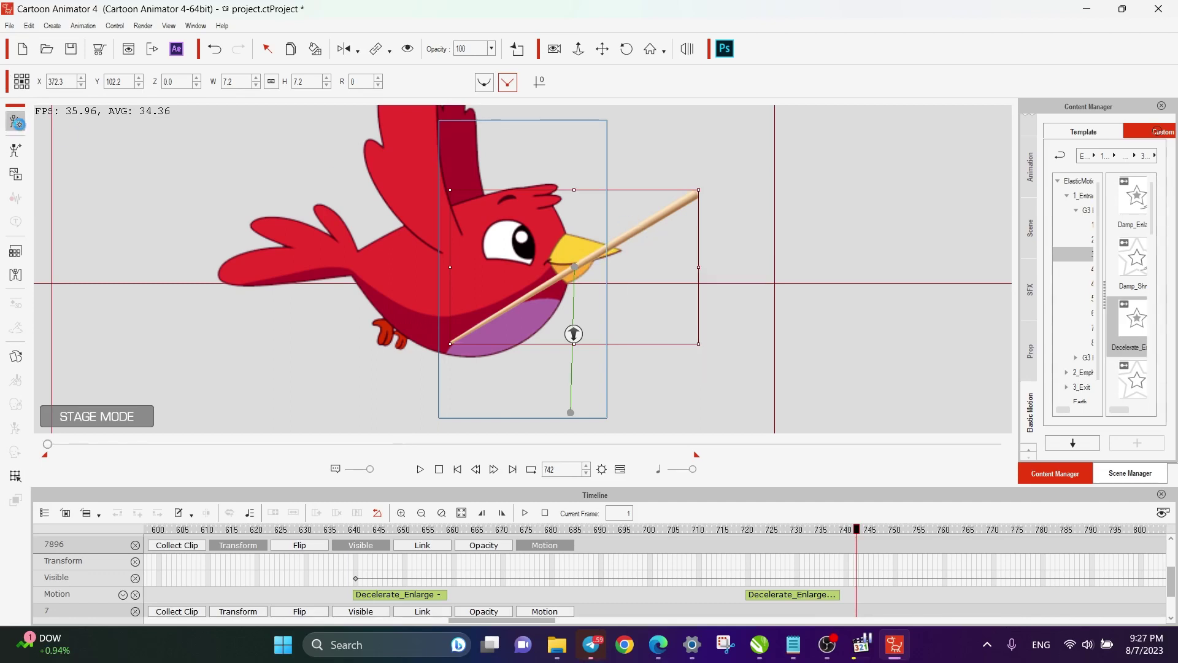
double_click(594, 230)
left_click(590, 320)
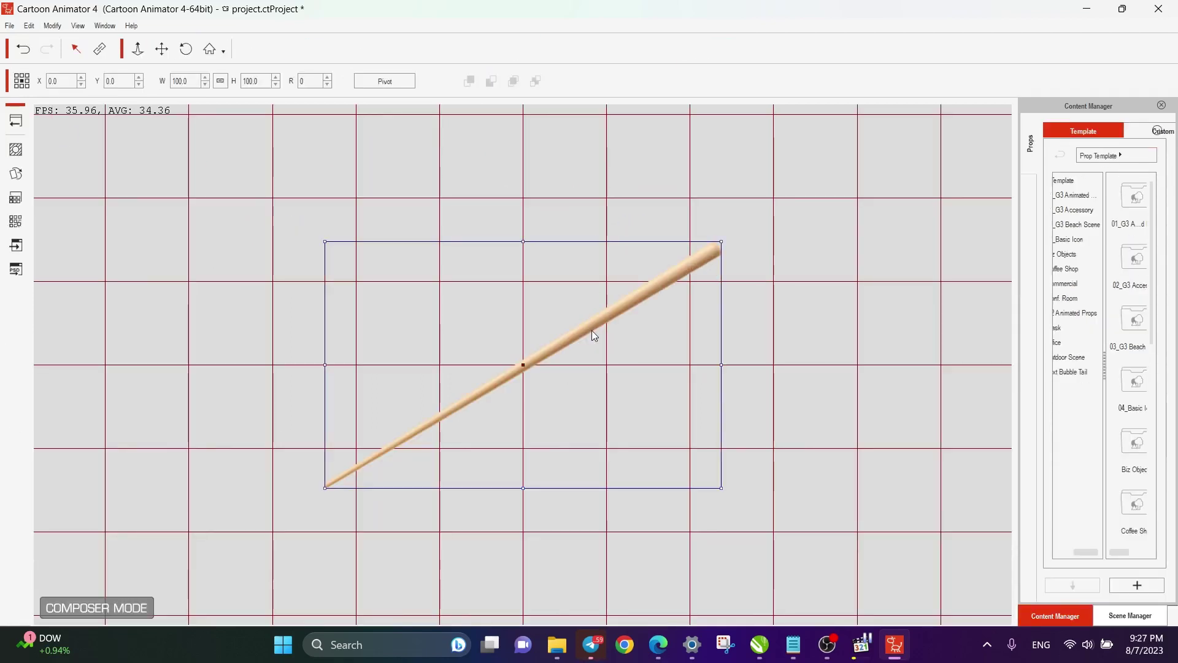
left_click(22, 155)
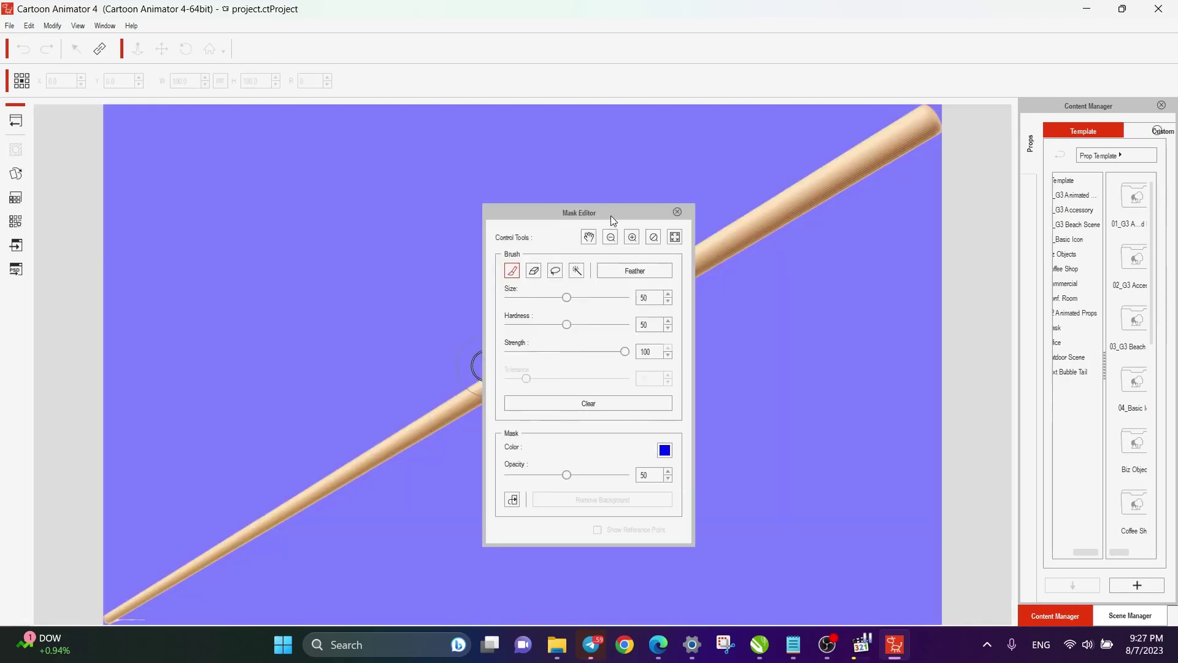
mouse_move(611, 214)
left_mouse_down()
mouse_move(719, 226)
mouse_move(851, 202)
left_mouse_up()
Paint a mask over the middle stretch of the stick, raising the brush hardness to 100.
mouse_move(649, 294)
left_mouse_down()
mouse_move(545, 342)
mouse_move(666, 280)
mouse_move(516, 366)
mouse_move(523, 360)
mouse_move(471, 361)
mouse_move(529, 357)
mouse_move(589, 316)
mouse_move(710, 284)
mouse_move(638, 295)
mouse_move(658, 288)
mouse_move(615, 284)
mouse_move(689, 284)
left_mouse_up()
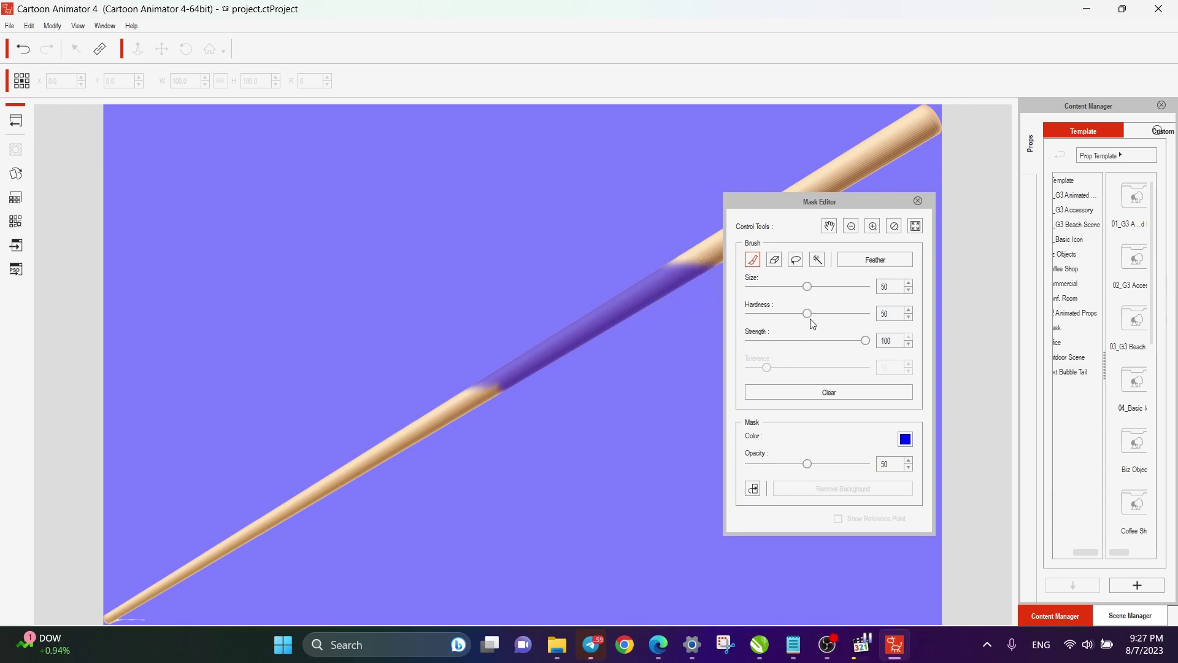
left_click_drag(806, 310, 976, 315)
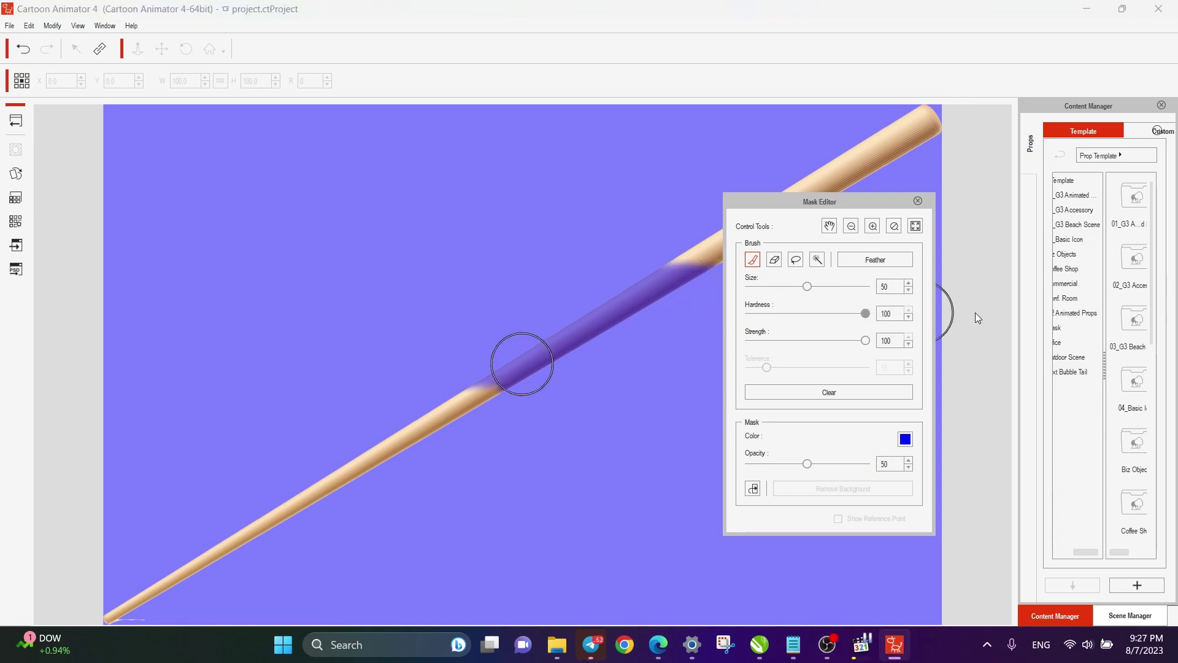
mouse_move(651, 287)
left_mouse_down()
mouse_move(742, 296)
mouse_move(646, 292)
mouse_move(564, 321)
left_mouse_up()
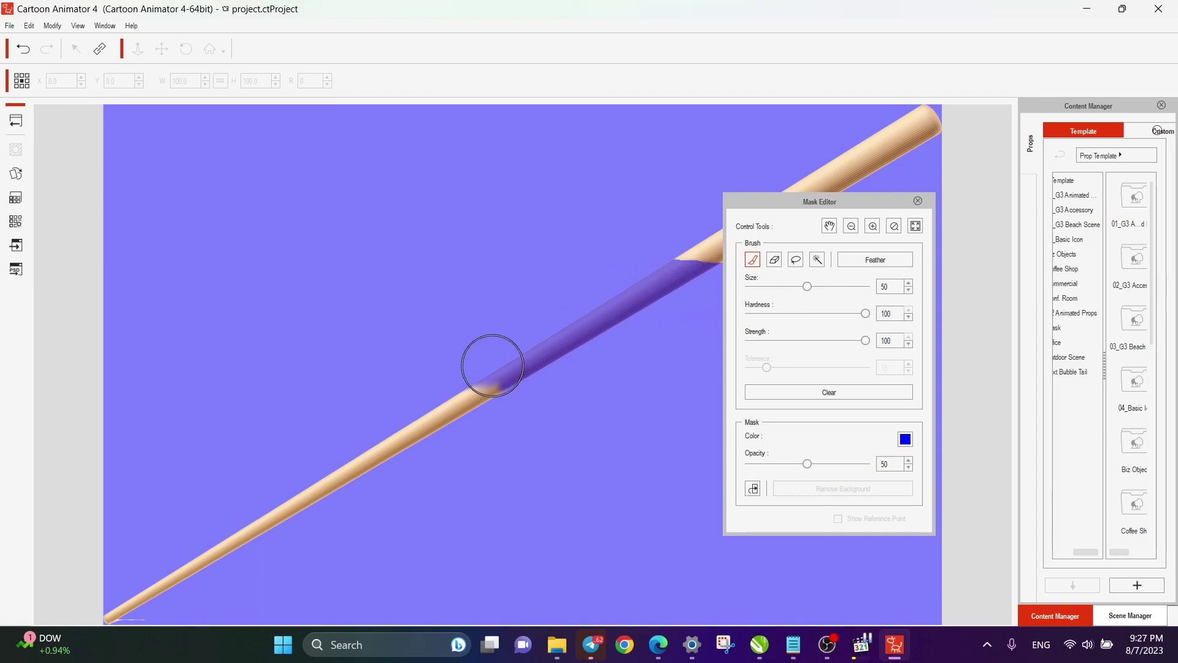
Erase the mask from the thinner end of the masked stretch for a sharp edge, and return to Stage mode.
left_click(774, 259)
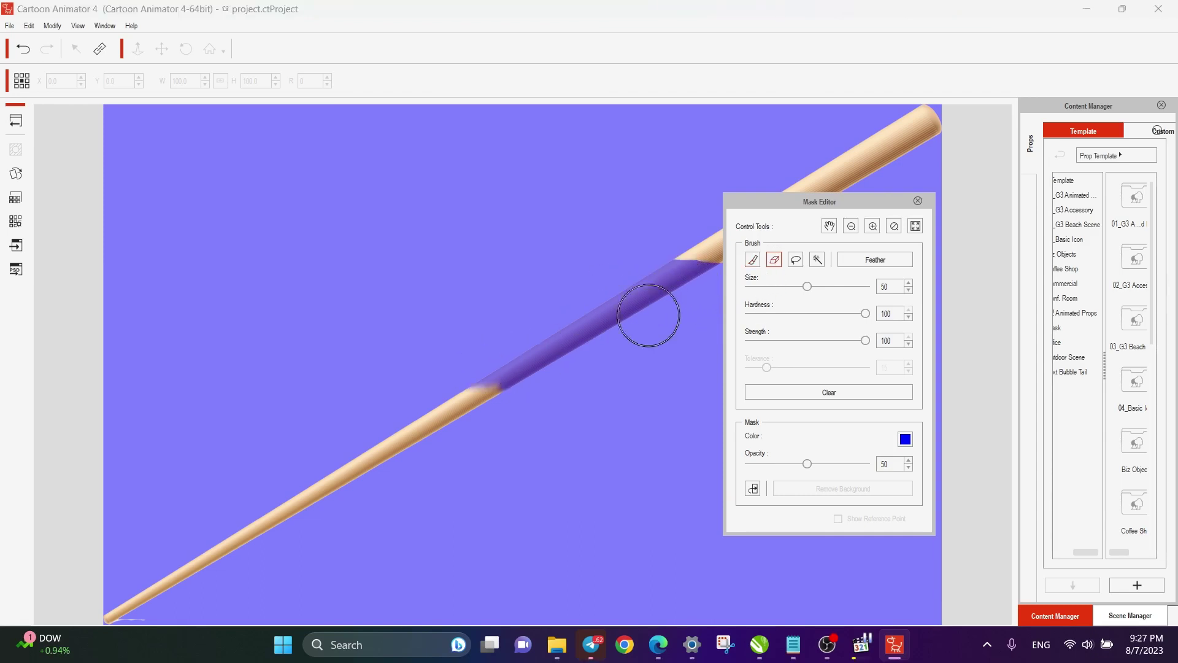
left_click_drag(448, 381, 607, 384)
left_click_drag(478, 369, 594, 378)
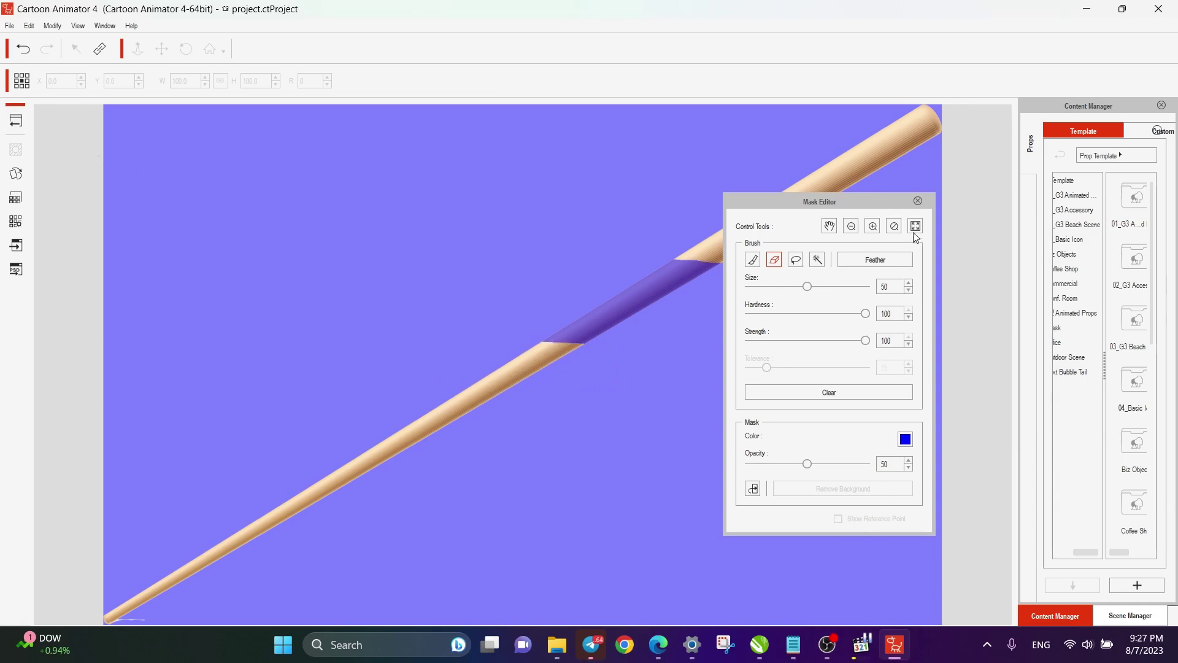
left_click(918, 201)
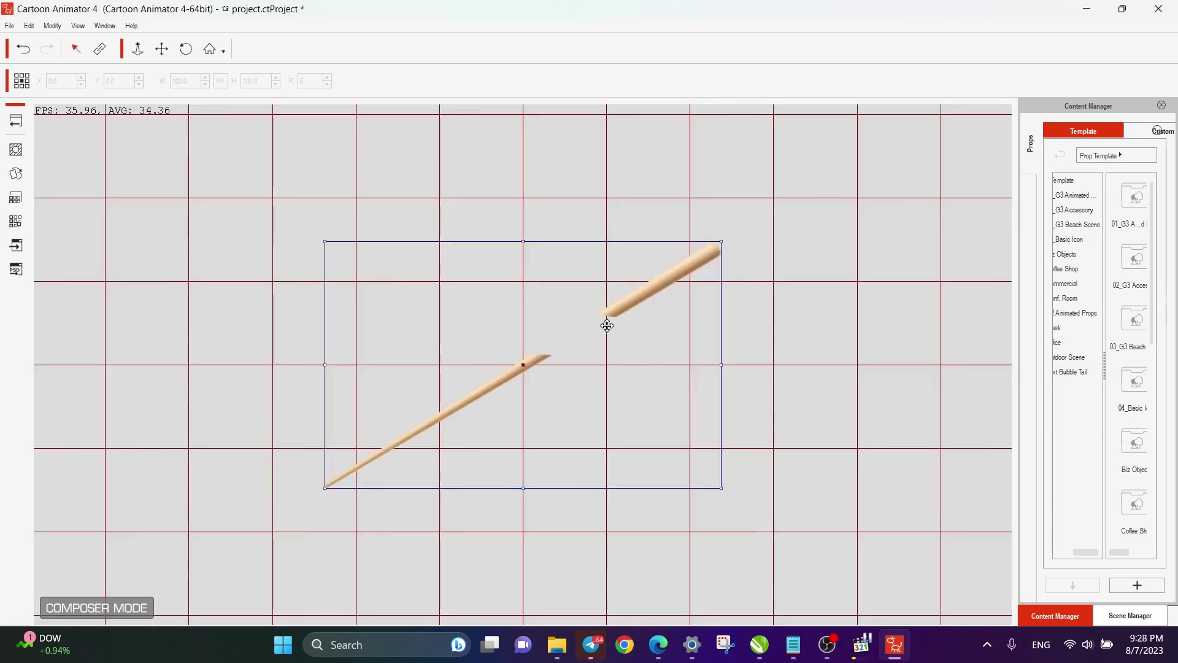
left_click(15, 120)
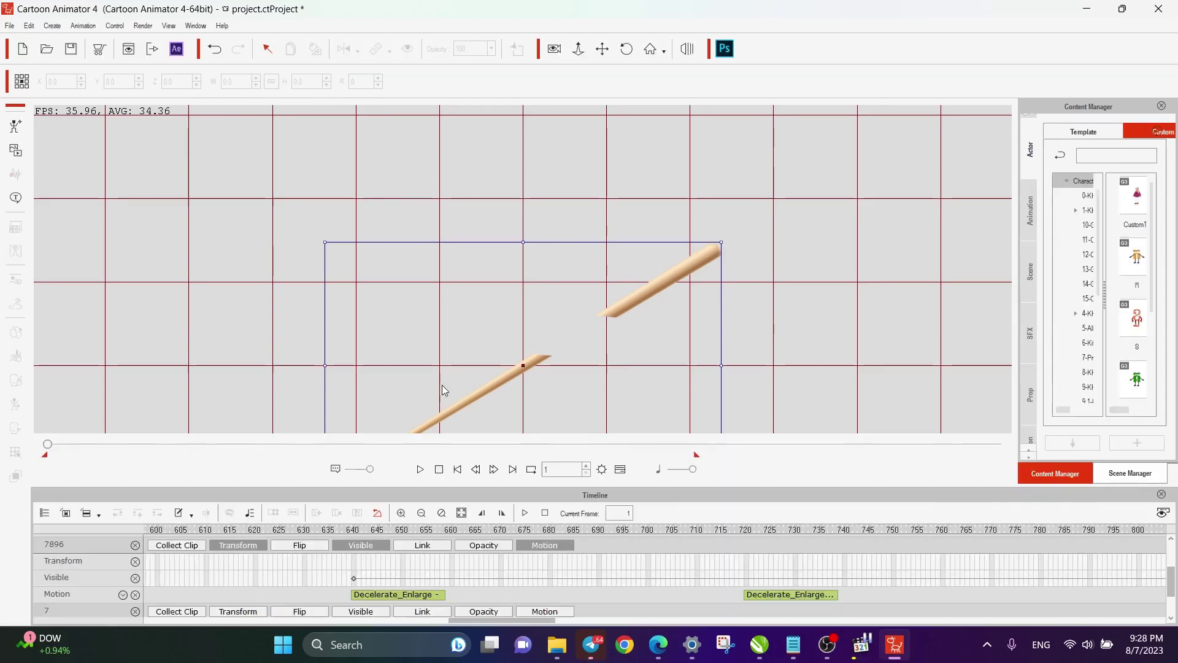
Move the masked stick onto the offstage bird's beak at frame 1, to X 342.0, Y 132.6.
left_click(641, 372)
left_click_drag(642, 371, 547, 330)
left_click(556, 329)
left_click_drag(533, 284, 48, 135)
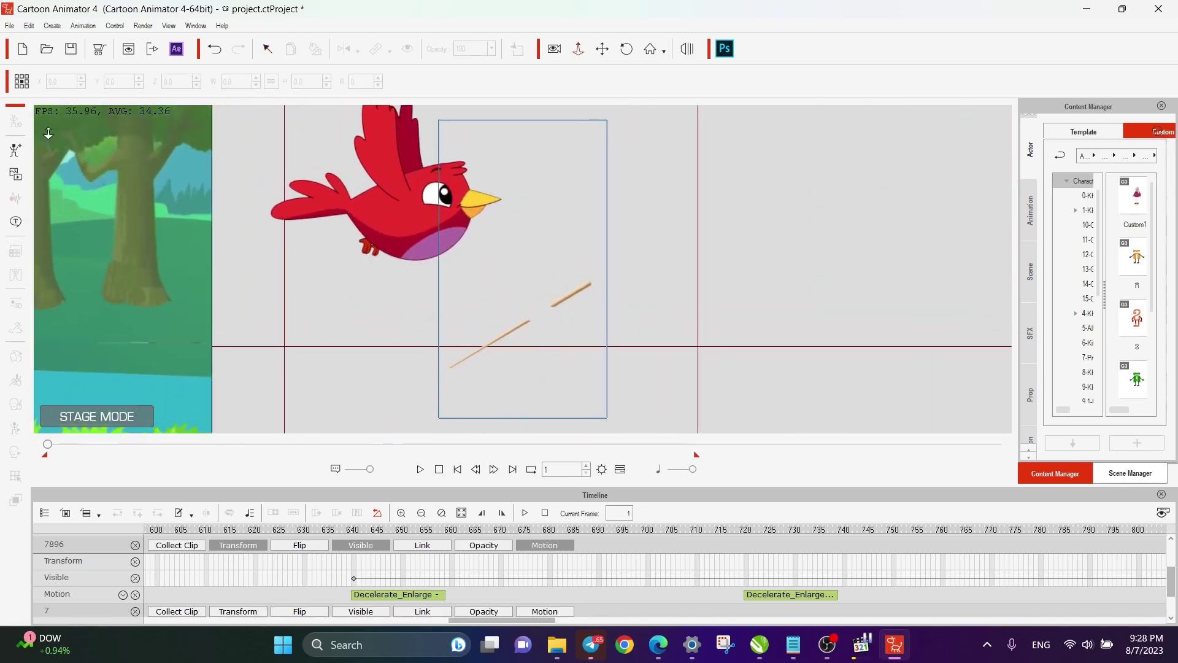
left_click(267, 49)
left_click_drag(565, 299, 508, 183)
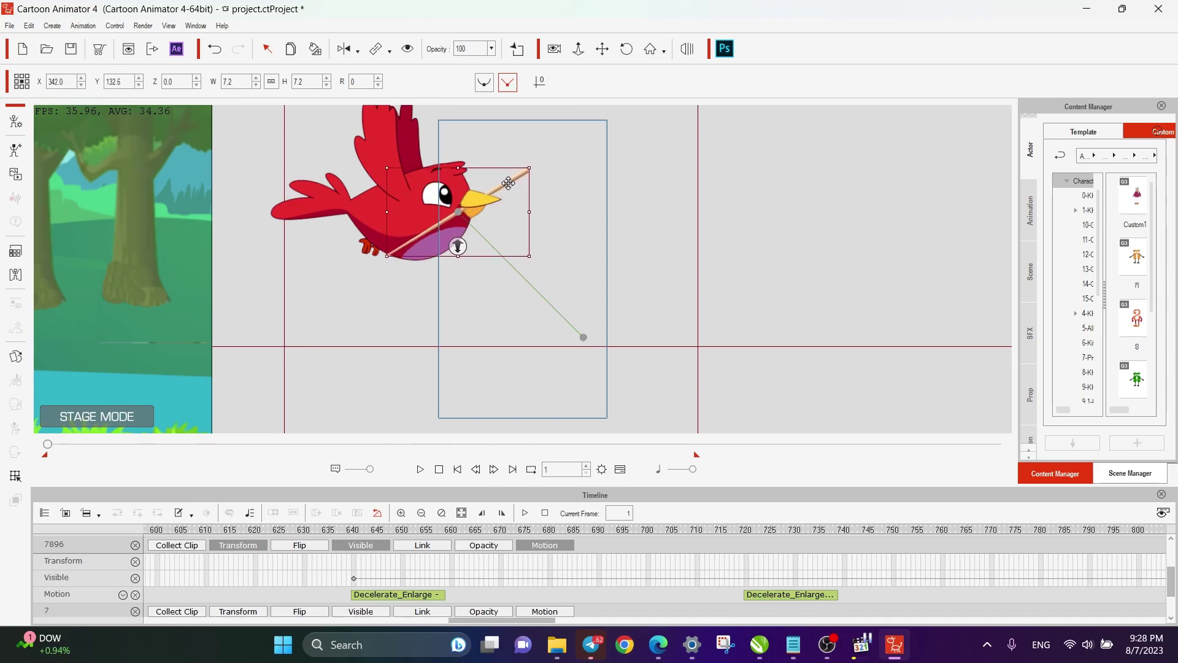
Remove the object animation from the masked stick in the offstage bird's beak and link the stick to that bird.
left_click(592, 244)
scroll(481, 205, "up", 5)
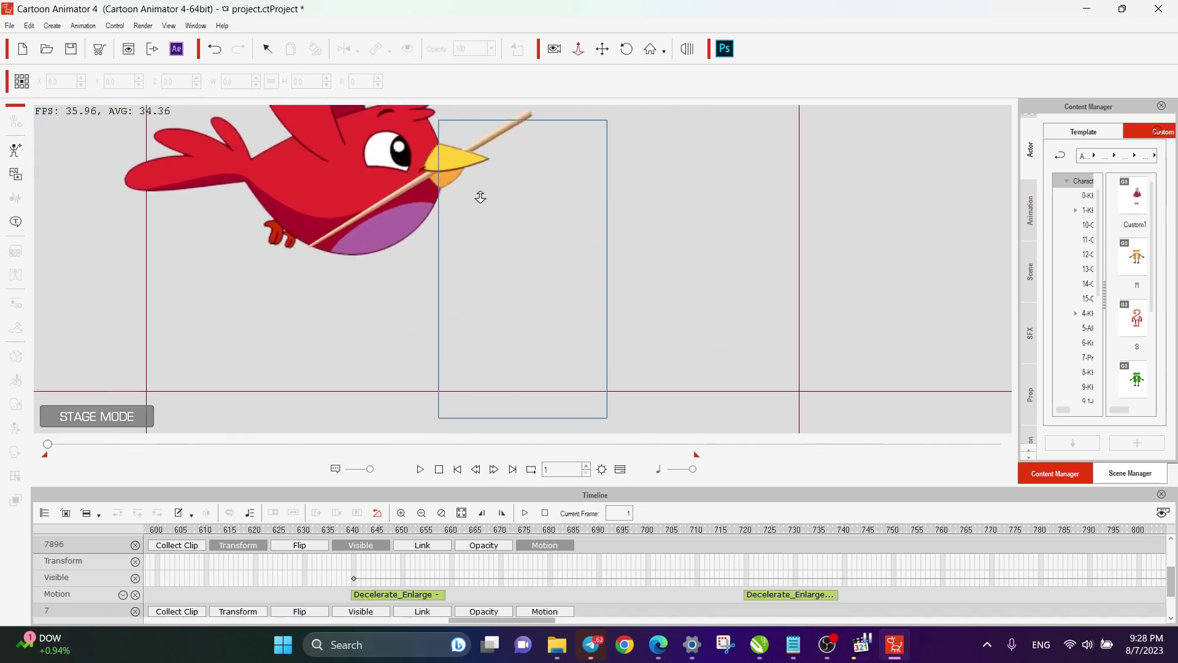
left_click_drag(540, 296, 542, 341)
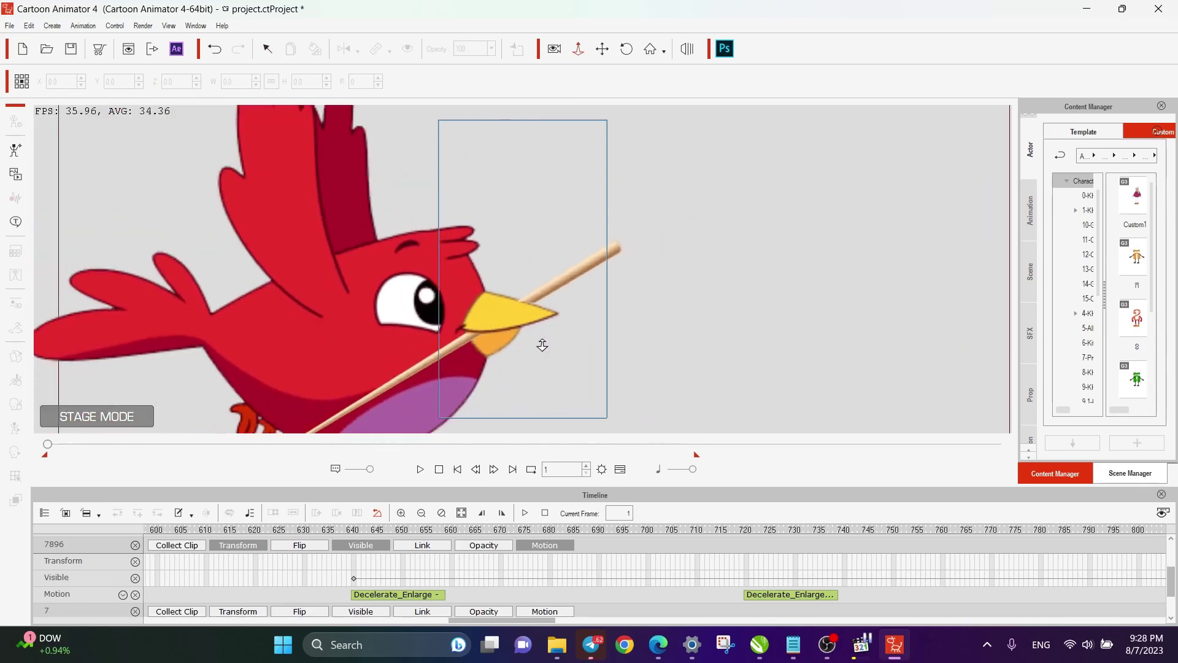
left_click(267, 49)
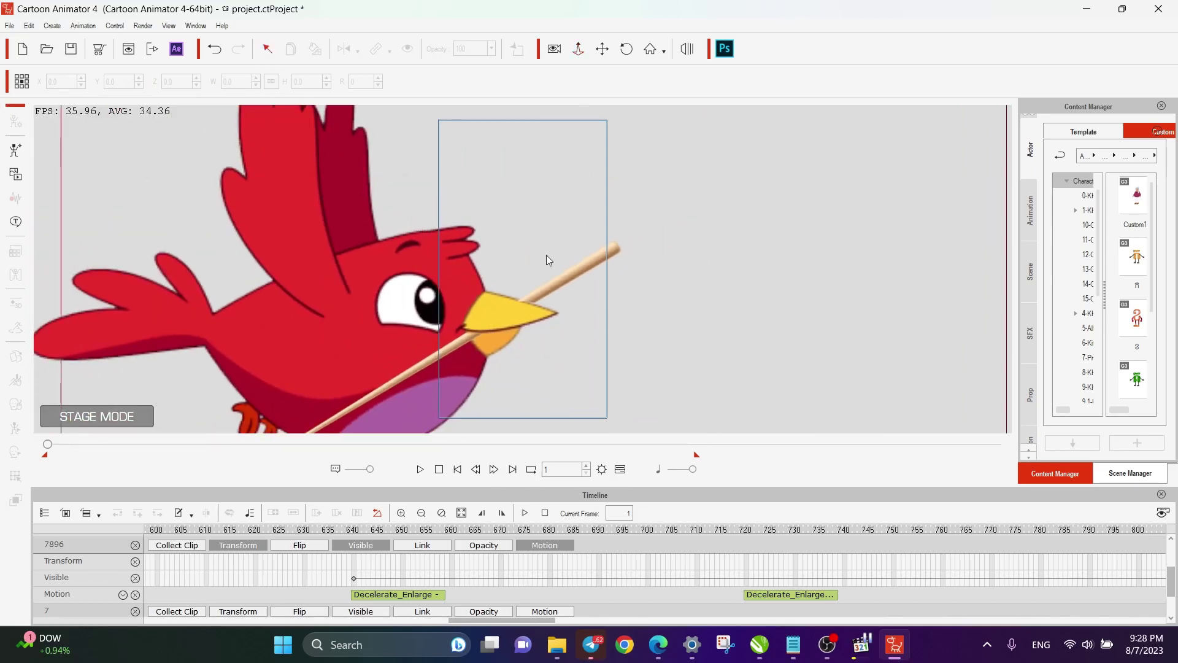
left_click(578, 270)
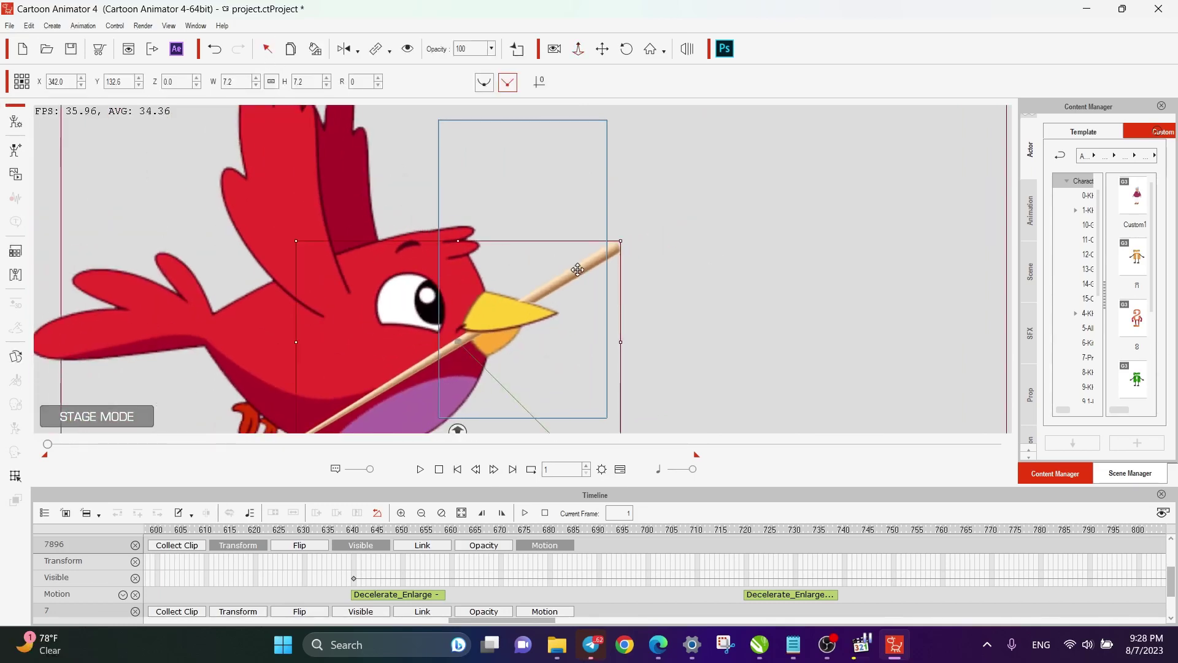
right_click(578, 269)
left_click(607, 351)
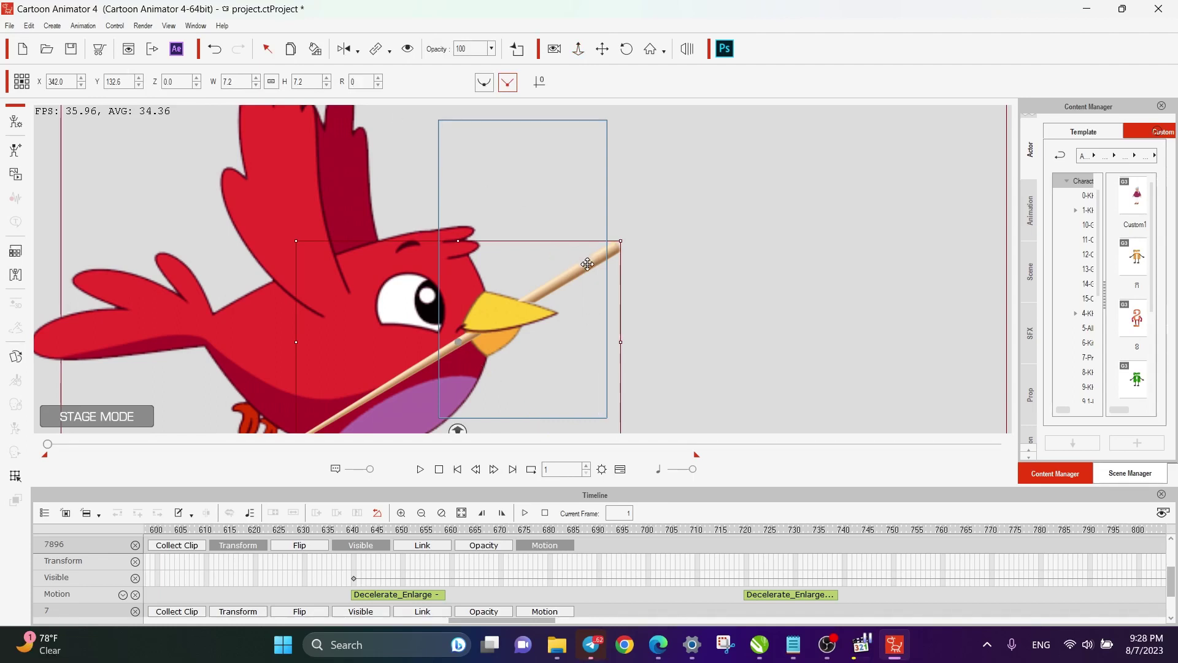
left_click(378, 52)
left_click(400, 311)
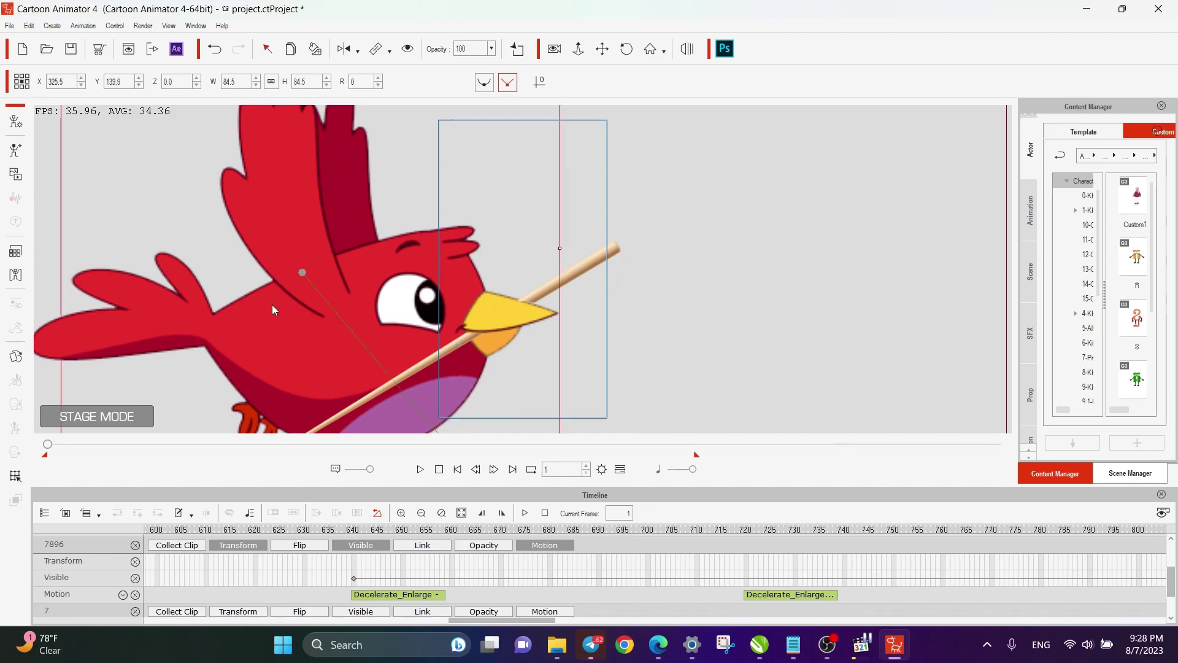
Move the offstage bird with its linked stick to X 334.0, Y 146.4, and remove its object animation.
left_click_drag(306, 314, 356, 262)
right_click(355, 262)
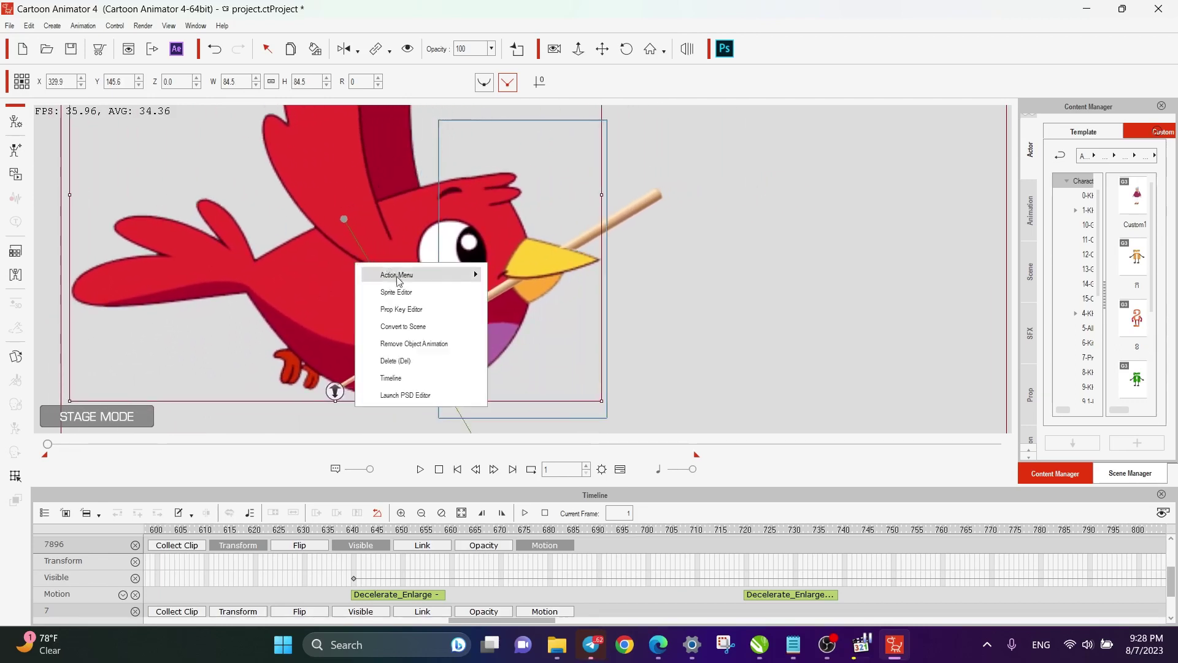
left_click(391, 306)
scroll(391, 306, "down", 5)
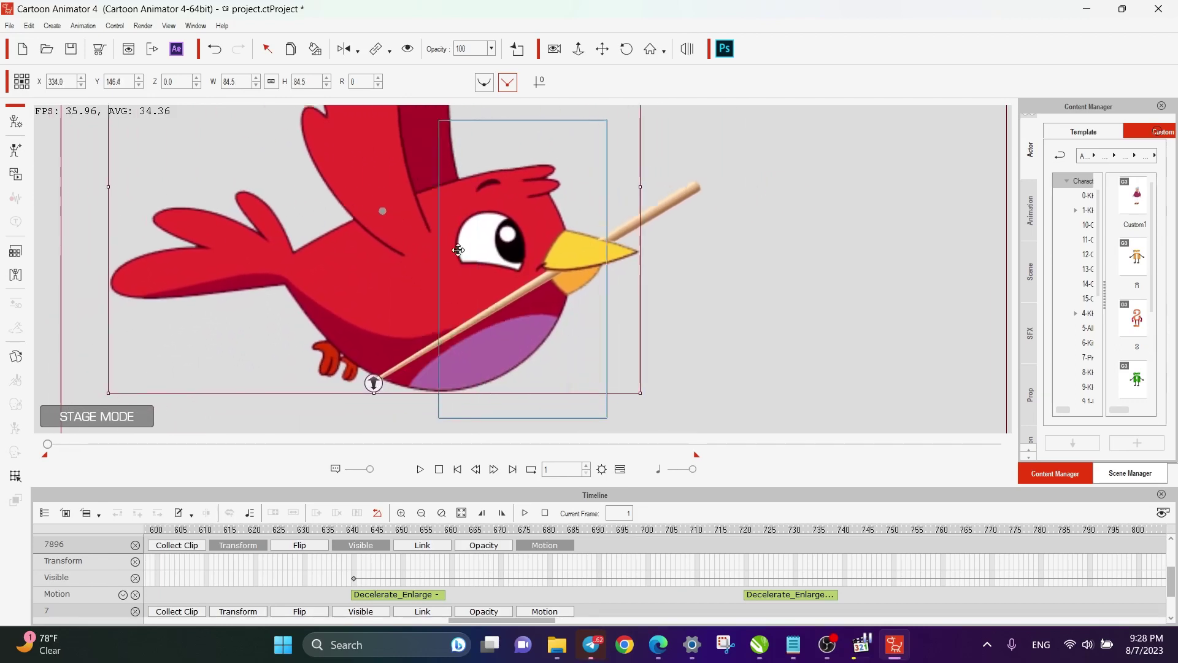
scroll(482, 305, "down", 6)
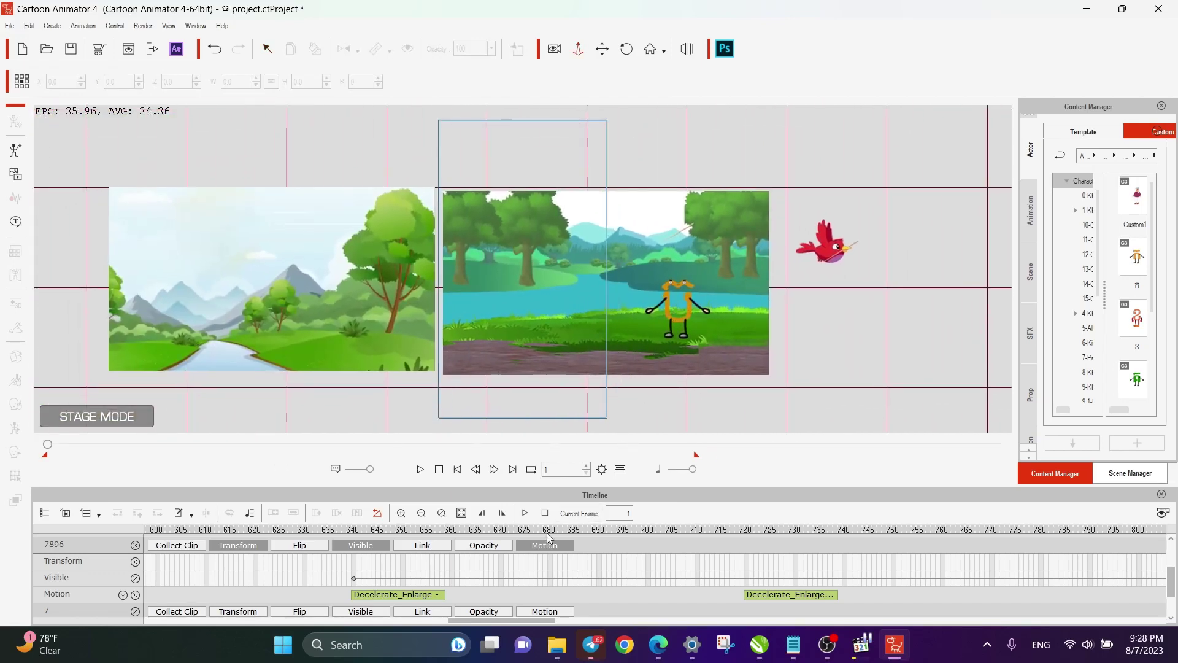
Try to hide the onstage bird prop at frame 720, where the second Decelerate_Enlarge motion starts.
left_click(335, 531)
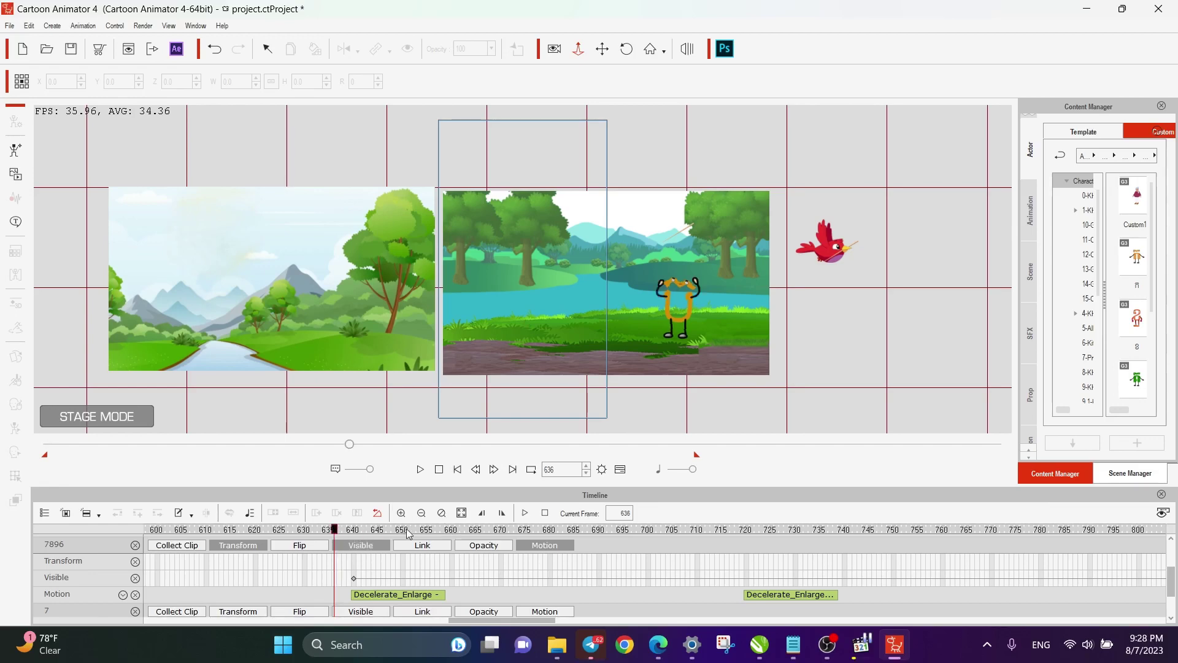
left_click_drag(343, 540, 751, 529)
scroll(716, 365, "up", 4)
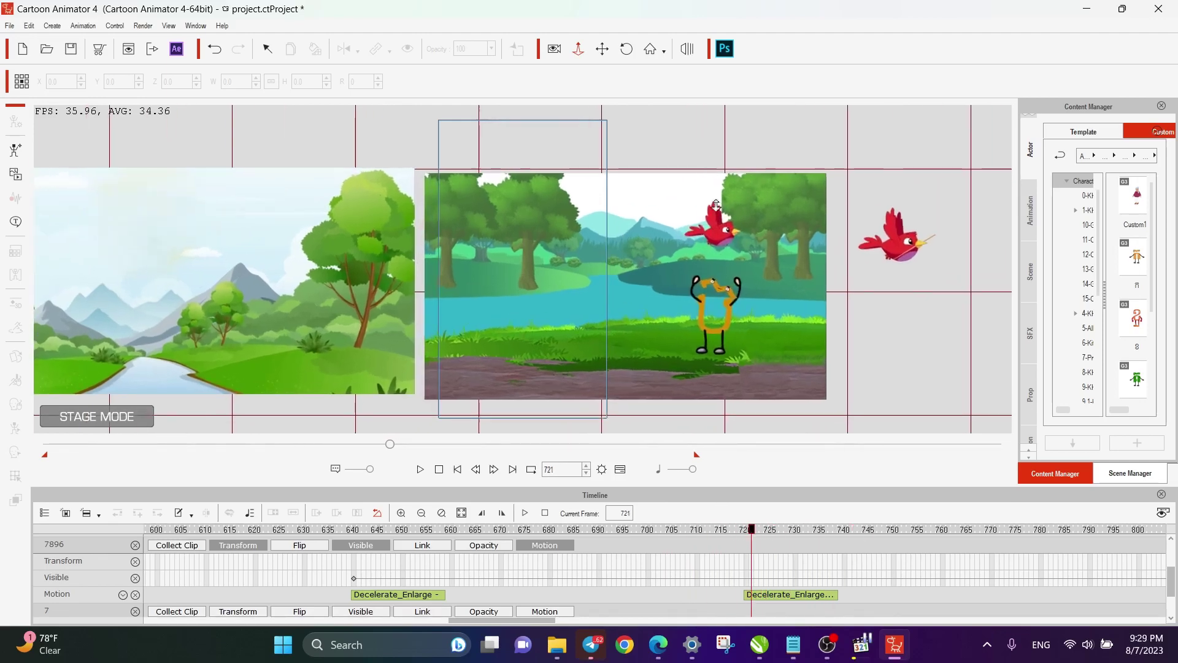
scroll(508, 360, "up", 2)
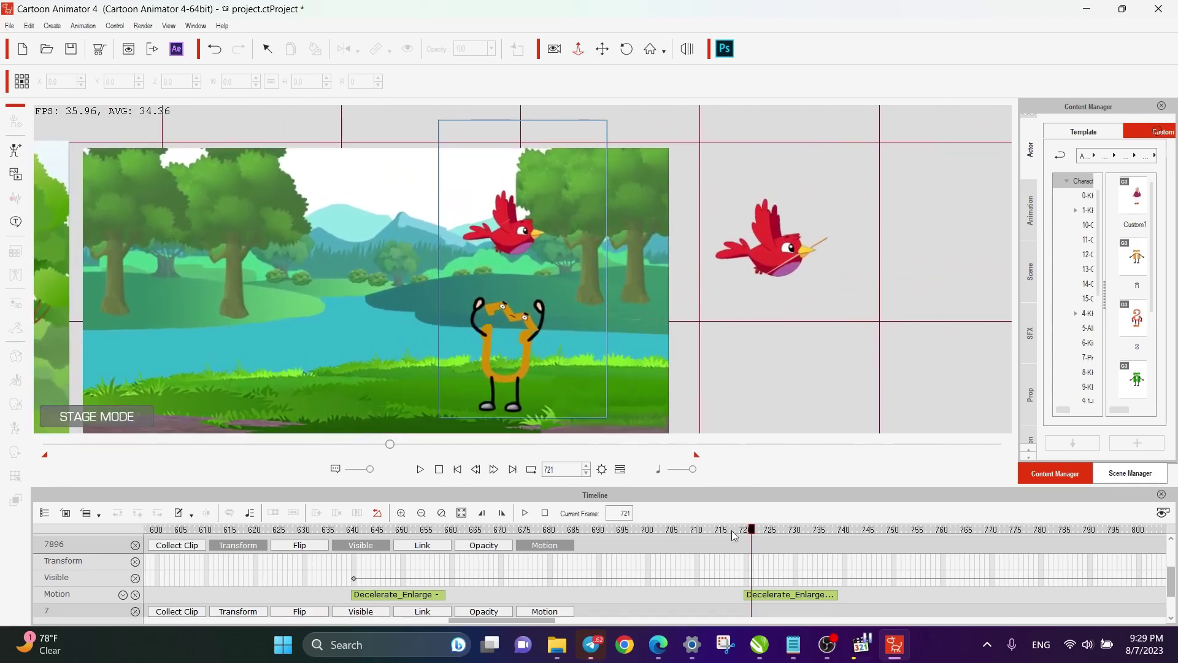
mouse_move(758, 543)
left_mouse_down()
mouse_move(736, 531)
mouse_move(297, 532)
mouse_move(750, 536)
left_mouse_up()
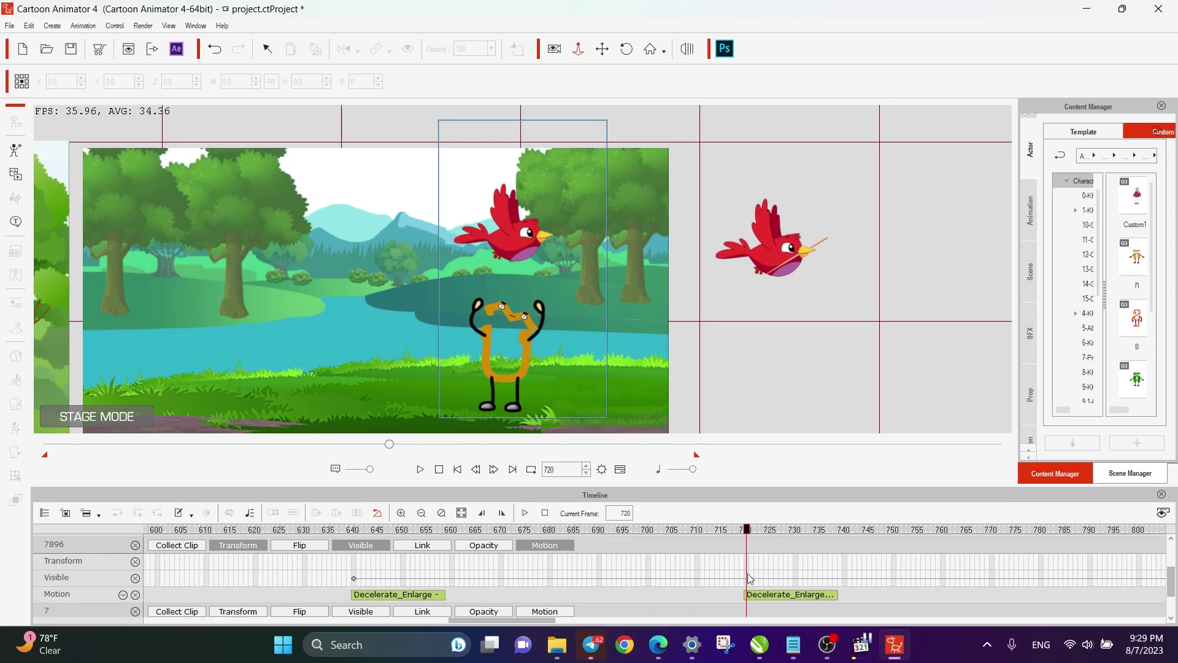
left_click(72, 551)
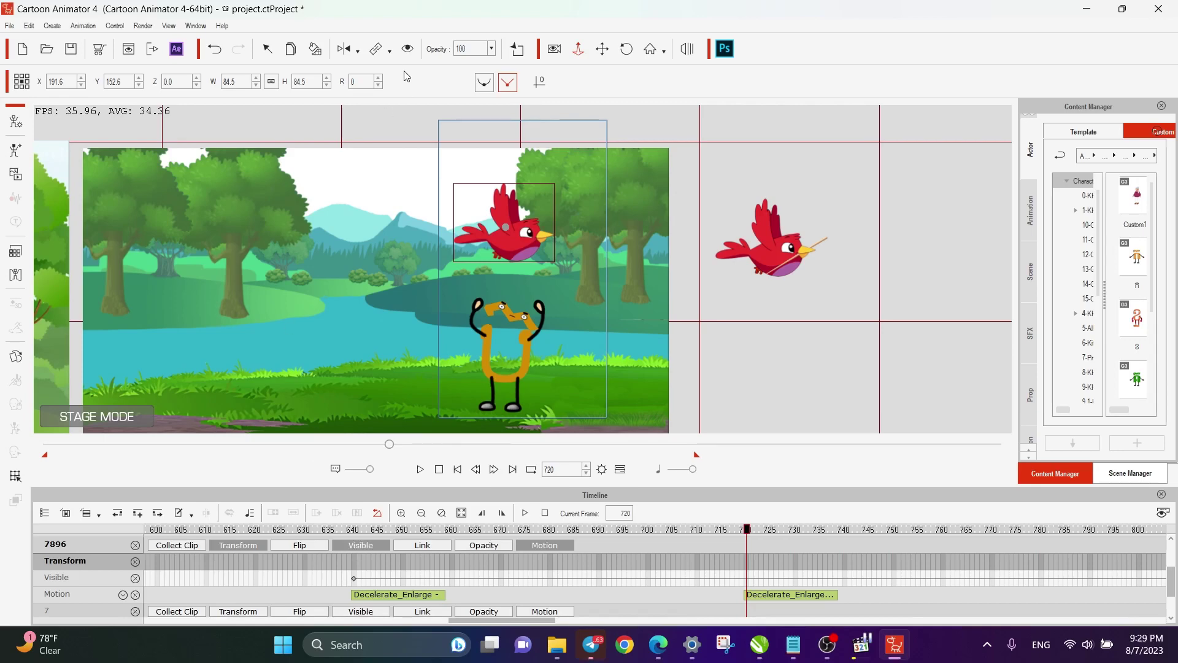
left_click(408, 51)
left_click(408, 50)
left_click(408, 50)
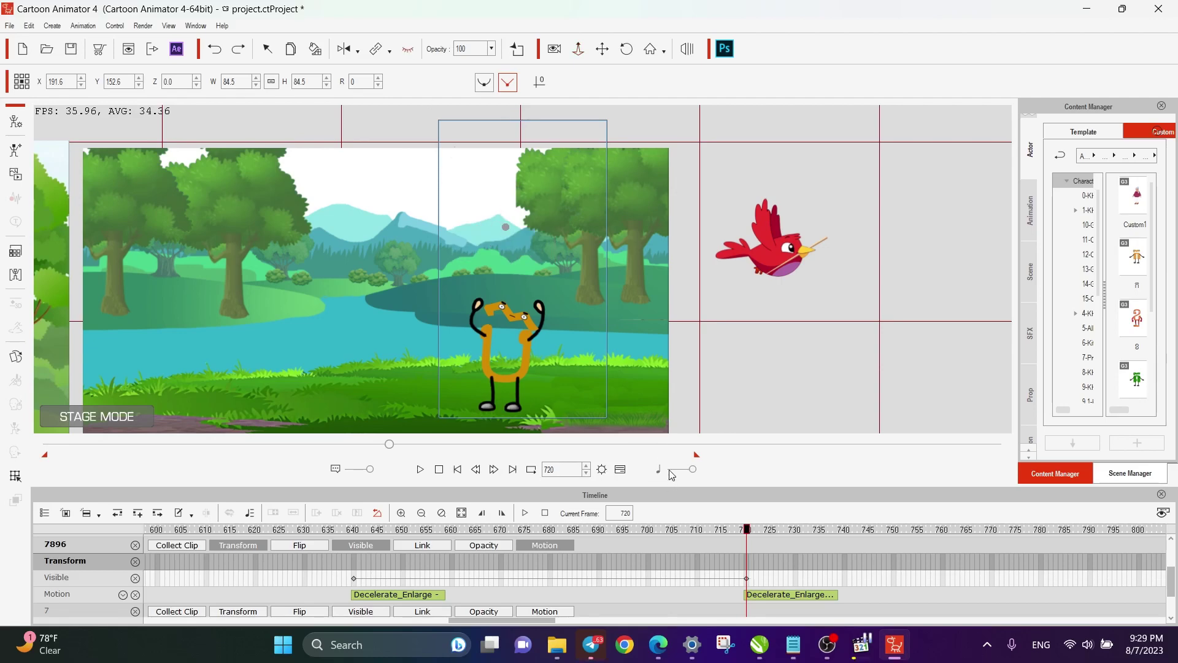
key("ctrl+z")
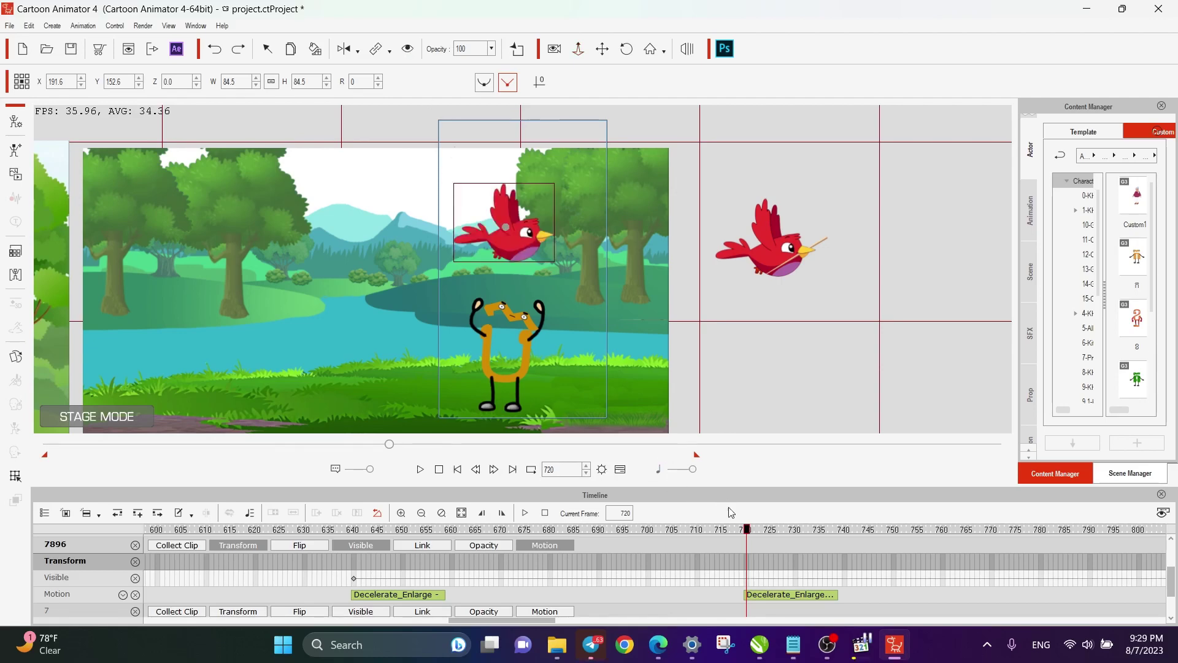
Key the onstage stick as visible at frame 720 and hide it at frame 1.
left_click_drag(749, 531, 610, 531)
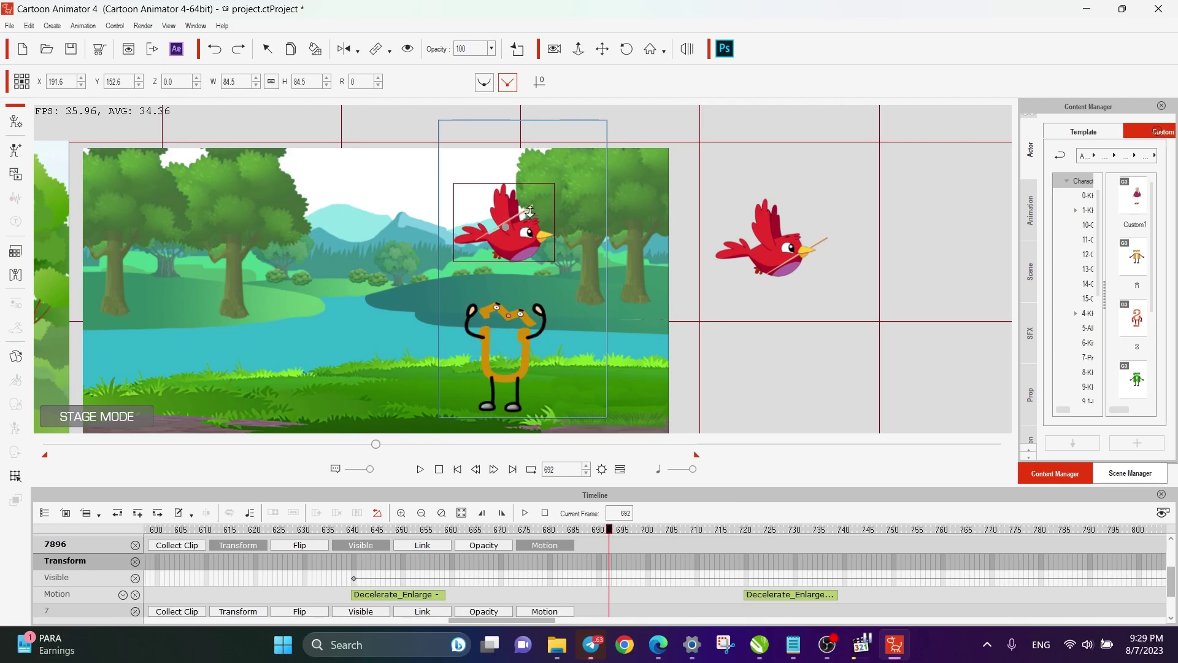
left_click(266, 48)
left_click(527, 211)
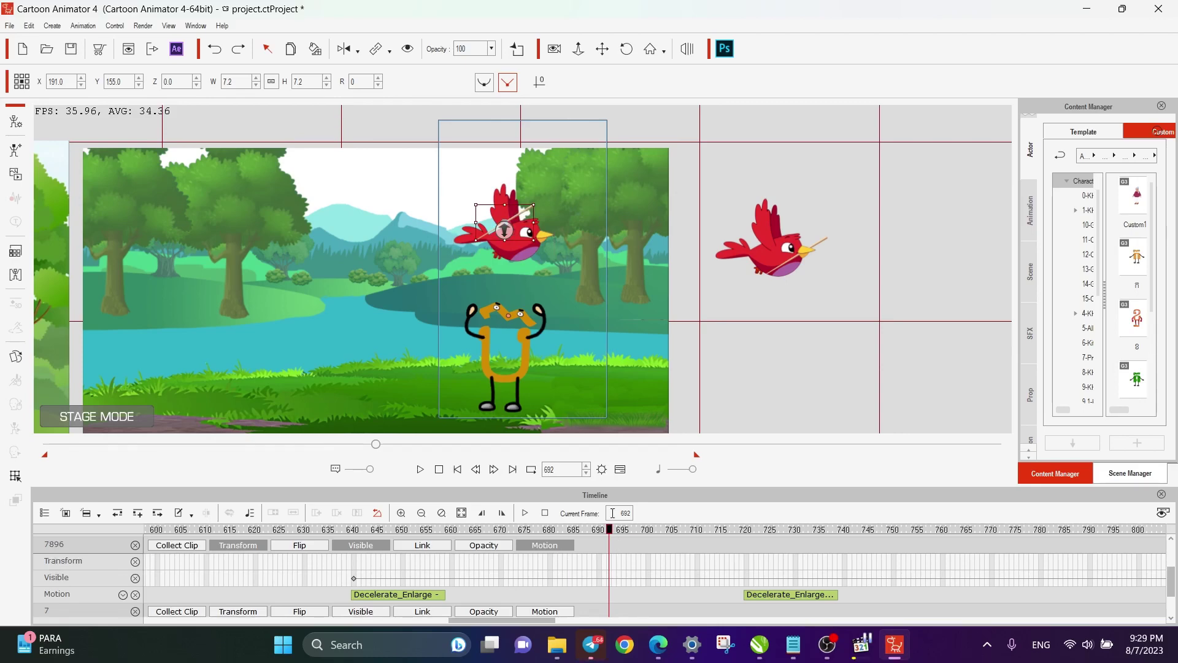
left_click_drag(609, 534, 747, 532)
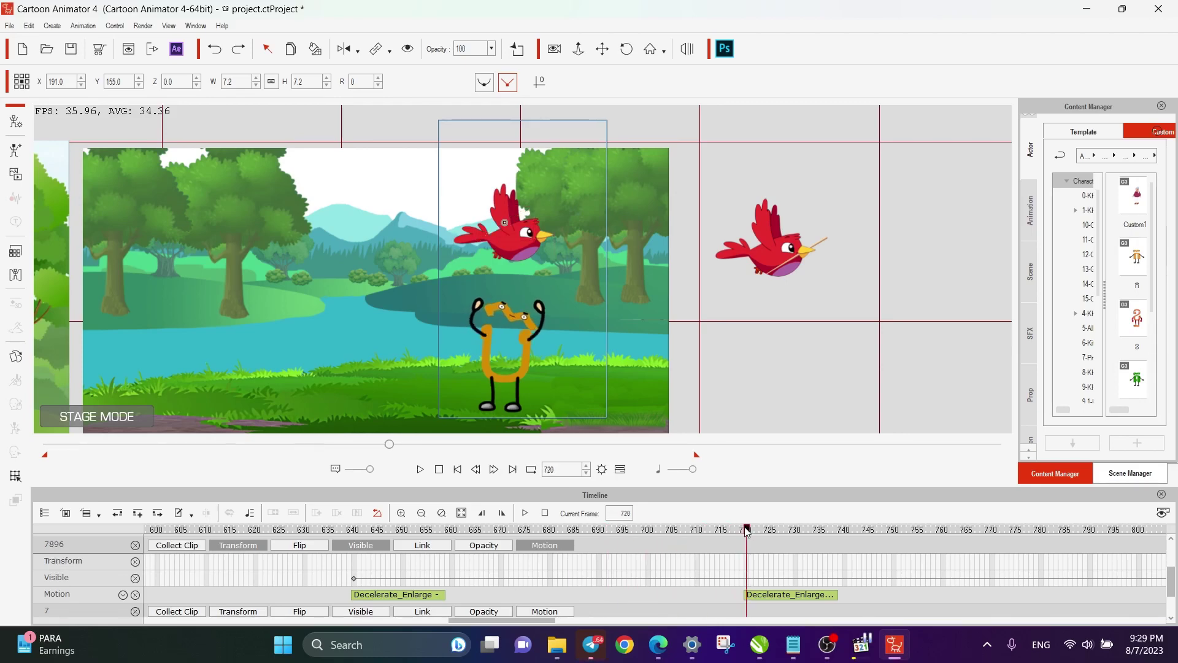
left_click(407, 50)
left_click_drag(525, 624, 197, 622)
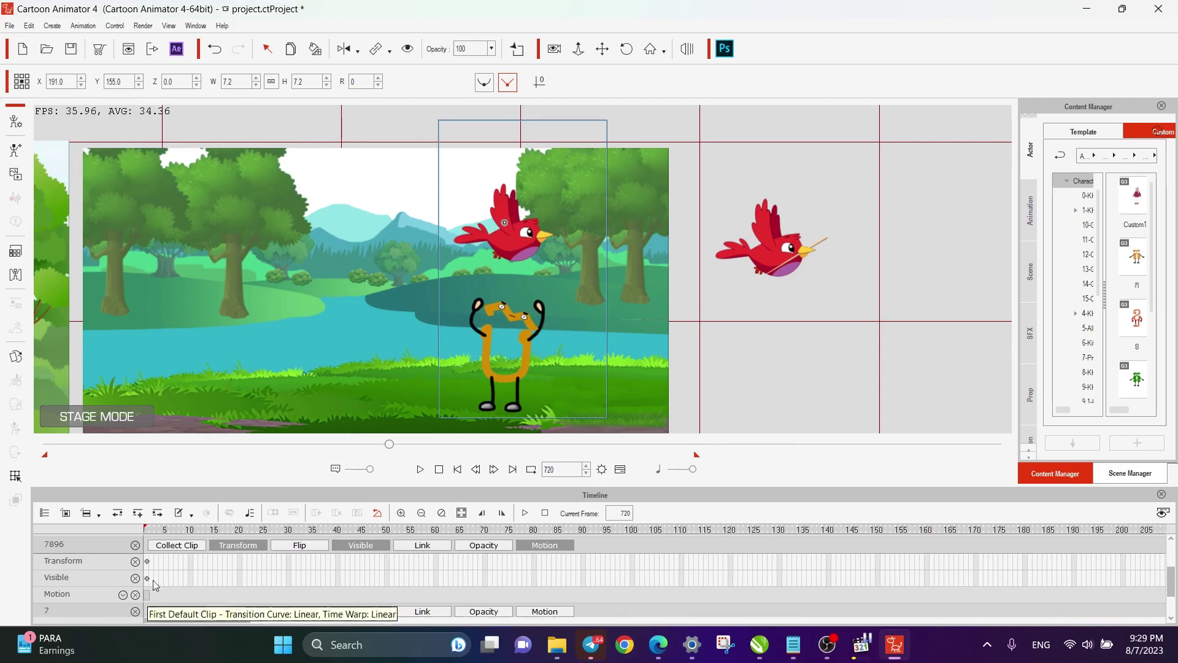
left_click(146, 529)
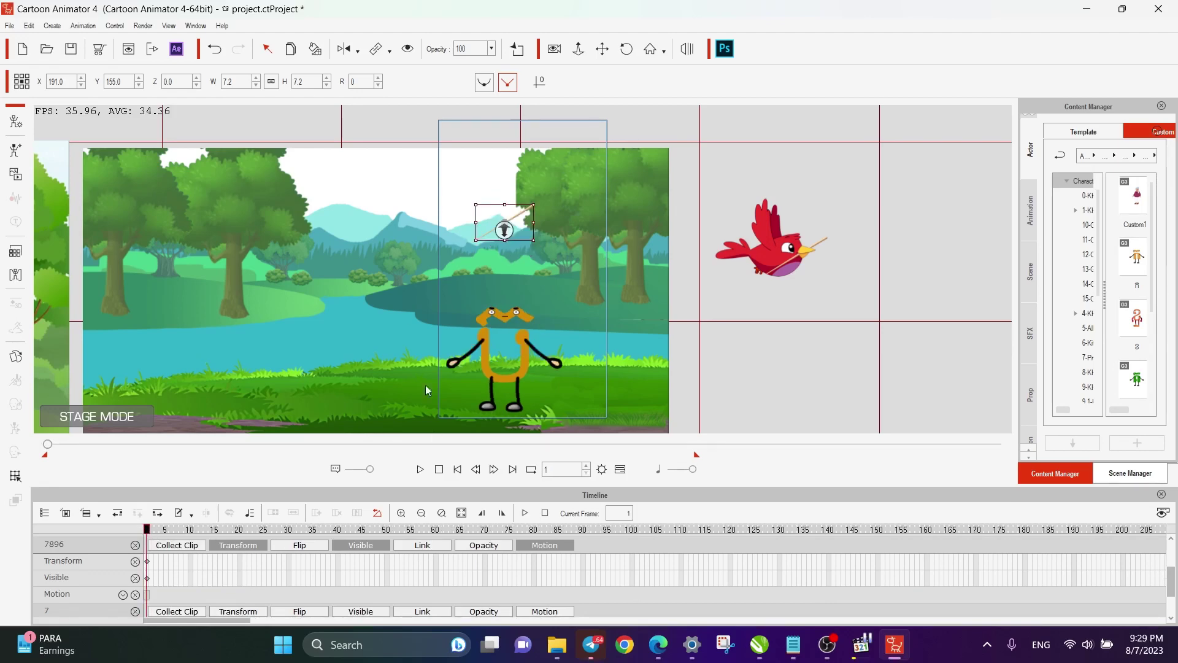
left_click(405, 51)
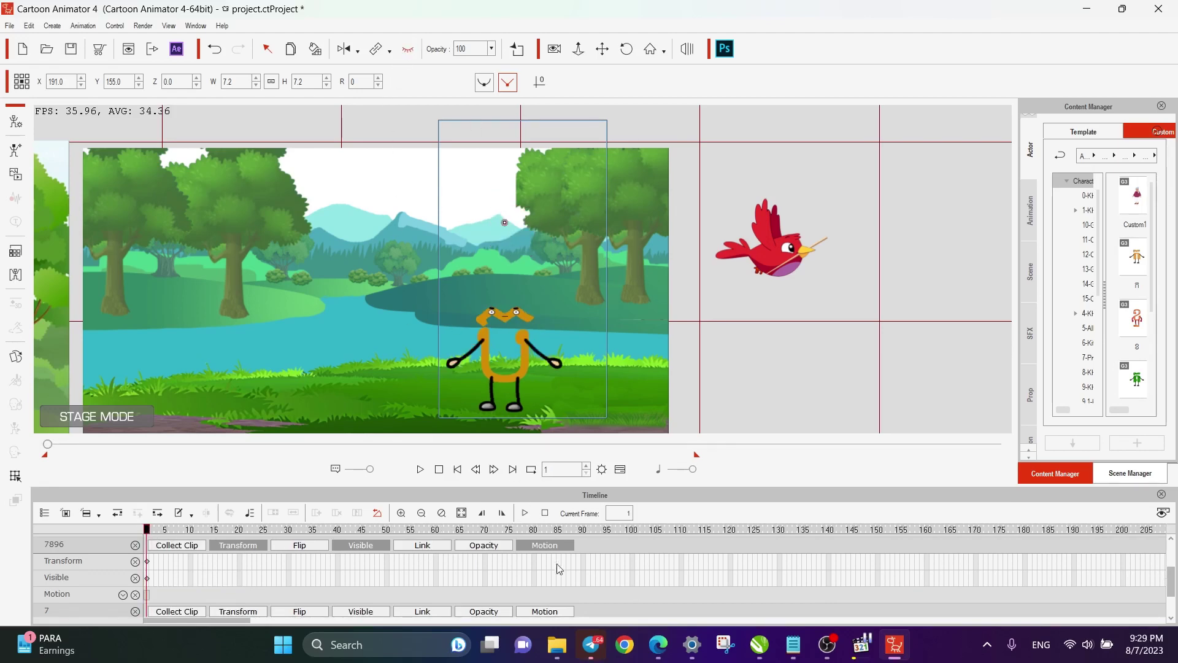
Play back the onstage bird-to-stick swap around frame 720 and the character's scene change after frame 748.
left_click_drag(236, 621, 560, 620)
left_click(609, 530)
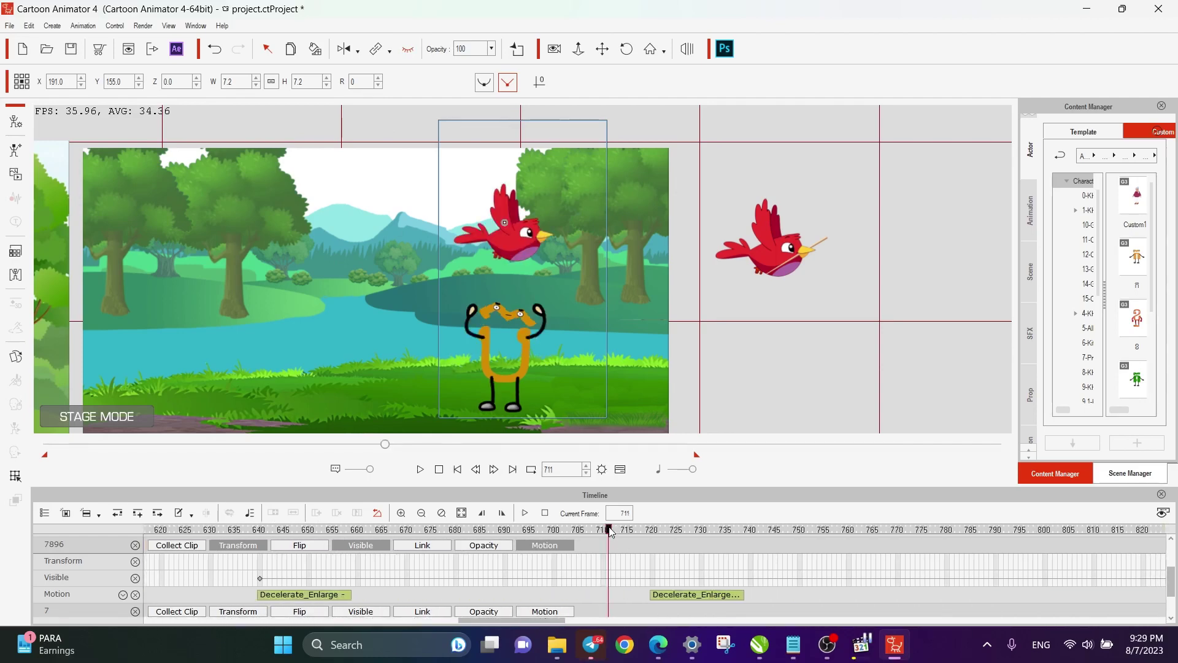
left_click_drag(541, 533, 647, 533)
key("space")
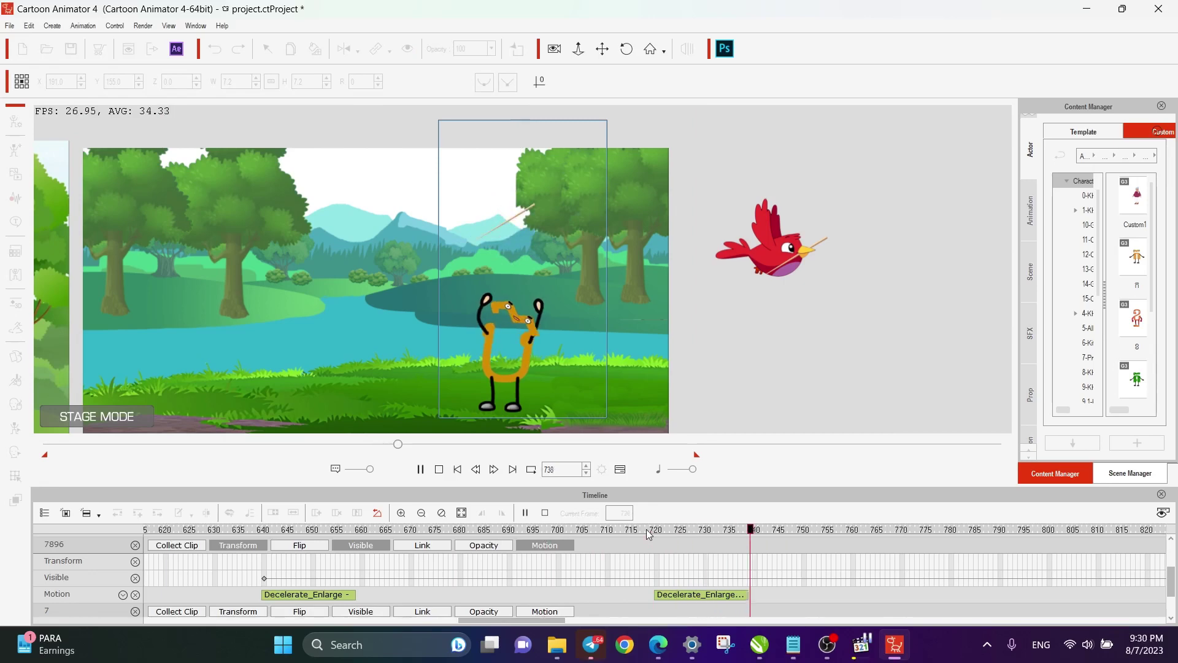
key("space")
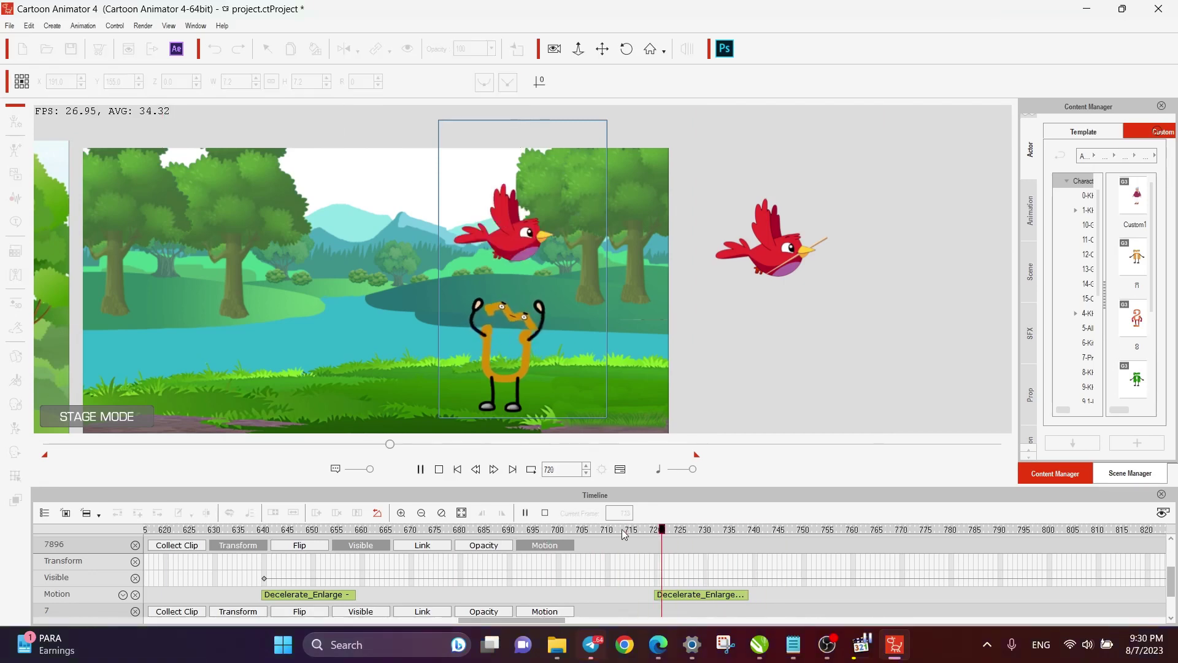
key("space")
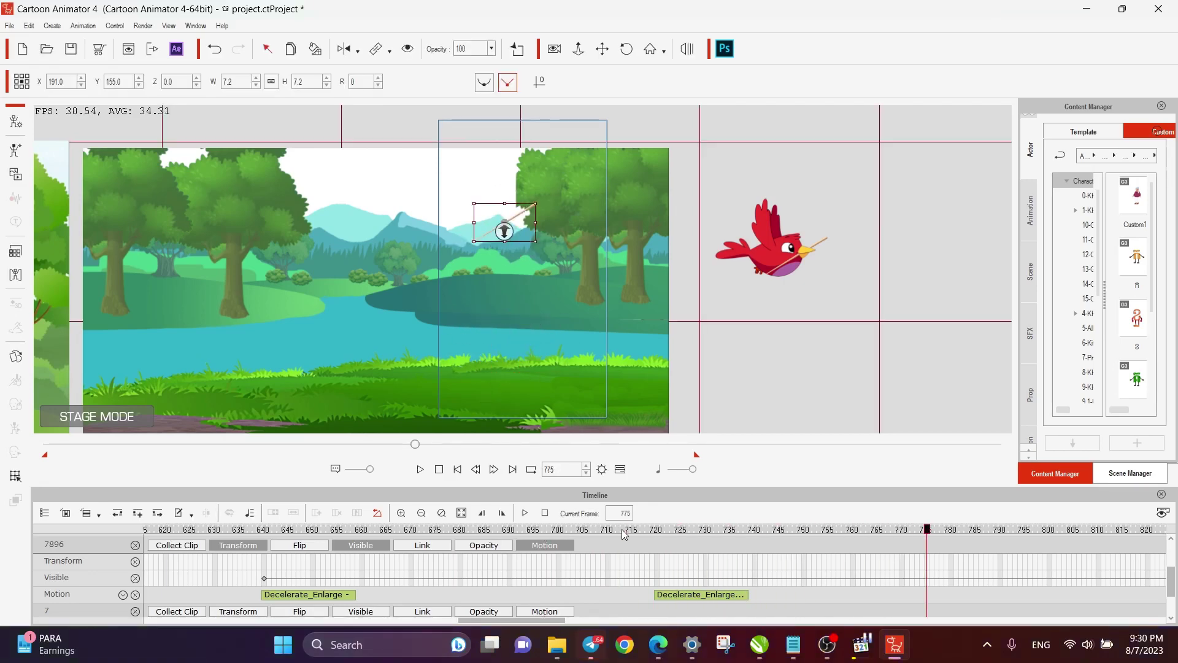
left_click_drag(926, 534, 795, 539)
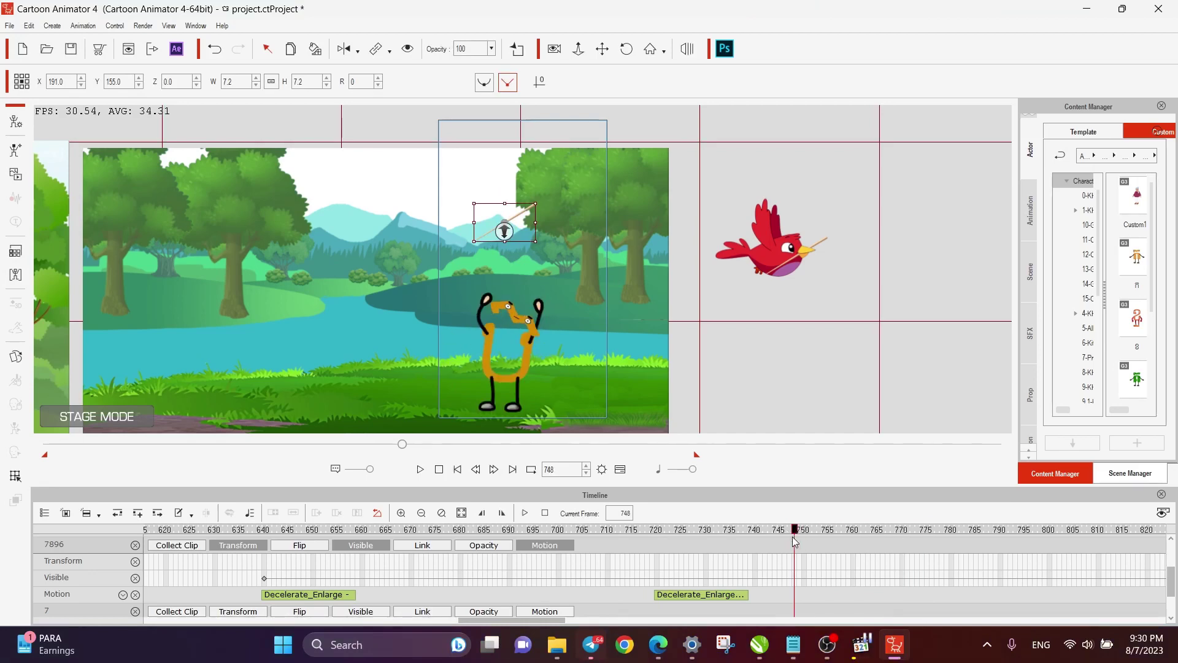
key("space")
key("space")
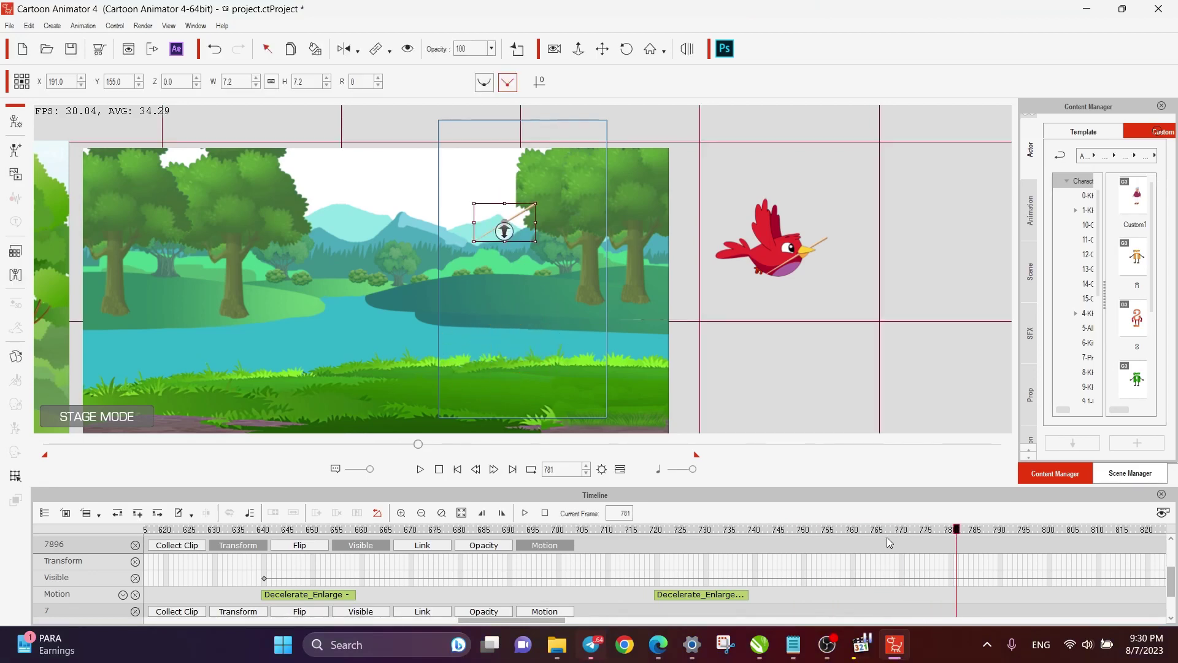
At frame 760, move the stick-carrying bird to the mountain scene at X -309.8, Y 165.4, and remove its object animation.
left_click_drag(956, 533, 857, 537)
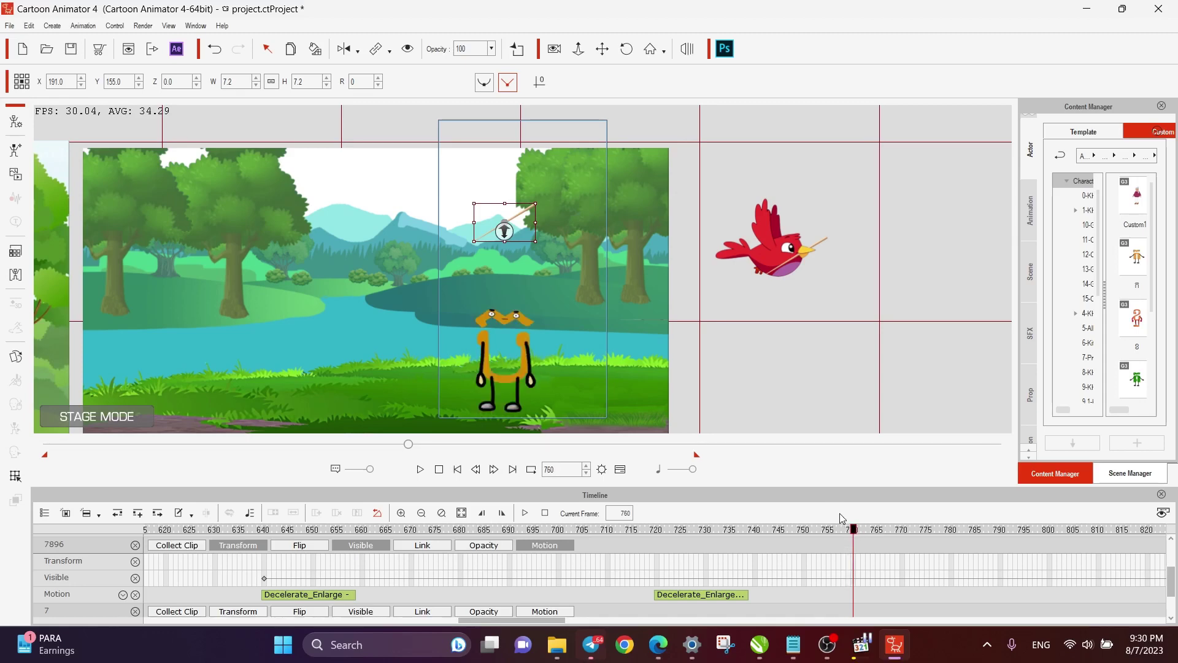
left_click(764, 273)
left_click_drag(764, 231, 387, 187)
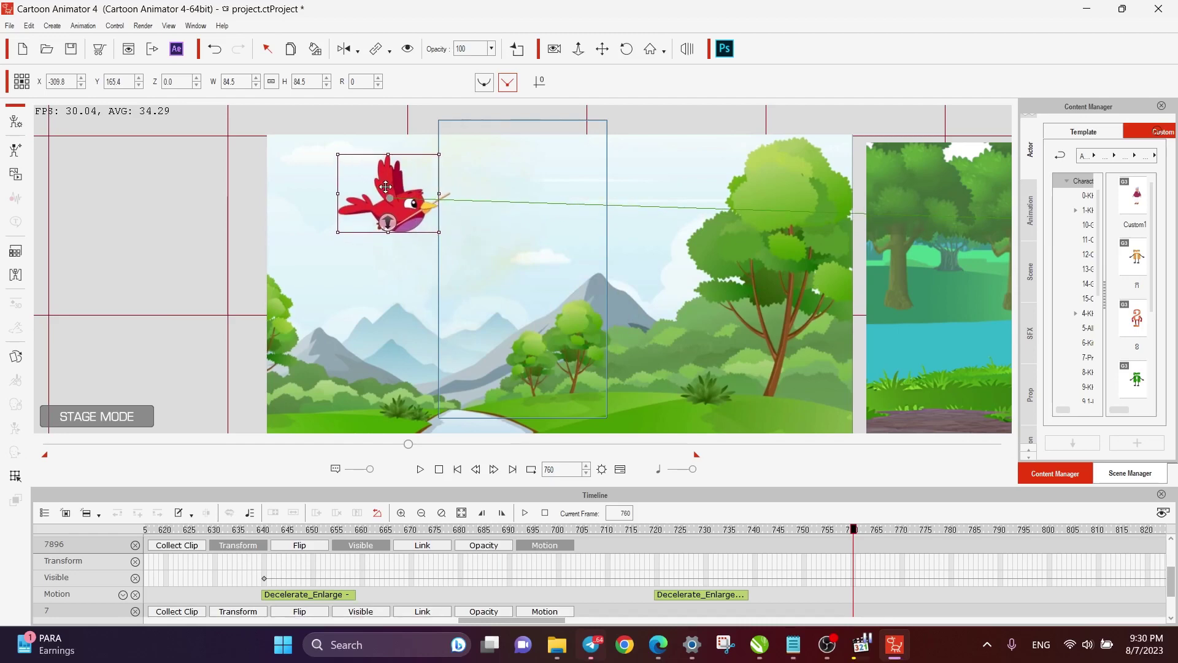
right_click(385, 187)
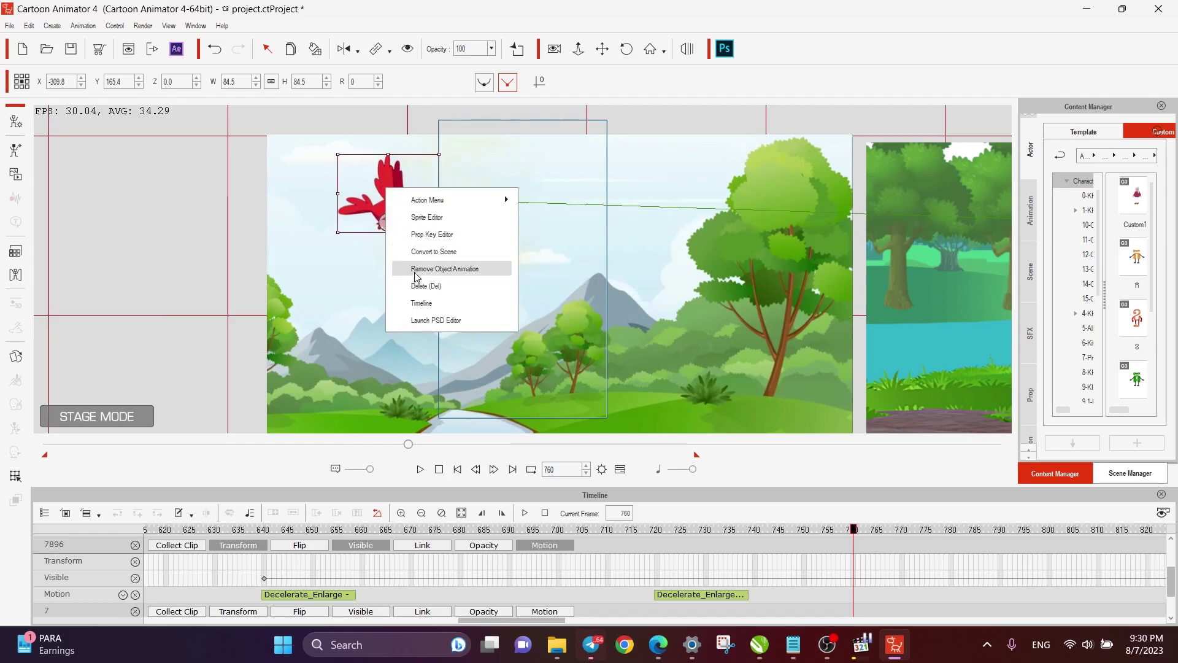
left_click(414, 272)
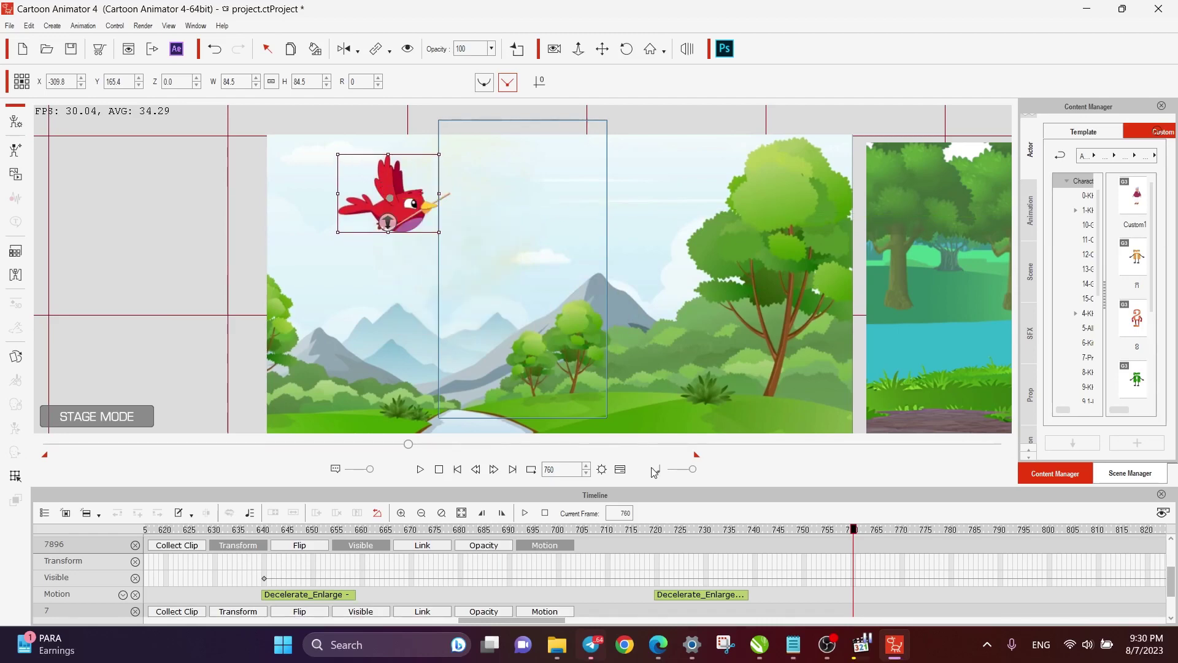
Move to frame 762 to check the stick-carrying bird alongside the character in the mountain scene.
left_click_drag(857, 525, 864, 532)
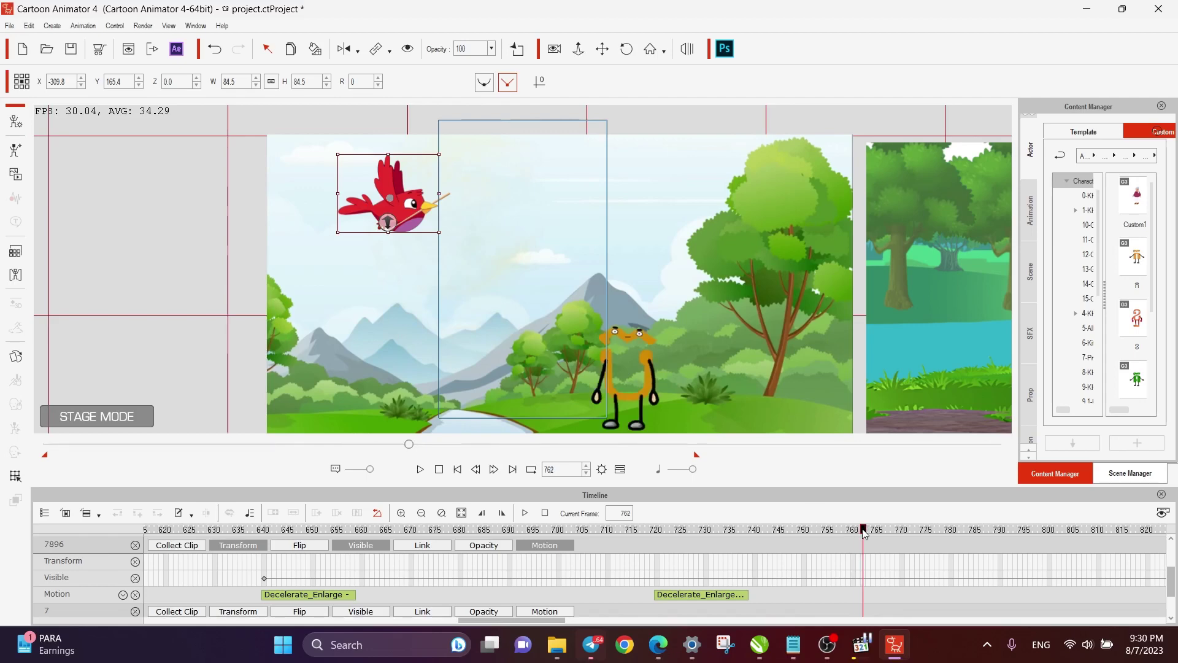
right_click(381, 186)
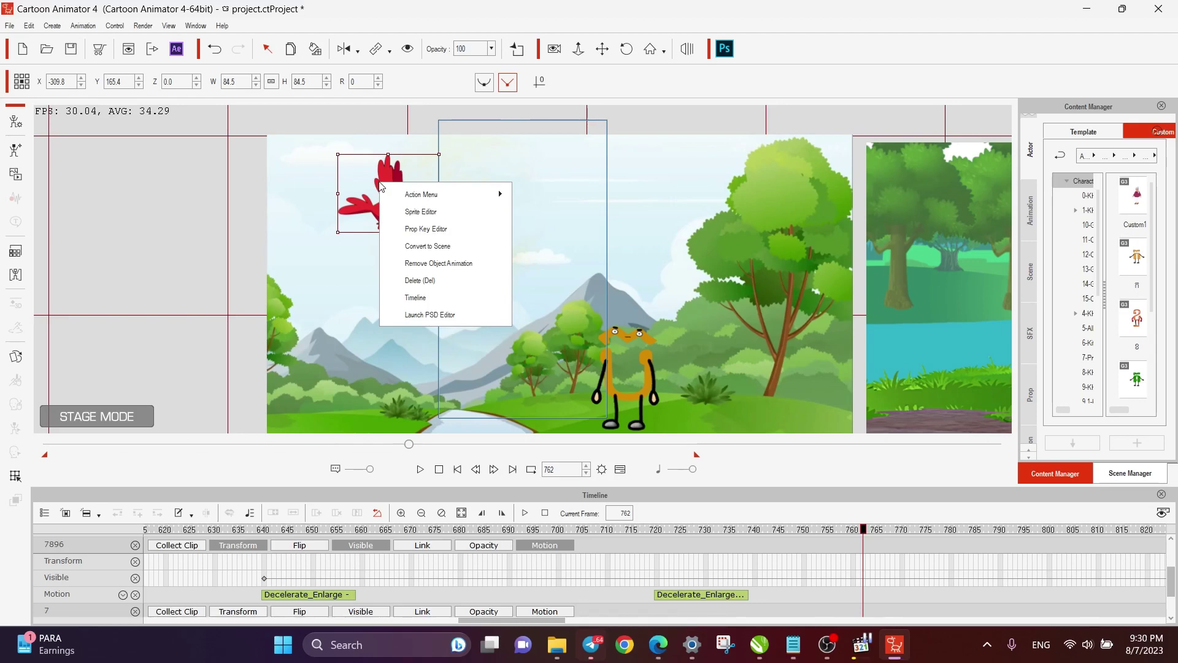
left_click(378, 181)
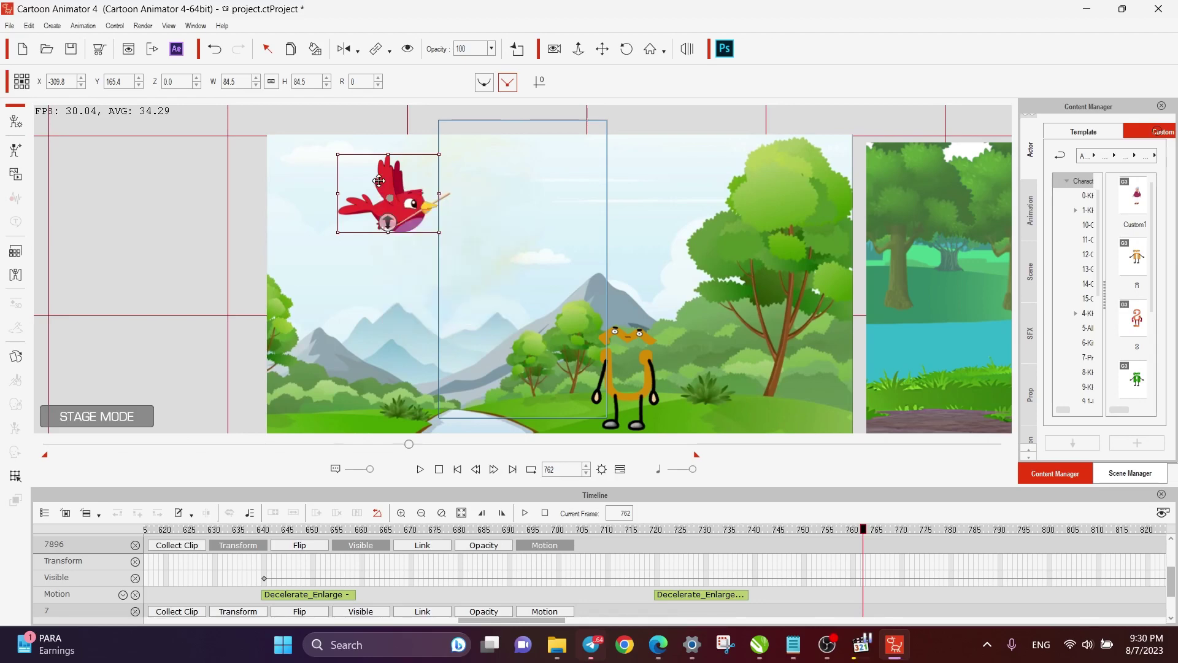
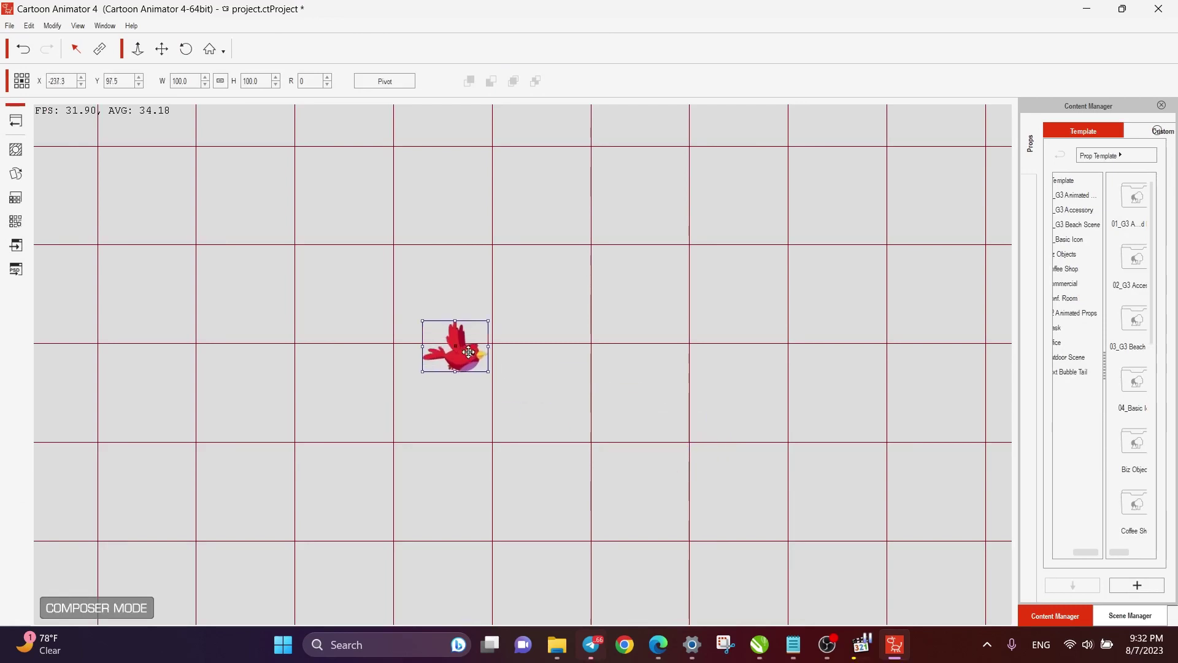
Try to add the Archery prop from 01_G3 Animated Props to the bird in the composer and pull its target away from the arrows.
left_click(610, 285)
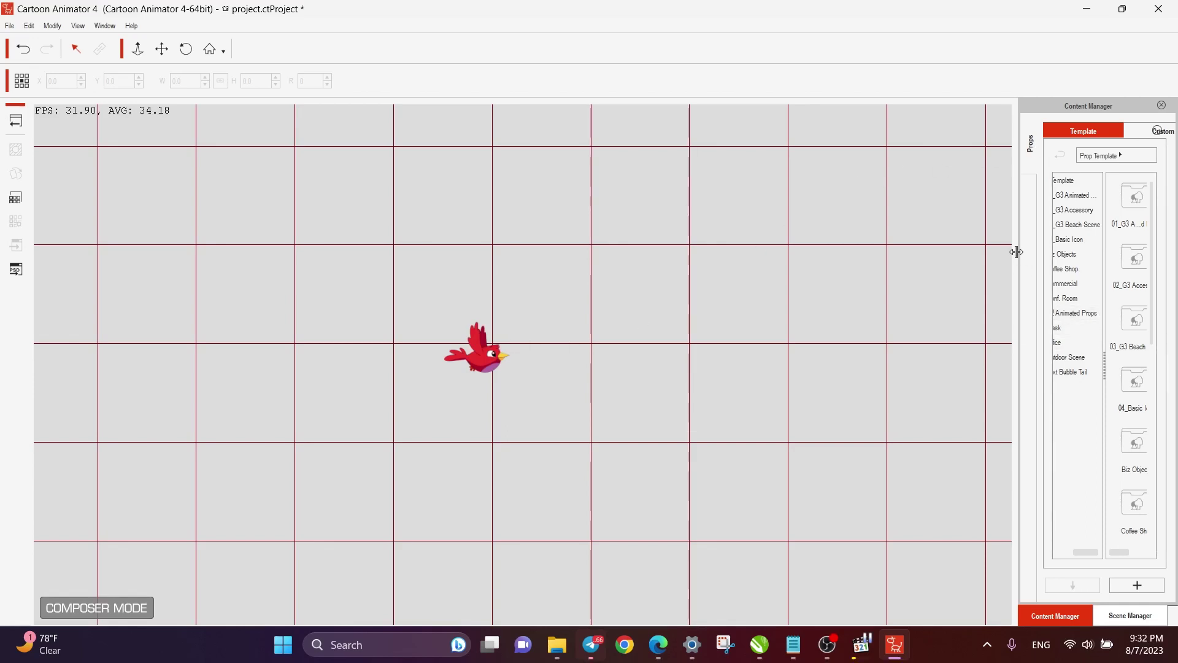
left_click_drag(1016, 252, 801, 252)
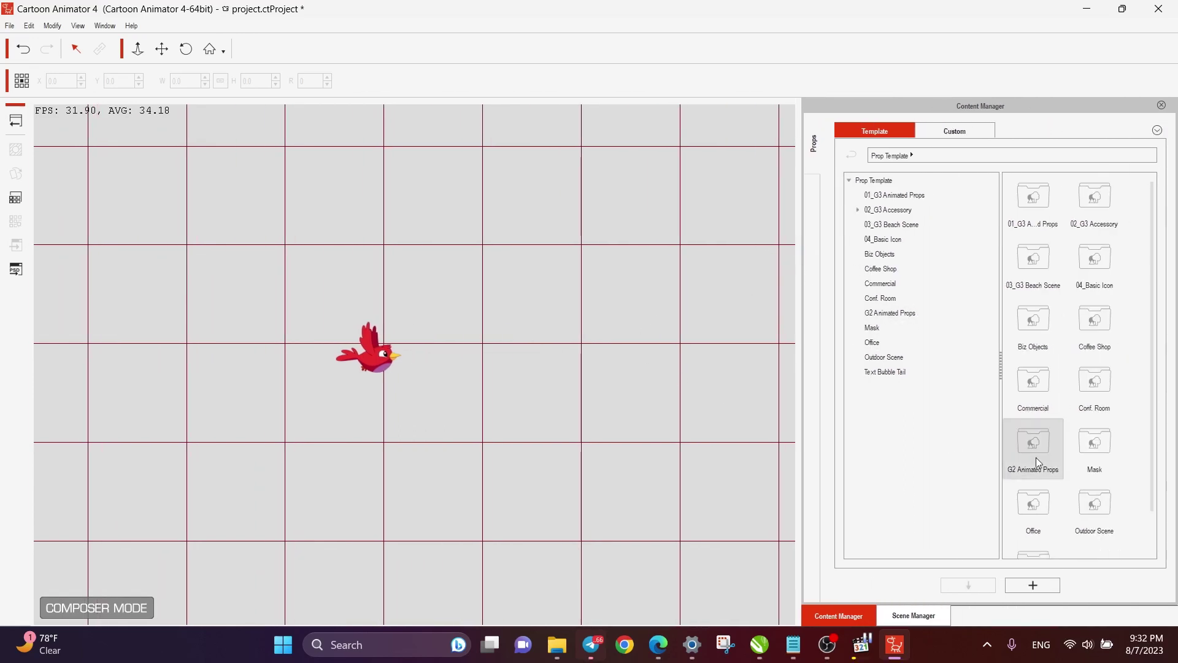
left_click(872, 194)
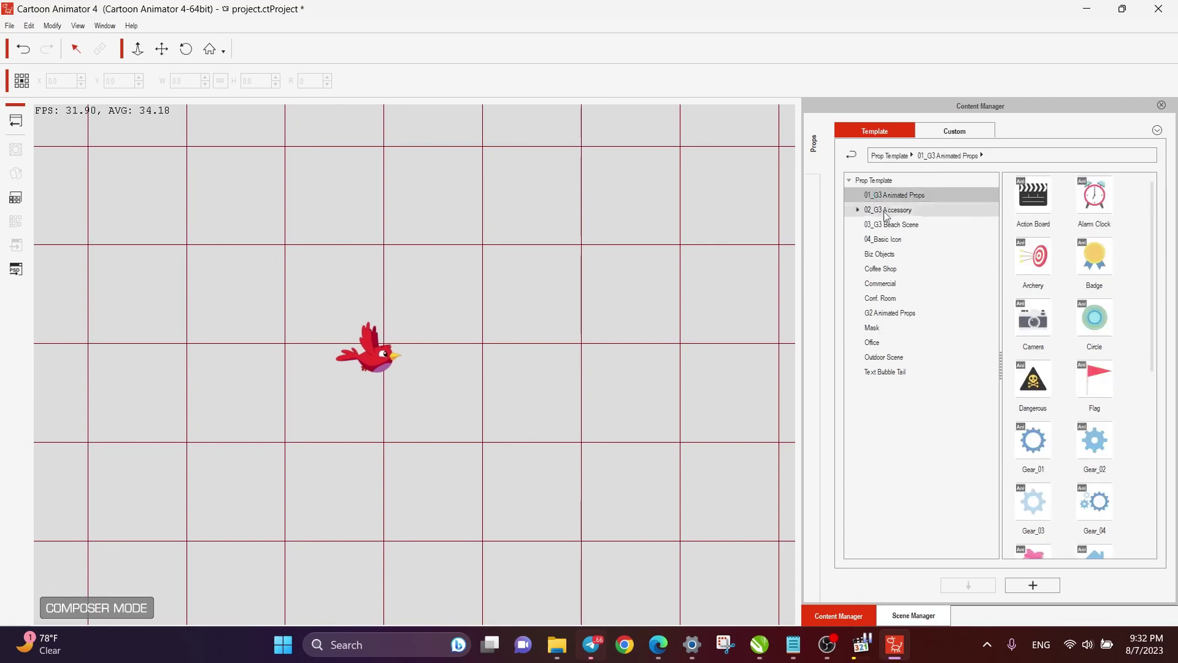
left_click_drag(1032, 261, 381, 356)
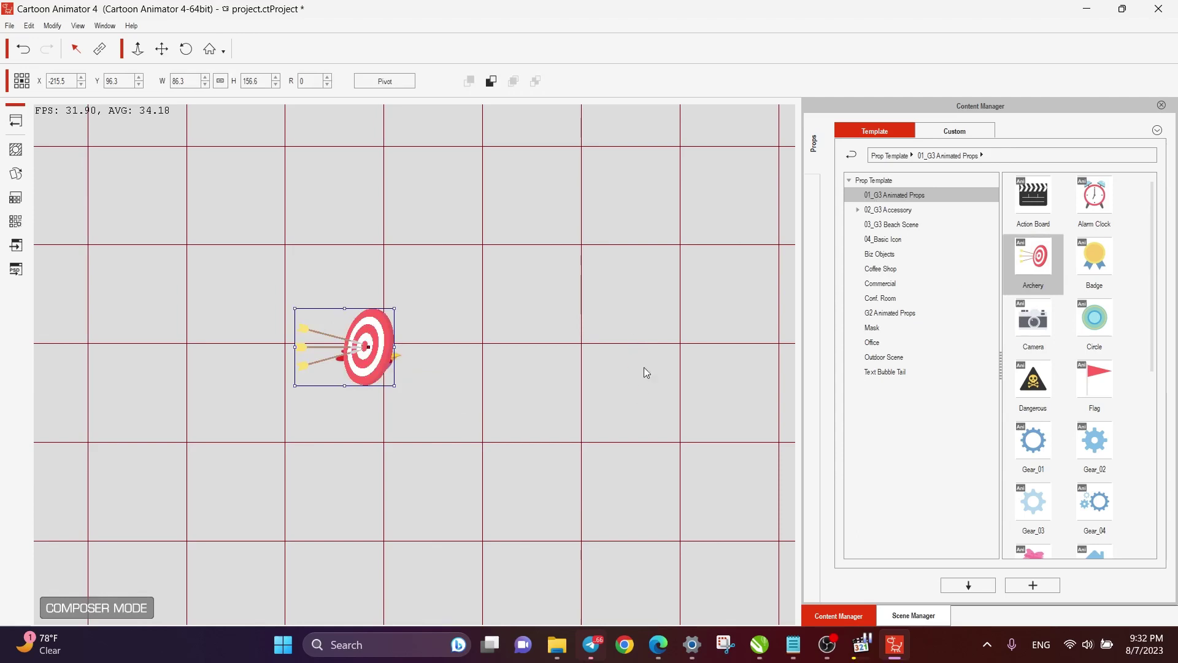
left_click_drag(377, 336, 563, 332)
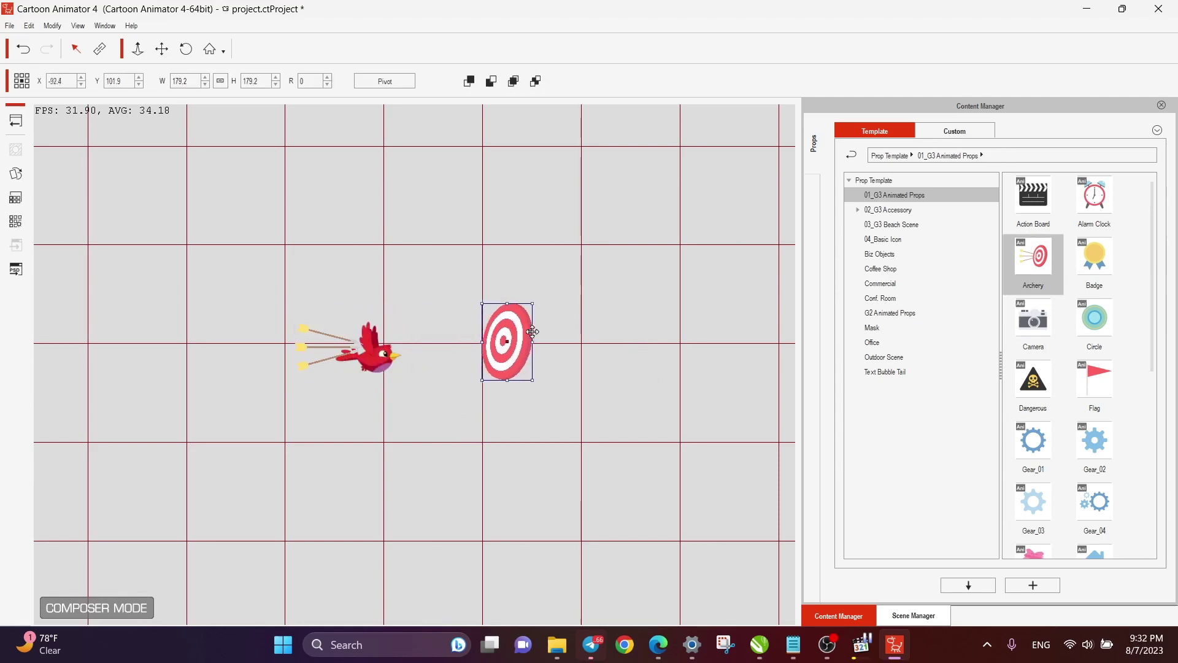
left_click(367, 369)
left_click_drag(366, 369, 396, 353)
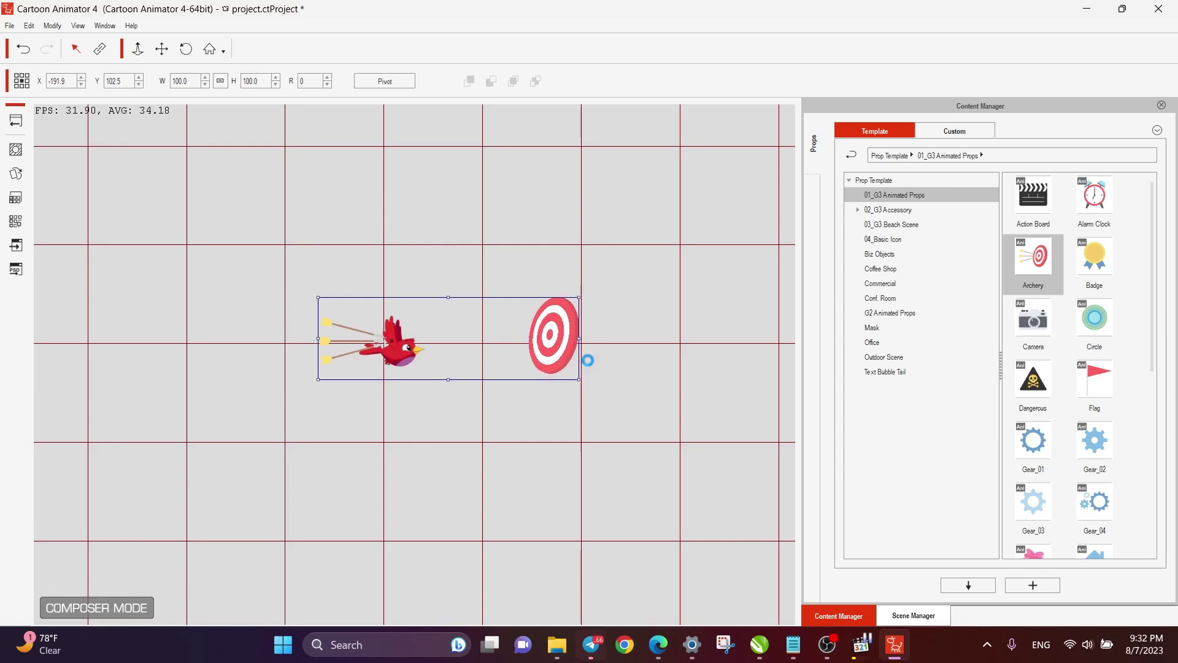
Undo the Archery prop additions to the bird and return to the stage.
key("ctrl+z")
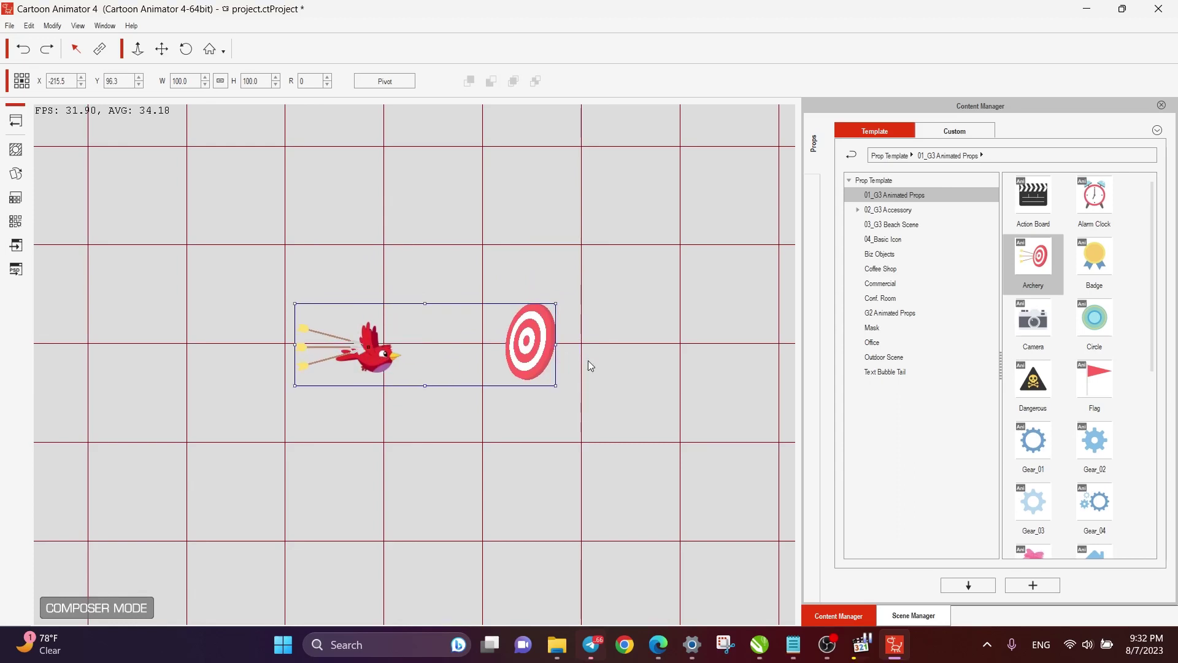
key("ctrl+z")
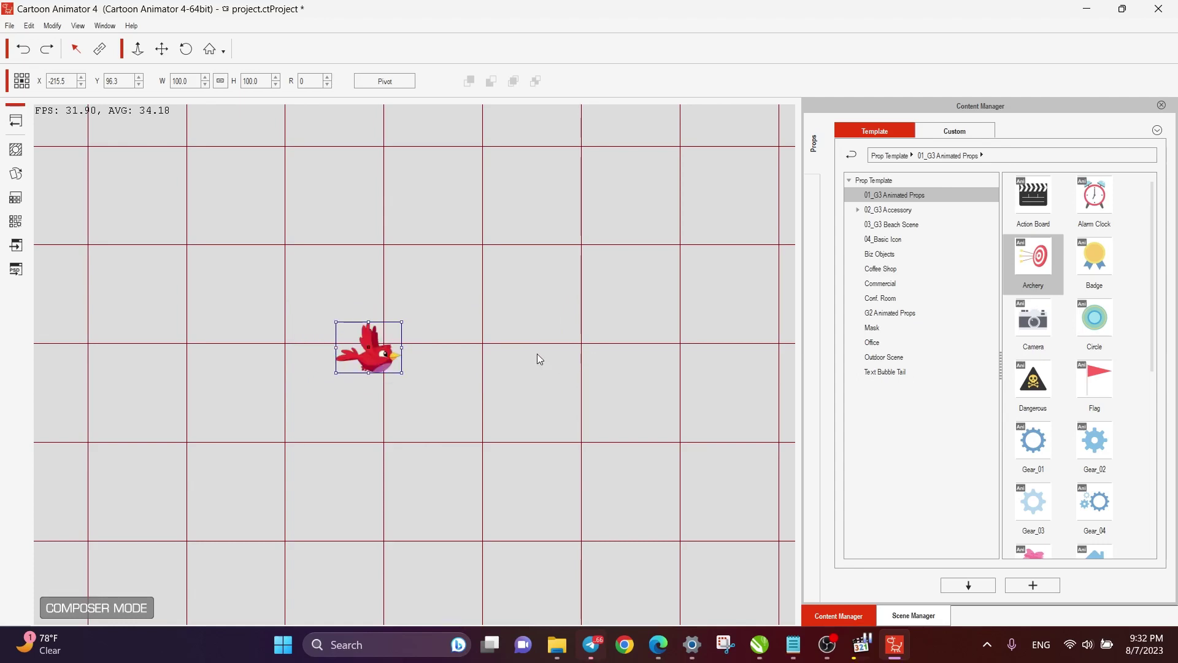
left_click(460, 342)
left_click(15, 122)
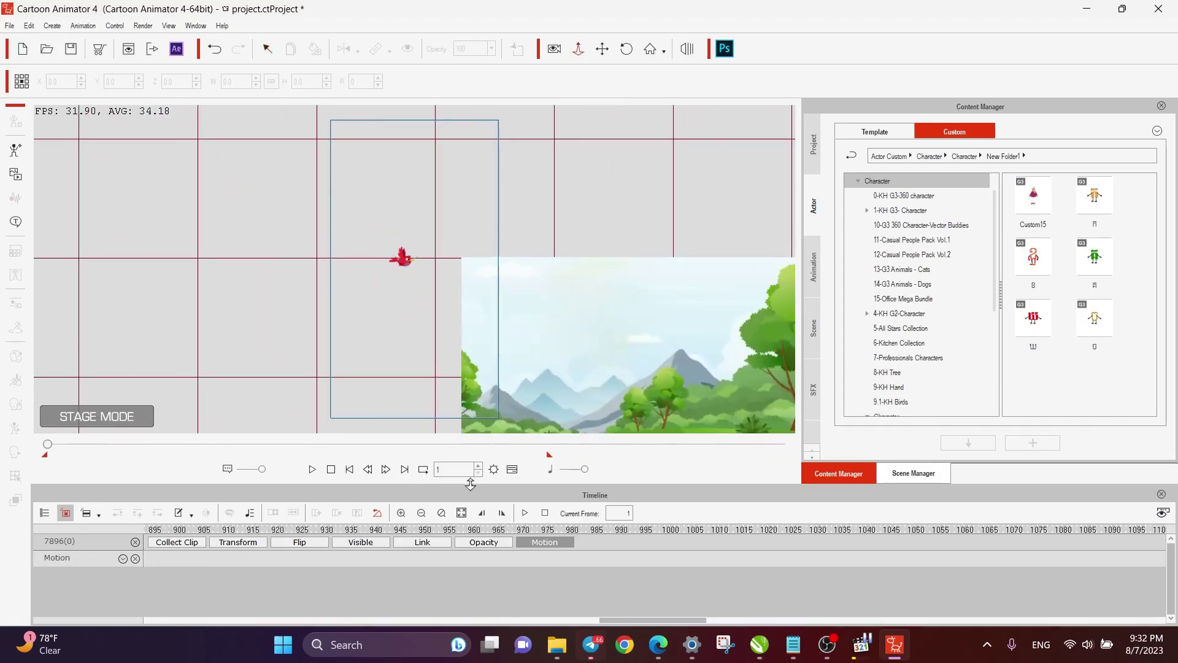
At frame 809, move the stick in the flying bird's beak slightly forward to X -421.2, Y 197.8.
key("space")
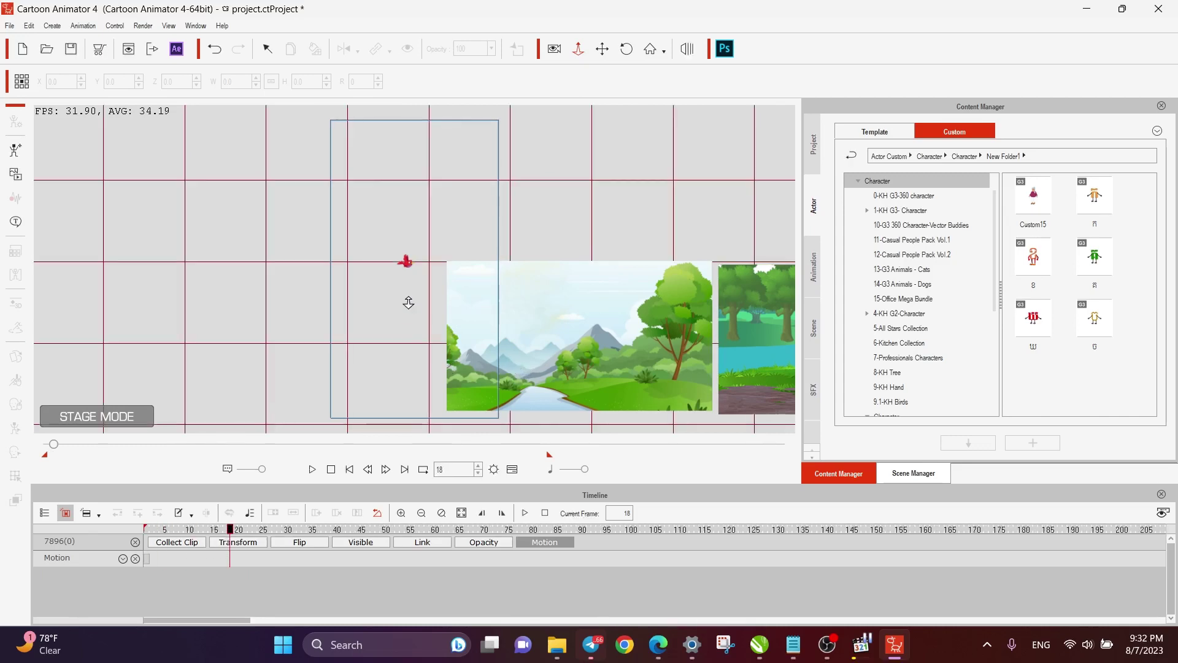
left_click_drag(231, 531, 824, 529)
left_click_drag(241, 621, 716, 621)
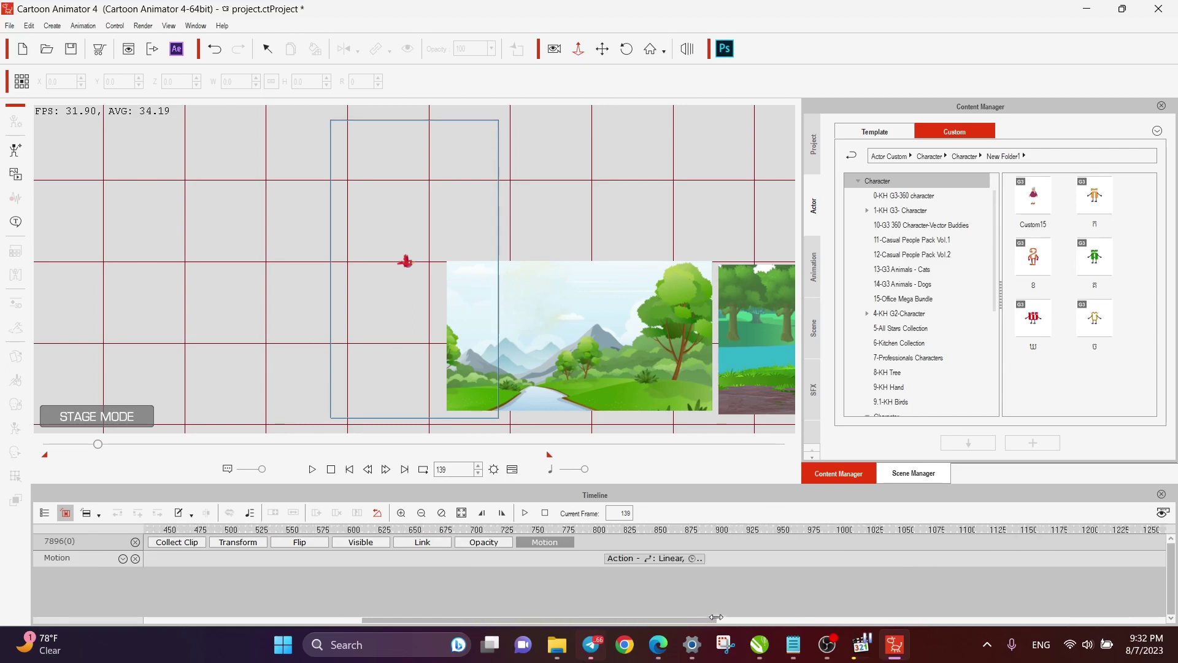
left_click(615, 532)
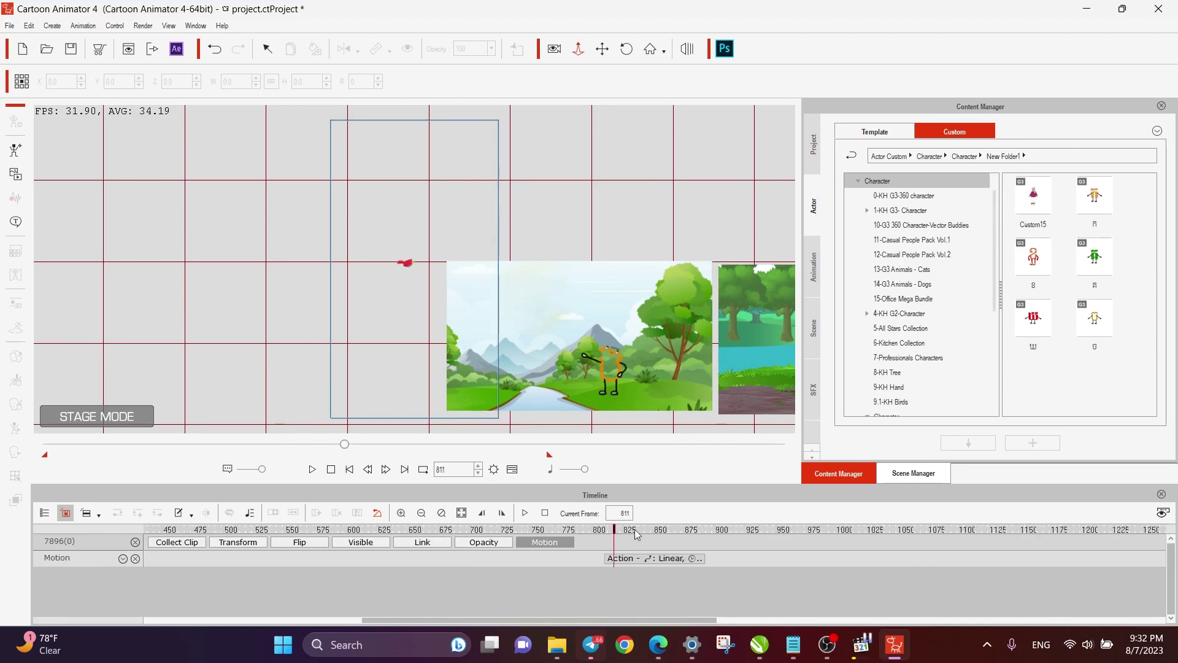
mouse_move(606, 531)
left_mouse_down()
mouse_move(647, 532)
mouse_move(602, 531)
mouse_move(613, 533)
left_mouse_up()
left_click_drag(434, 288, 492, 303)
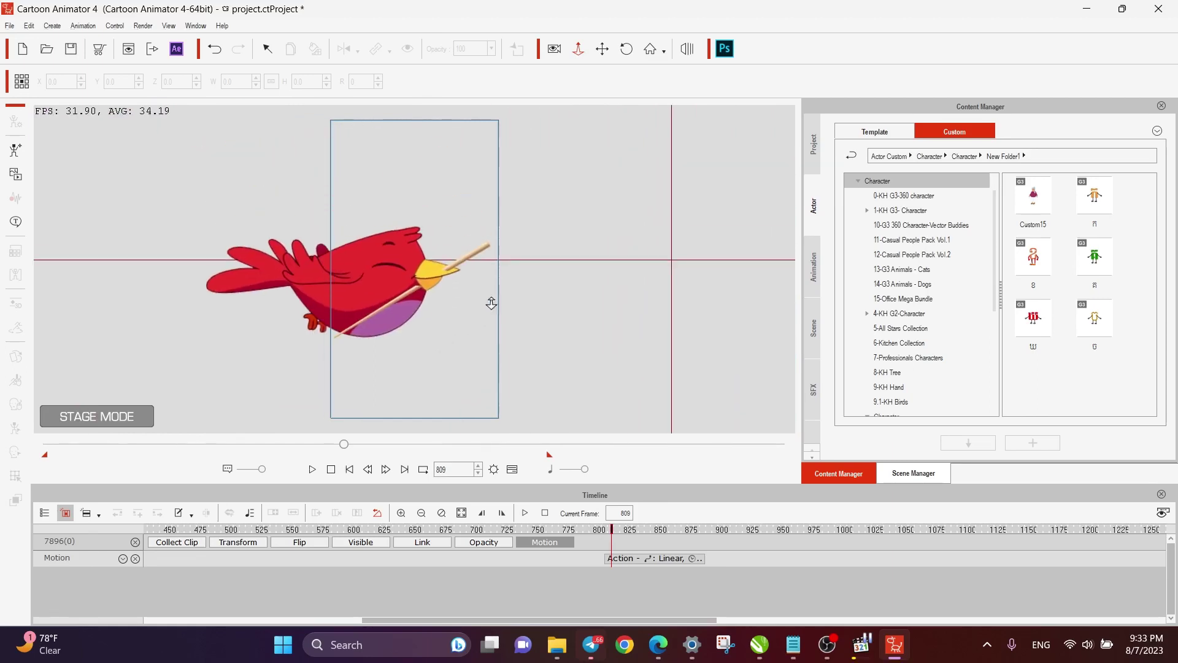
left_click(473, 257)
left_click_drag(475, 255, 482, 251)
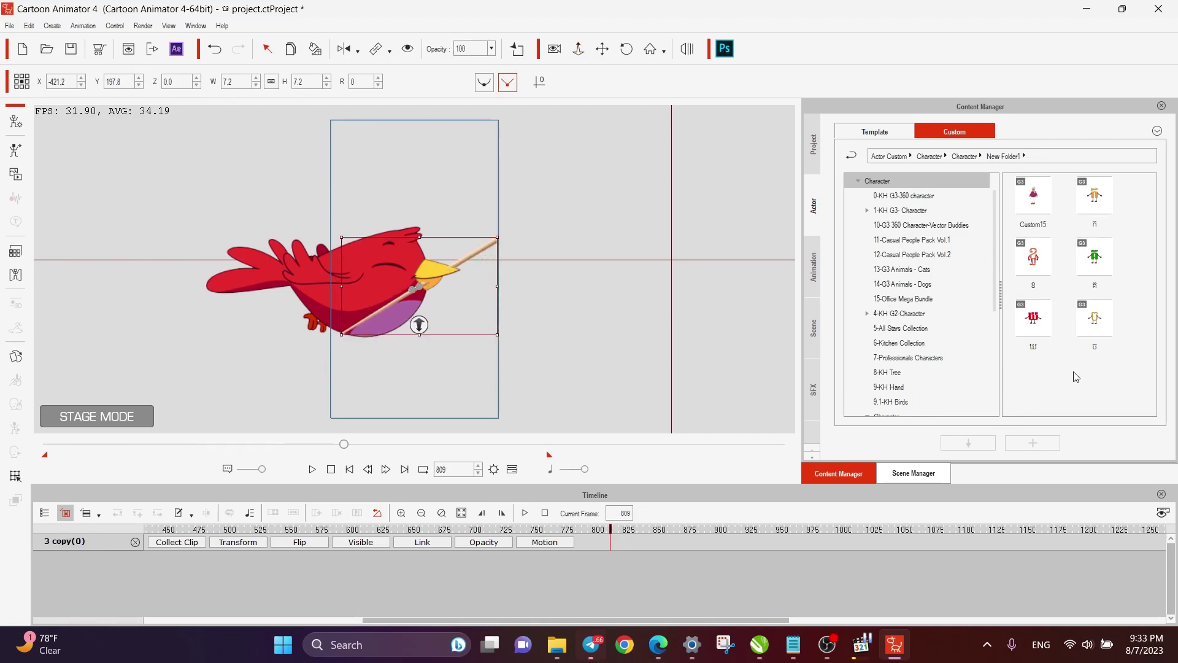
Save the stick to the kite fly folder of the custom prop library as "chobstick 1".
scroll(921, 366, "down", 4)
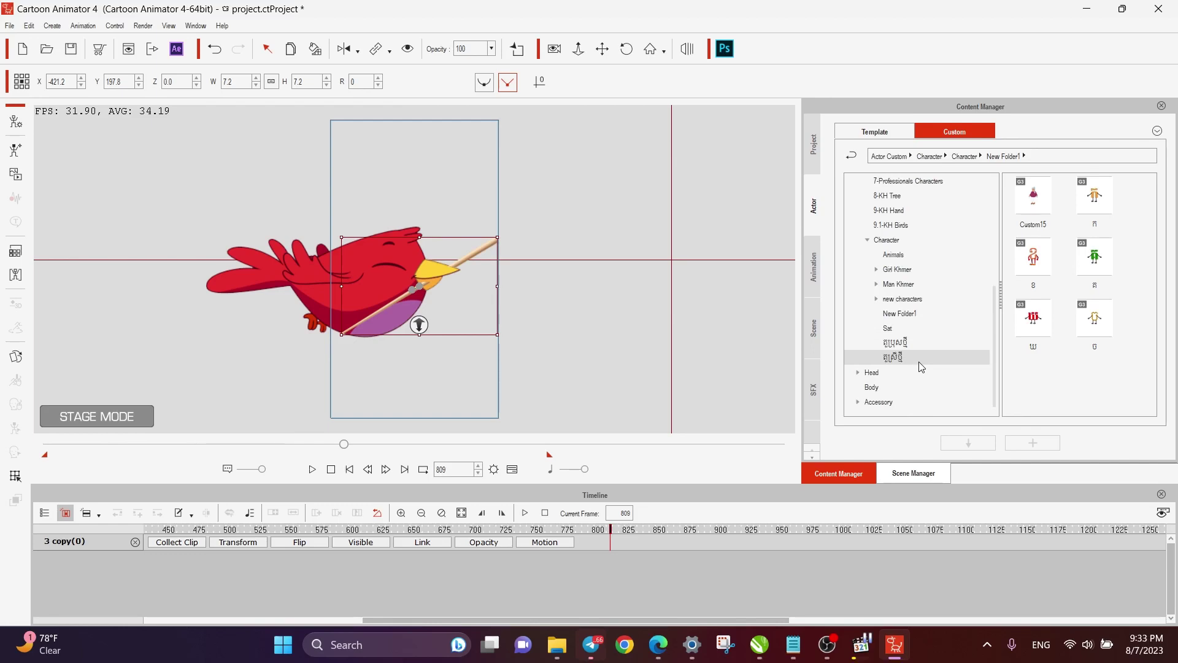
scroll(920, 367, "up", 2)
left_click(813, 457)
left_click(815, 413)
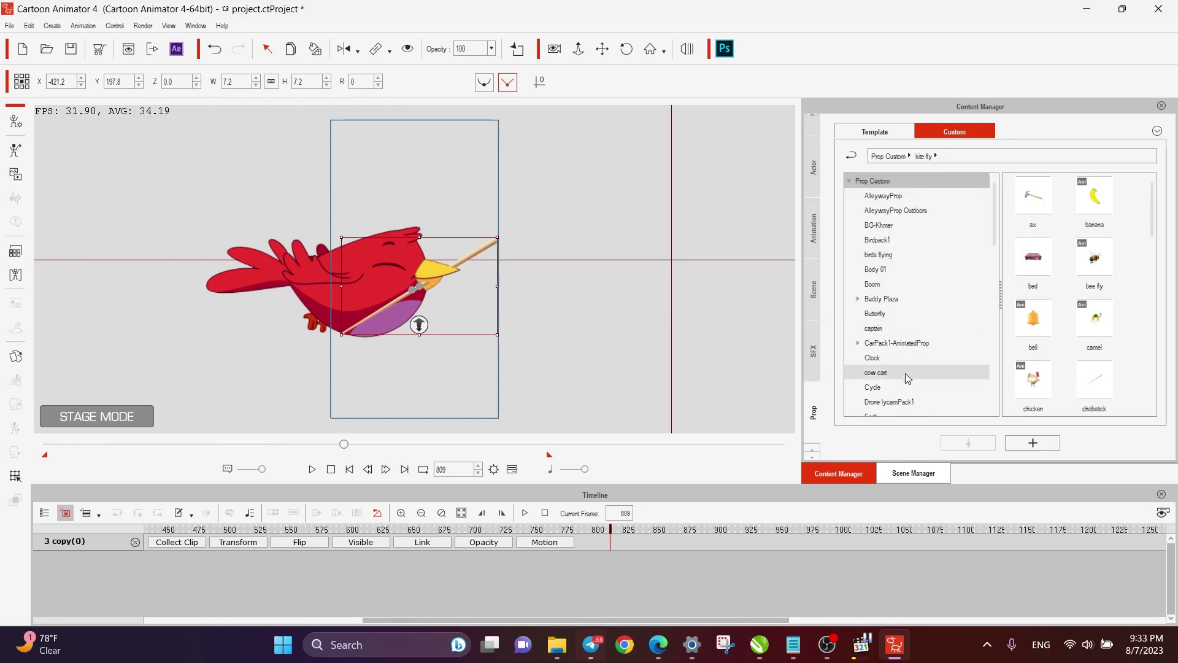
left_click(889, 313)
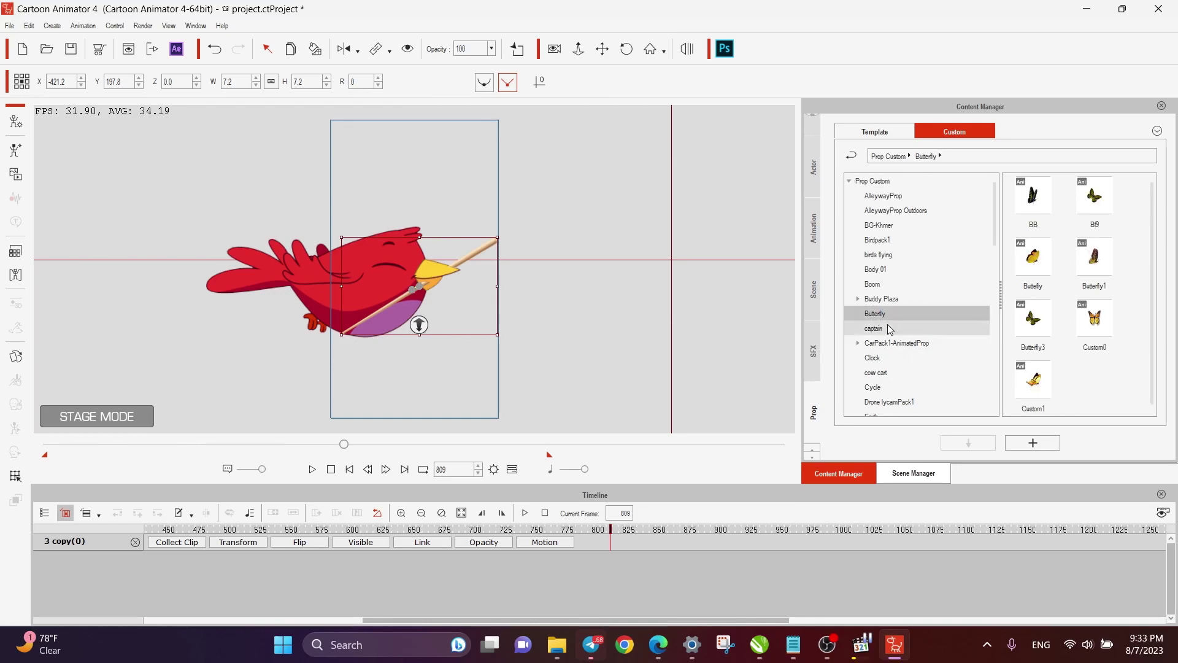
scroll(905, 362, "down", 2)
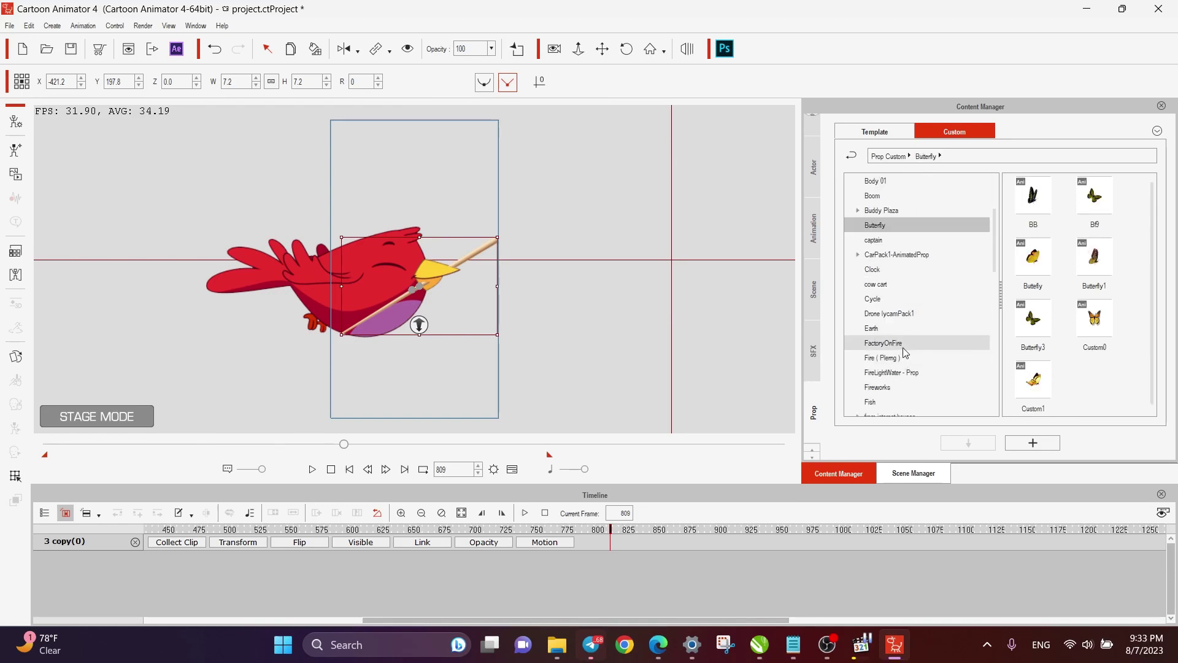
scroll(903, 347, "down", 2)
scroll(896, 332, "down", 2)
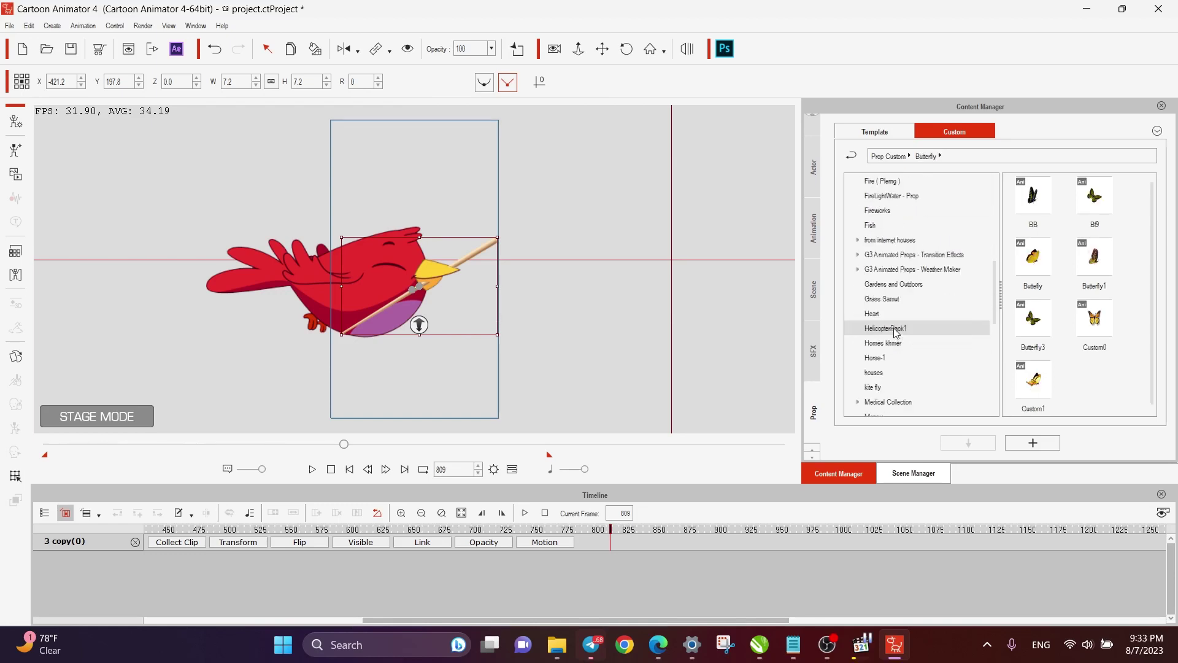
left_click(888, 388)
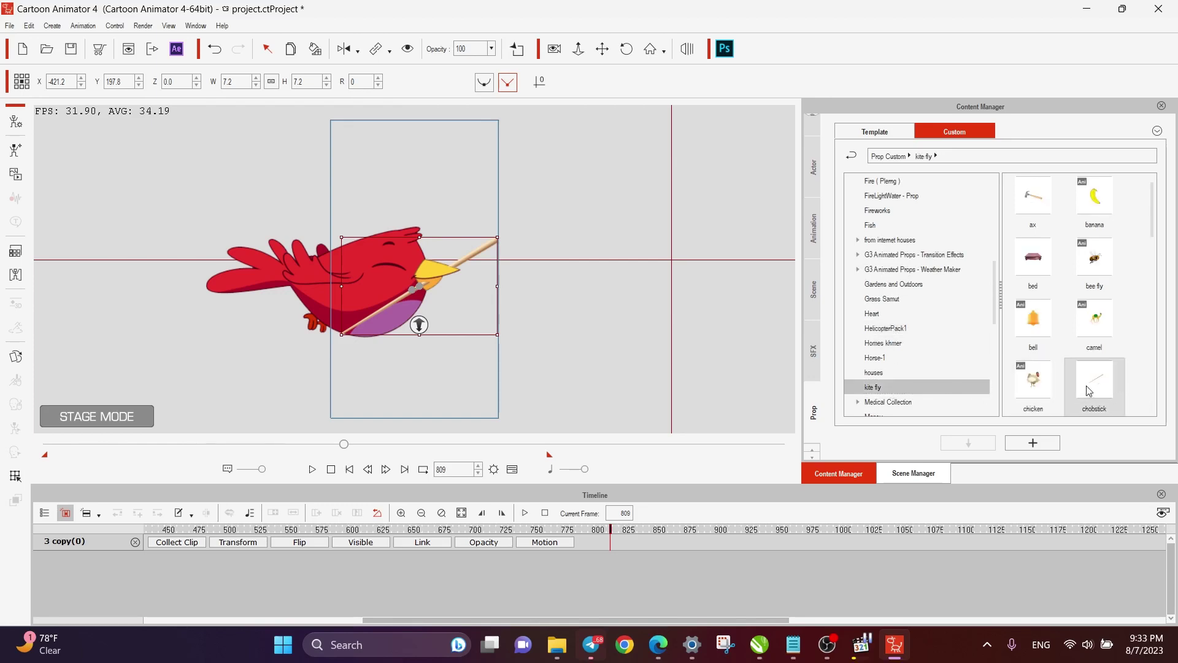
left_click(1032, 443)
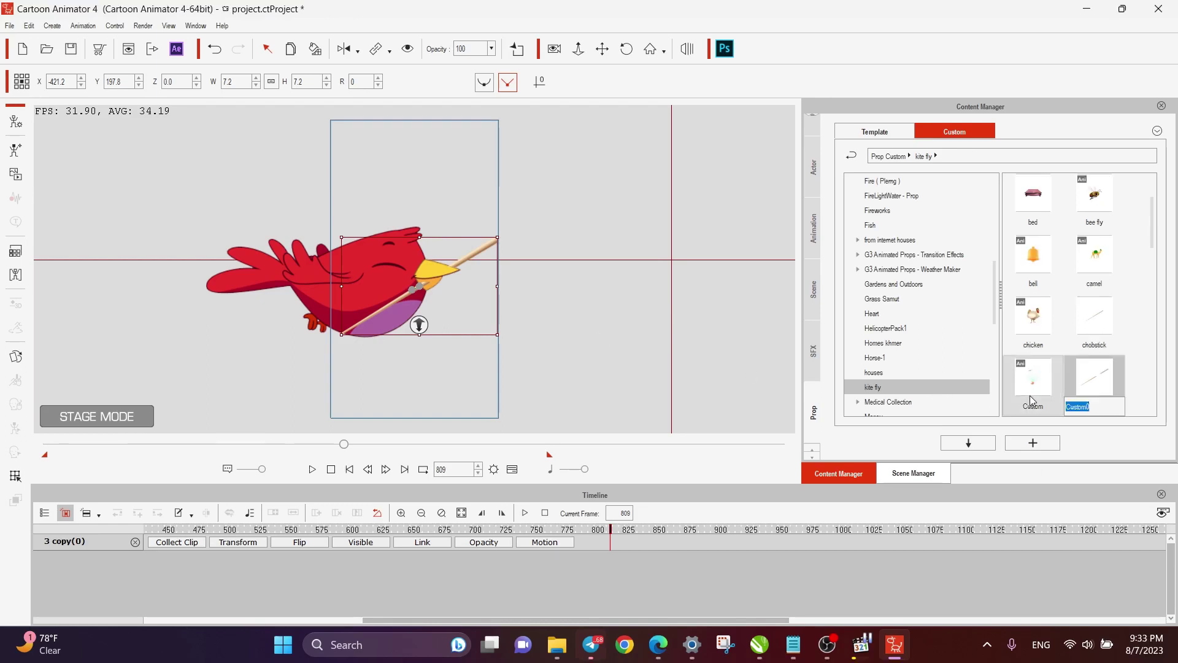
type("chobstick")
key("Return")
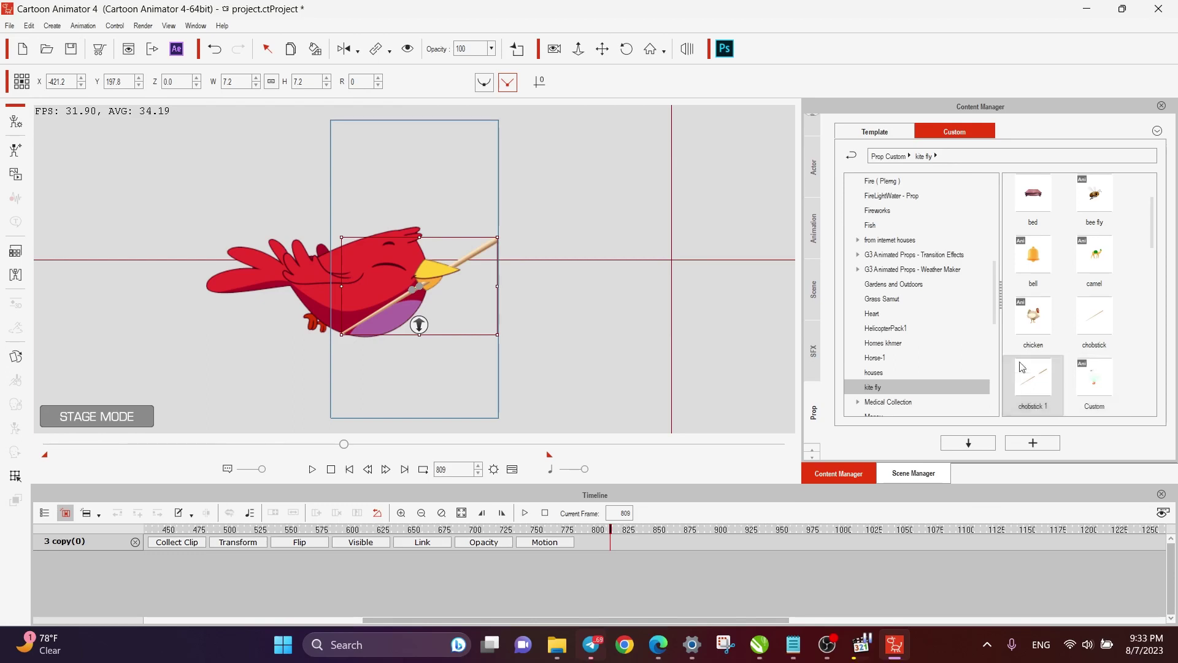
Move the onstage stick out of the bird's beak into the empty area ahead of the bird.
left_click(490, 273)
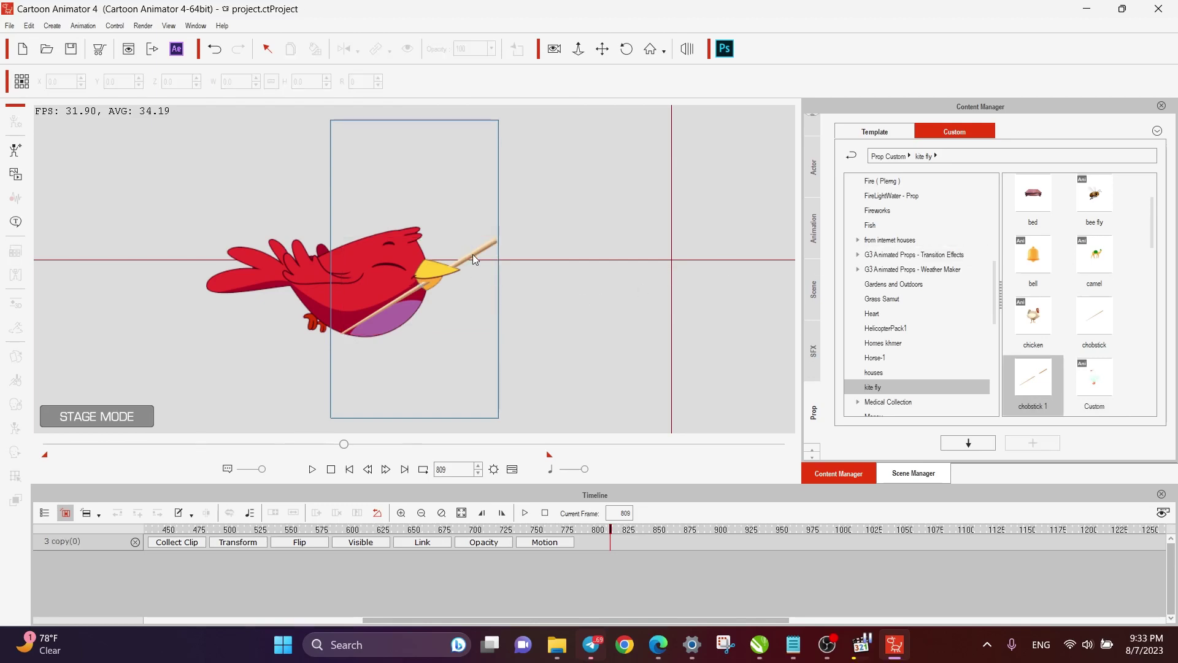
left_click(473, 255)
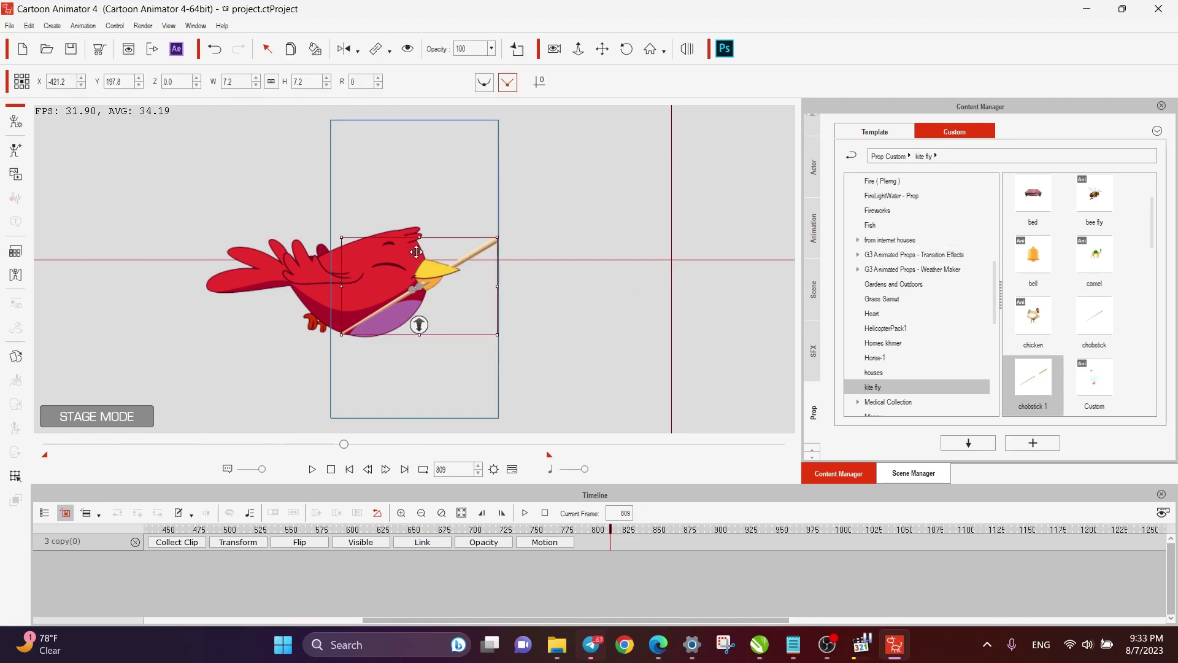
left_click_drag(472, 254, 629, 228)
Open the bird in the composer, add the custom kite fly prop chobstick 1, and move it to about X -338.3, Y 114.2.
left_click(393, 260)
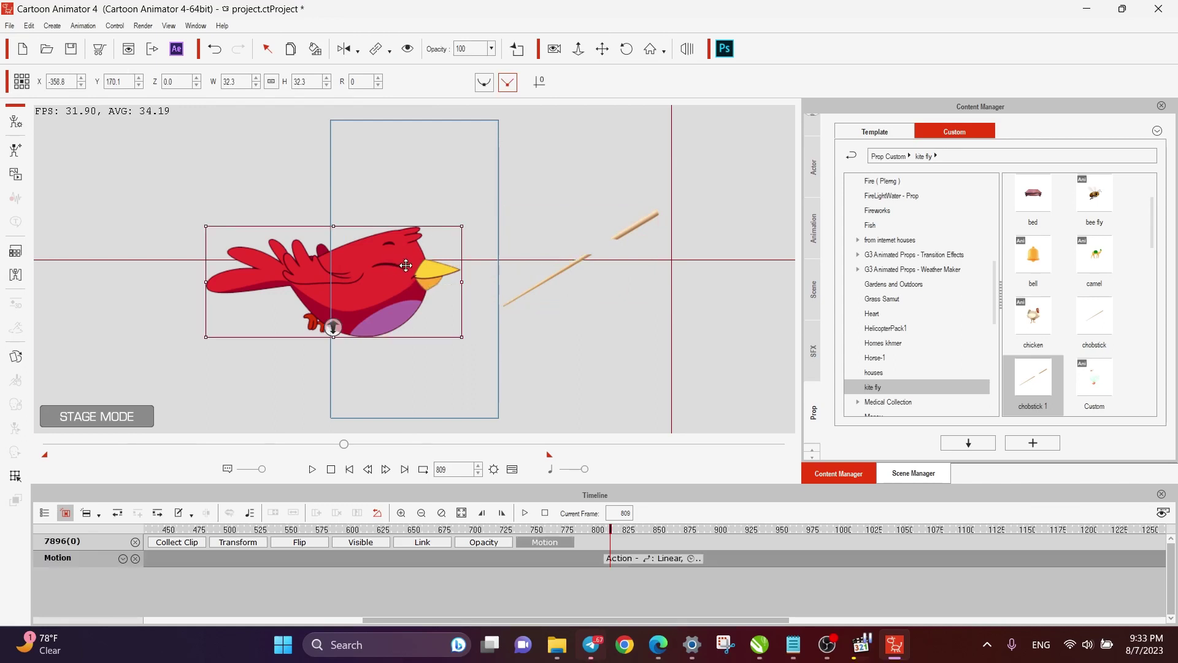
left_click(15, 121)
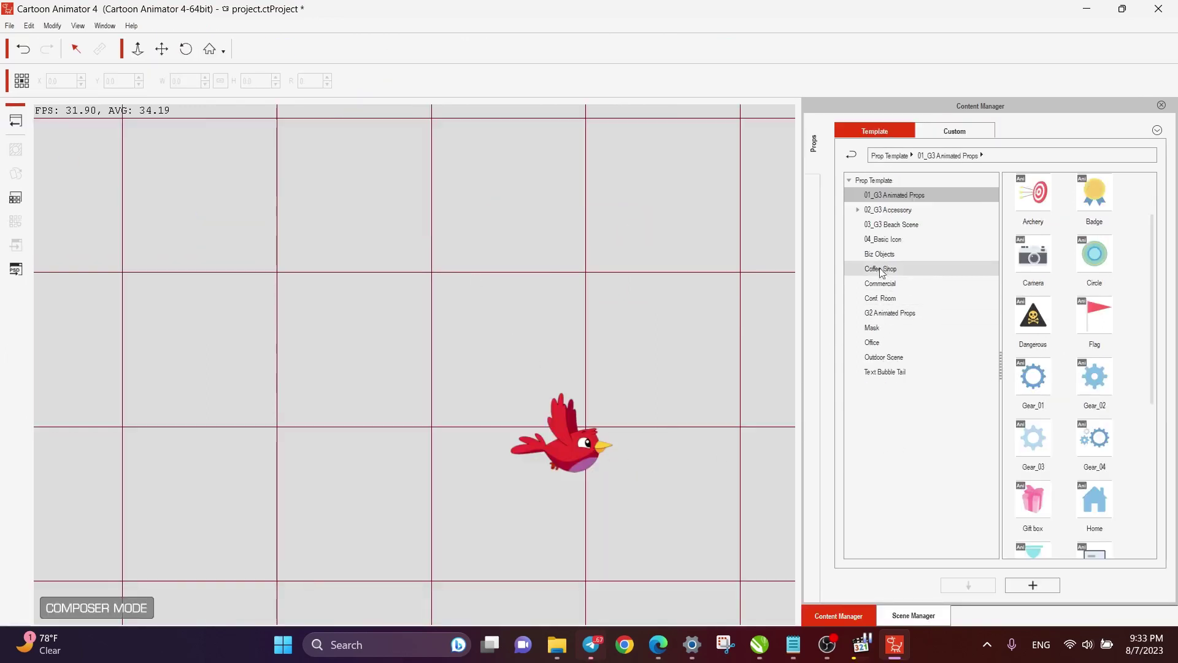
left_click(954, 130)
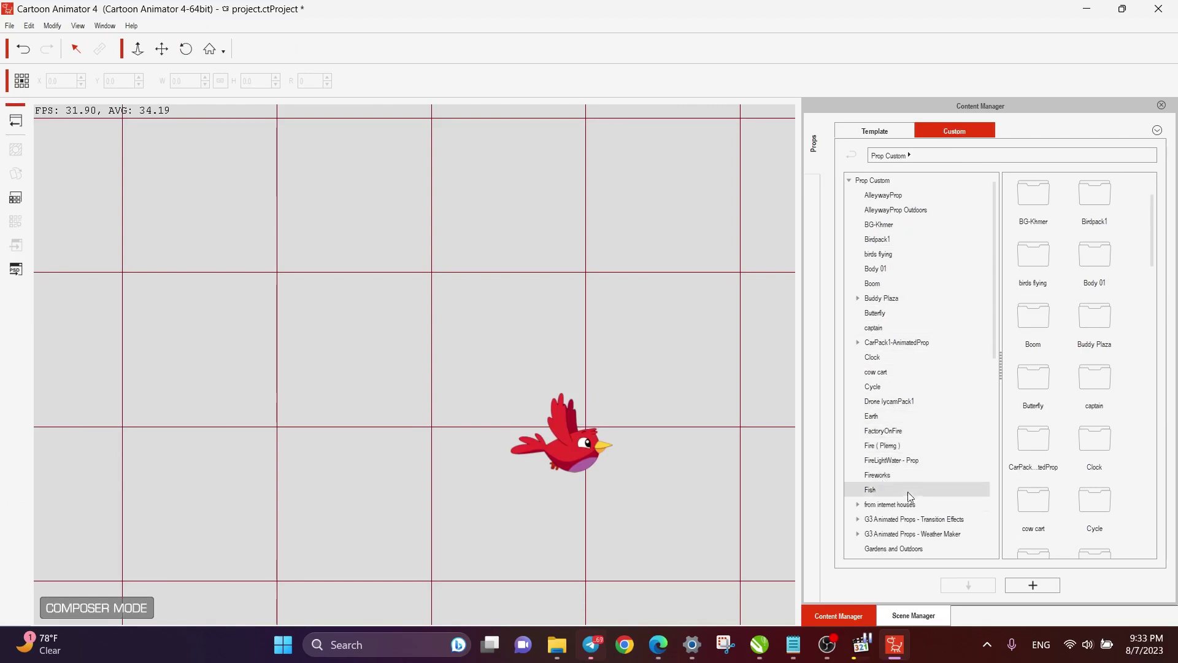
scroll(906, 379, "down", 4)
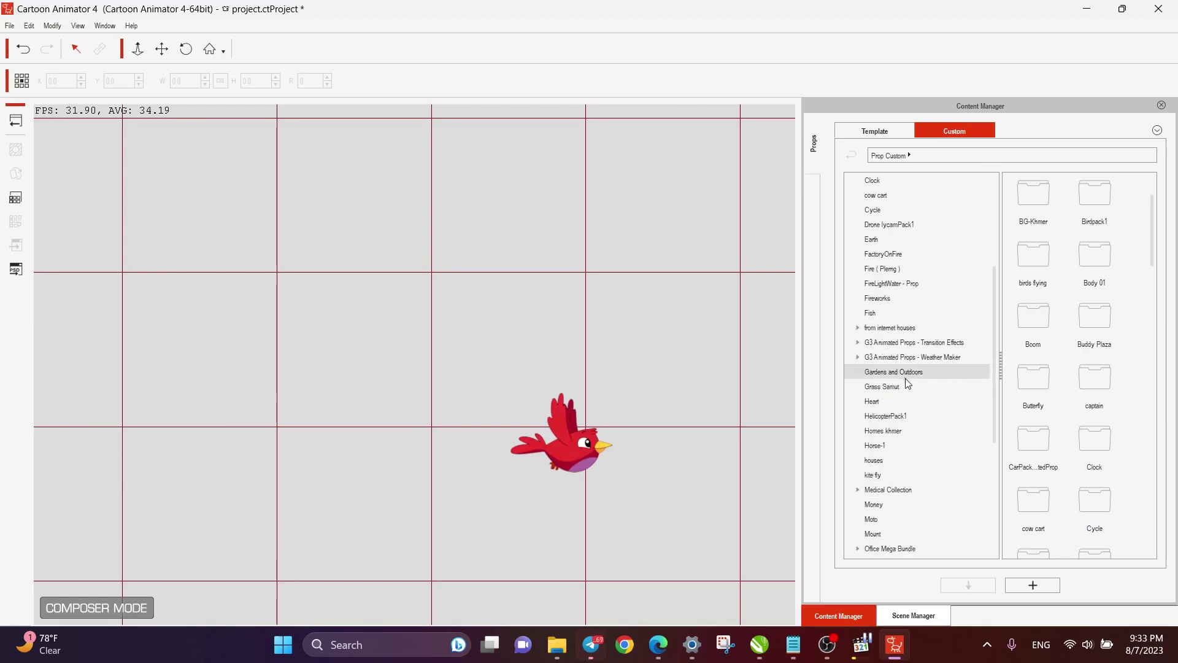
left_click(896, 478)
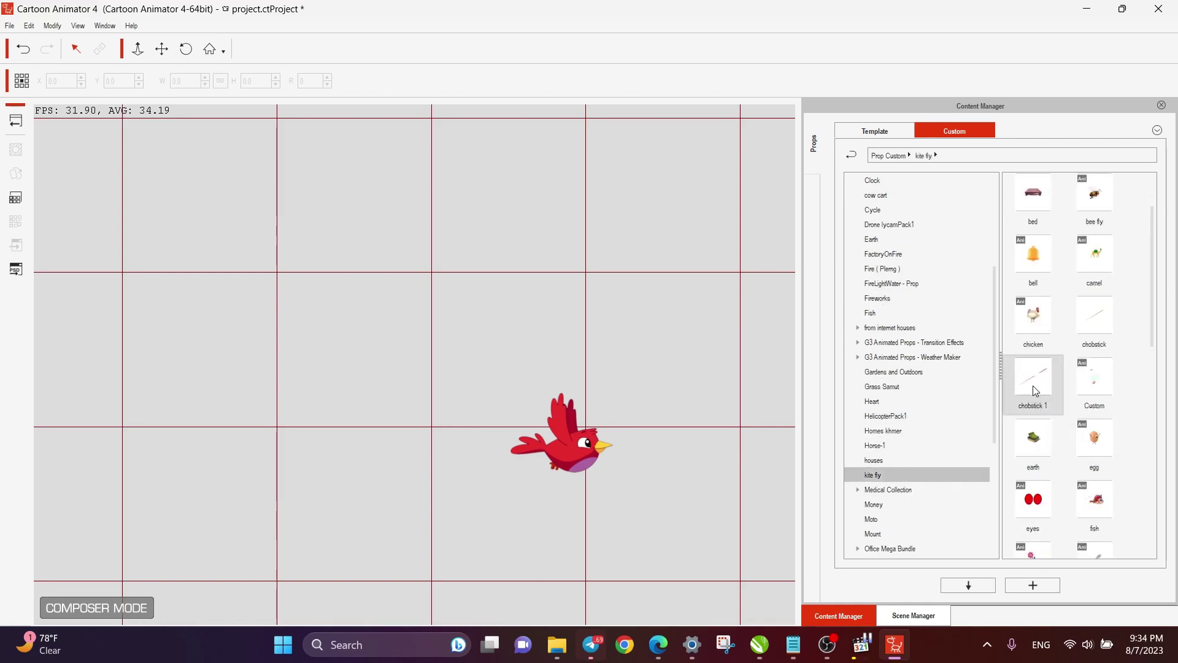
left_click_drag(1036, 386, 607, 461)
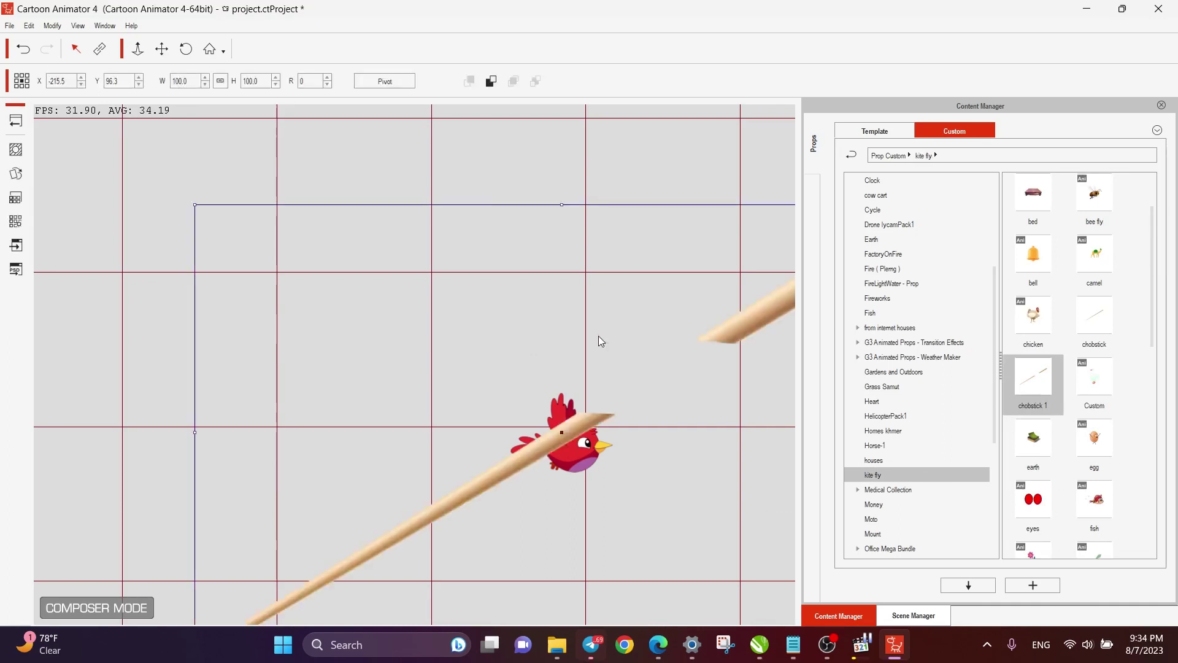
left_click_drag(593, 427, 400, 398)
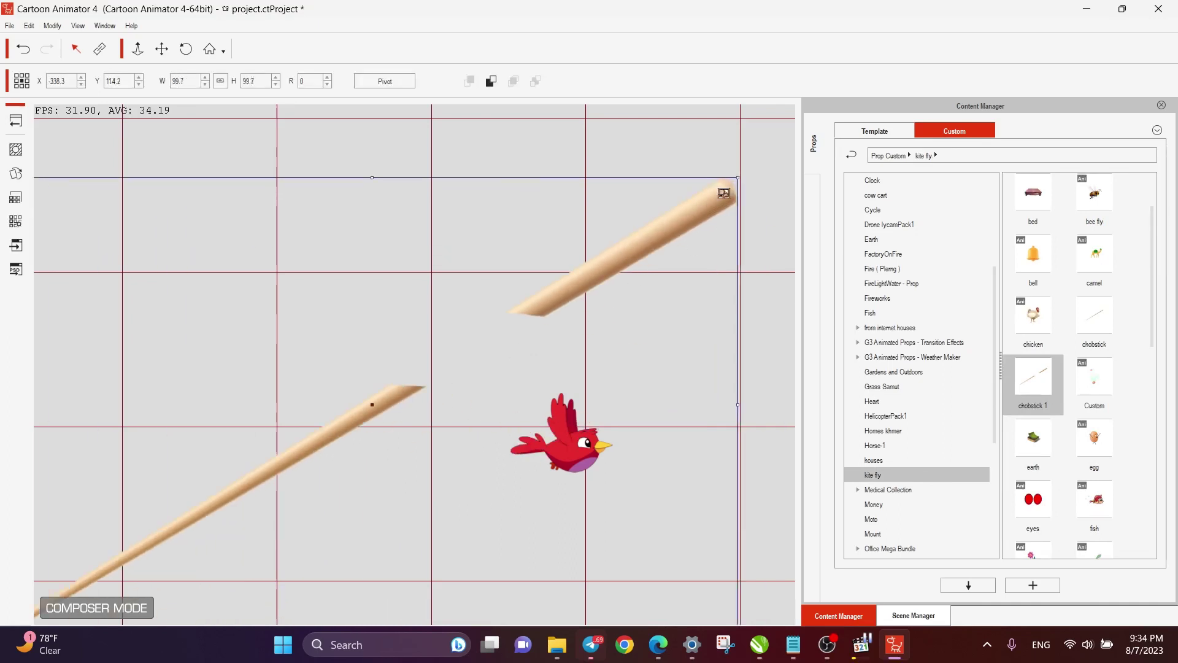
Scale the stick down to about 7.6 and position it in the bird's beak at about X -193.6, Y 84.9.
left_click_drag(731, 188, 532, 447)
key("z")
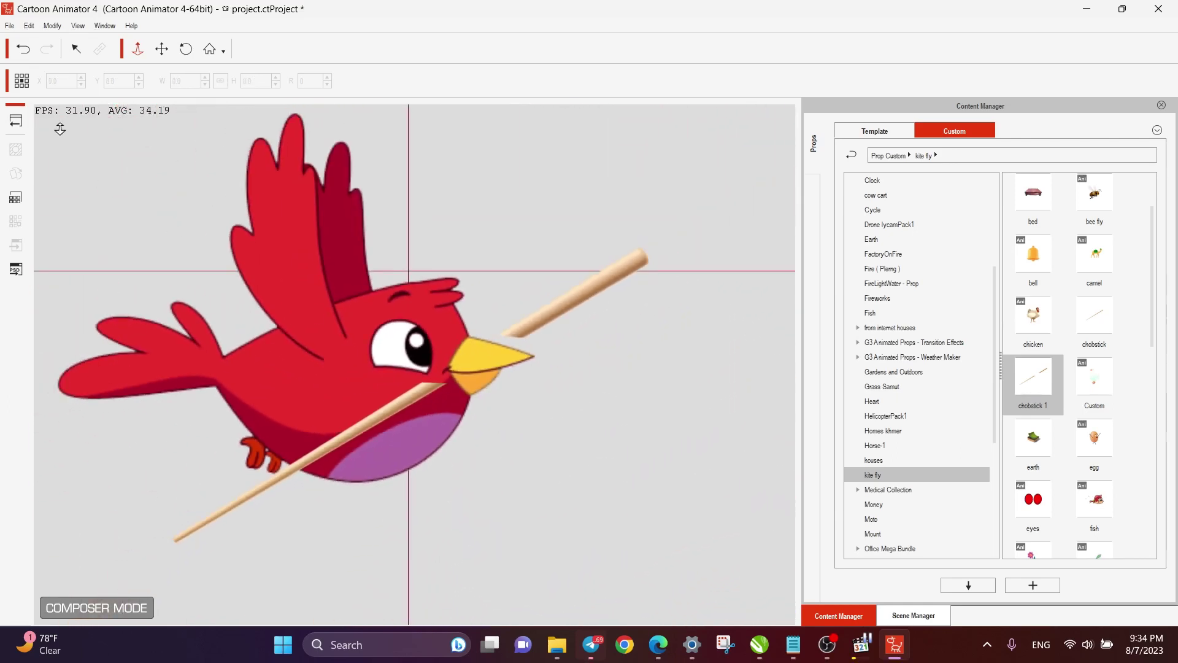
left_click(76, 48)
left_click(536, 322)
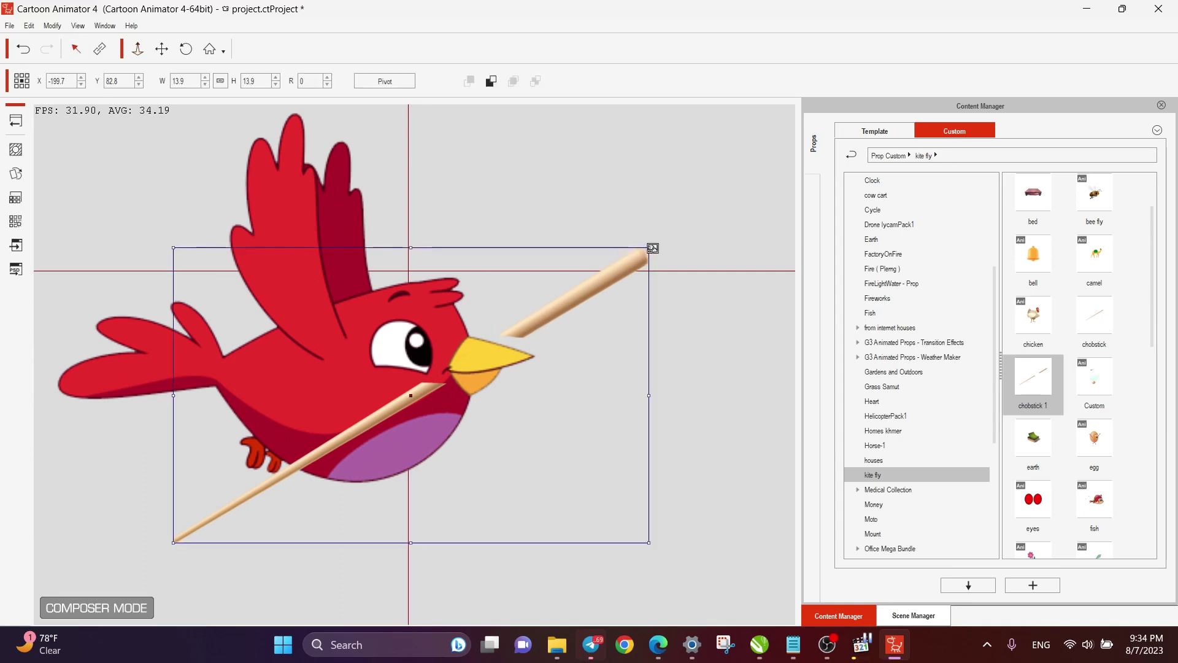
left_click_drag(652, 248, 602, 288)
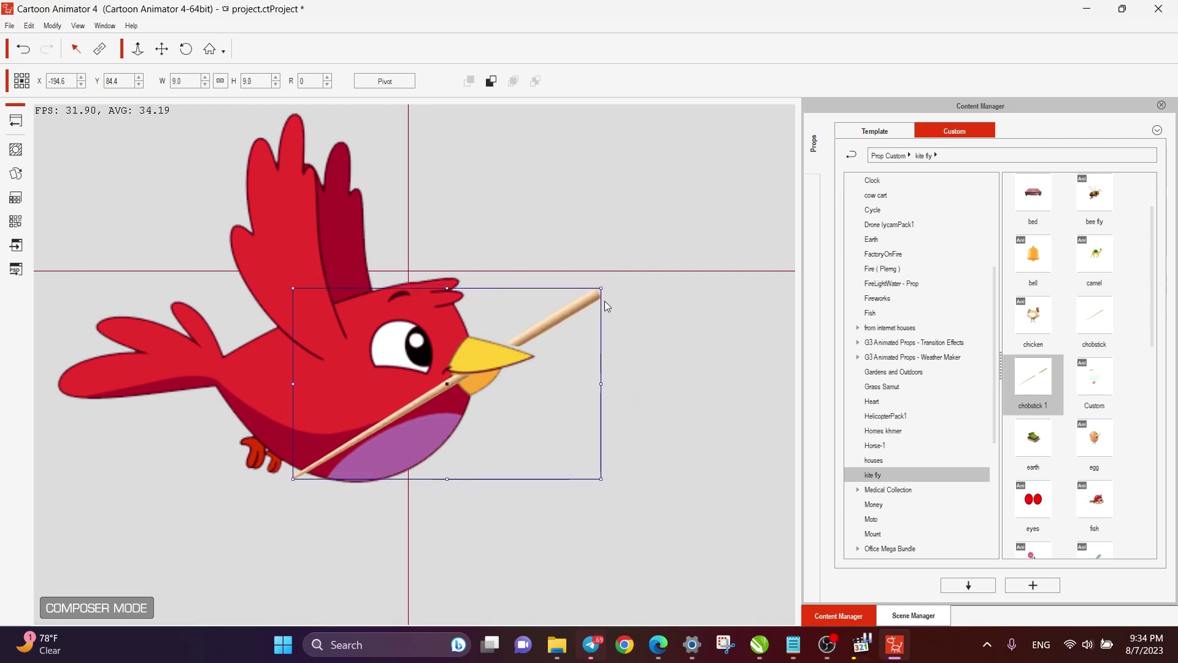
mouse_move(554, 320)
left_mouse_down()
mouse_move(588, 296)
mouse_move(550, 316)
left_mouse_up()
left_click(580, 230)
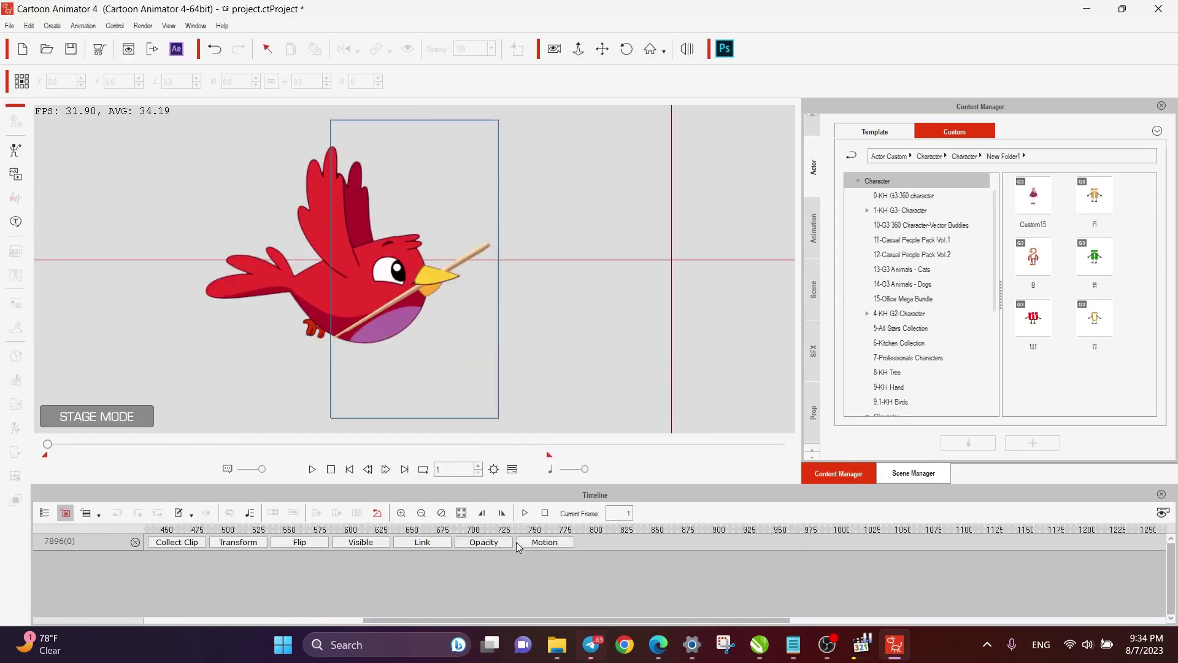
Show the bird's motion track and preview its flight with the stick in the beak.
left_click(300, 286)
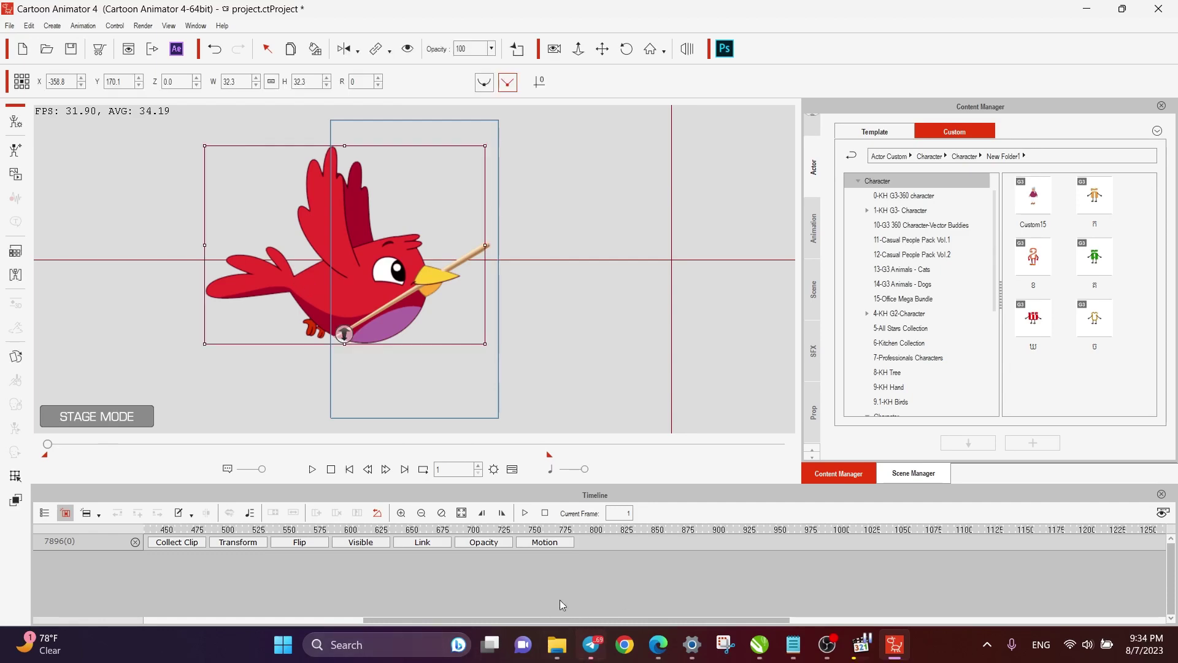
left_click(544, 542)
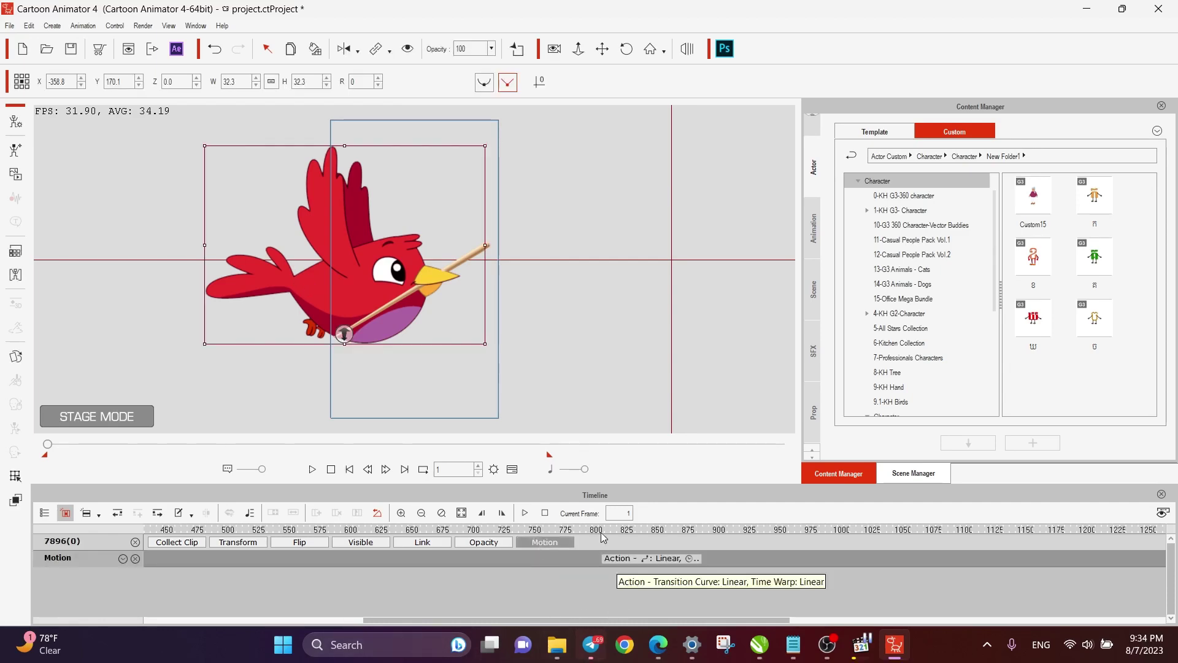
key("space")
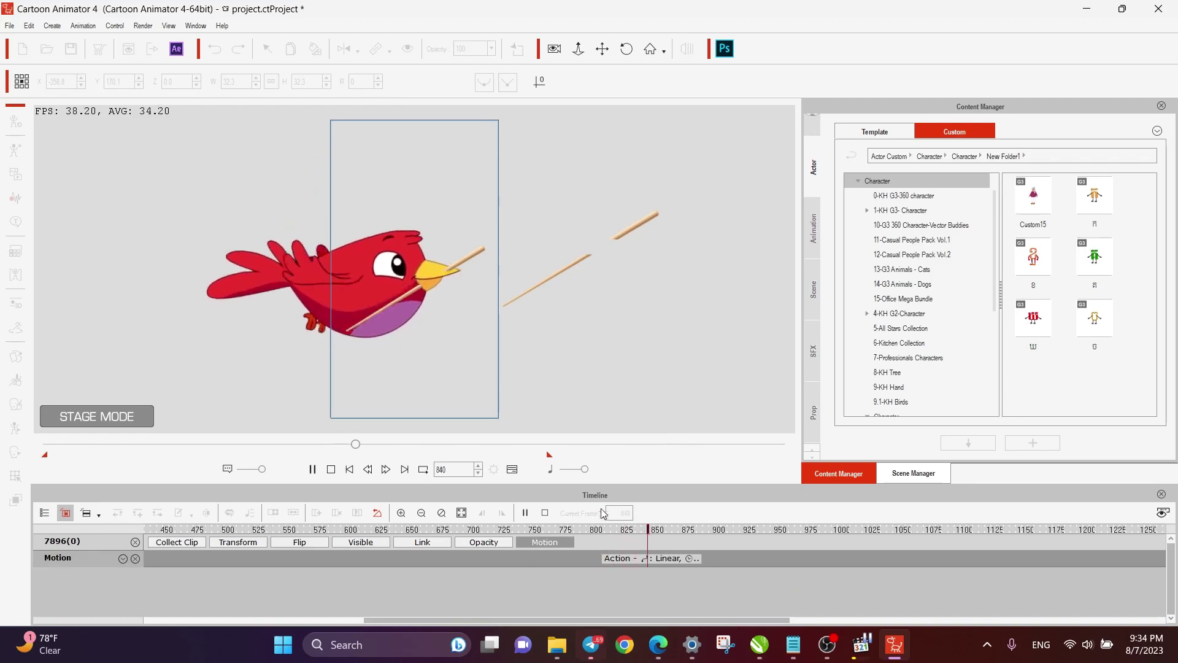
key("space")
Delete the loose stick ahead of the bird and go to frame 809 with the bird selected.
left_click(575, 261)
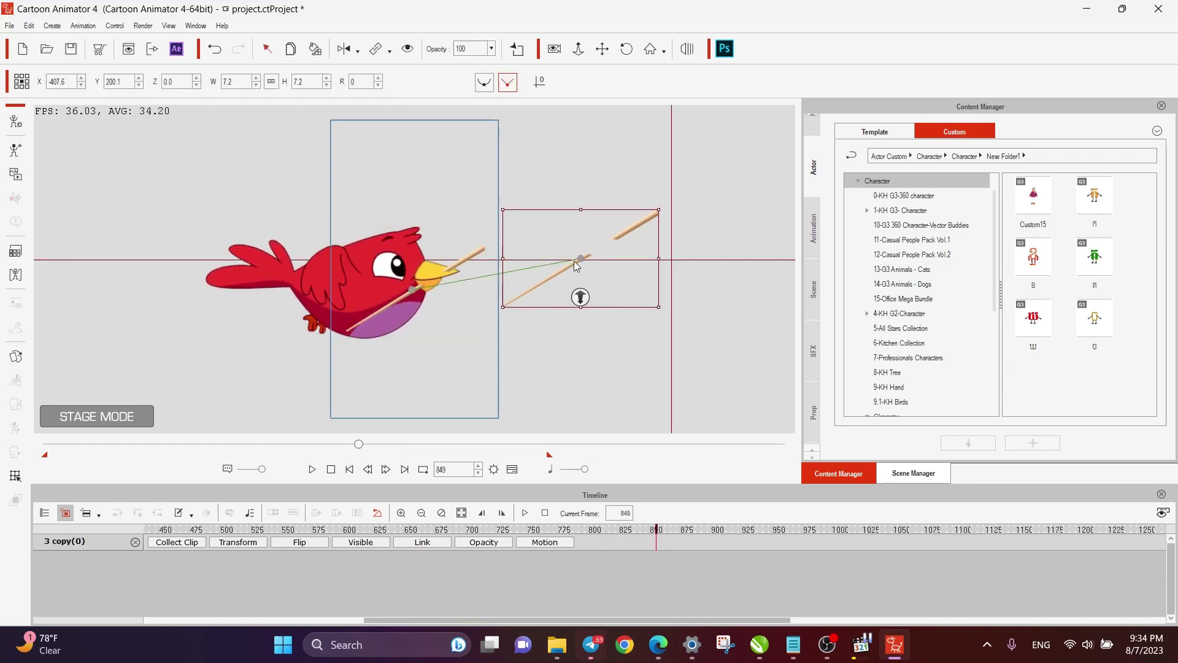
key("Delete")
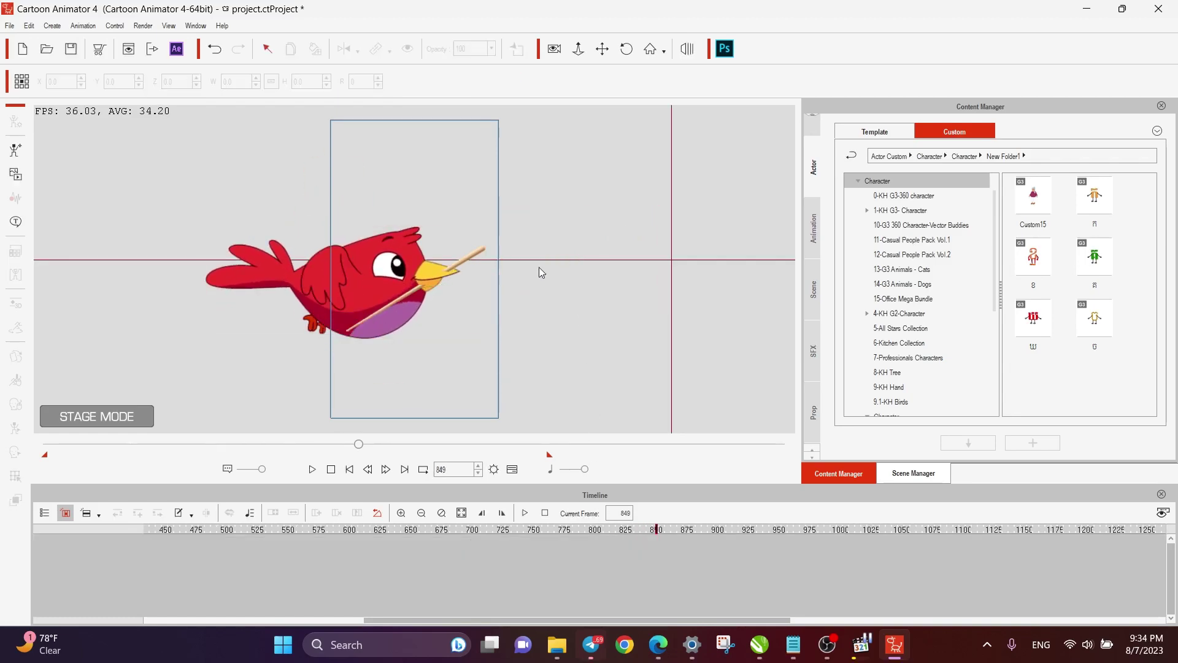
left_click(379, 249)
left_click(613, 537)
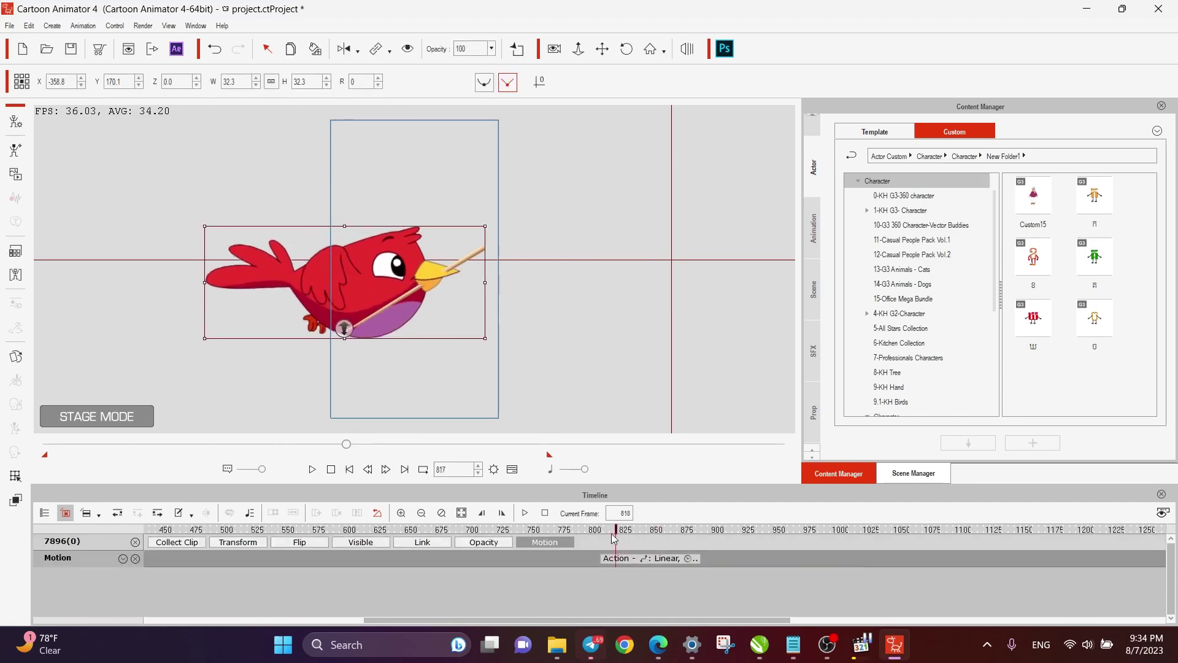
mouse_move(614, 537)
left_mouse_down()
mouse_move(591, 539)
mouse_move(713, 539)
mouse_move(607, 538)
mouse_move(605, 526)
left_mouse_up()
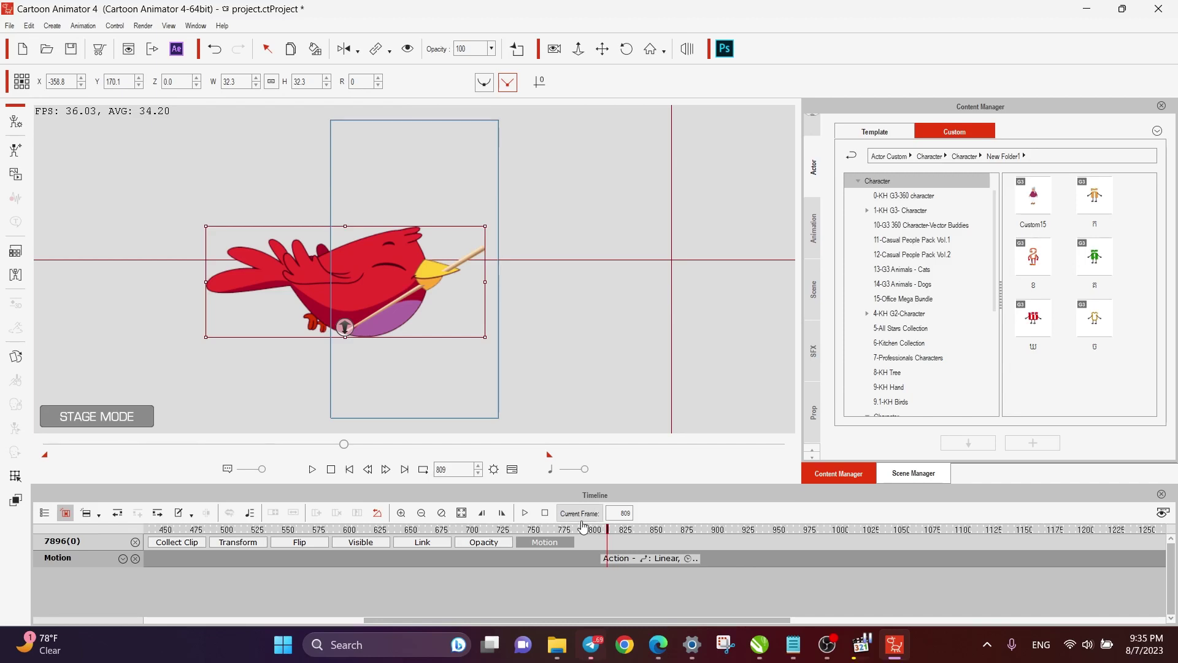
Try moving the bird with its stick down to about X -359.2, Y 167.0 at frame 809 and preview it.
left_click_drag(347, 275, 351, 312)
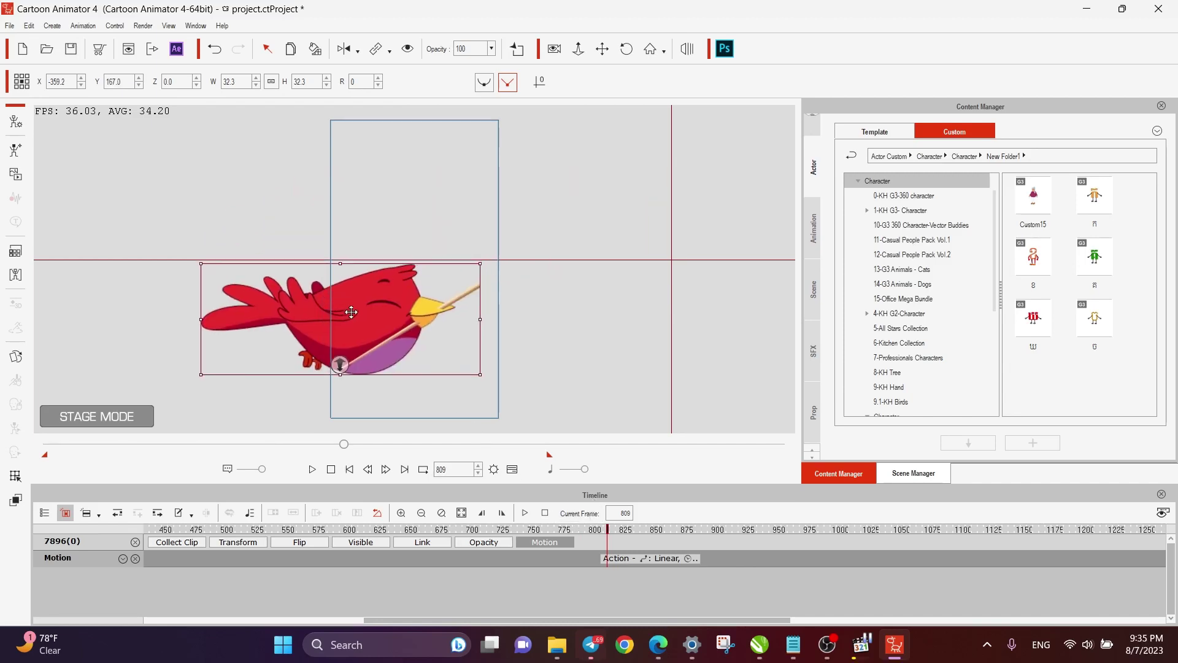
key("space")
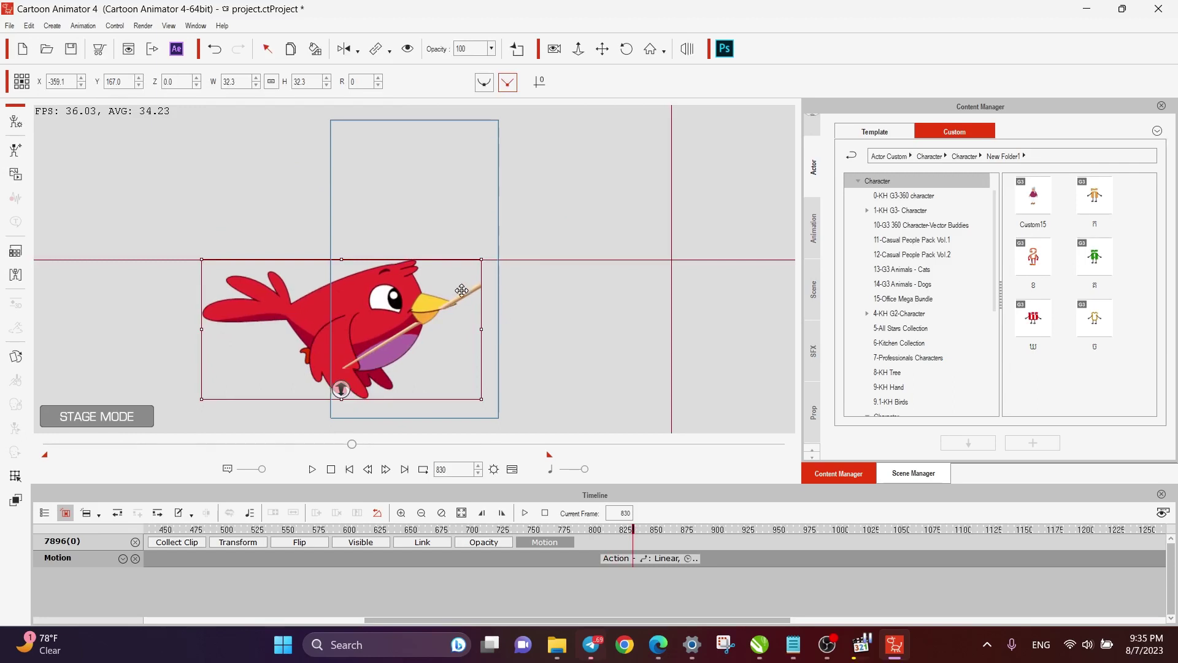
left_click(469, 291)
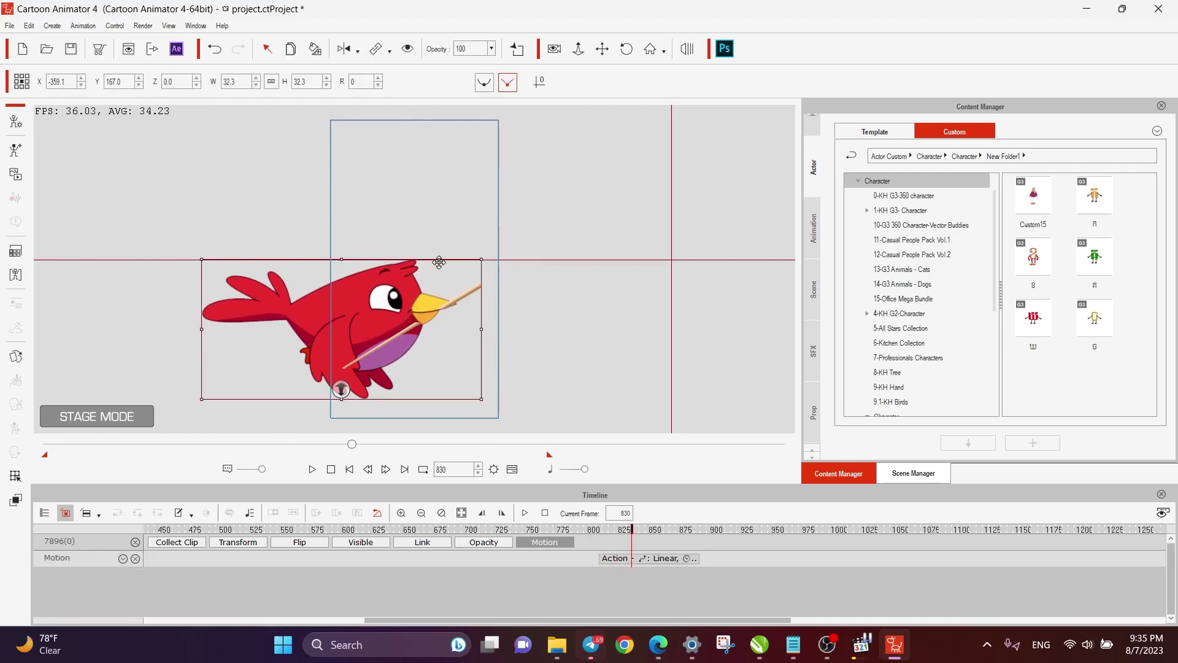
key("ctrl+z")
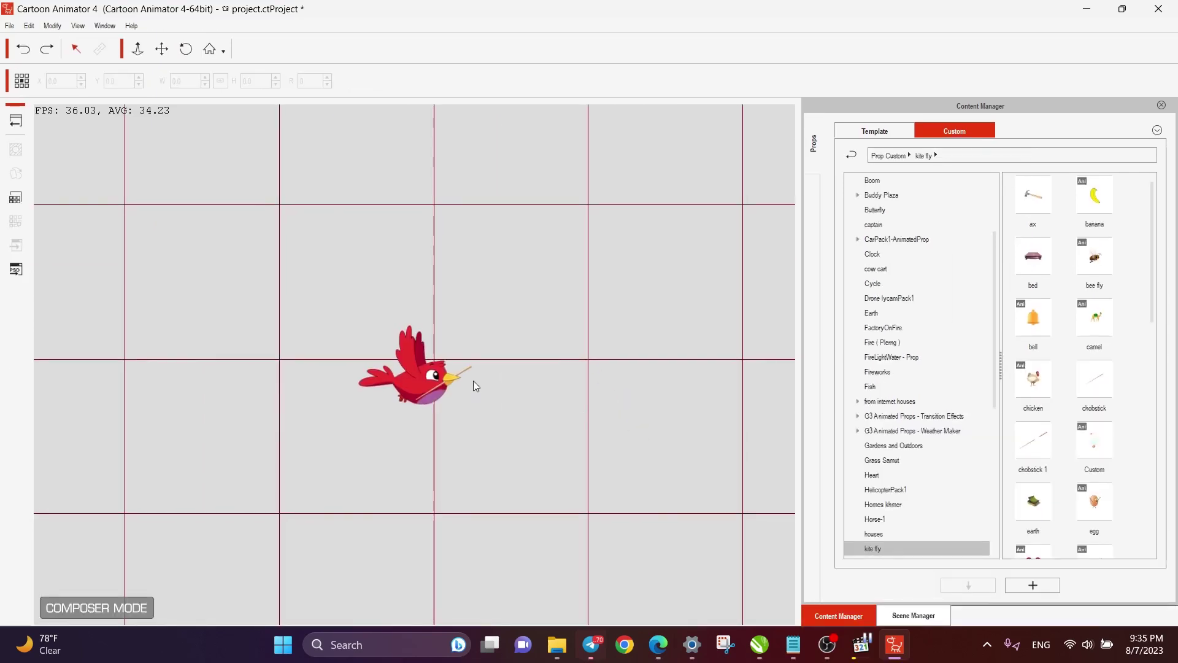
Delete the stick from the bird in the composer and return to the stage.
left_click(465, 371)
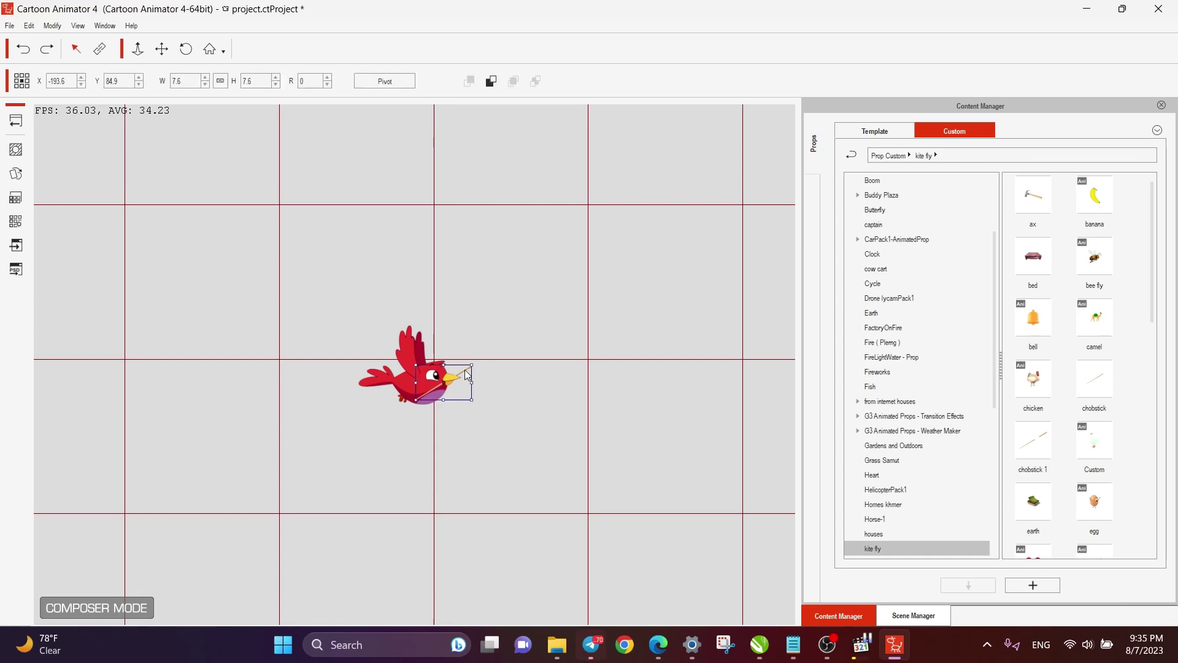
key("Delete")
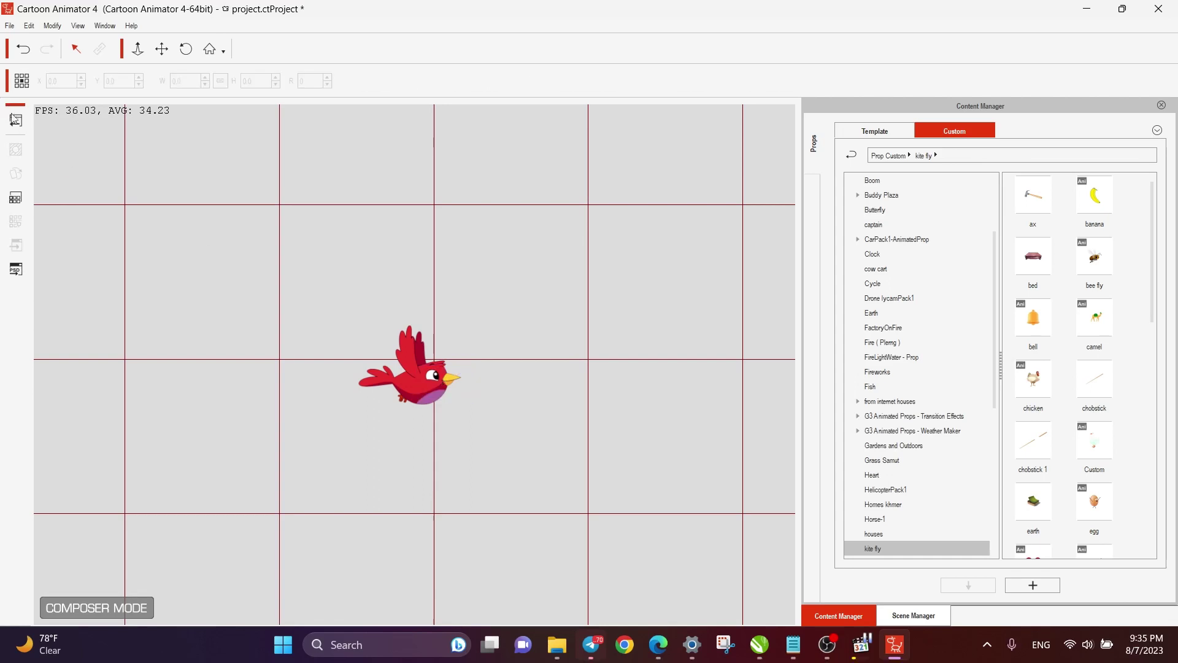
left_click(15, 121)
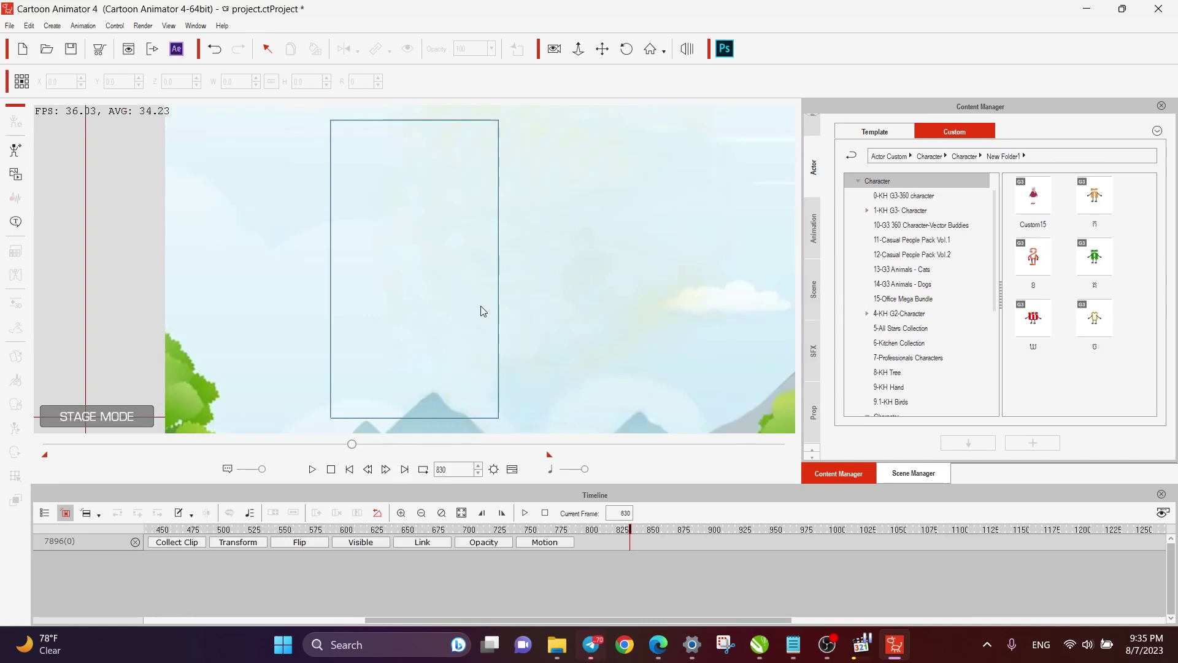
Preview the scene, go back to frame 28 and examine the orange character's raised hand up close.
key("space")
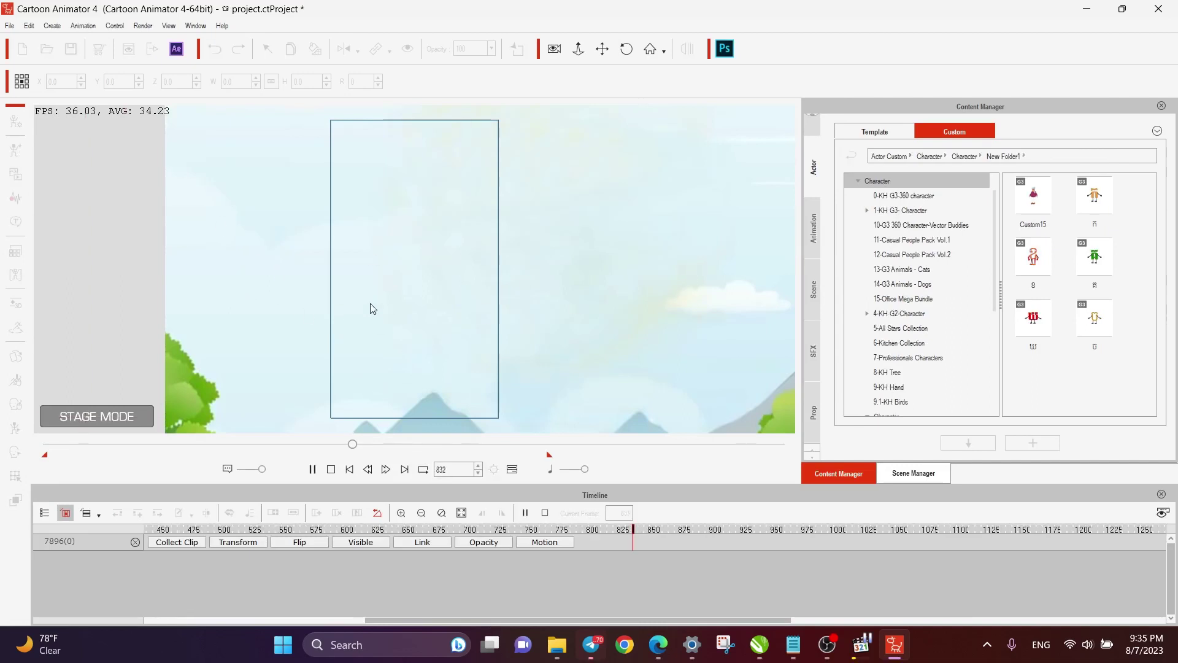
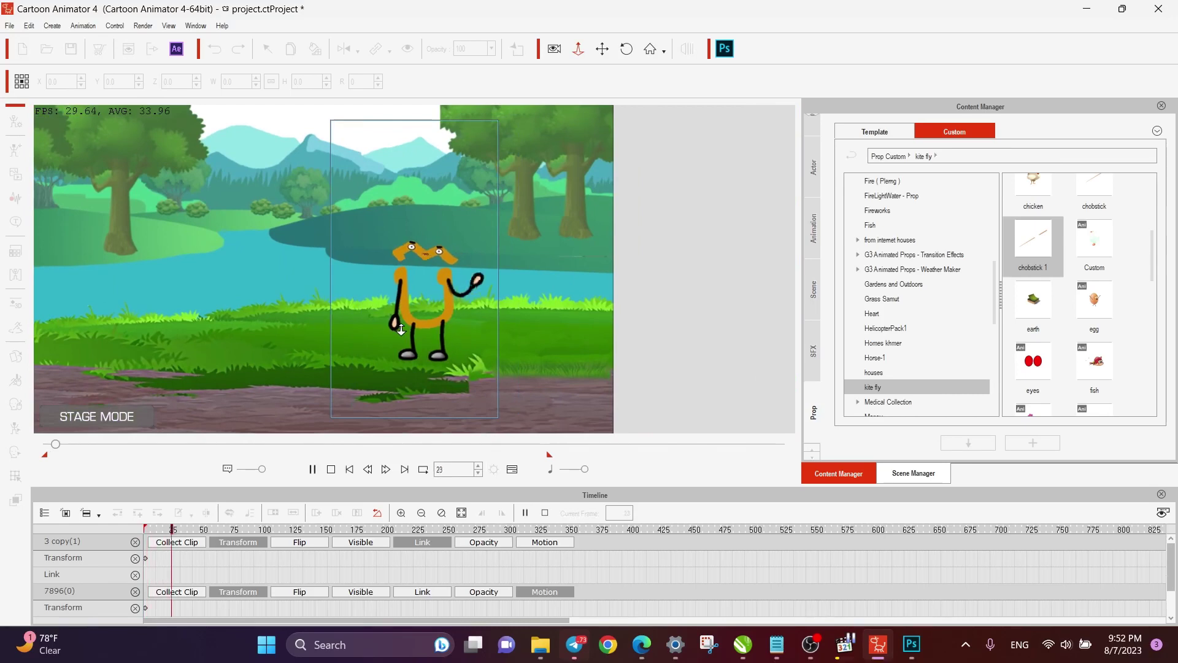
key("space")
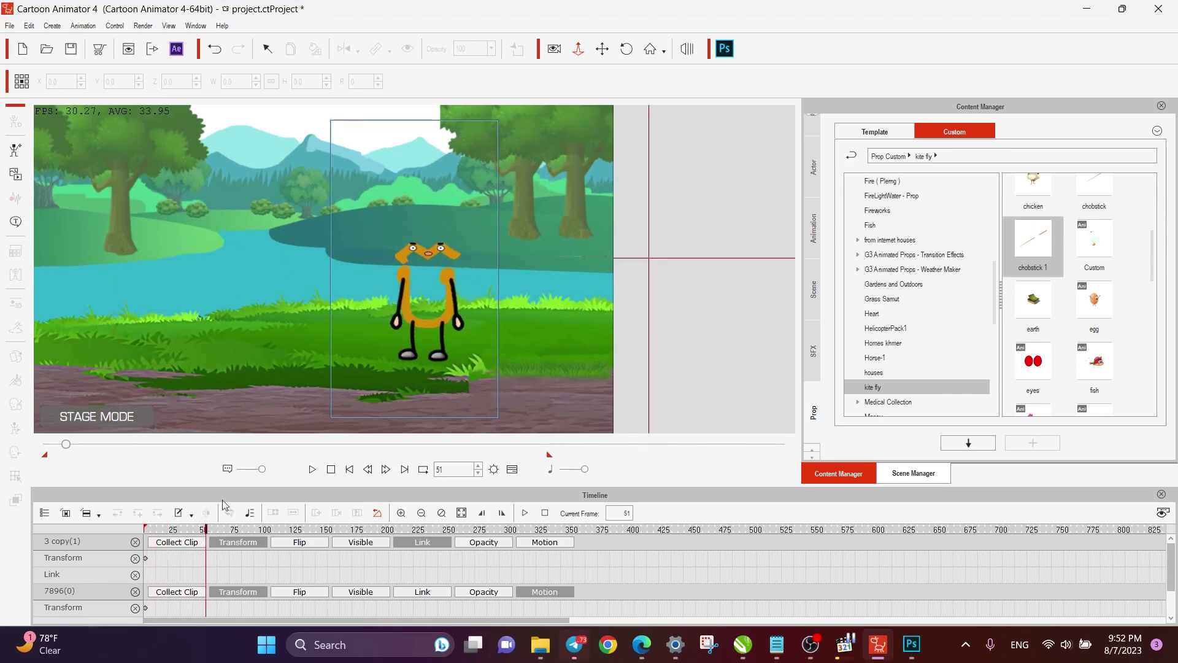
left_click_drag(210, 533, 178, 533)
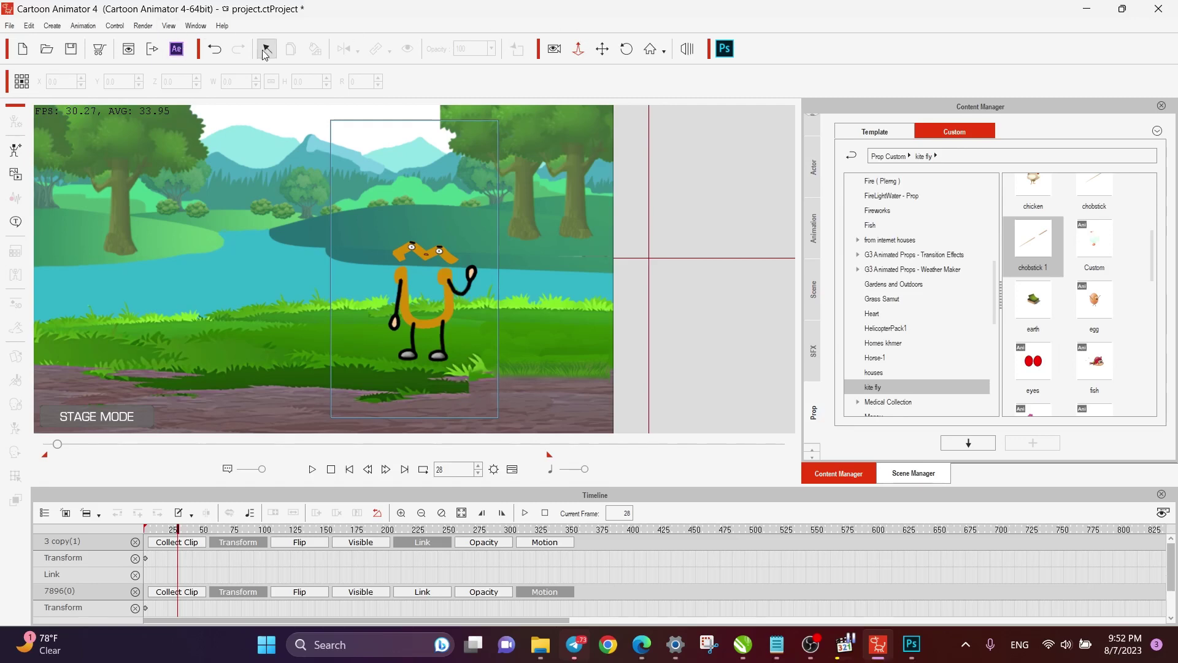
scroll(468, 294, "up", 5)
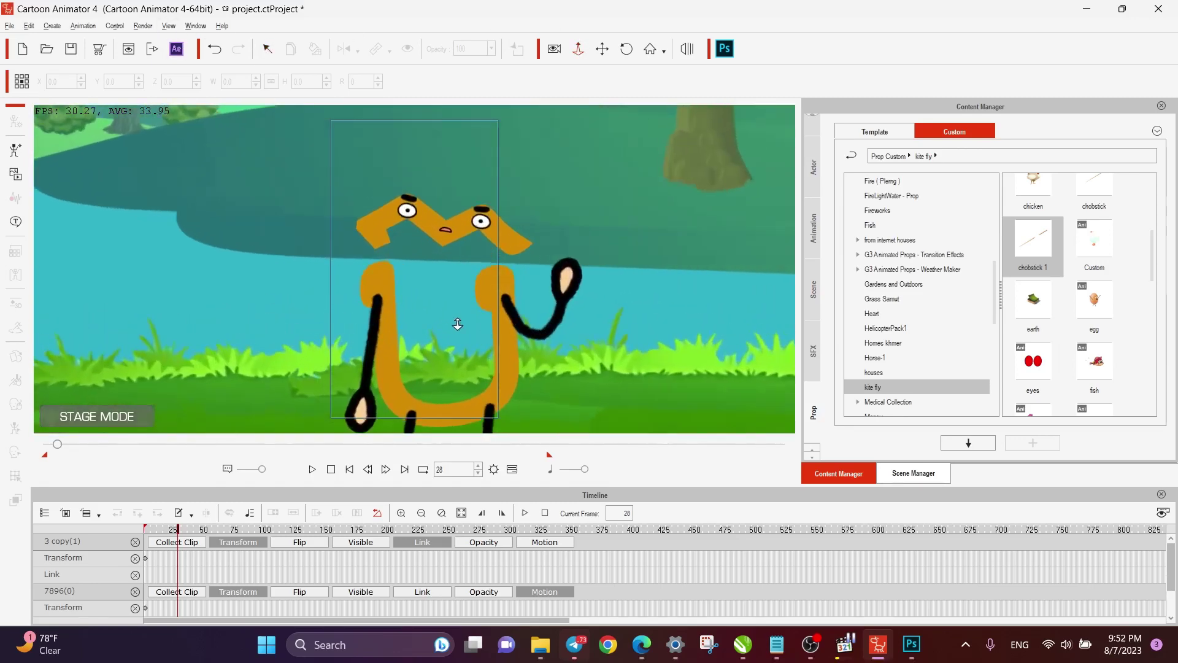
left_click_drag(412, 278, 406, 336)
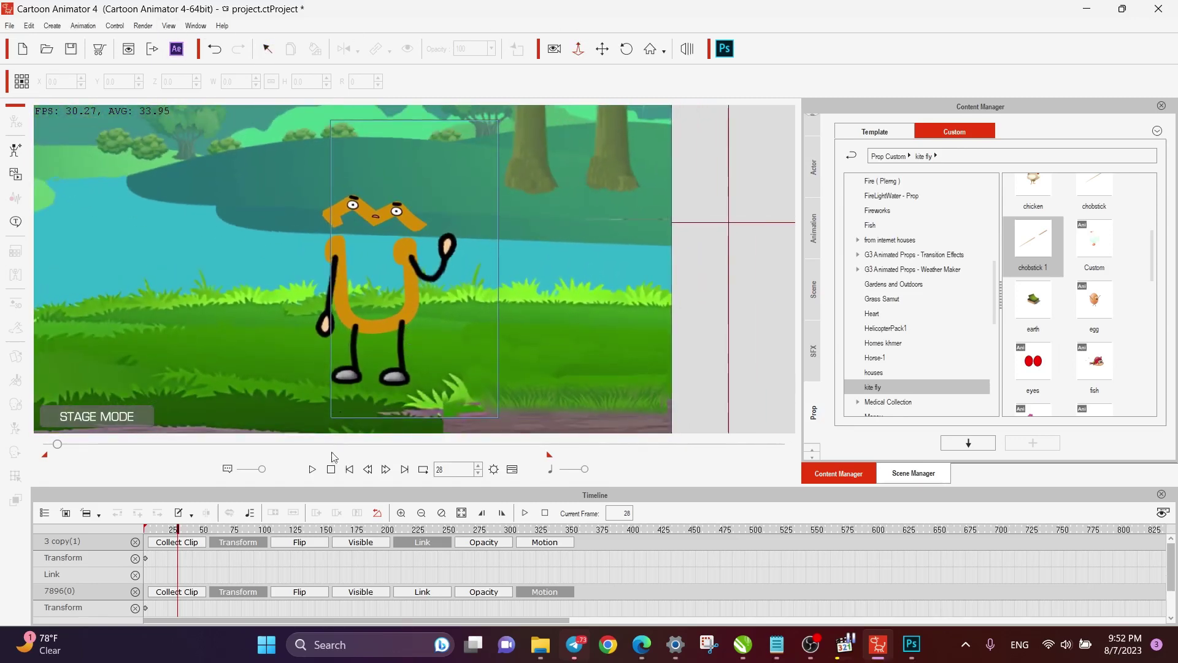
Show only the orange character's tracks in the timeline, swap its transform track for the motion track, and go to frame 21.
left_click(268, 49)
left_click(407, 266)
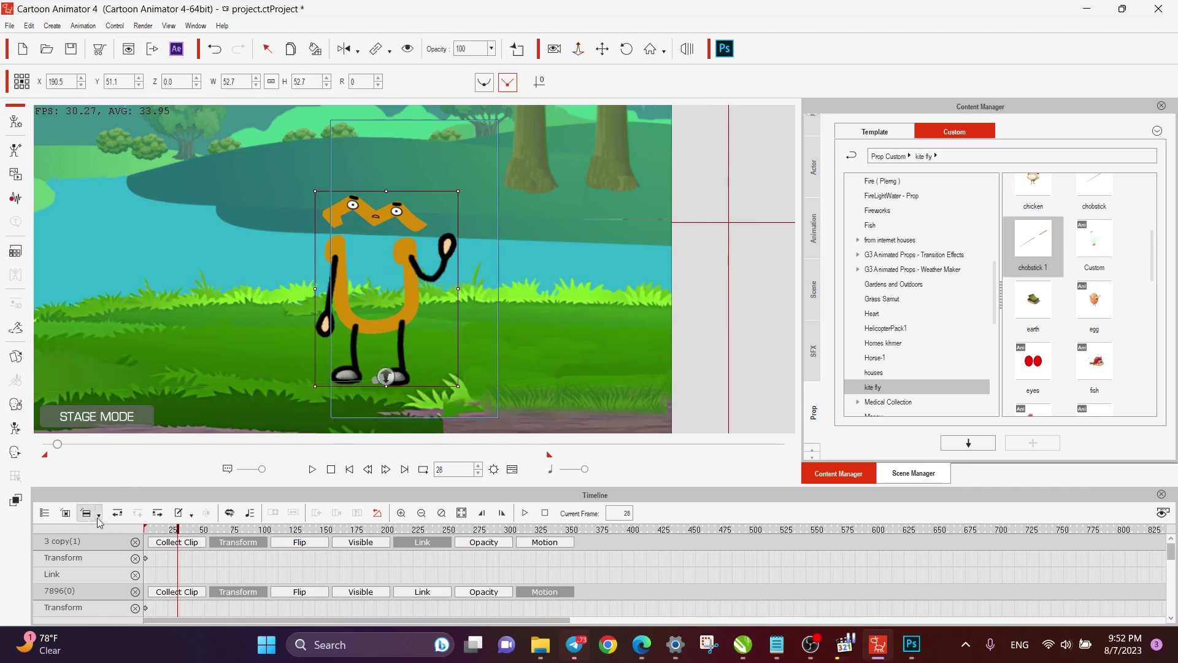
left_click(65, 513)
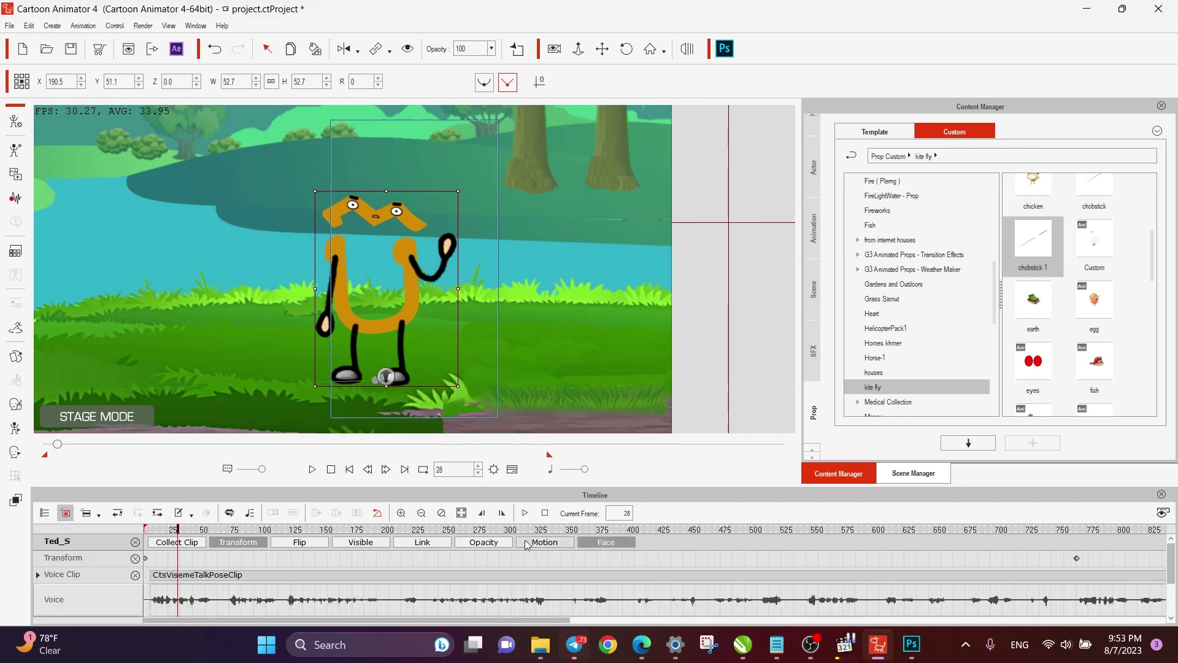
left_click(238, 543)
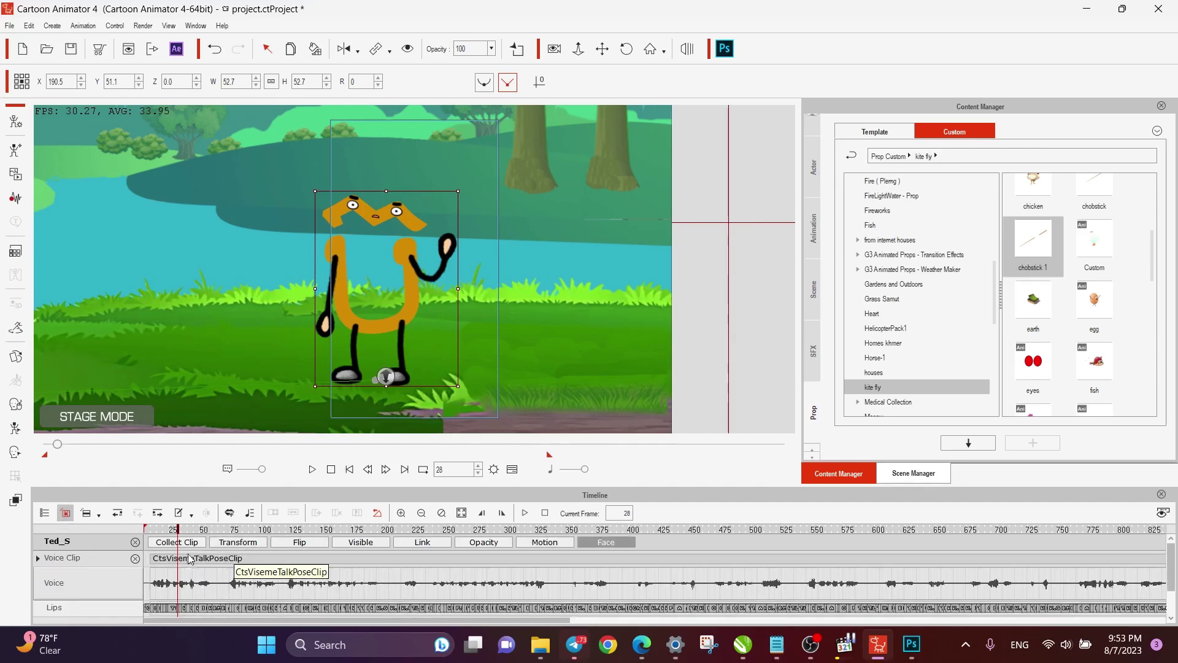
left_click(183, 531)
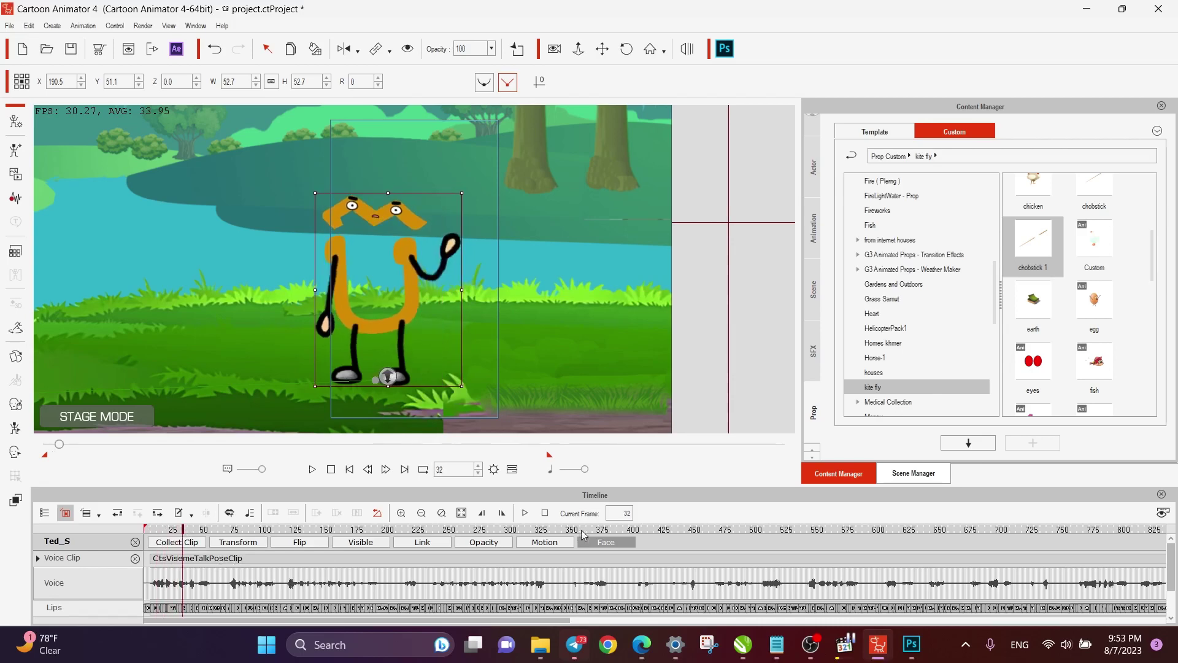
left_click(554, 543)
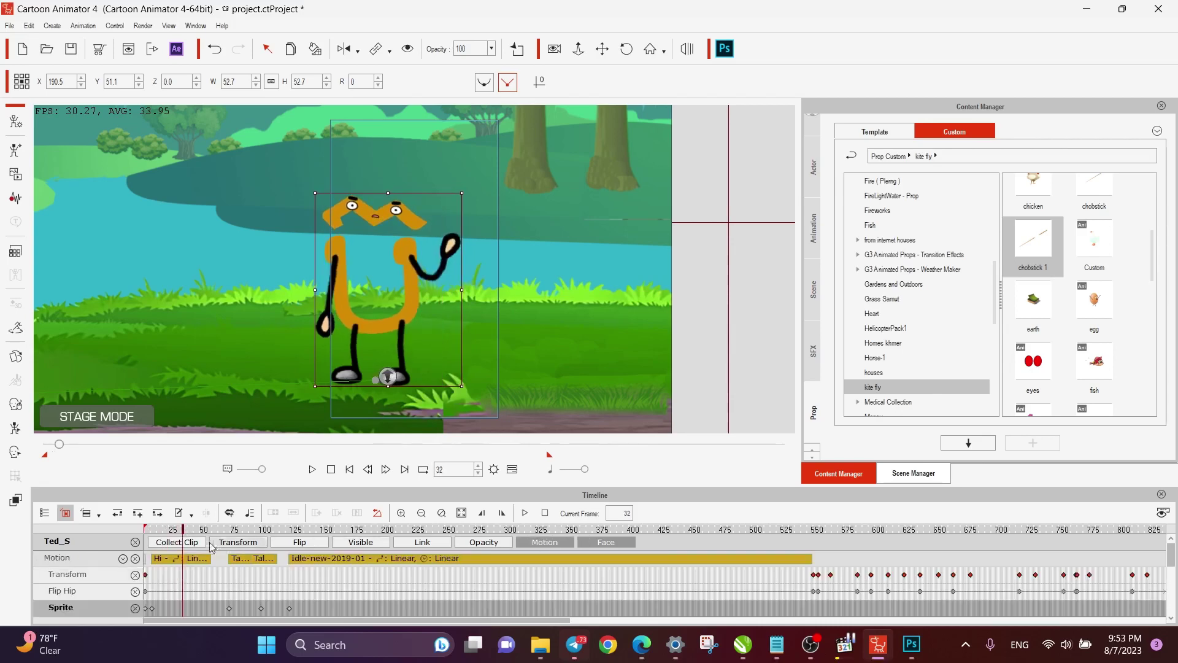
left_click_drag(175, 531, 172, 542)
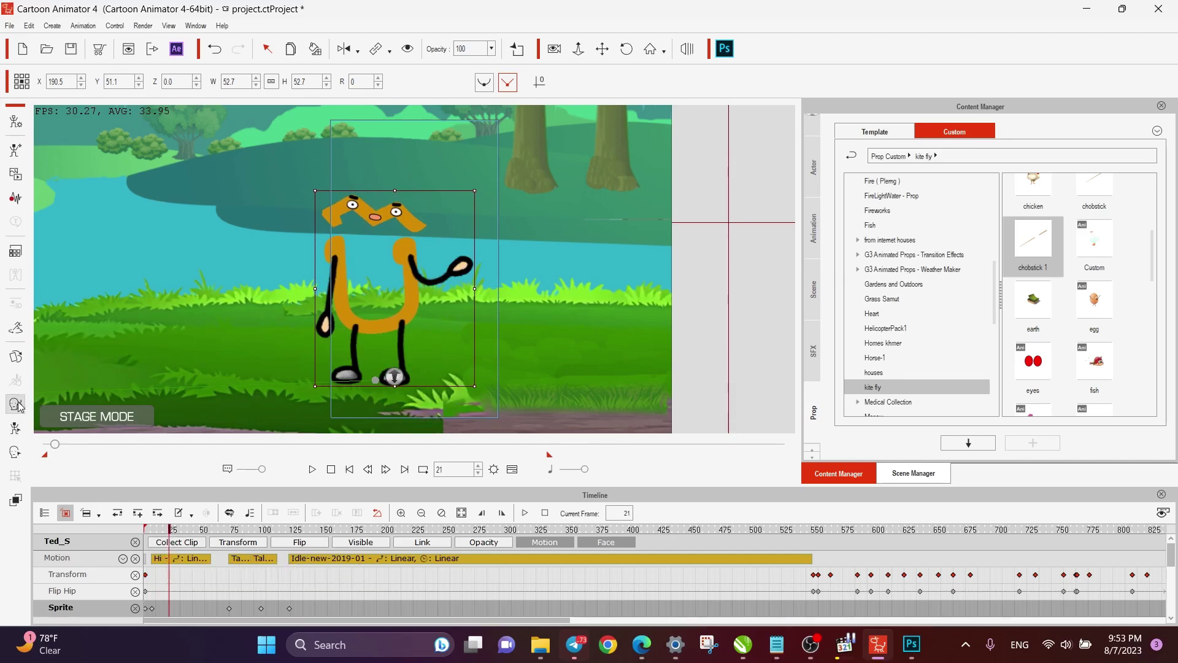
Open the orange character's sprite editor and examine the body sprites available for its left and right hands.
left_click(16, 356)
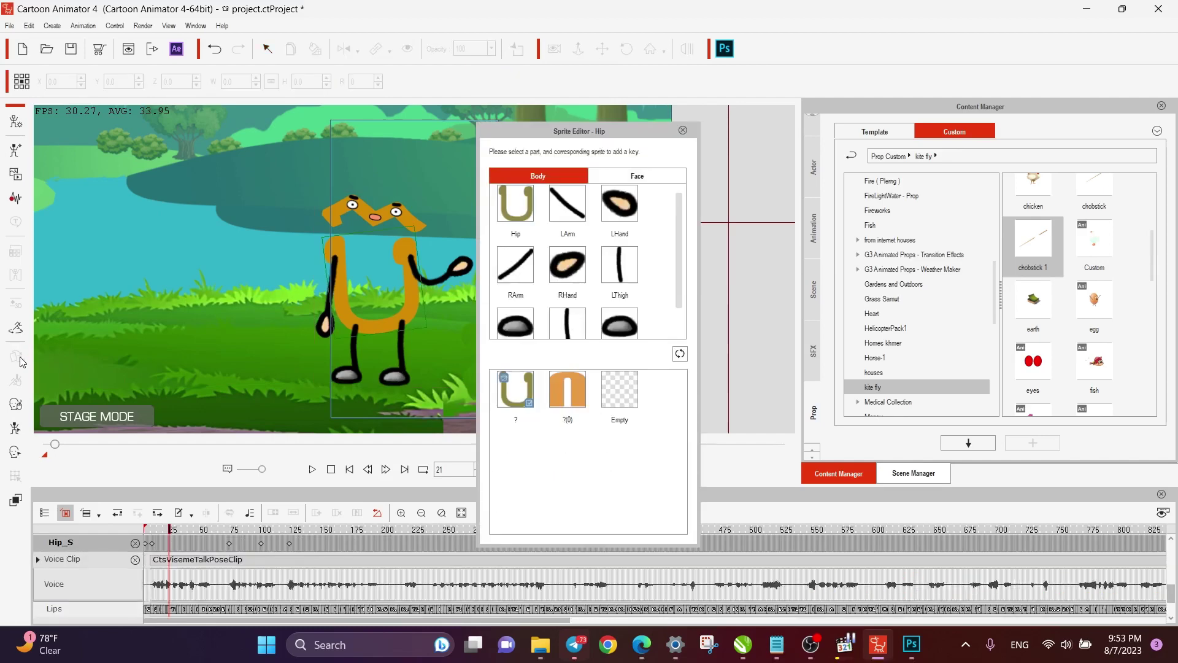
left_click_drag(604, 136, 730, 126)
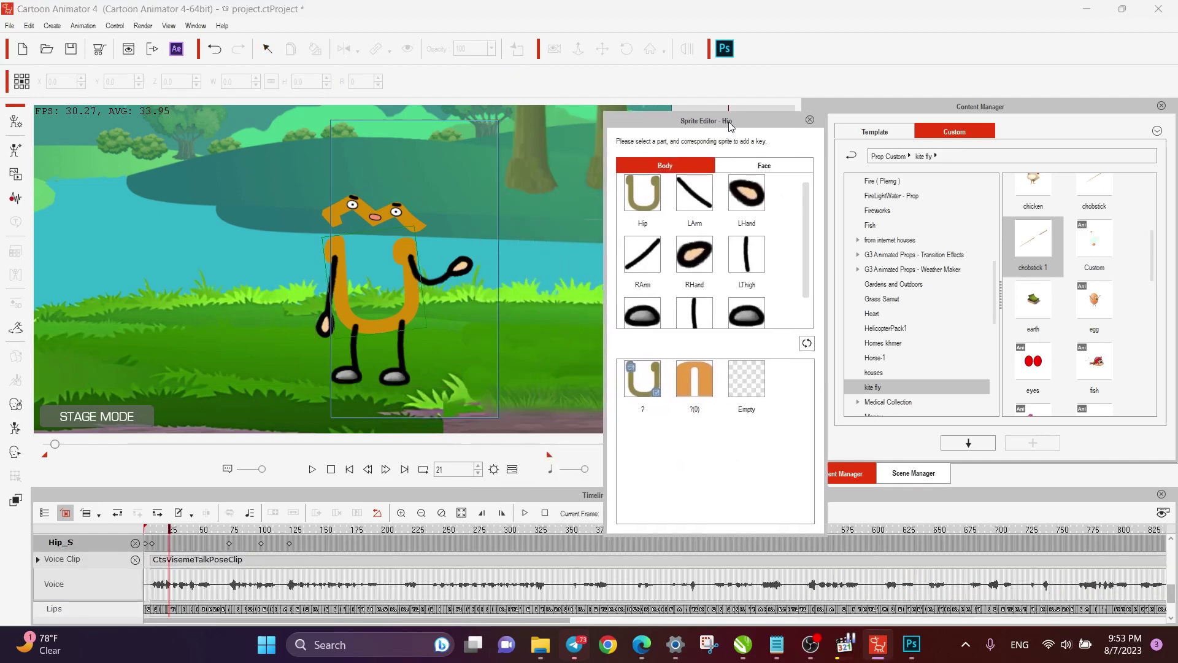
scroll(810, 268, "down", 1)
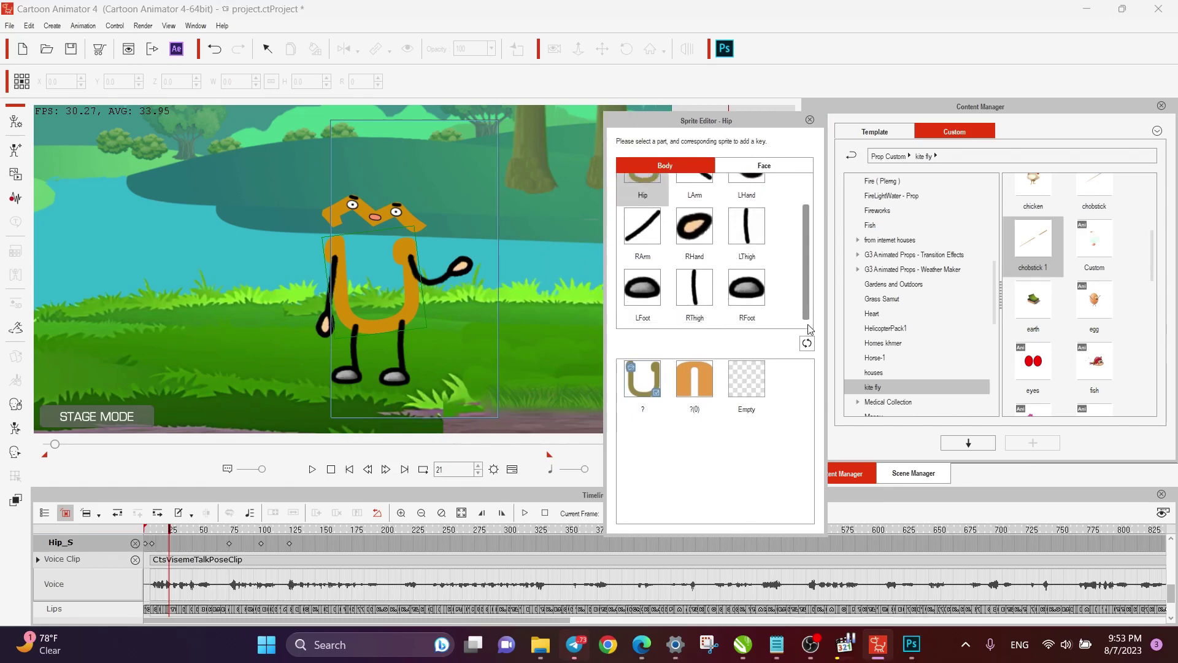
scroll(815, 268, "up", 1)
left_click(746, 191)
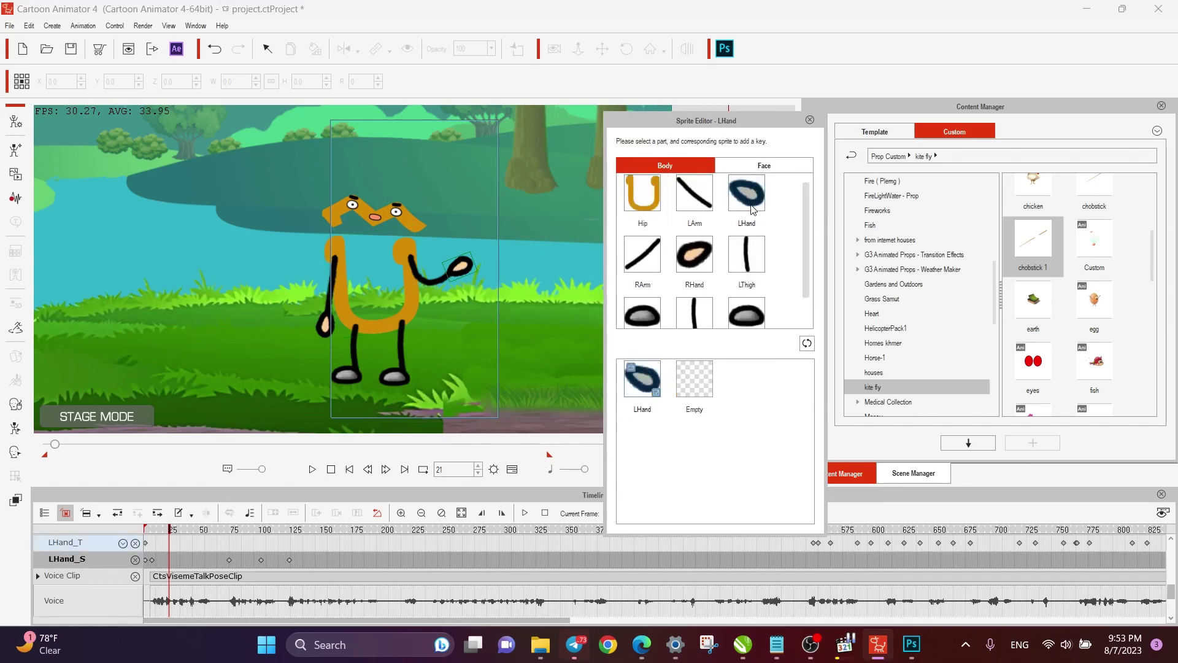
left_click(694, 254)
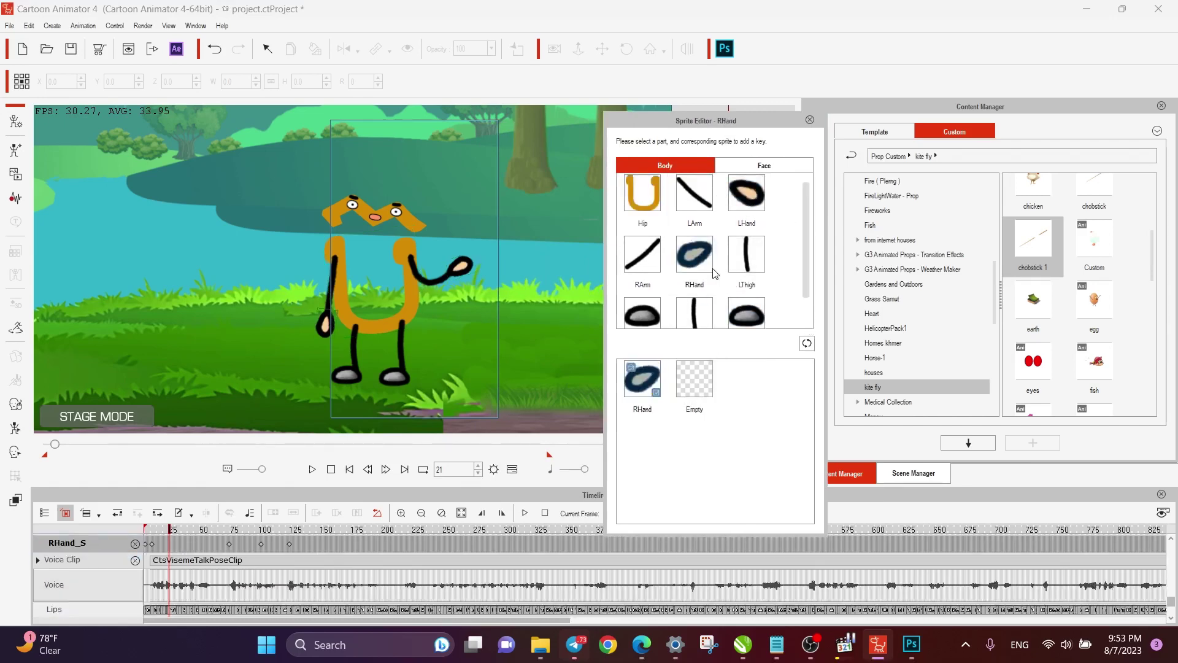
left_click(696, 195)
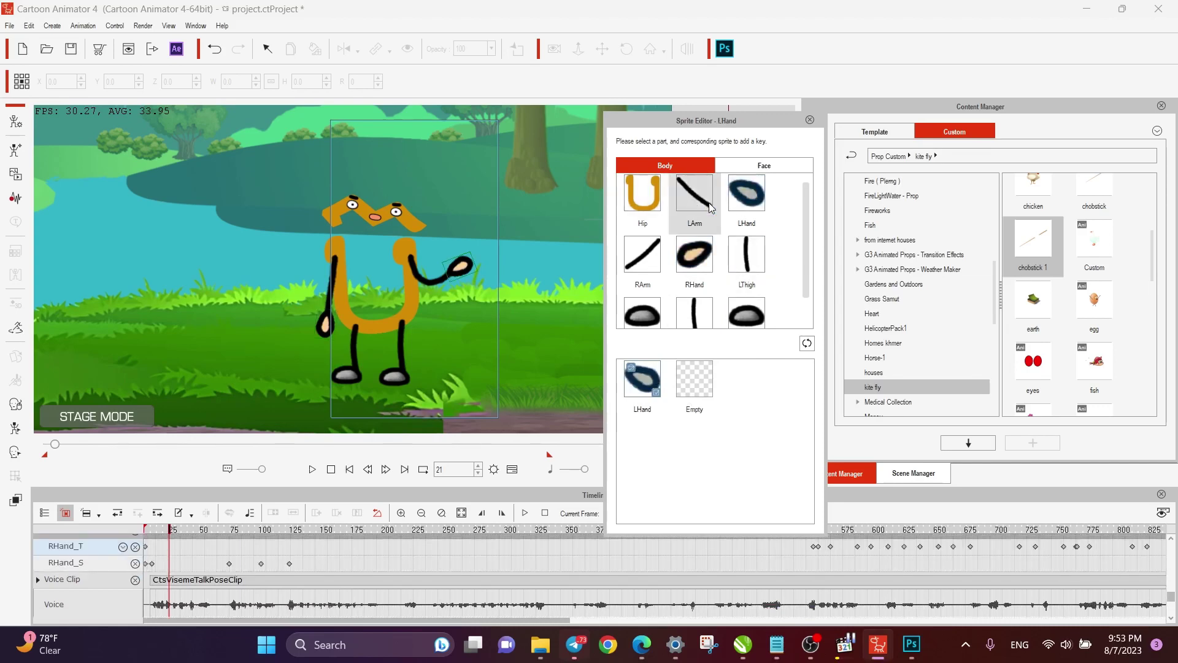
left_click(746, 193)
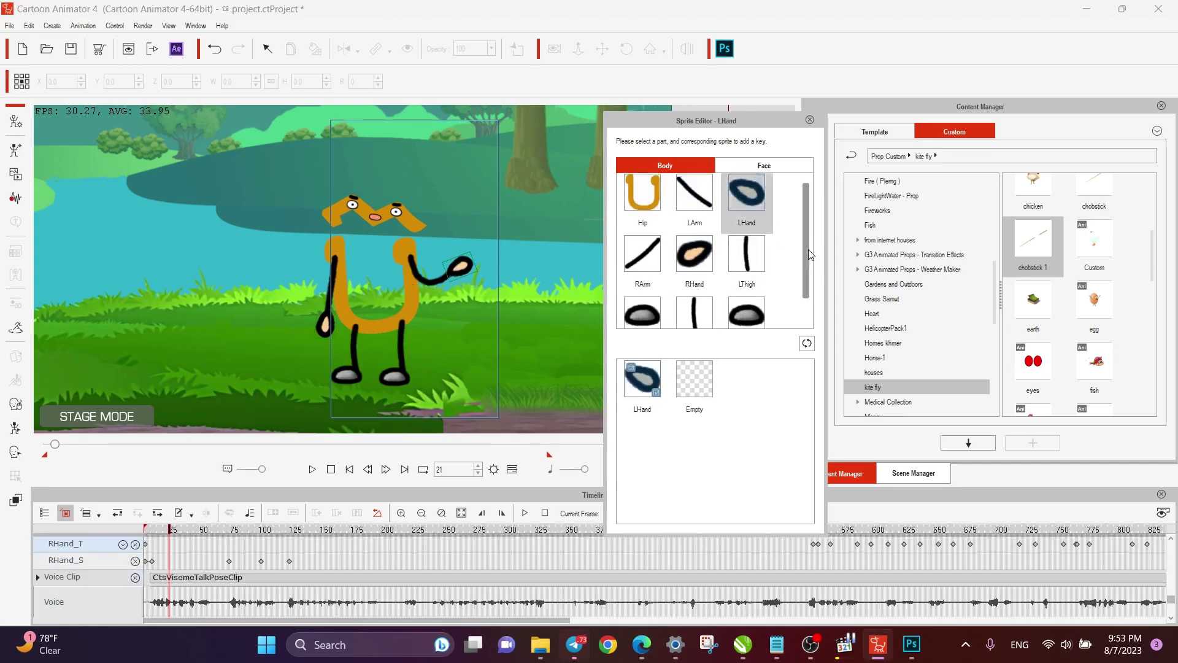
Examine the face part list and mouth sprites in the sprite editor, then close the editor.
scroll(808, 249, "down", 1)
left_click(761, 167)
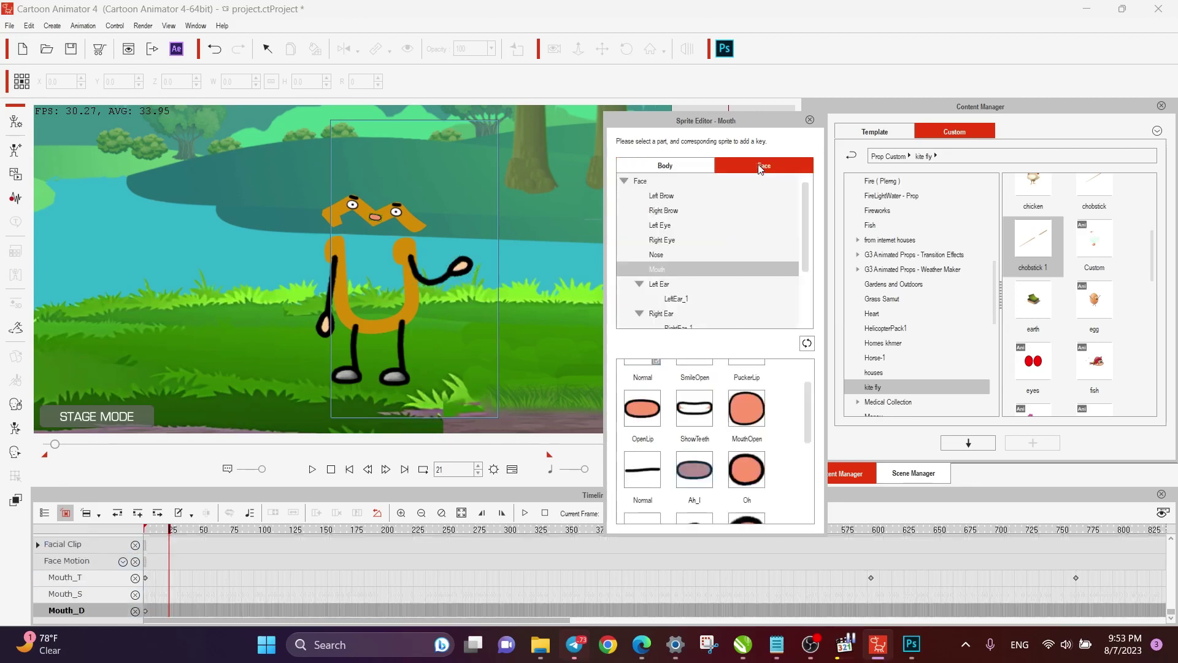
scroll(804, 249, "down", 2)
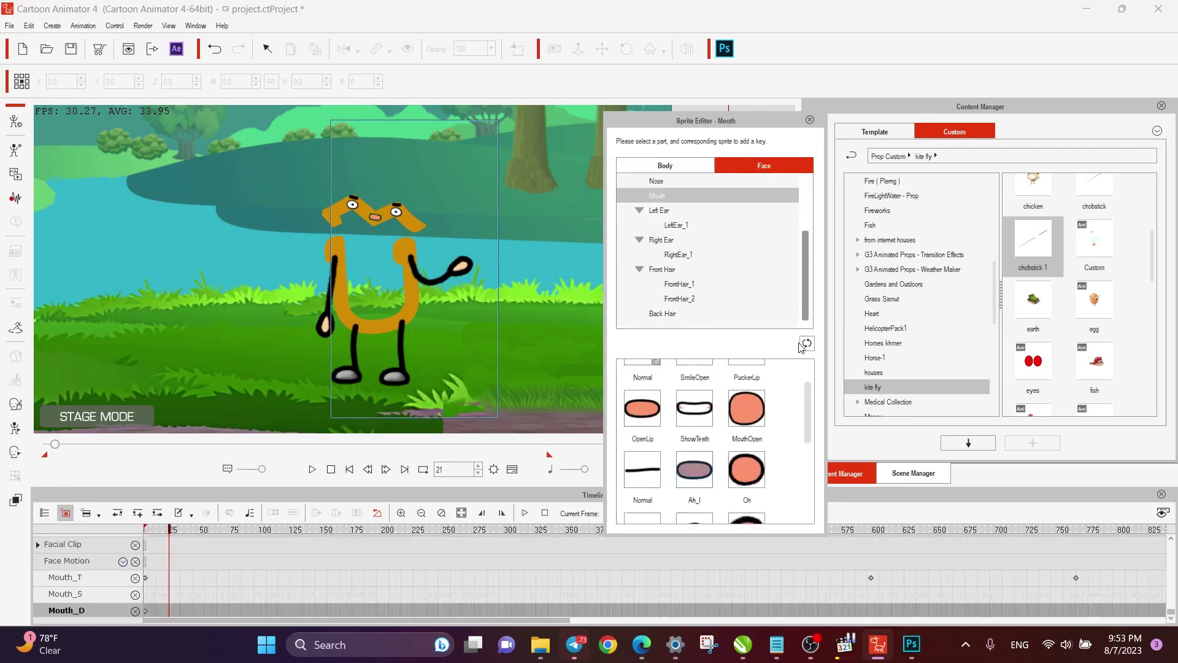
scroll(804, 451, "down", 5)
scroll(815, 497, "up", 1)
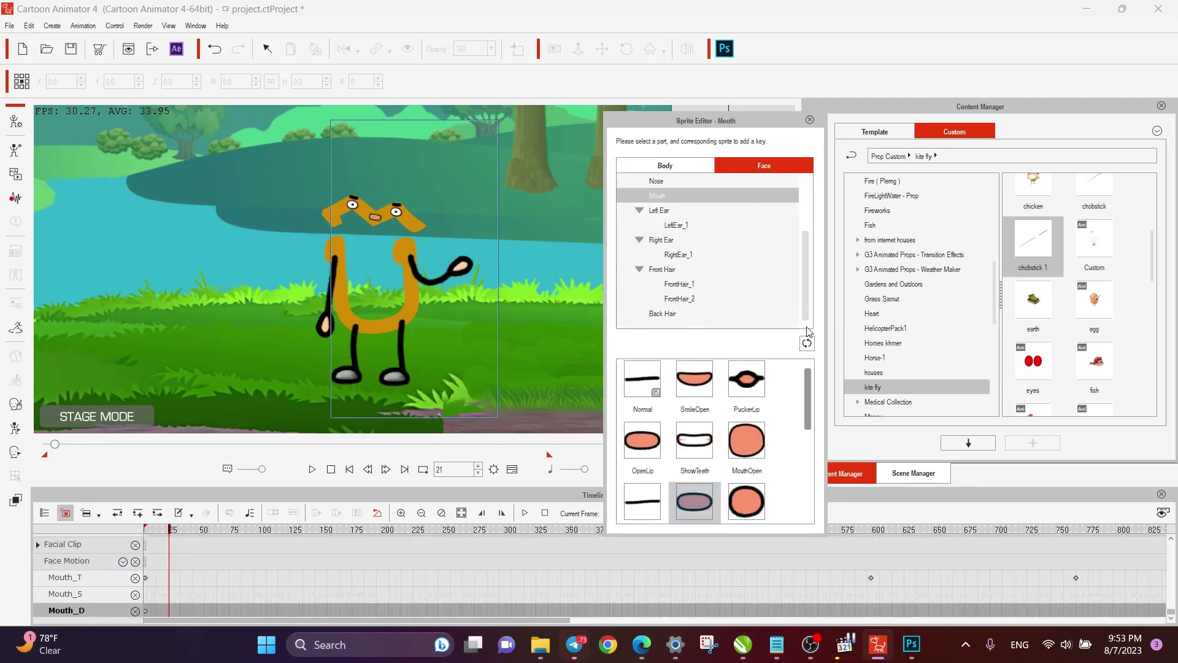
left_click(805, 124)
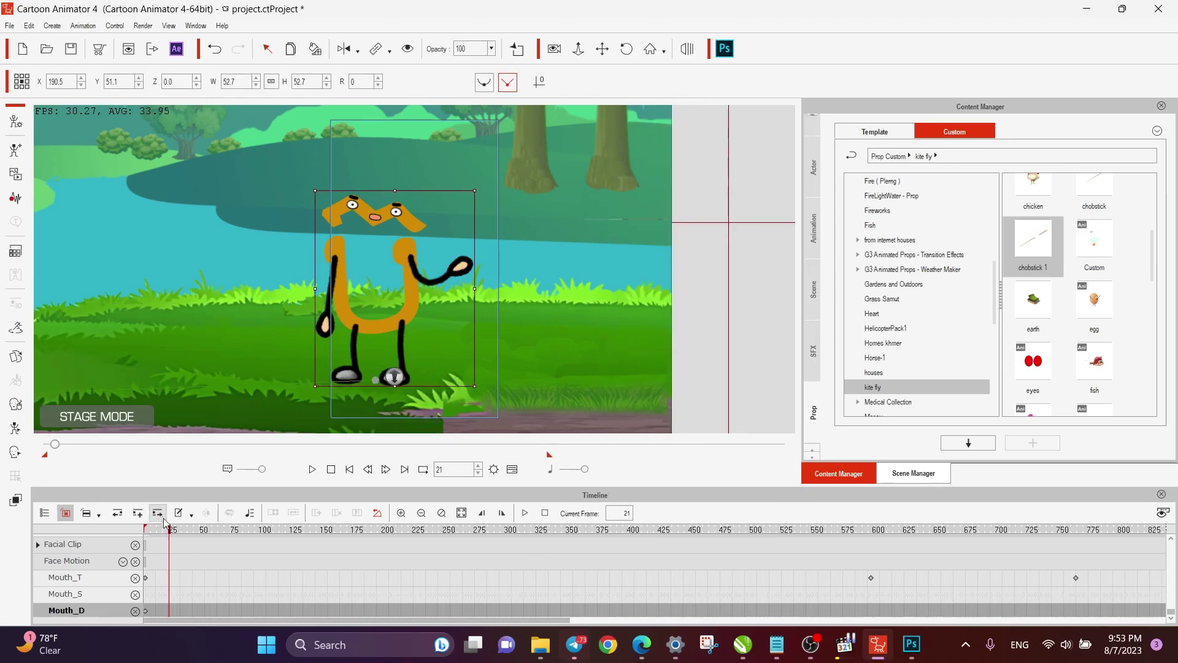
Preview the orange character's talking animation from frame 21 to frame 109.
key("space")
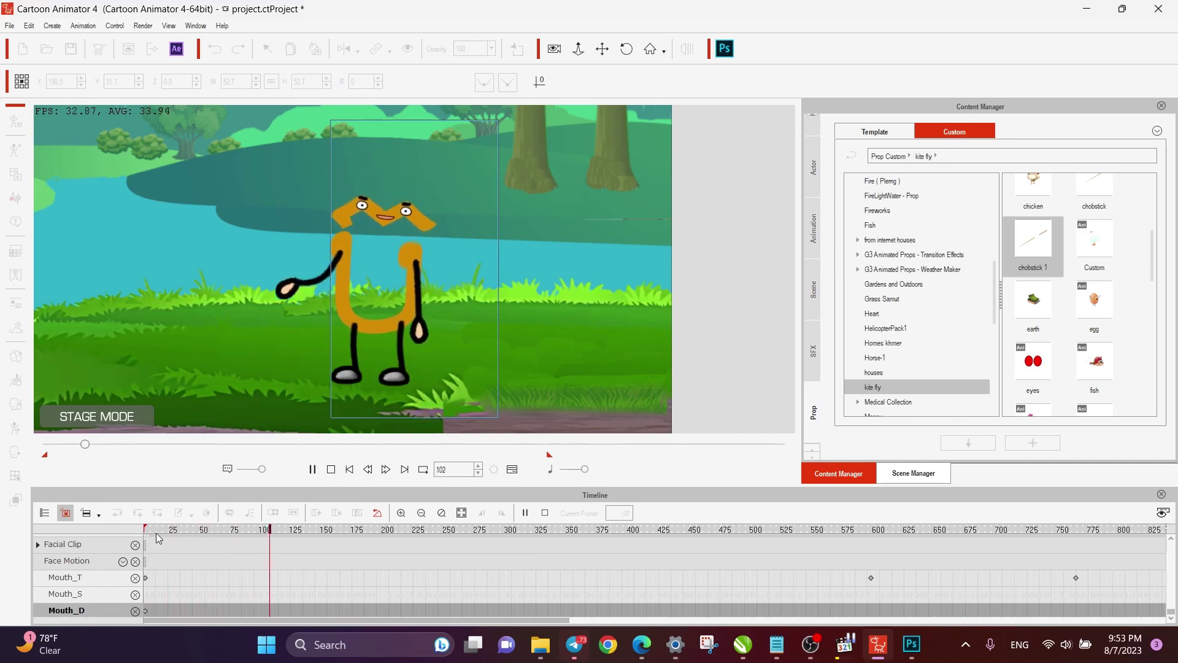
key("space")
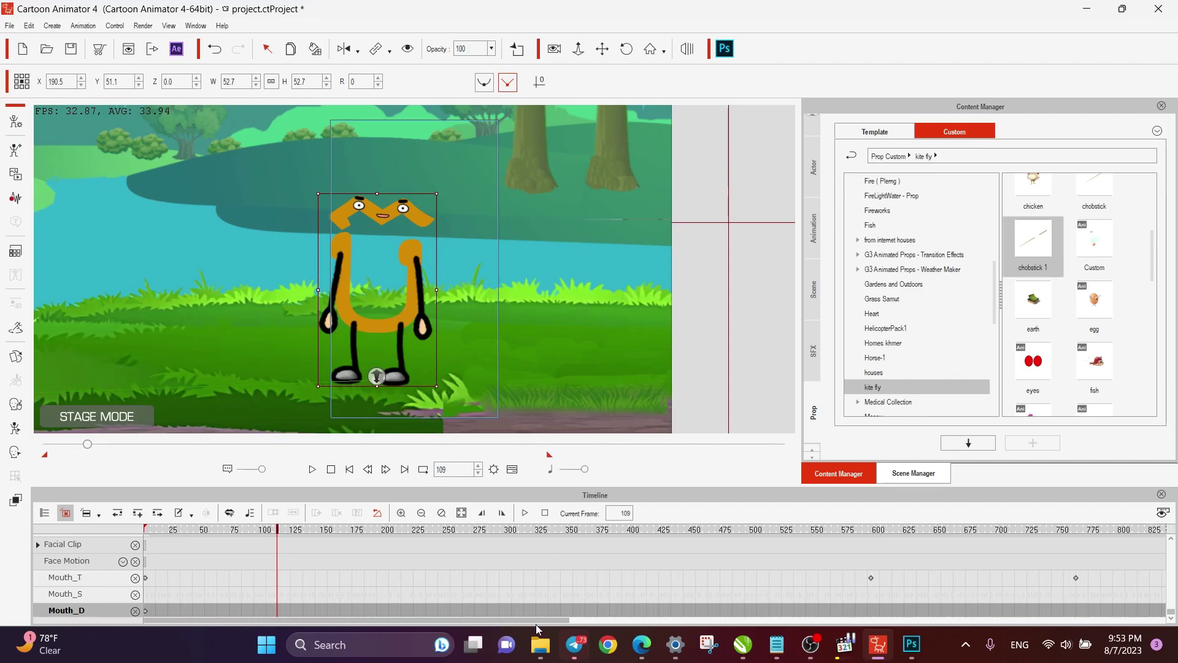
left_click_drag(569, 620, 325, 622)
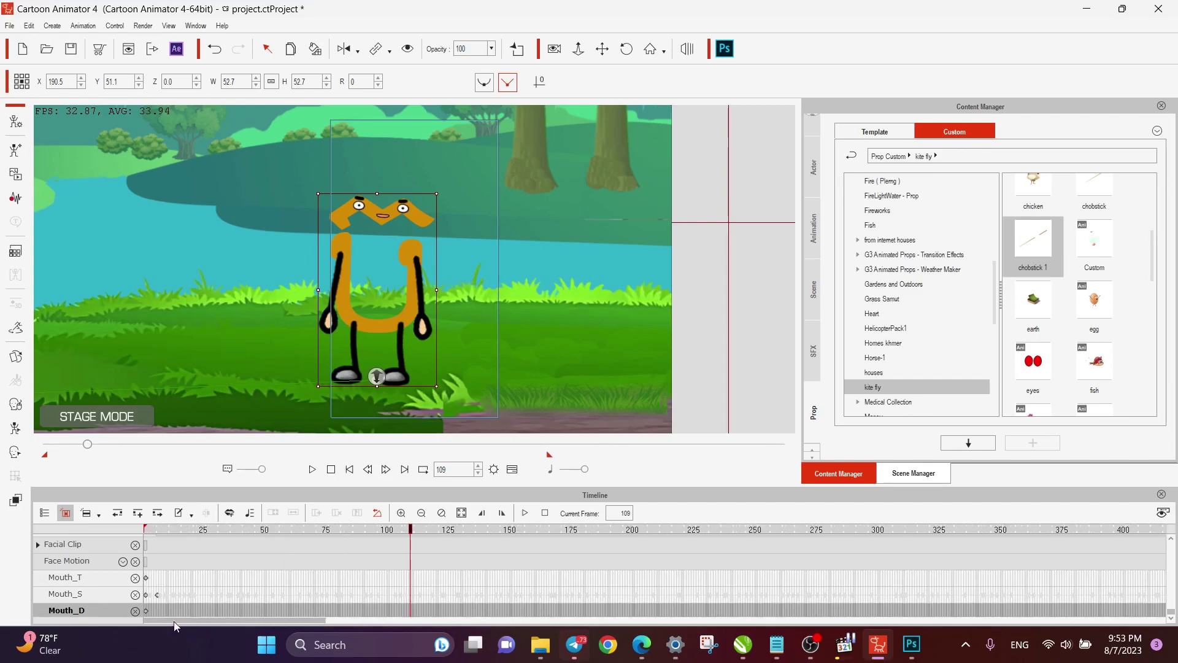
left_click_drag(387, 352, 432, 338)
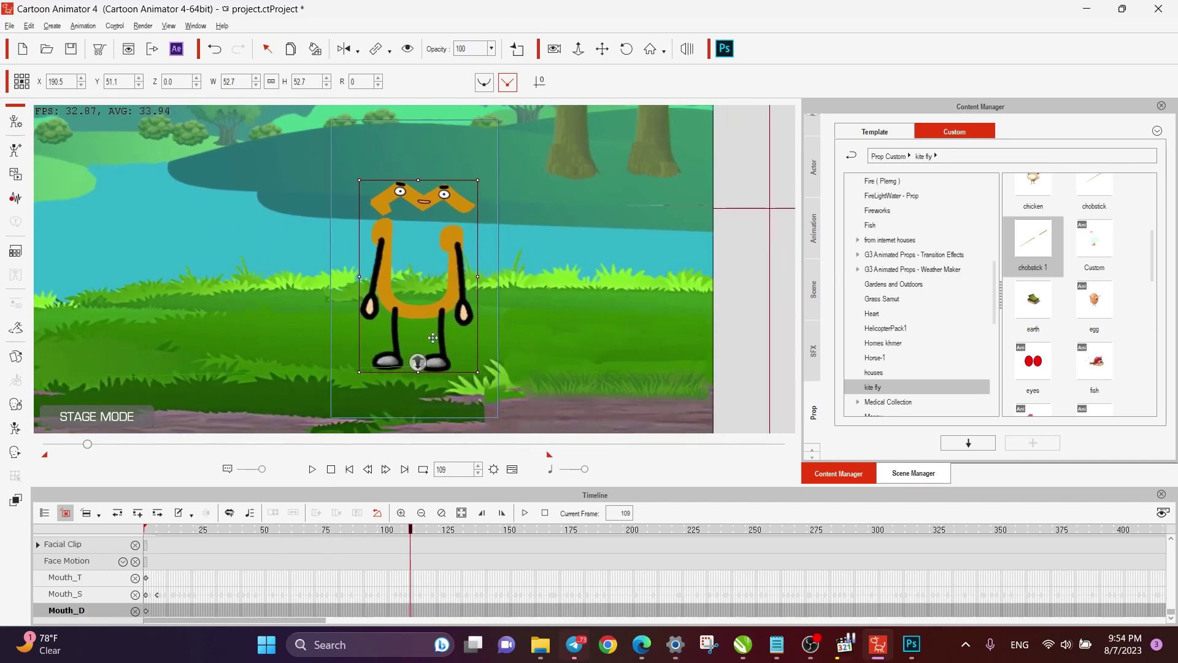
Show the project tracks in the timeline and display the Camera track.
left_click(47, 510)
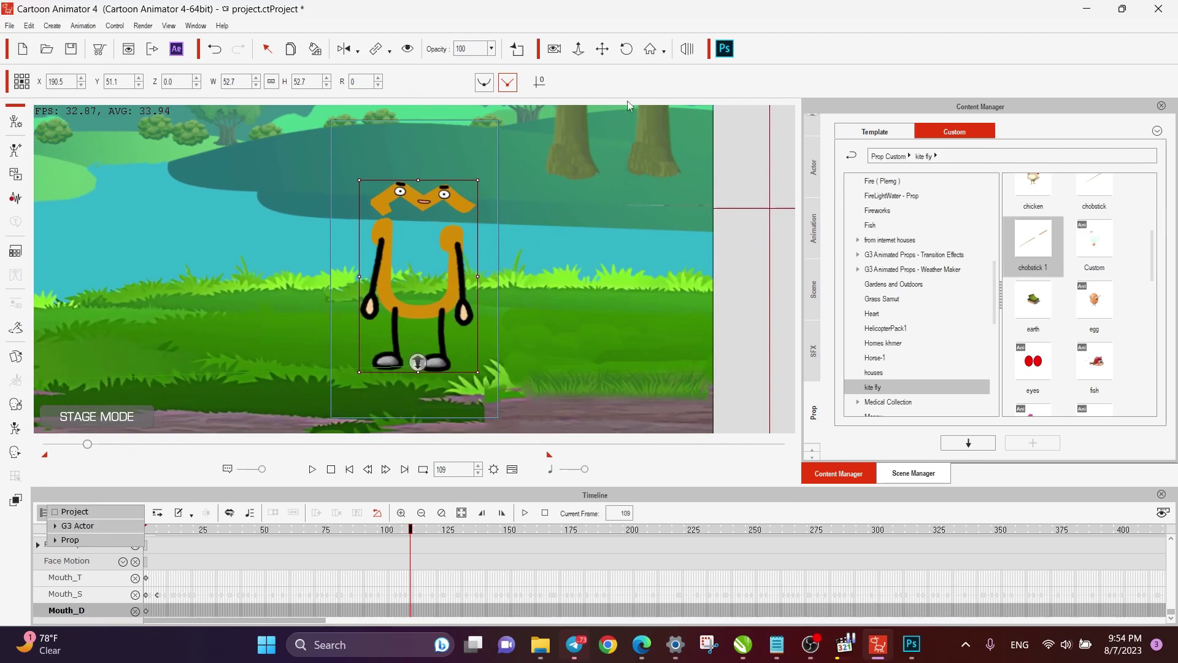
left_click(821, 46)
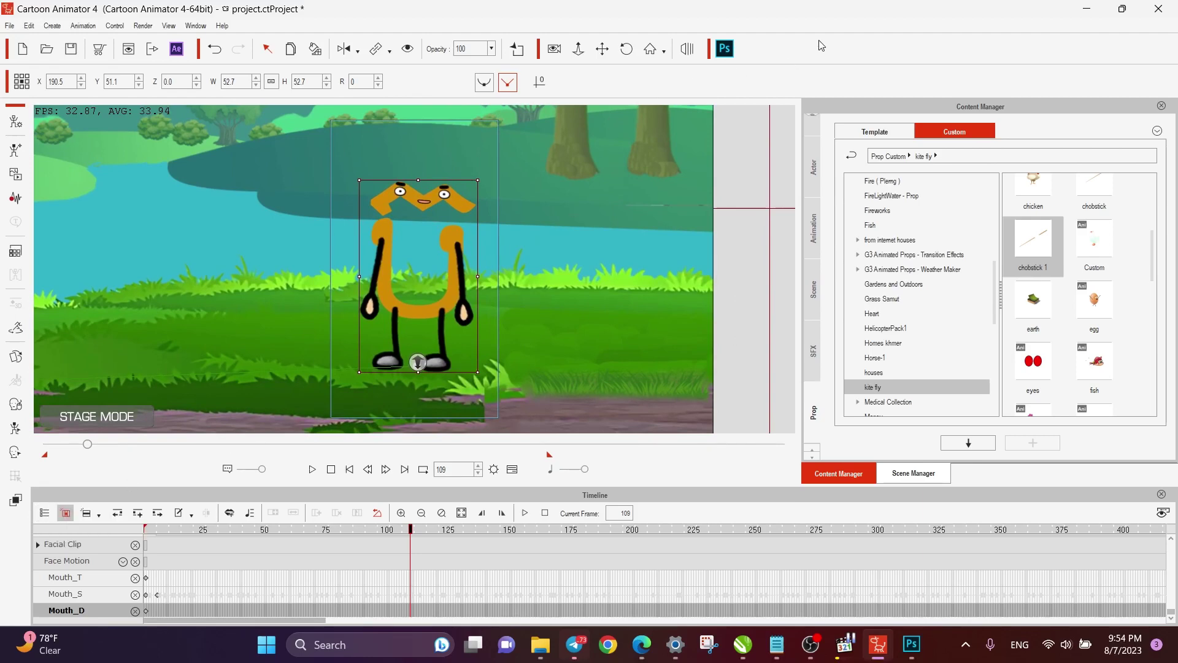
left_click(44, 514)
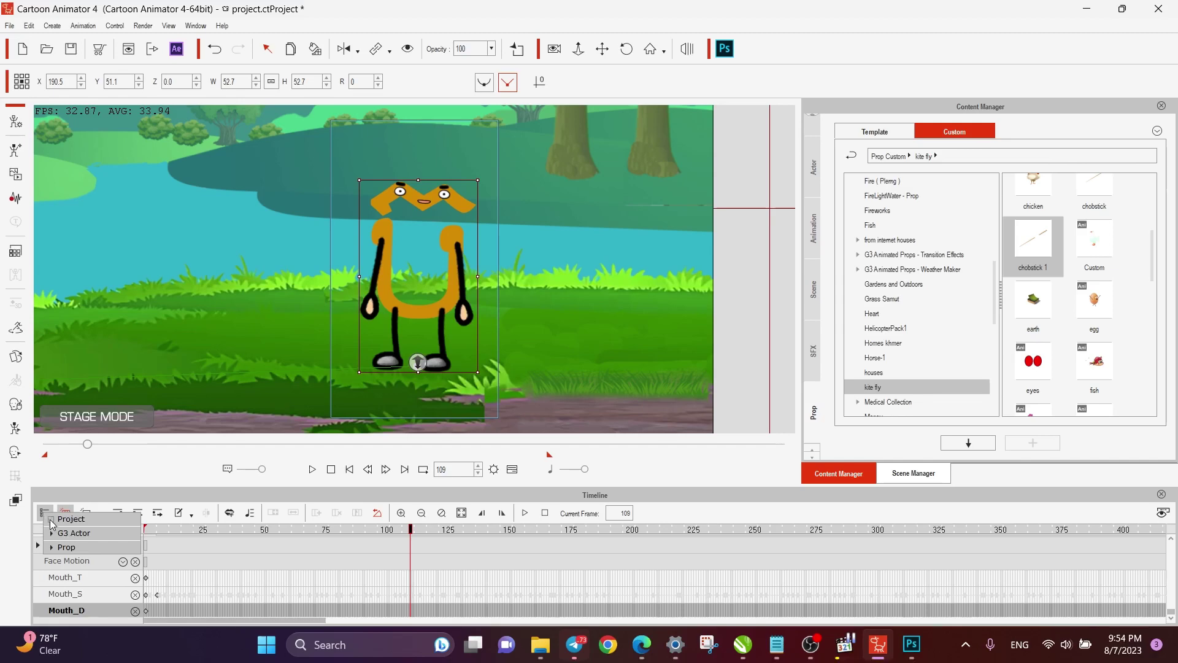
left_click(51, 519)
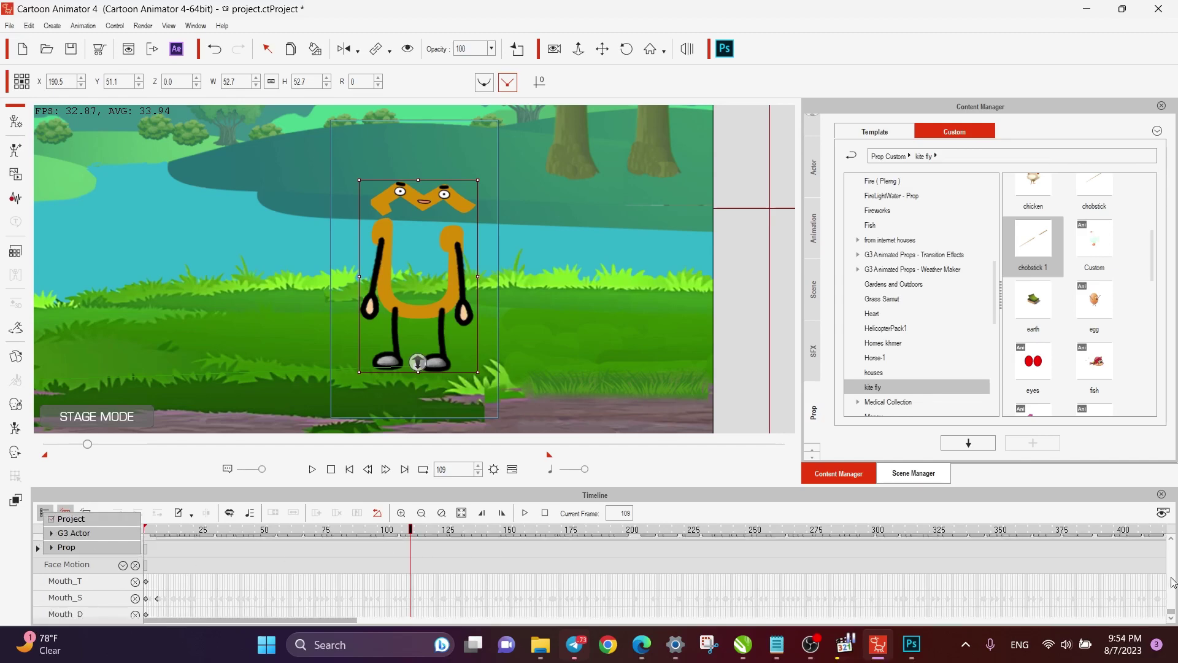
left_click_drag(1172, 615, 1176, 525)
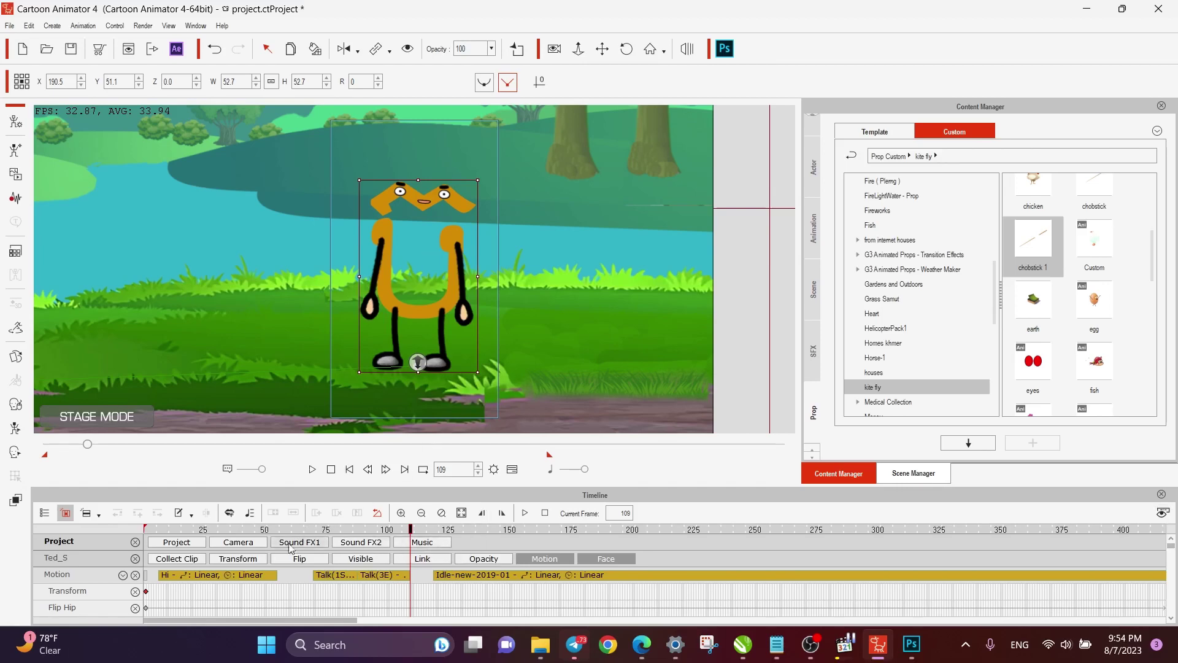
left_click(238, 542)
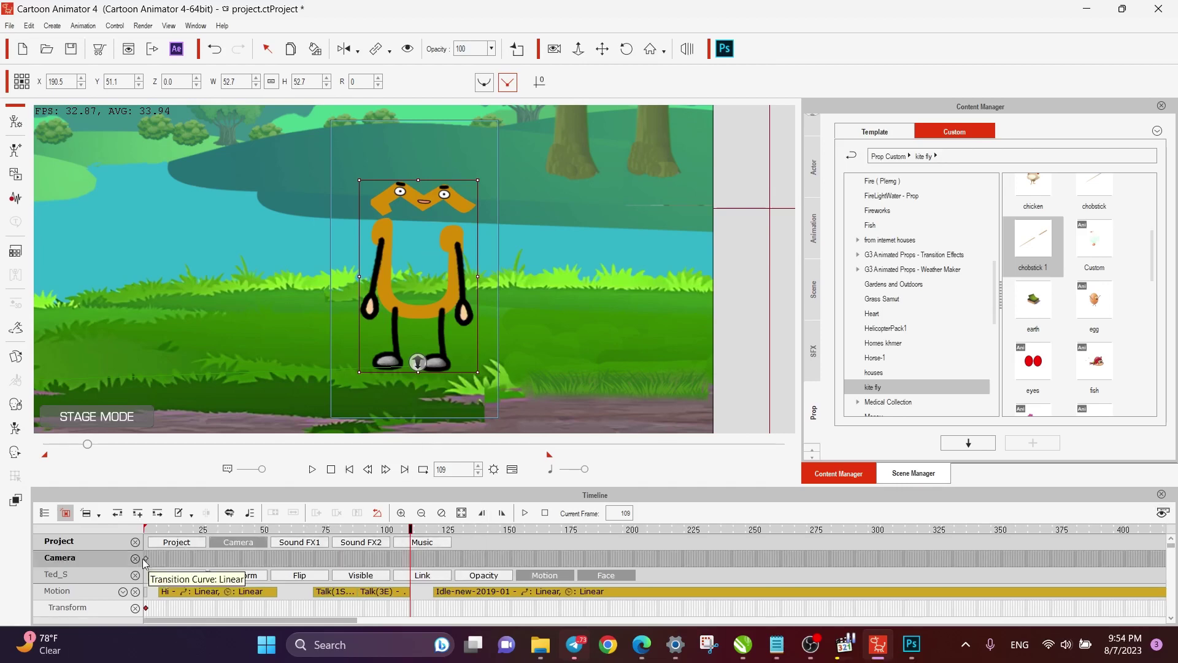
At the camera's first key, reframe the camera on the orange character at about X 190.8, Y 82.2, Z 786.2.
left_click(146, 559)
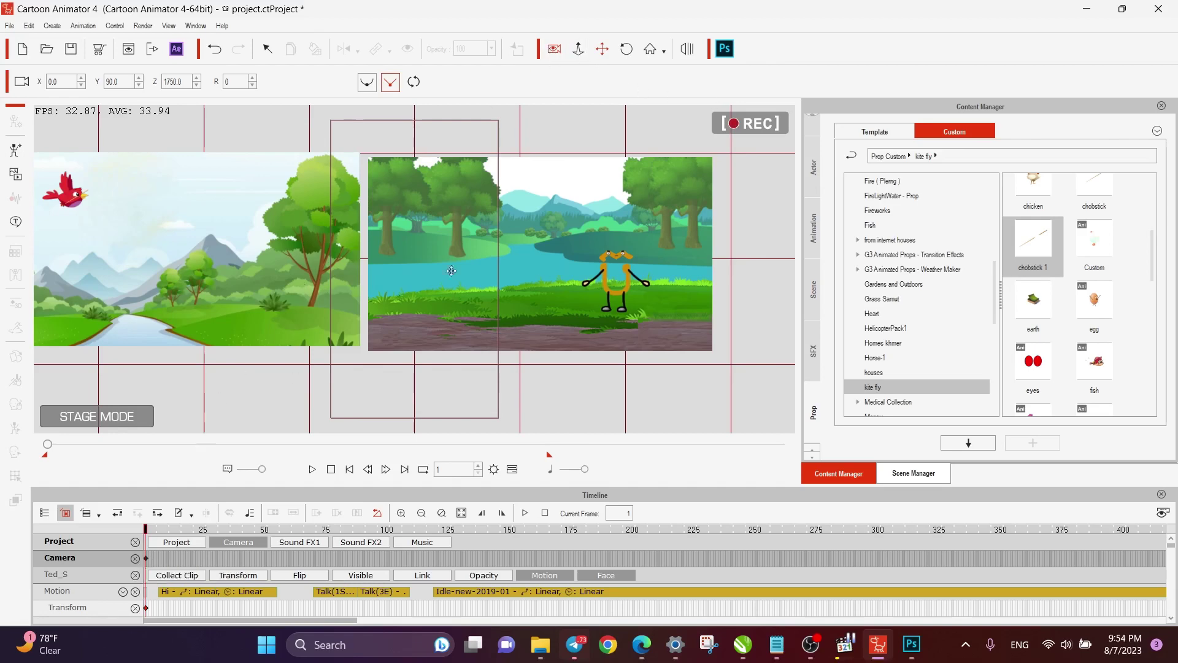
left_click(558, 52)
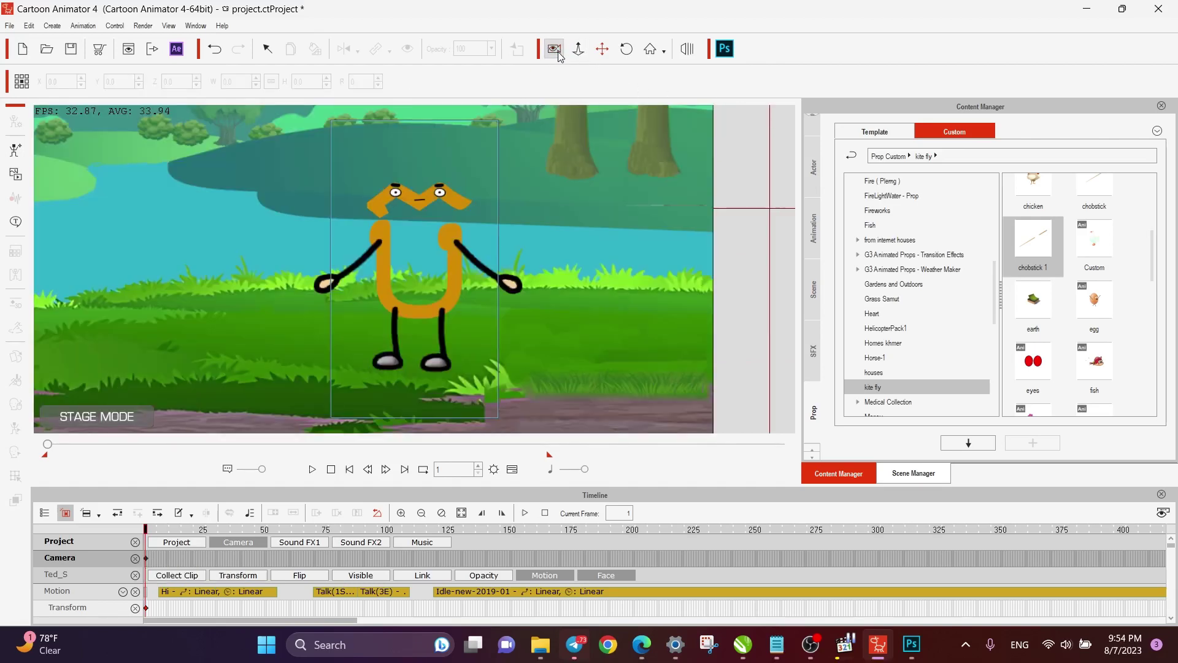
left_click(558, 52)
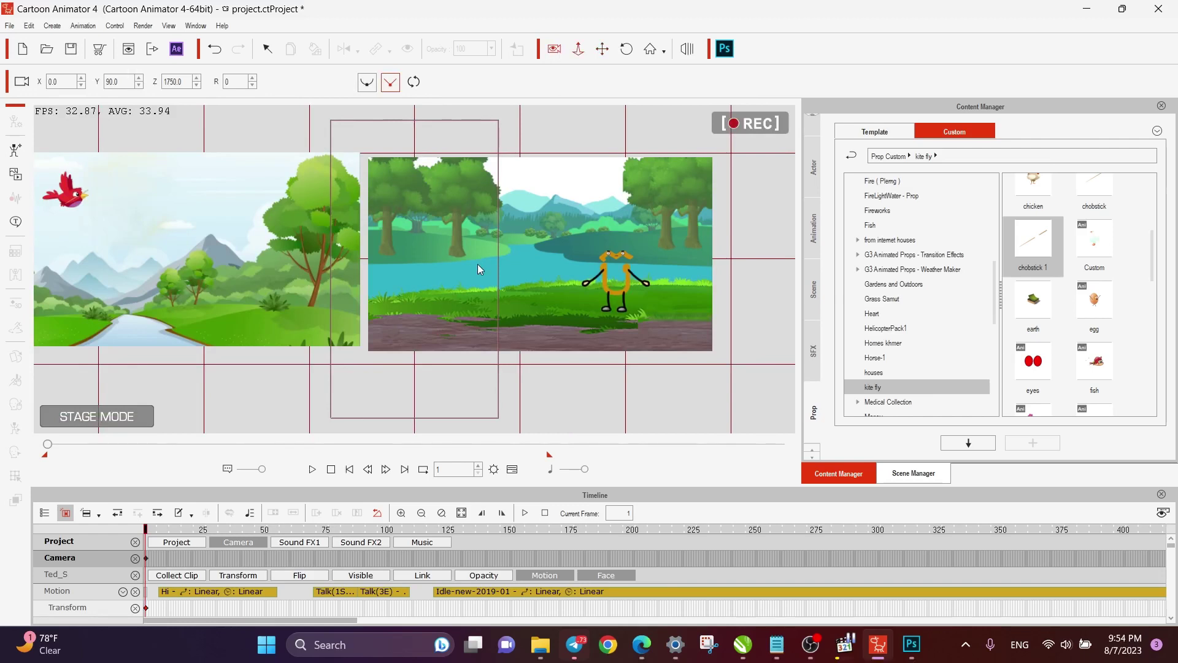
left_click_drag(485, 388, 263, 265)
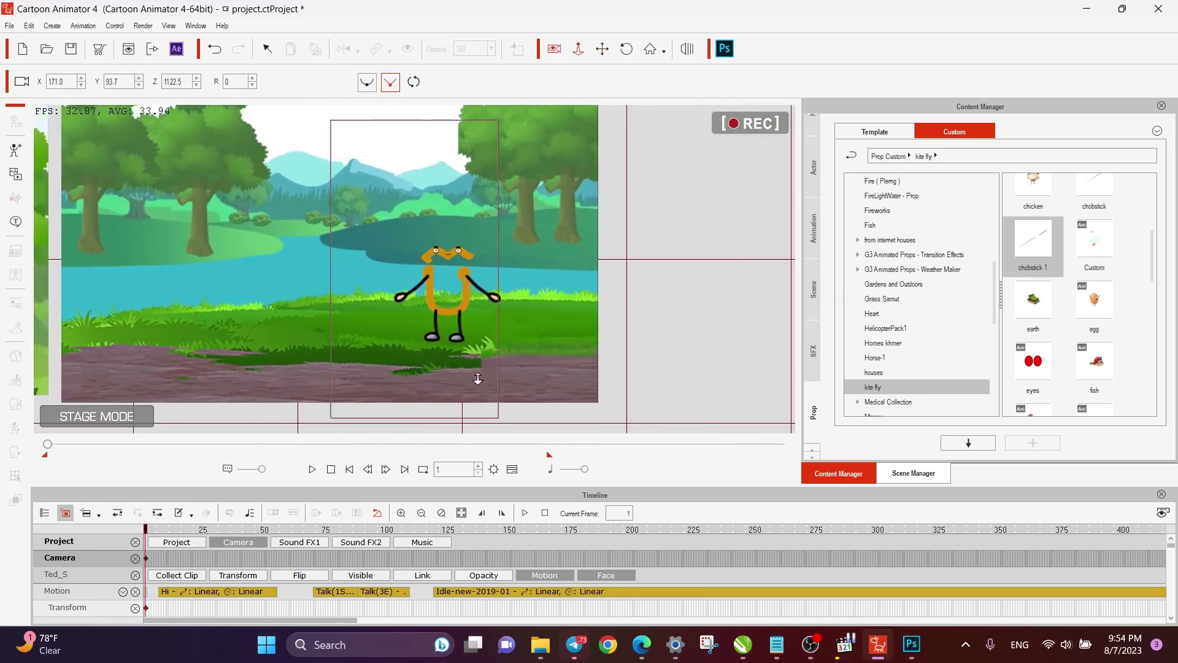
left_click_drag(478, 379, 324, 146)
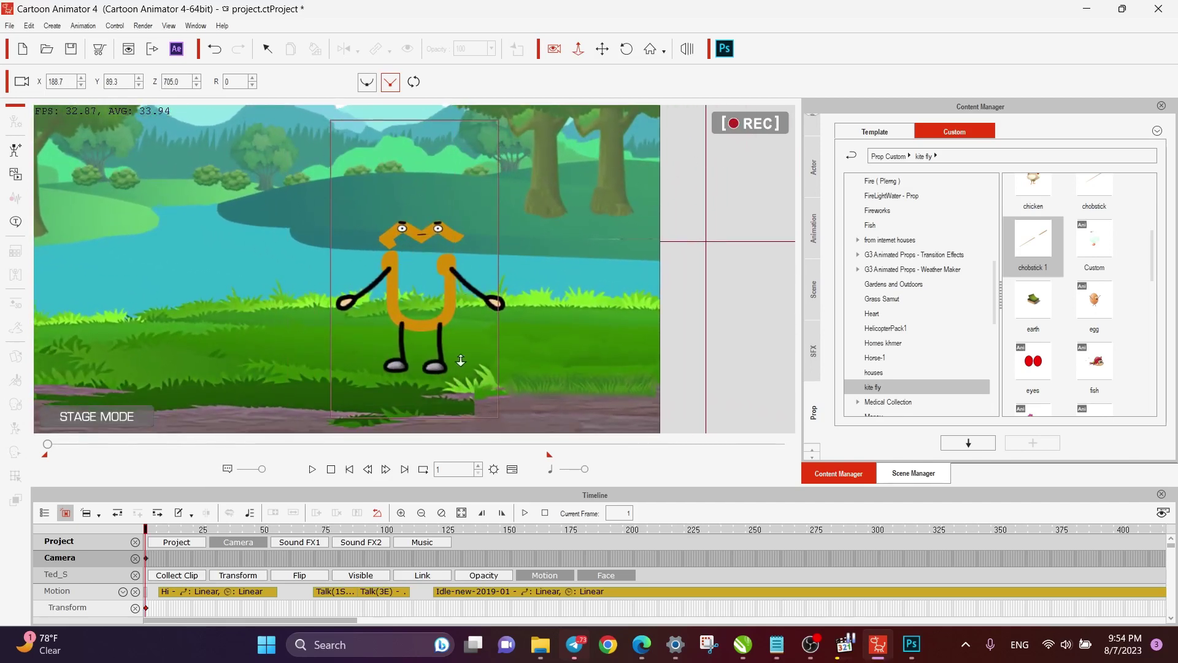
left_click_drag(461, 360, 436, 336)
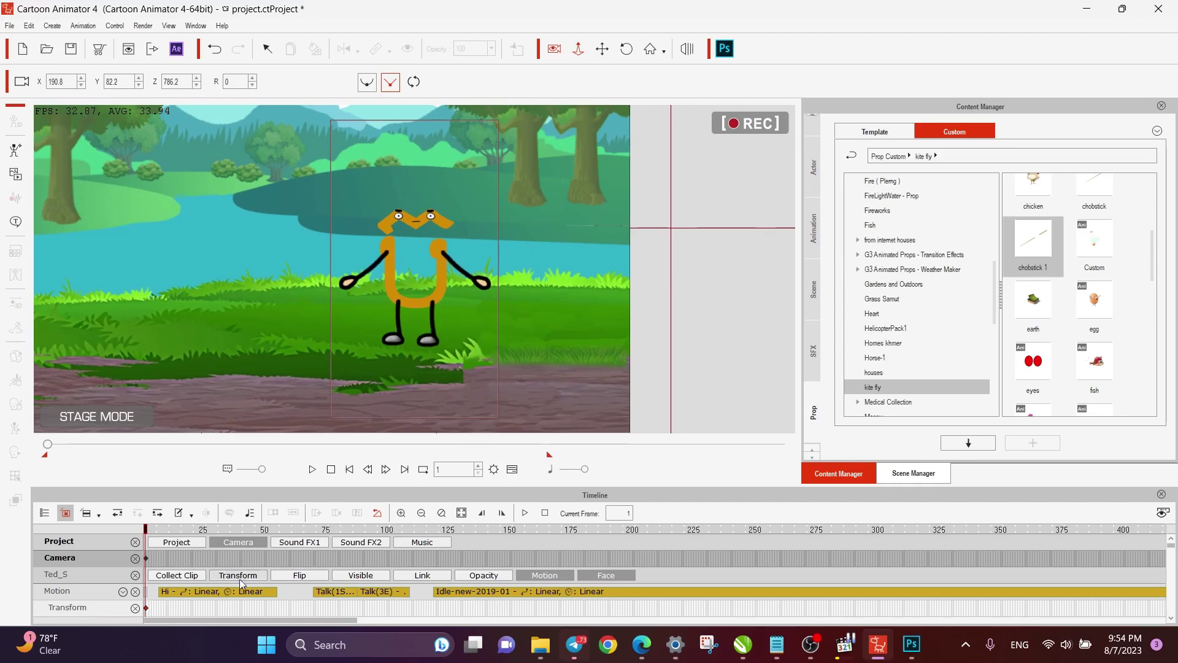
Preview the opening from the start, add a camera key at frame 113 with the same framing, and compare the two camera keys.
left_click_drag(146, 534, 155, 536)
key("space")
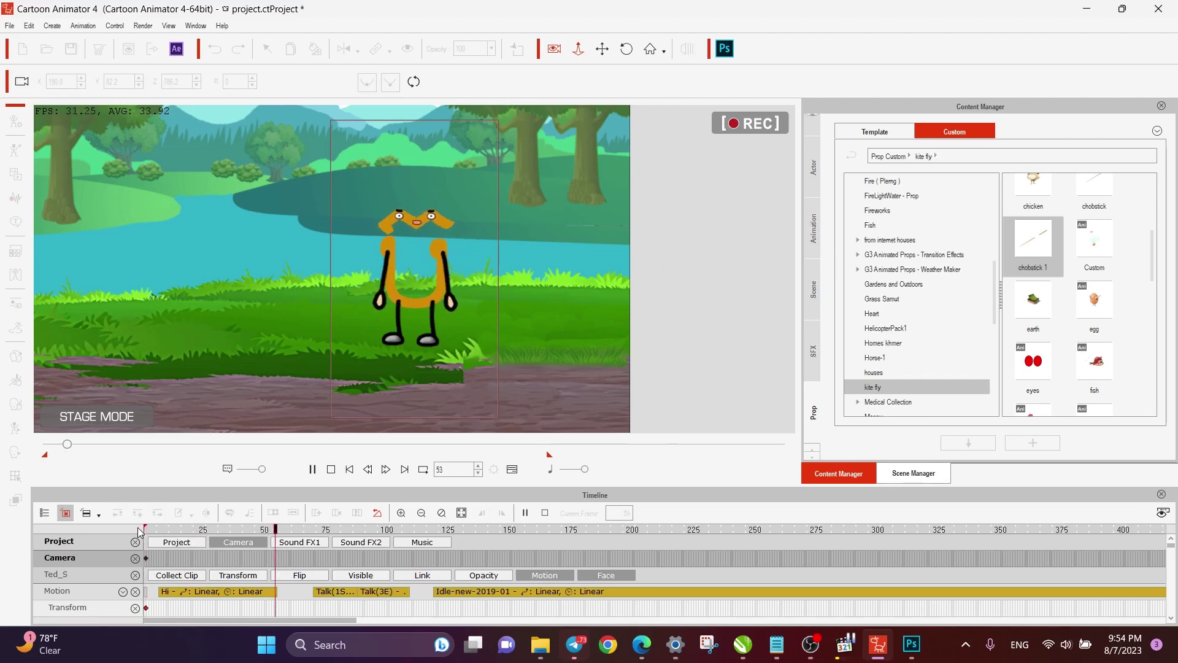
key("space")
left_click(150, 532)
key("space")
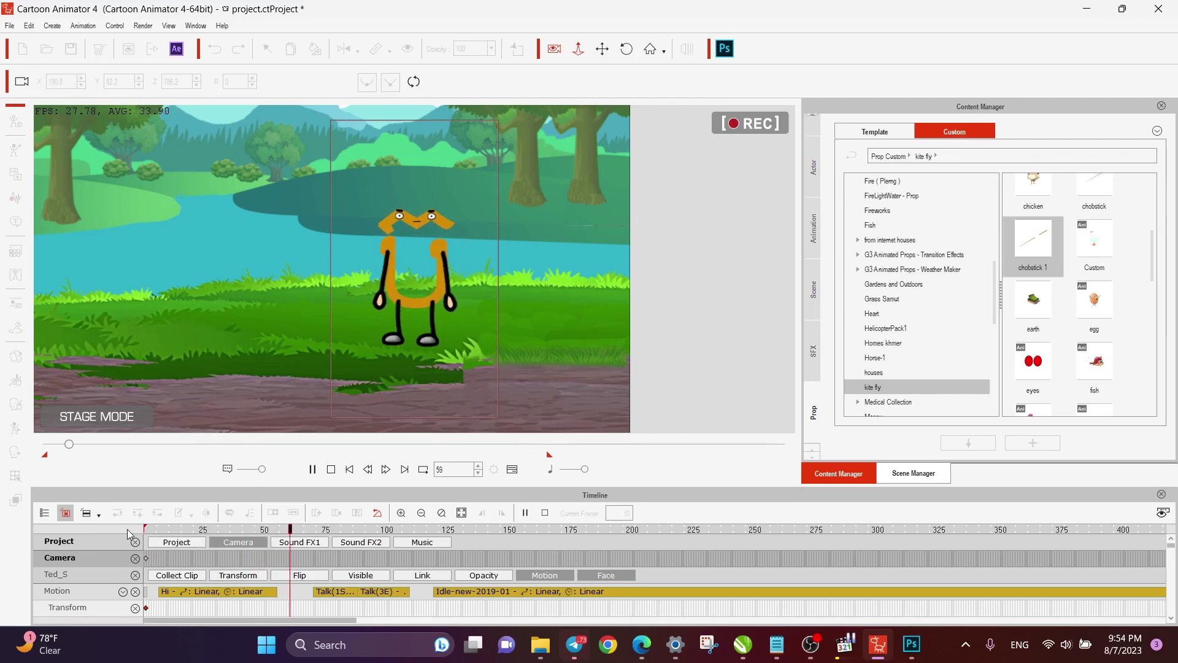
key("space")
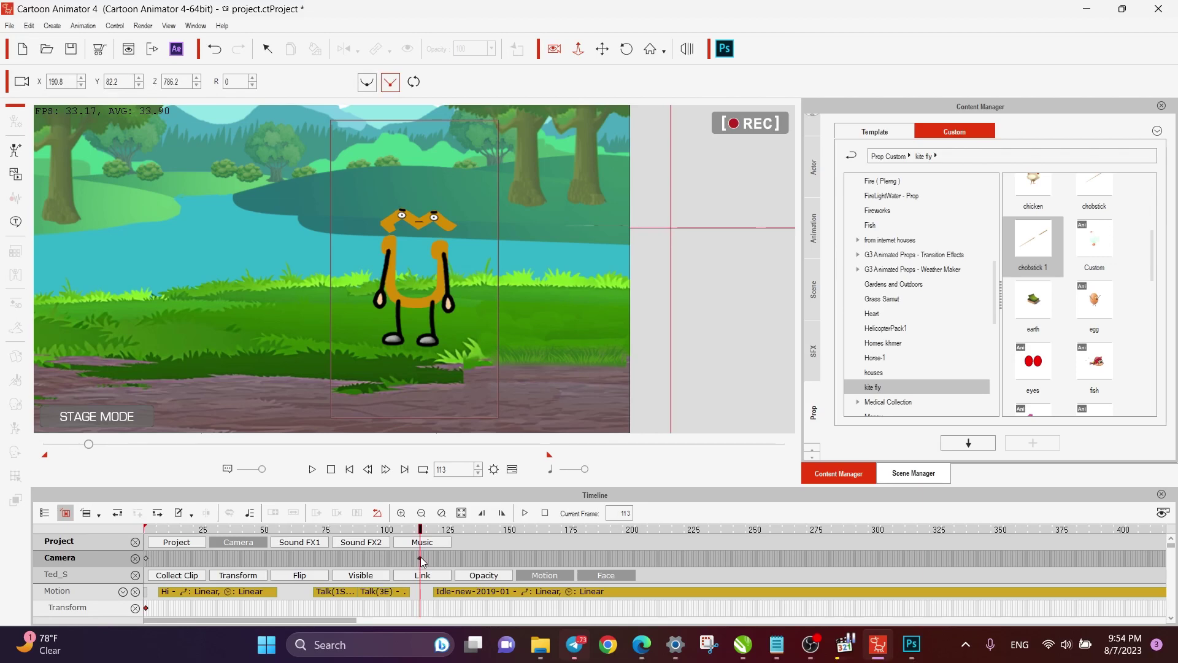
left_click(146, 558)
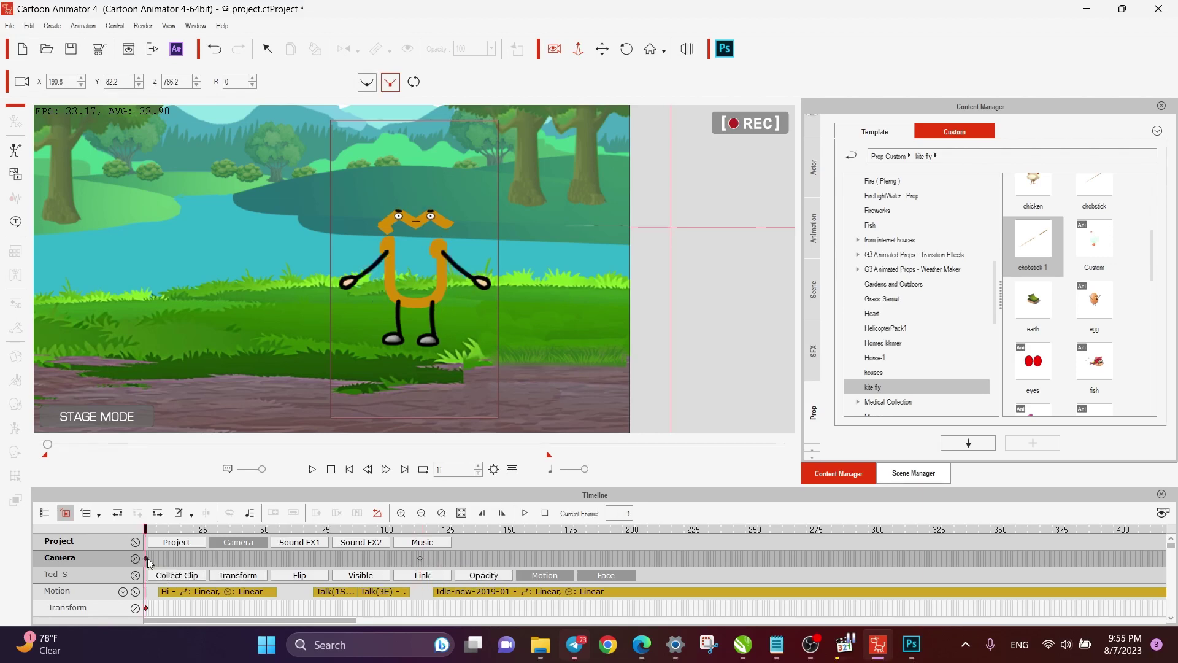
left_click(420, 558)
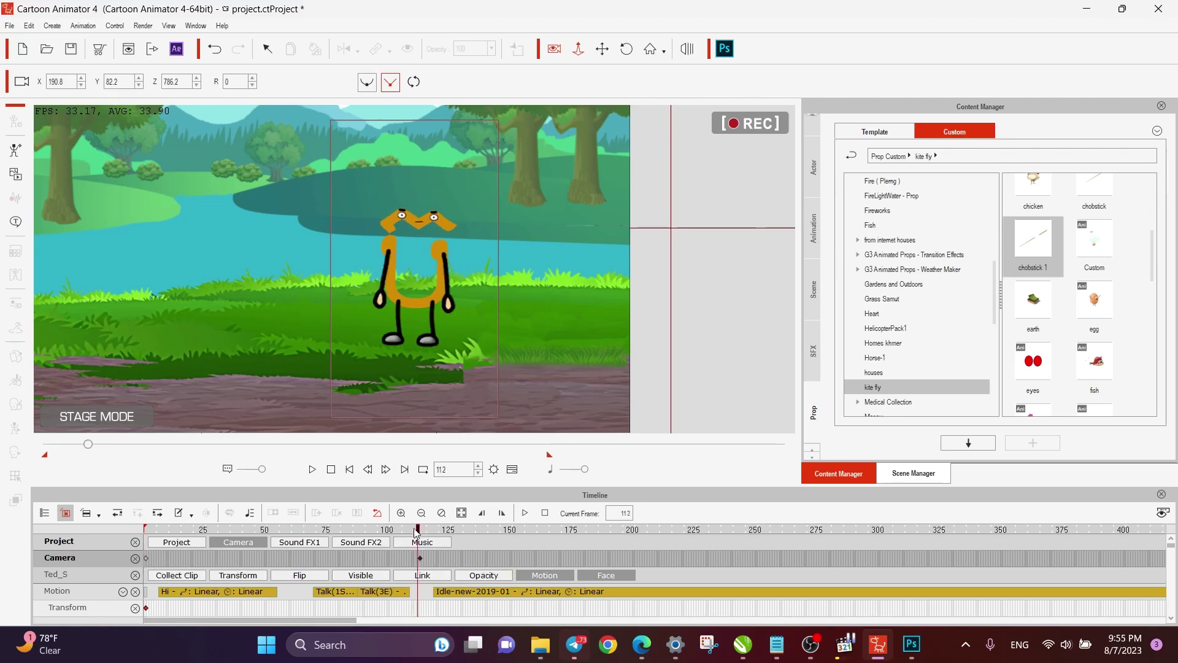
At frame 114, move the camera closer to the orange character, to about X 191.2, Y 79.2, Z 478.7.
left_click_drag(417, 530, 427, 543)
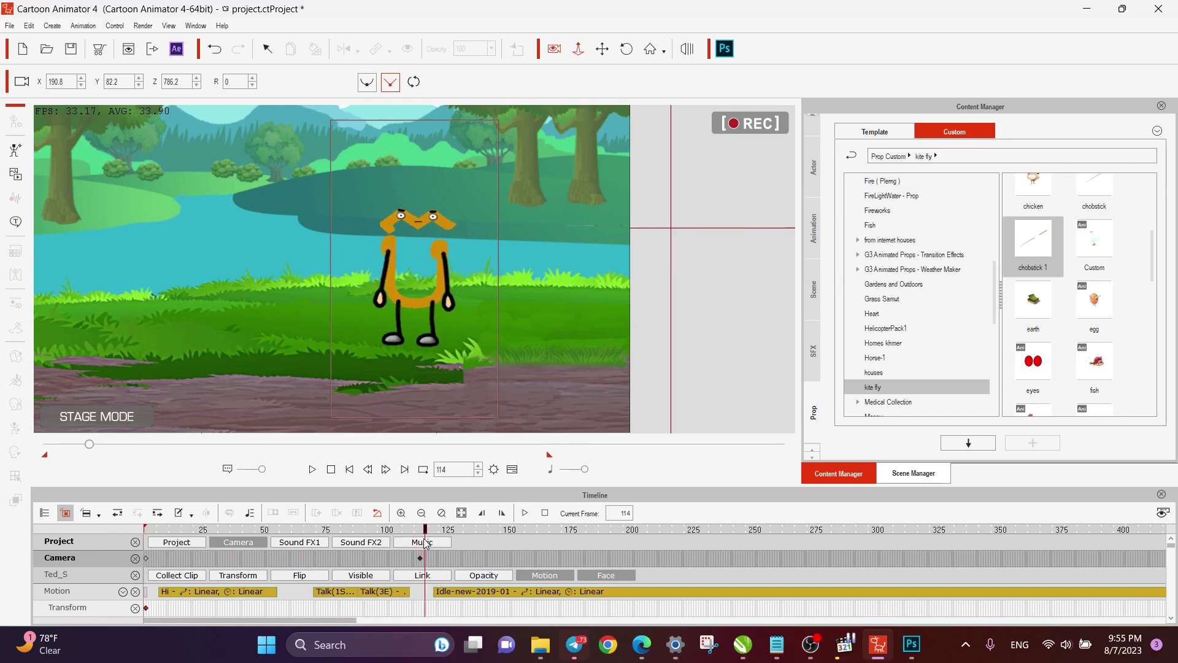
left_click(423, 558)
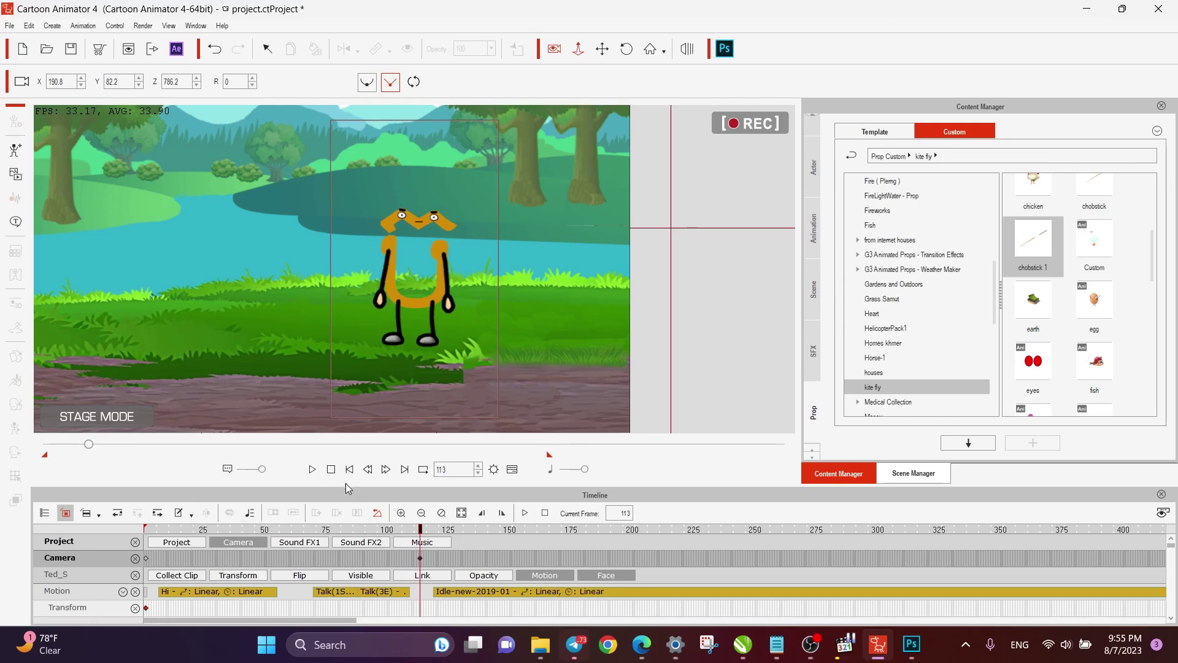
left_click(385, 469)
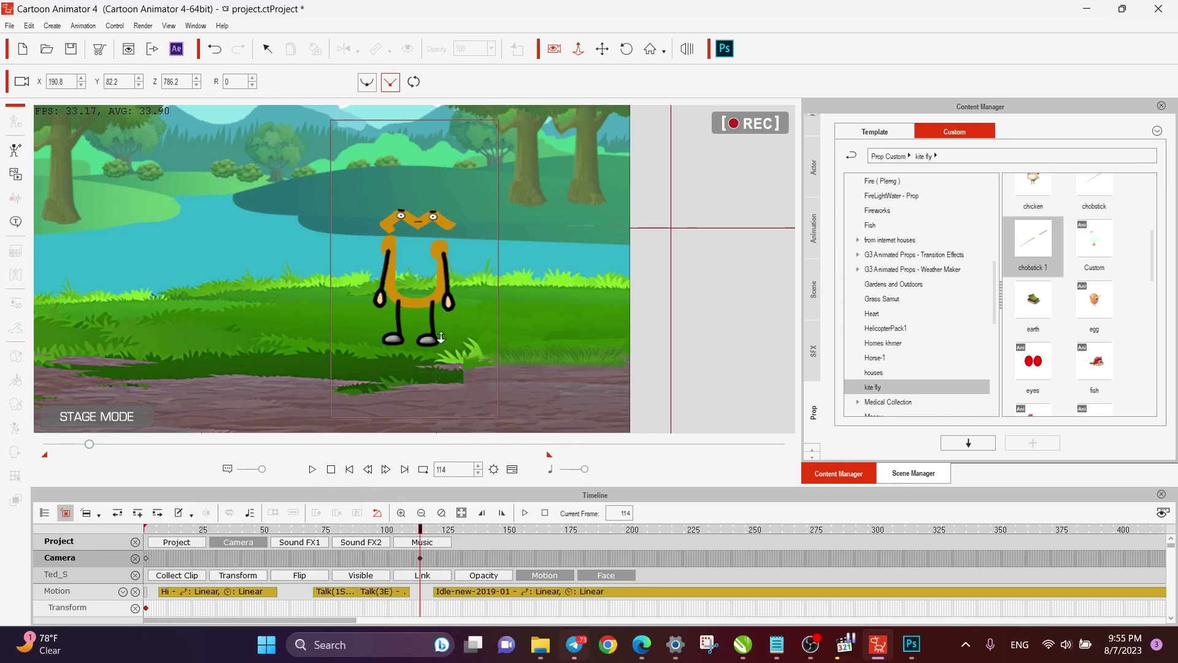
left_click_drag(441, 337, 420, 236)
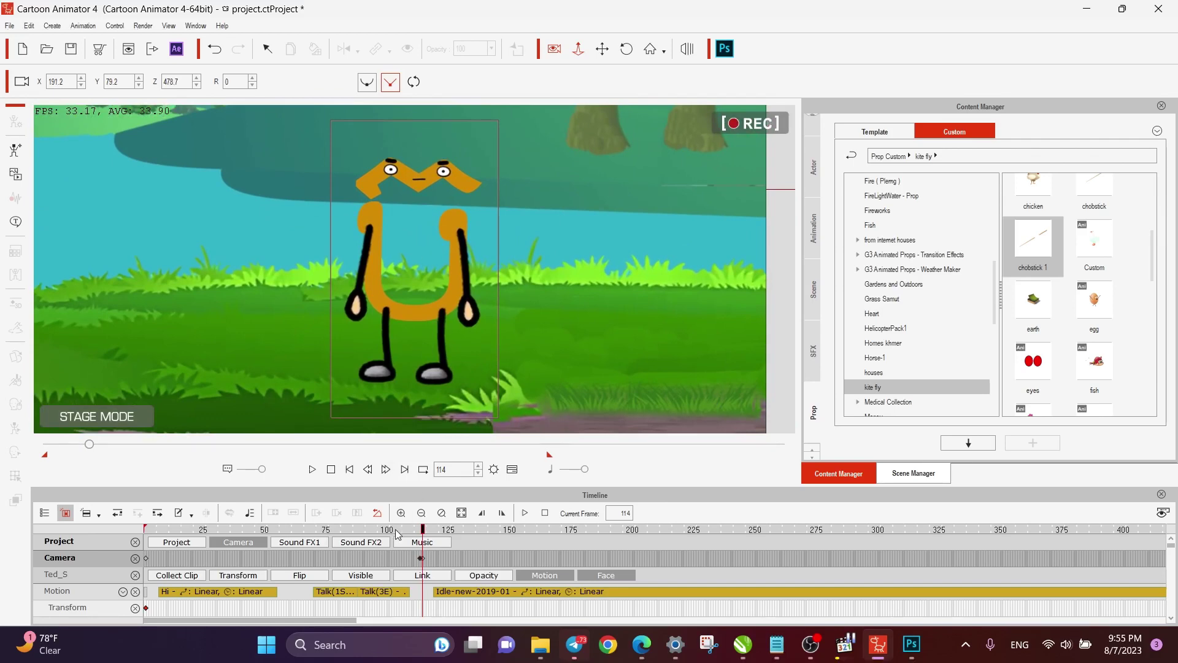
Preview the camera cut from the start of the timeline to frame 140.
left_click(152, 528)
key("space")
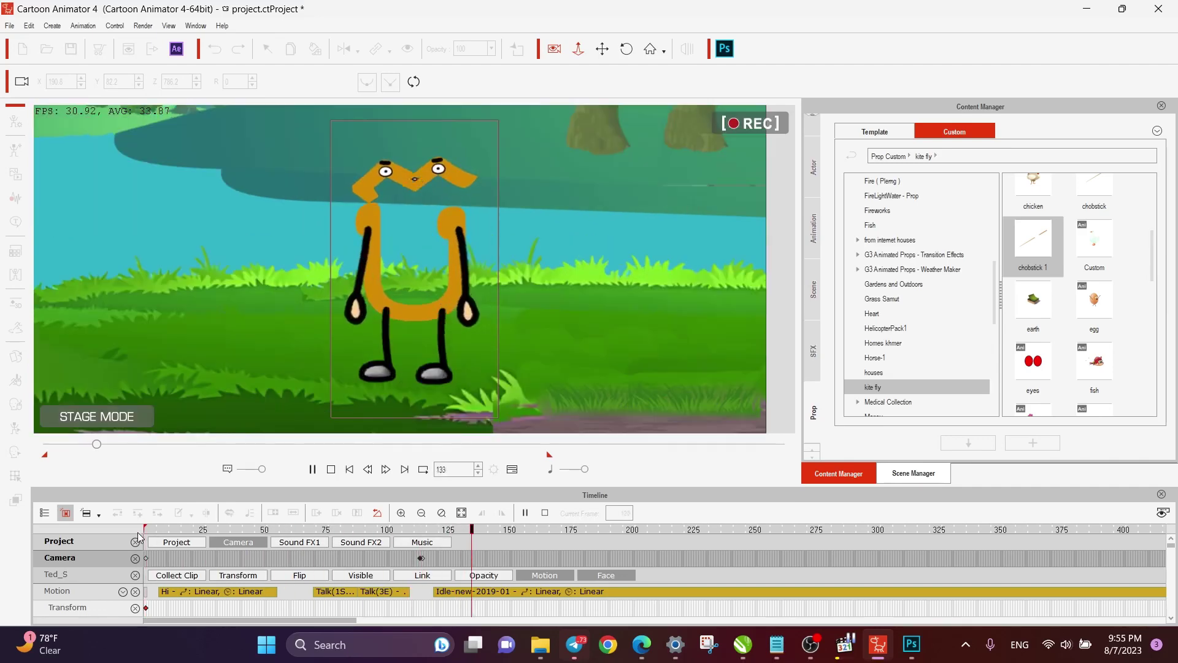
key("space")
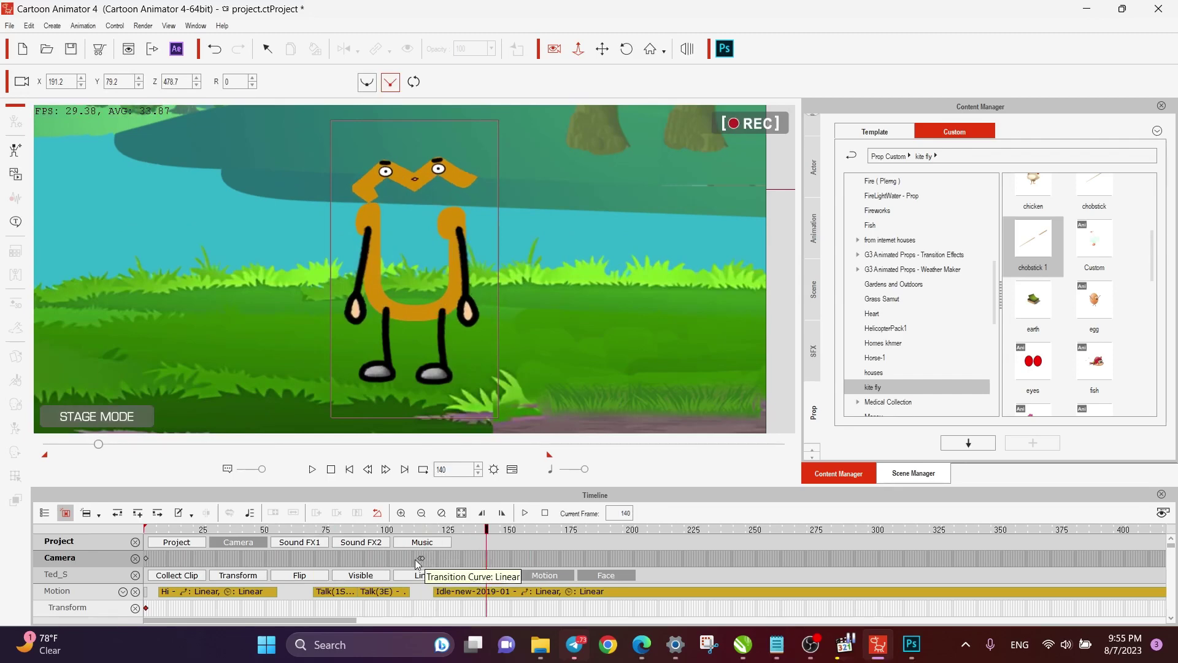
Move the second camera key near frame 113 to about frame 195 and play back the slower camera move.
left_click_drag(422, 558, 621, 557)
left_click(385, 529)
key("space")
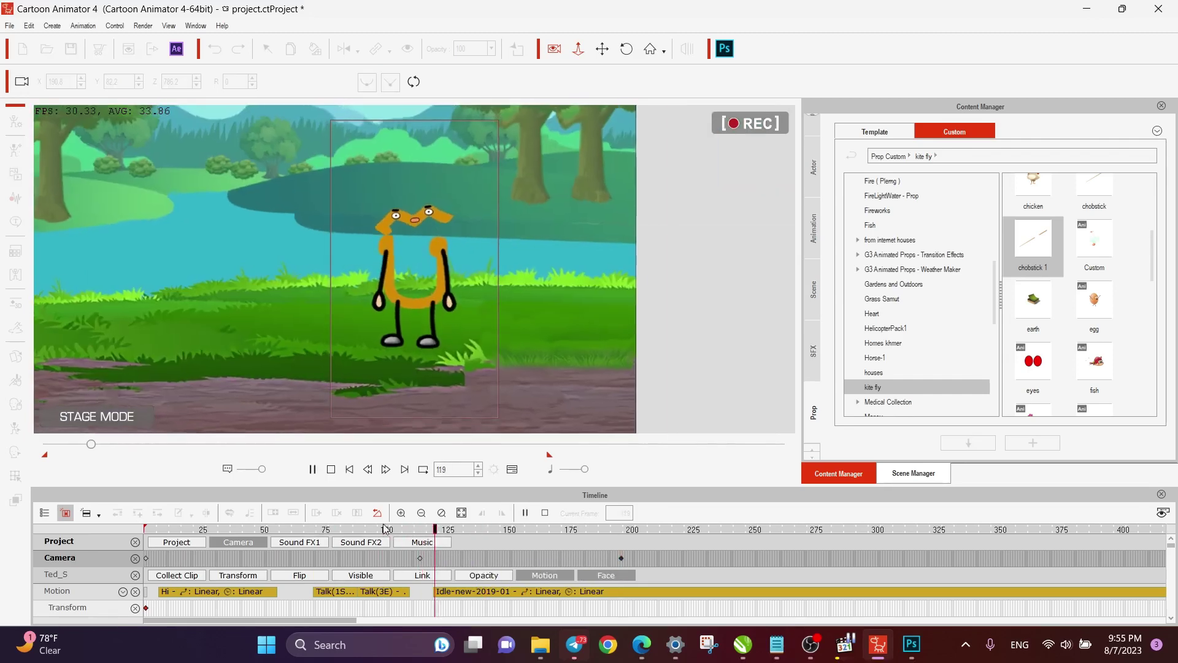
key("space")
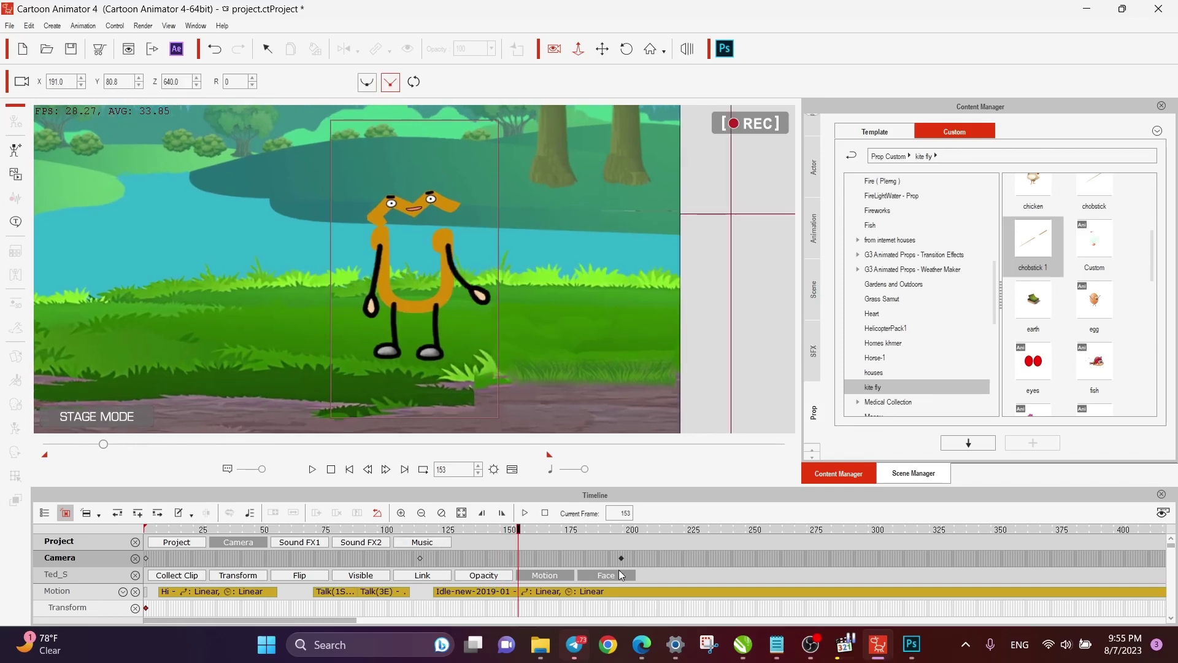
Move the camera key at about frame 195 to frame 265 and preview the camera move.
left_click(623, 558)
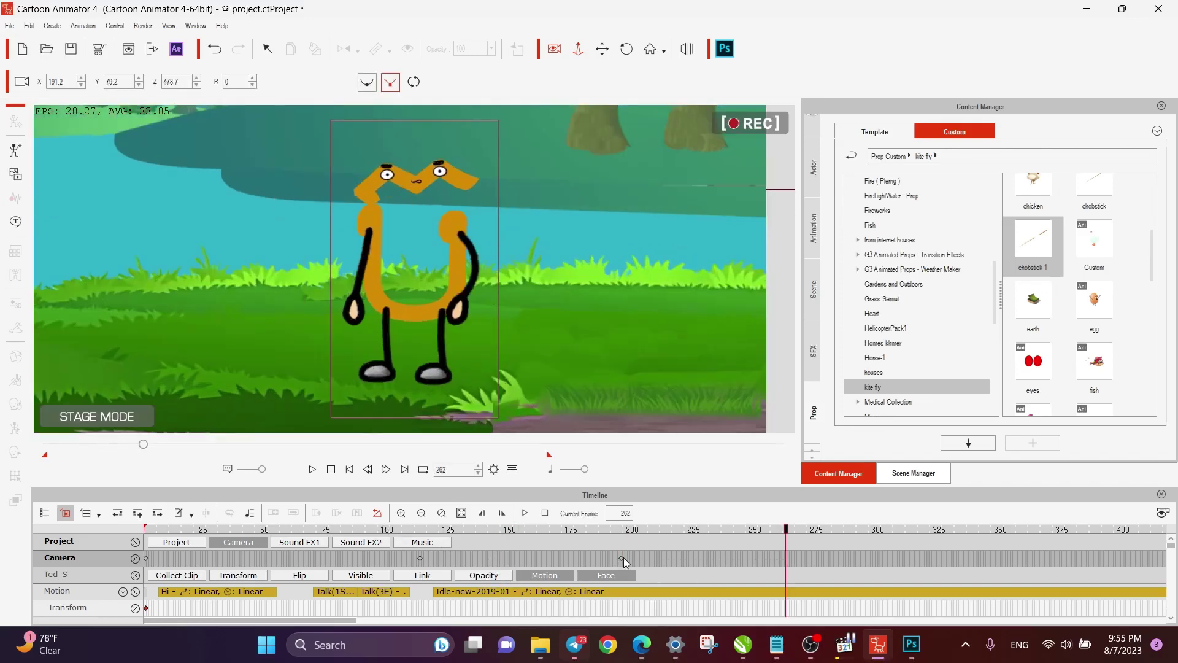
left_click_drag(623, 557, 793, 557)
left_click(793, 557)
left_click(402, 530)
key("space")
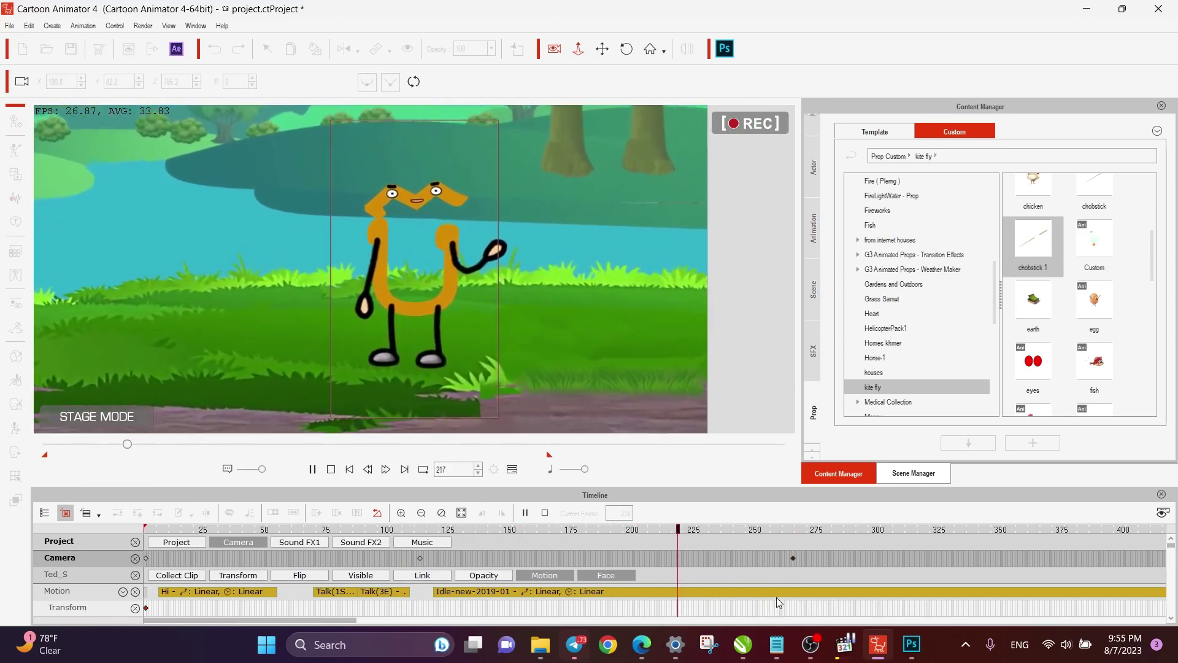
key("space")
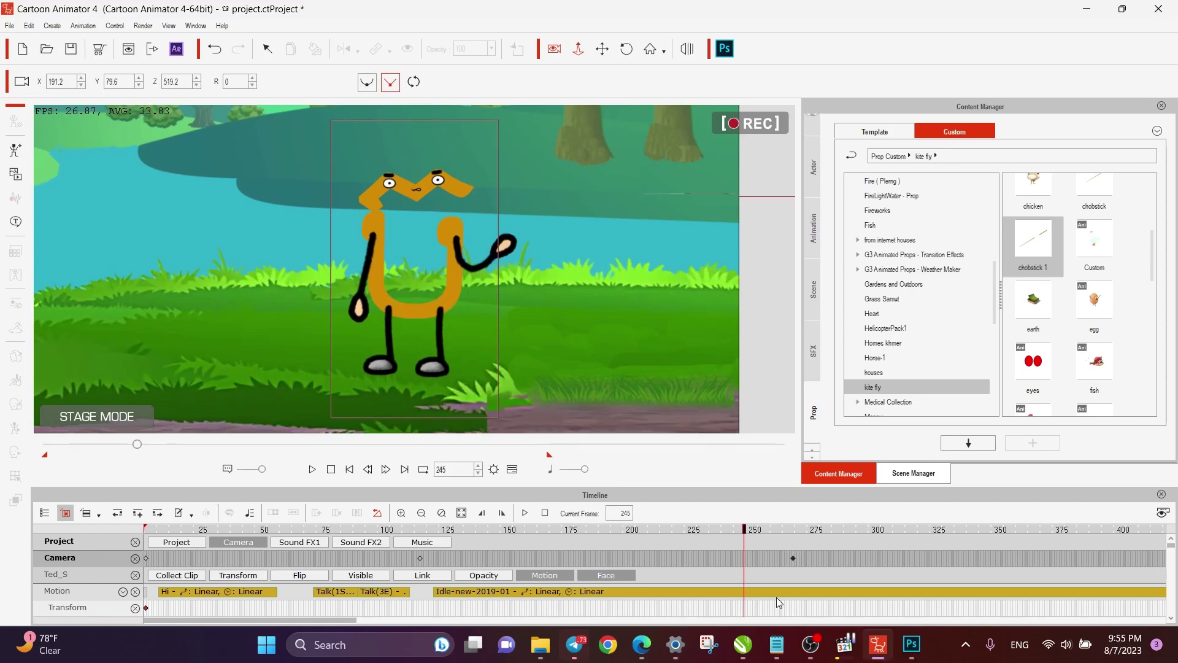
Delete the camera key at frame 265.
left_click(793, 558)
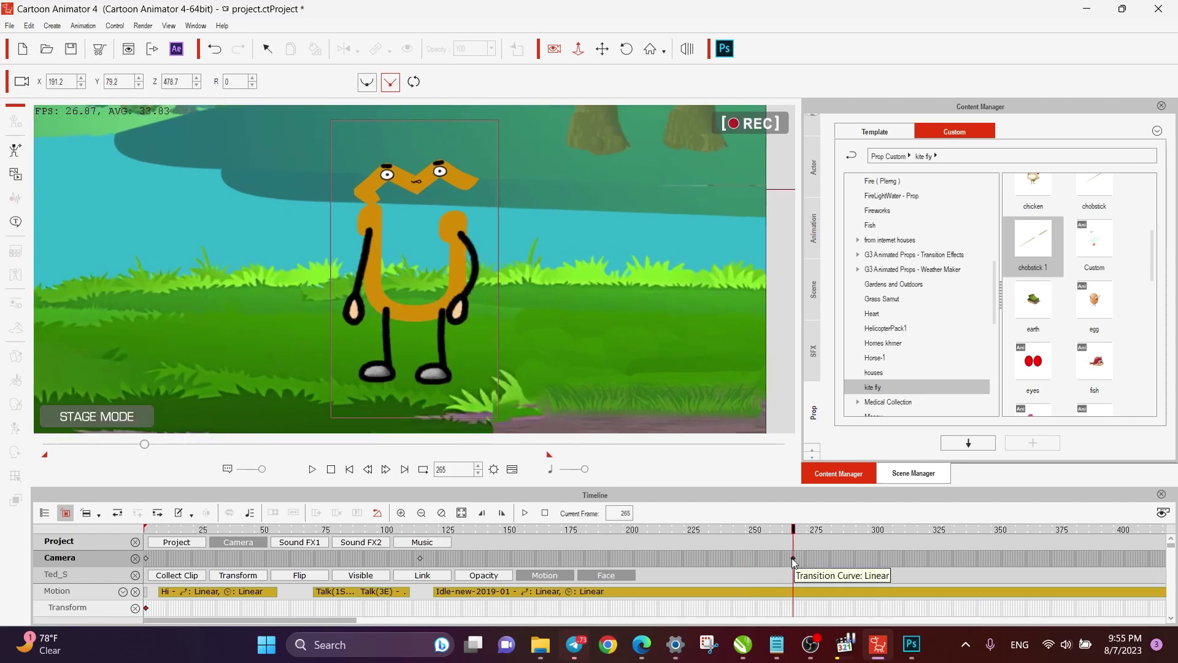
right_click(793, 559)
left_click(810, 500)
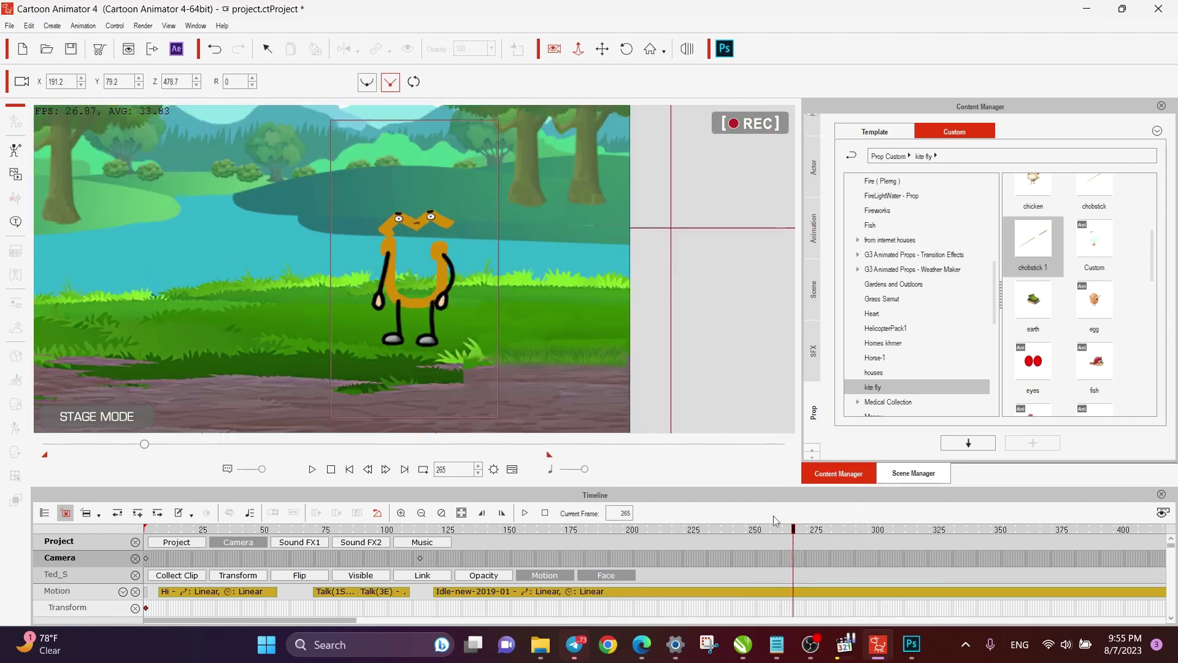
At frame 170, move the camera closer to the character with Z 652.5 and play back the gradual zoom.
left_click(561, 534)
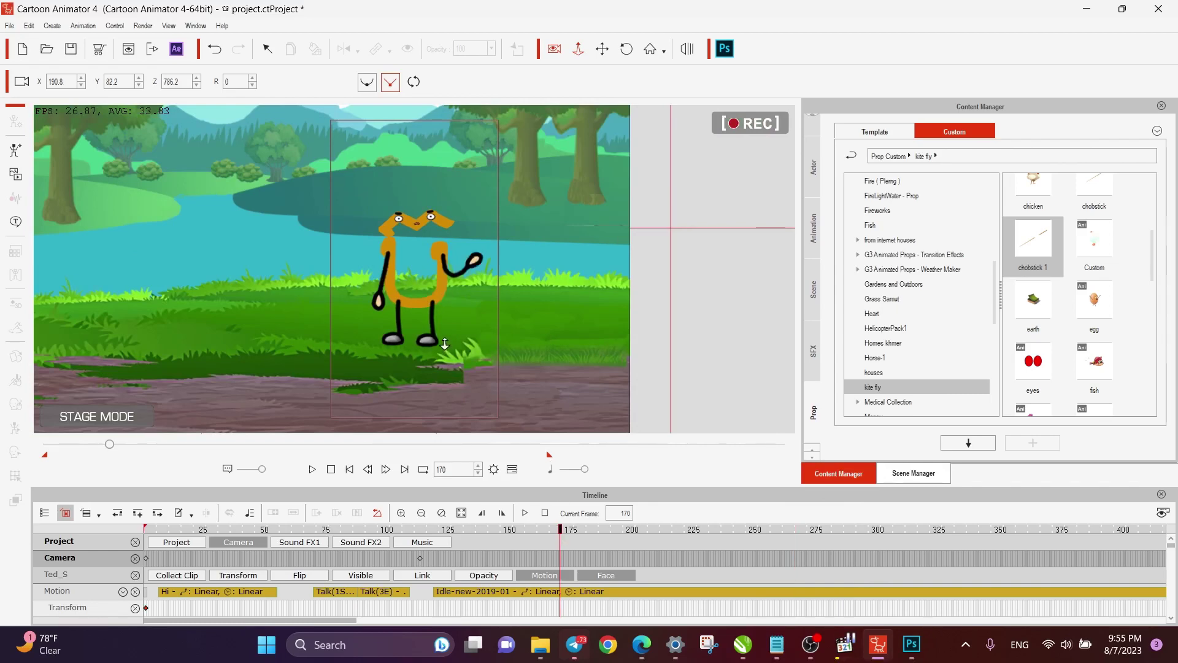
scroll(445, 344, "up", 5)
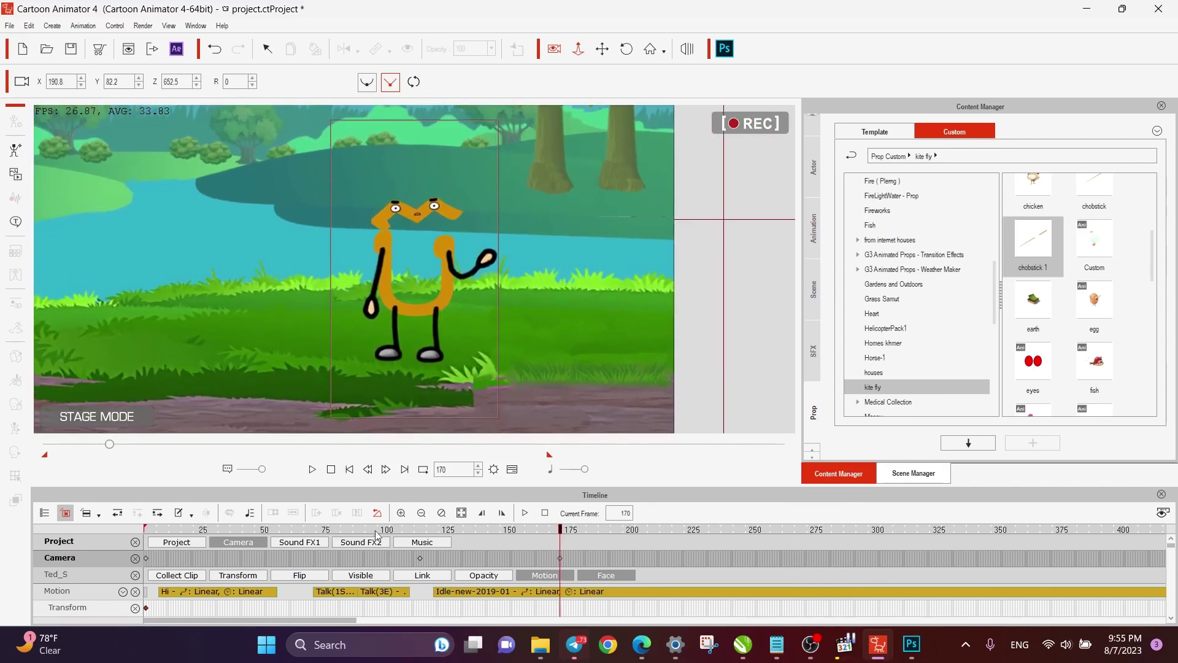
left_click(208, 533)
key("space")
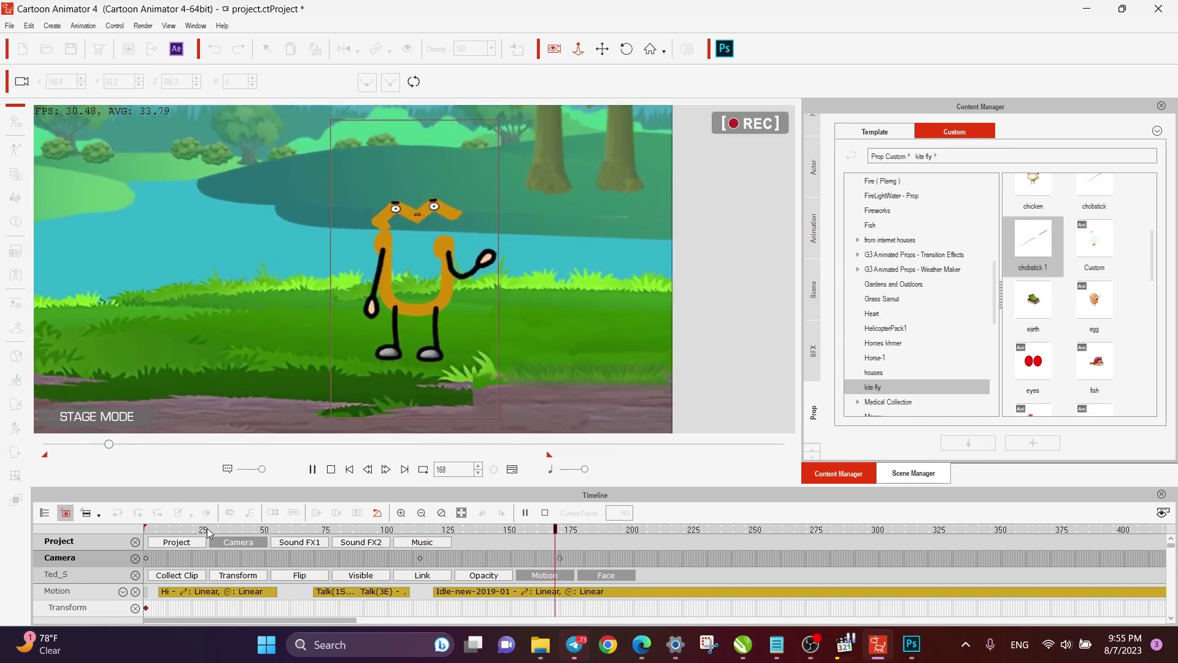
key("space")
At frame 171, reframe the camera closer on the character at X 193.3, Y 82.3, Z 477.5 and preview the cut.
left_click(560, 558)
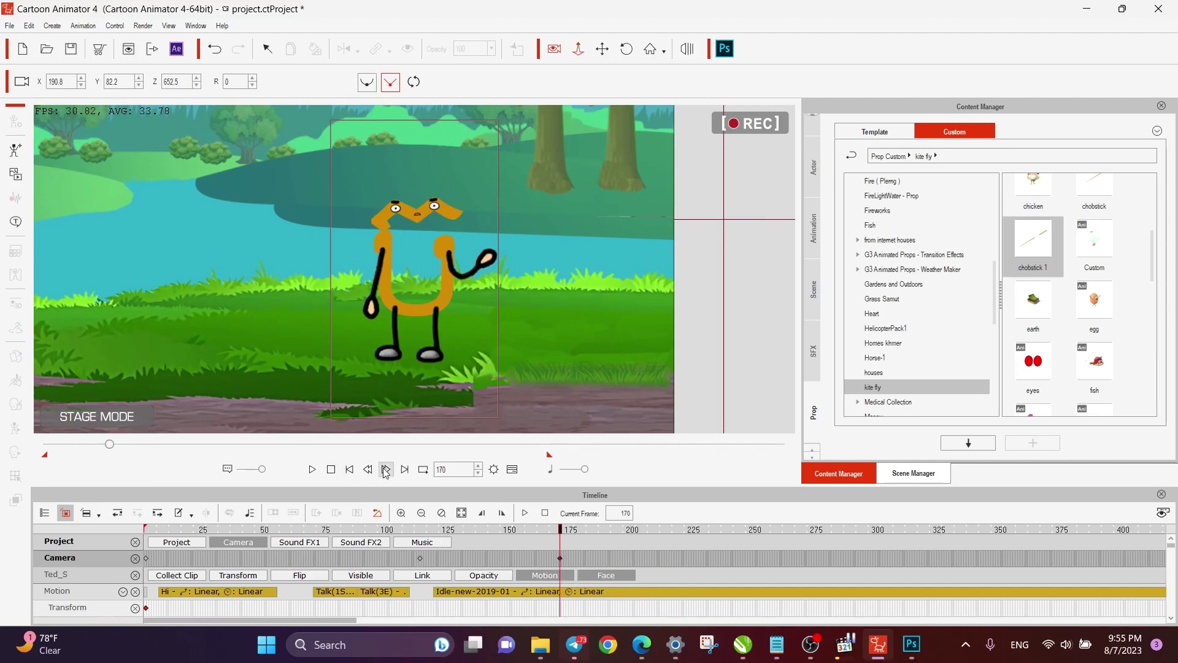
left_click_drag(449, 338, 443, 273)
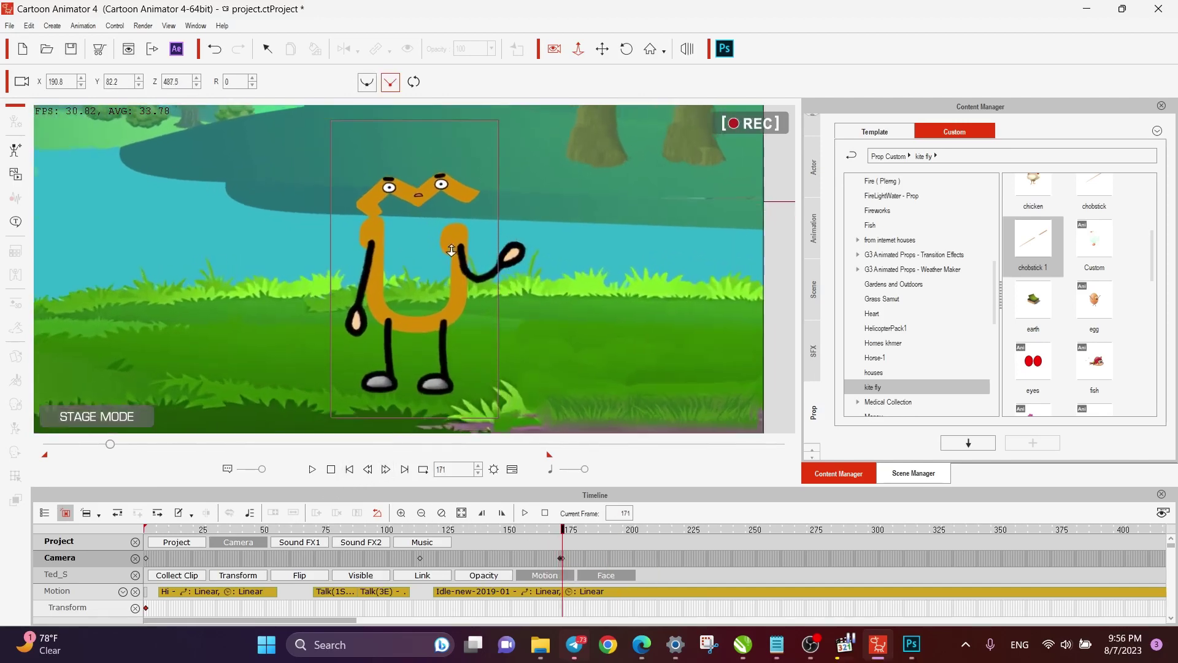
left_click(410, 532)
key("space")
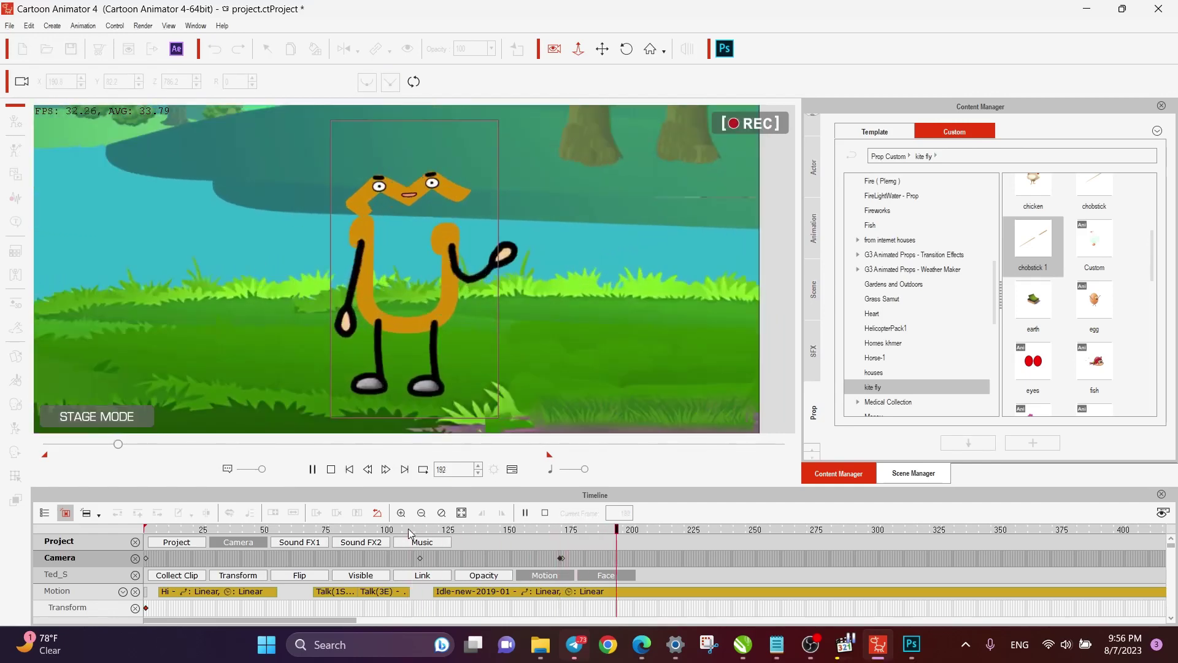
left_click(410, 533)
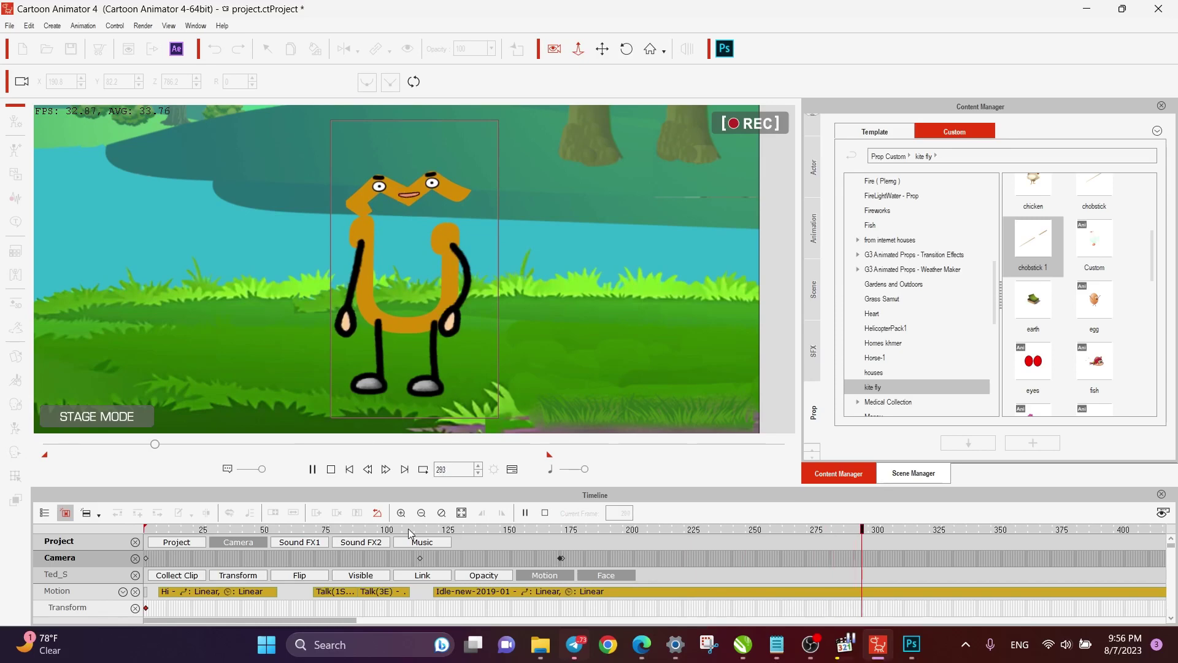
key("space")
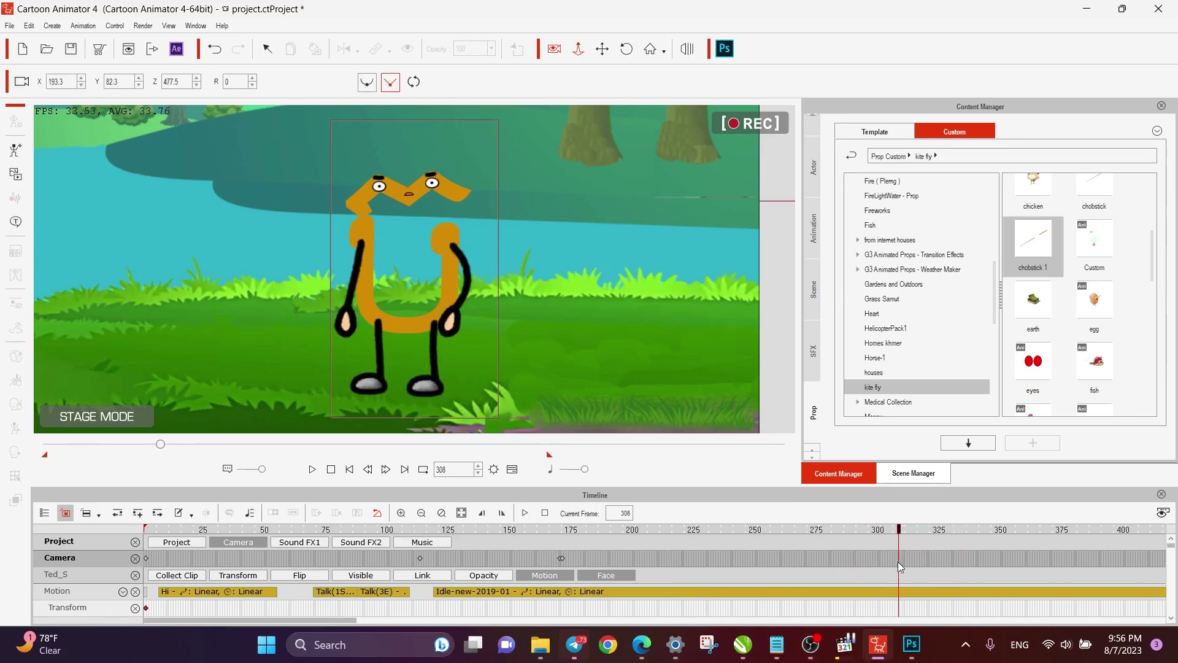
Add a camera key at frame 308, pull the camera back to Z 632.5 at frame 364, and preview the shot.
left_click_drag(899, 529, 1037, 529)
left_click_drag(492, 294, 450, 342)
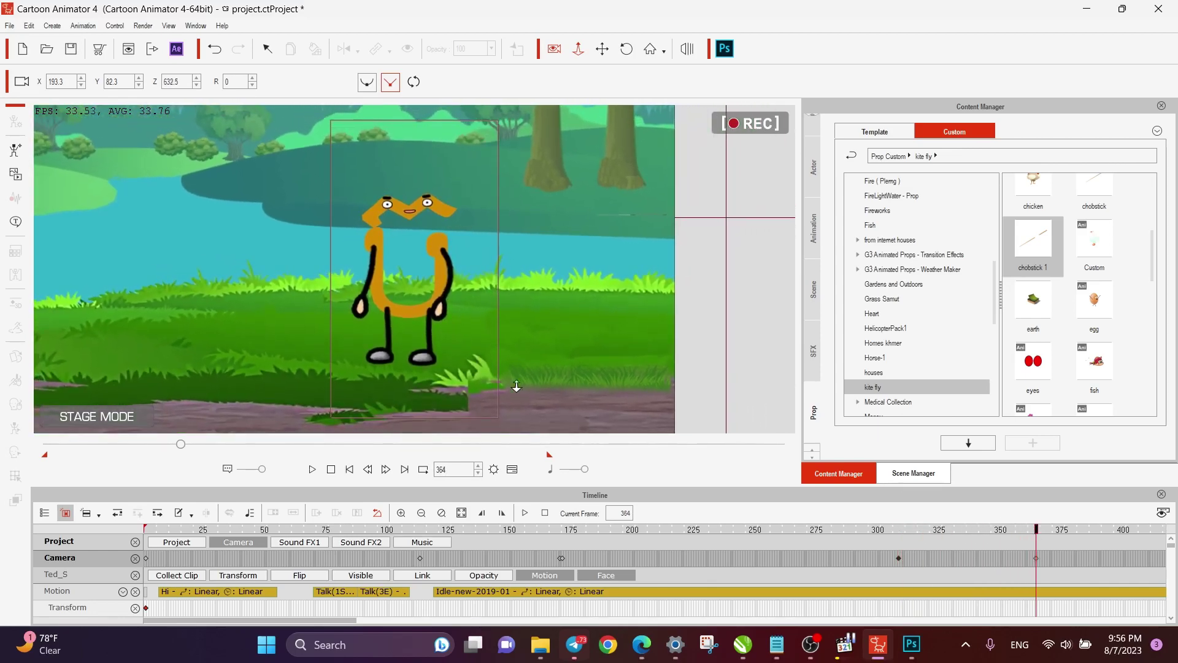
left_click(886, 530)
key("space")
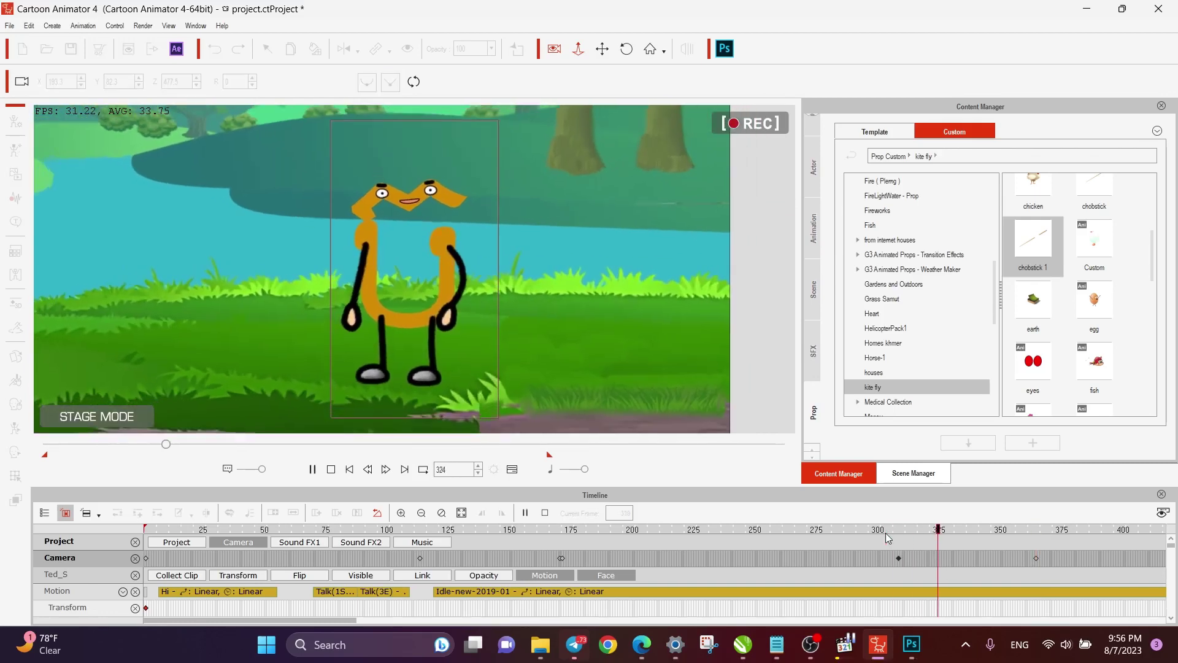
key("space")
left_click(542, 531)
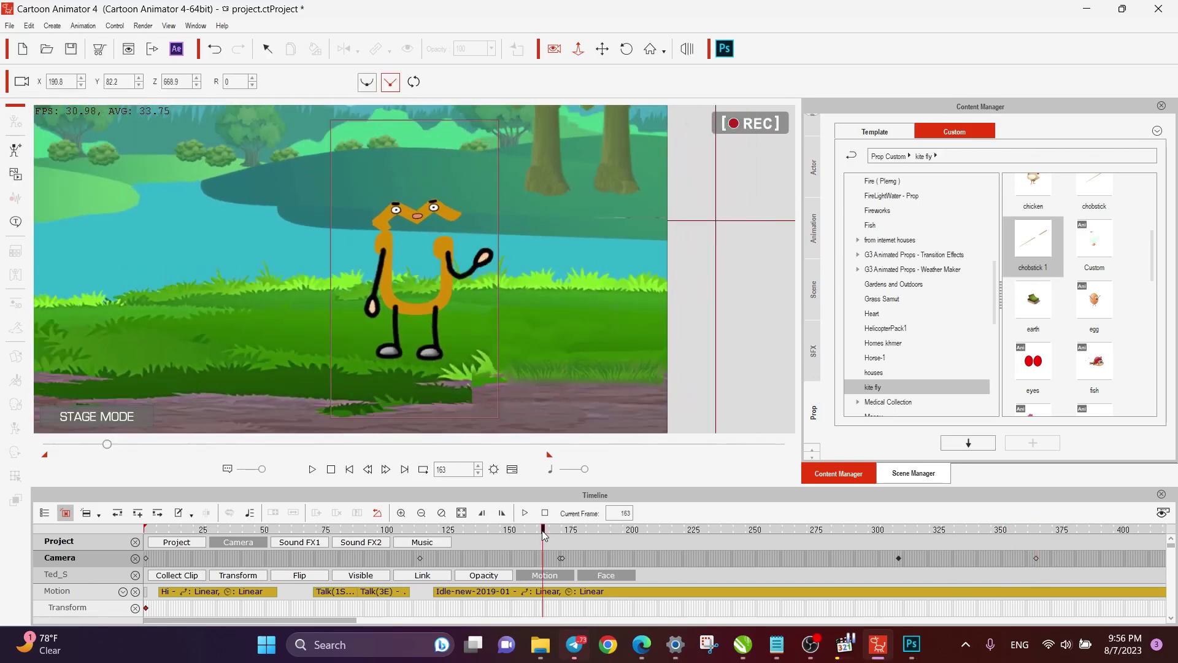
key("space")
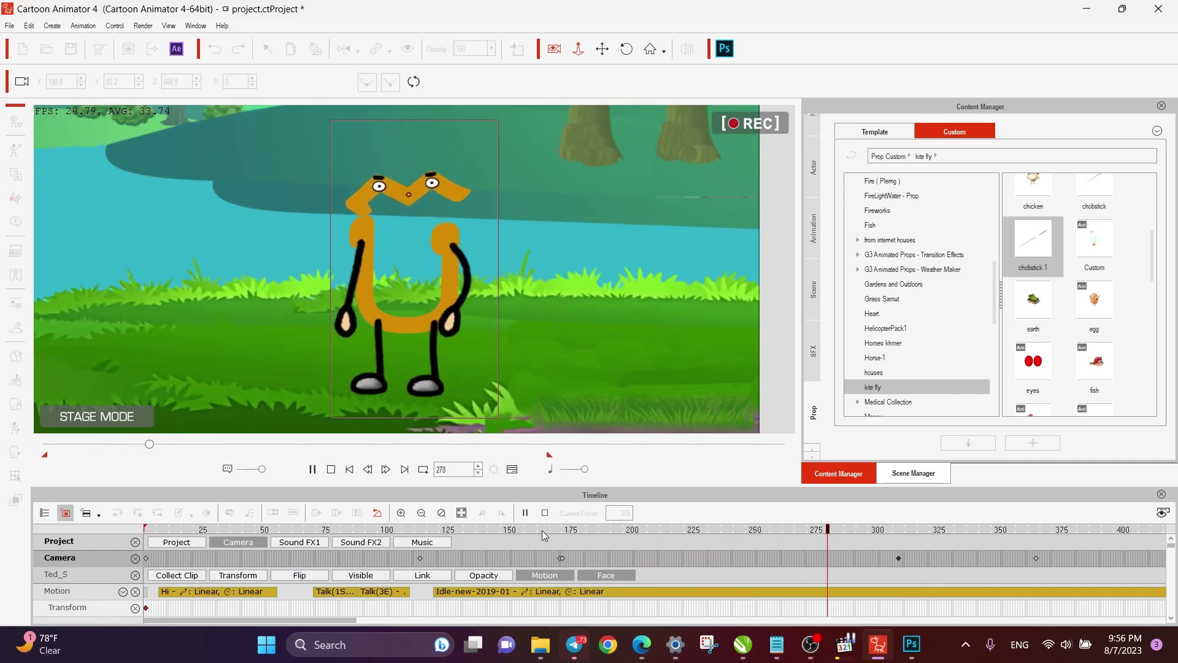
key("space")
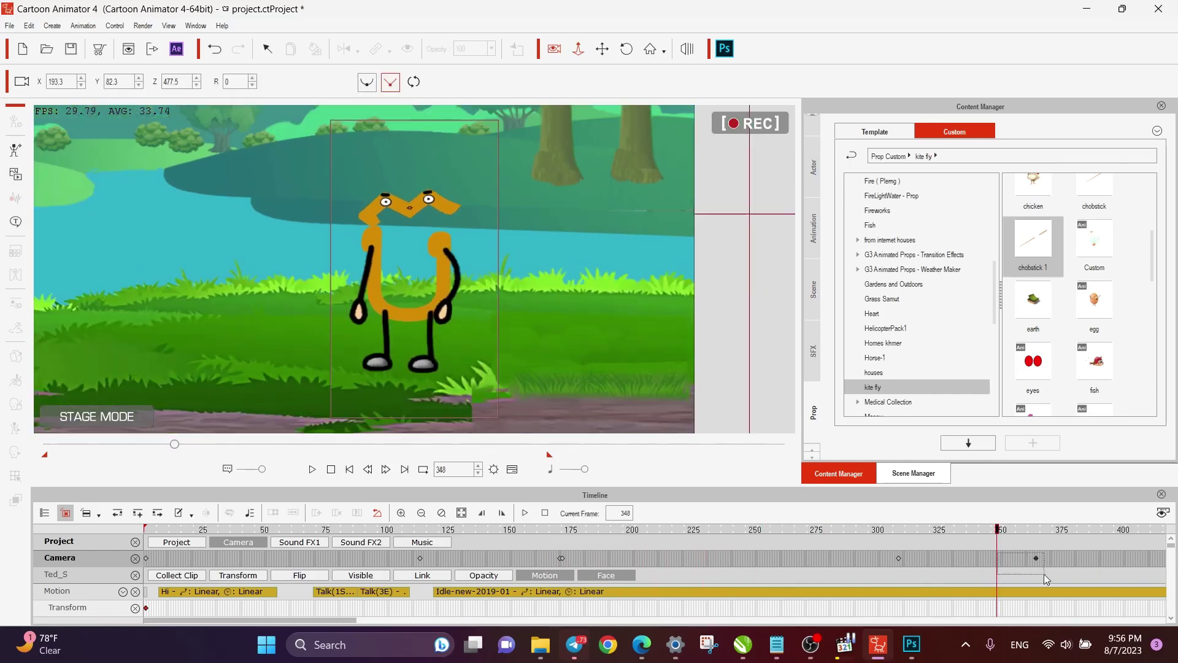
Delete the camera key at frame 364.
left_click(1037, 558)
right_click(1038, 558)
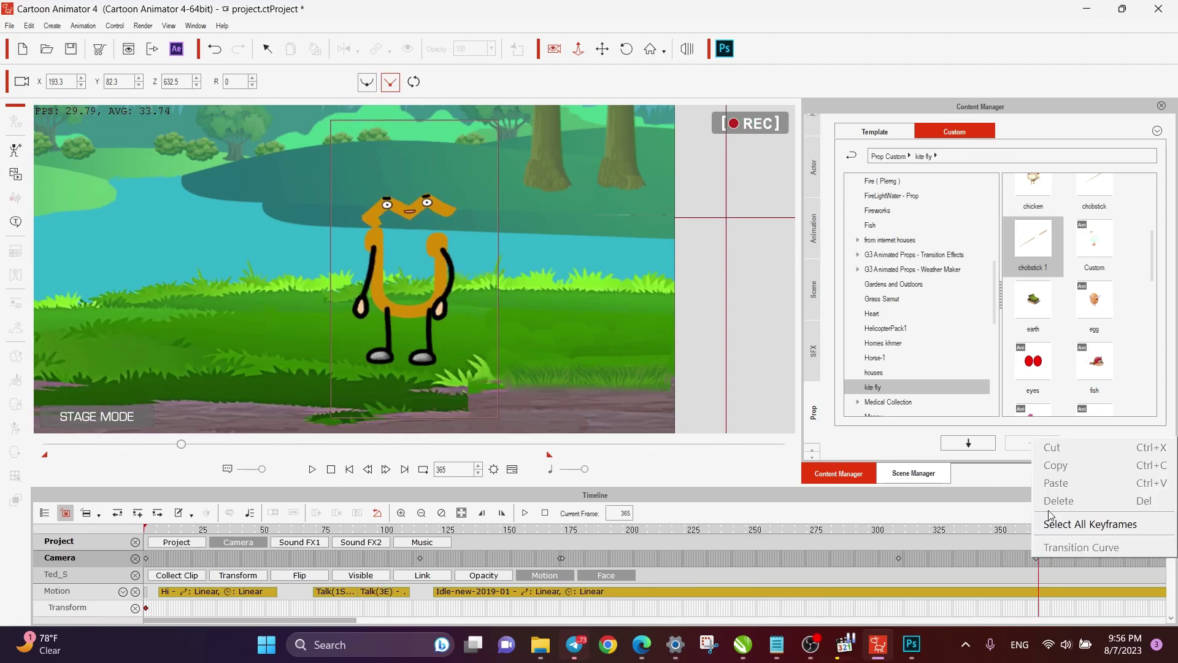
left_click(1035, 556)
right_click(1036, 558)
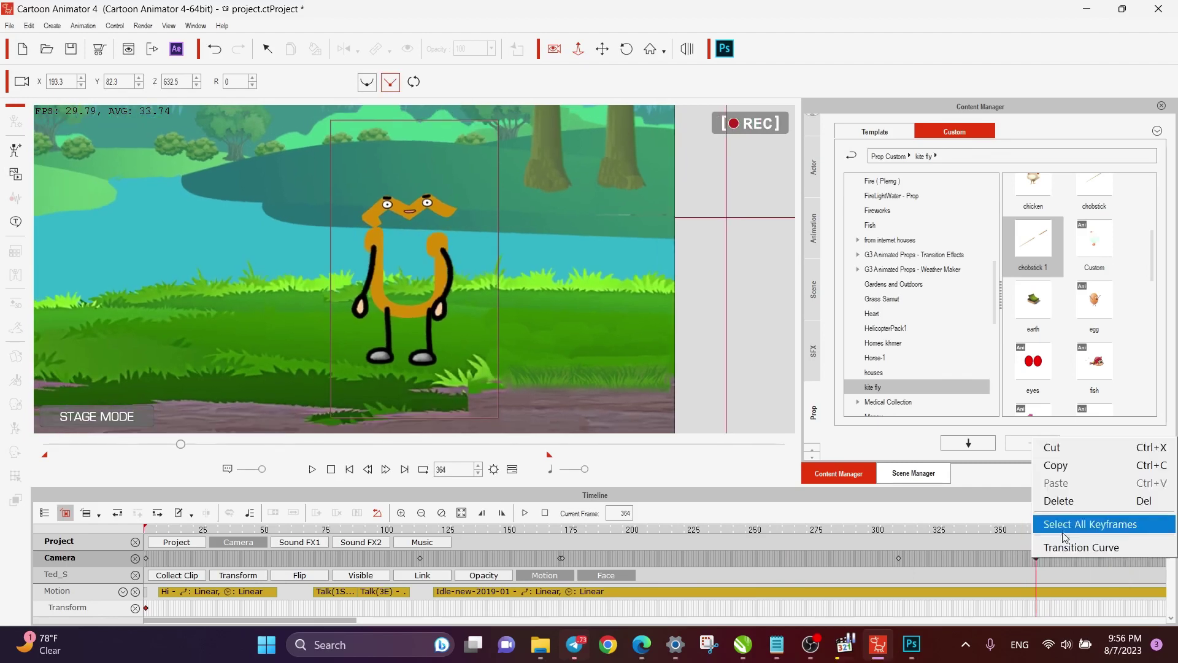
left_click(1064, 507)
Check the camera key at frame 308 and play the animation from about frame 225.
left_click(899, 559)
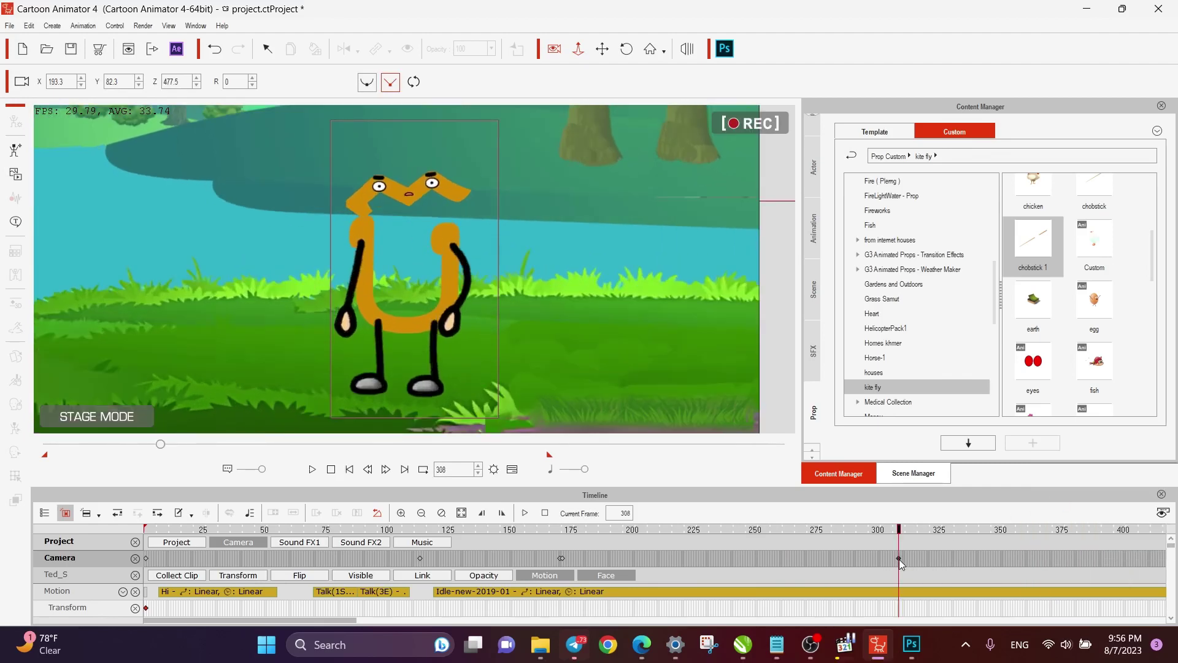
left_click(692, 529)
key("space")
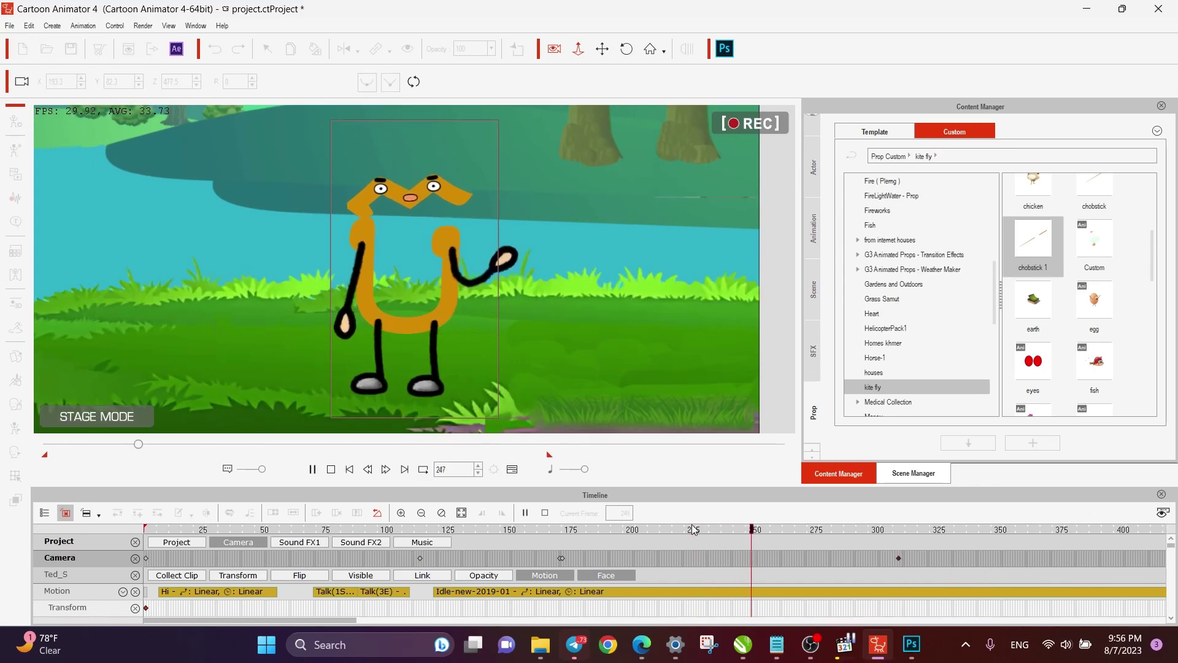
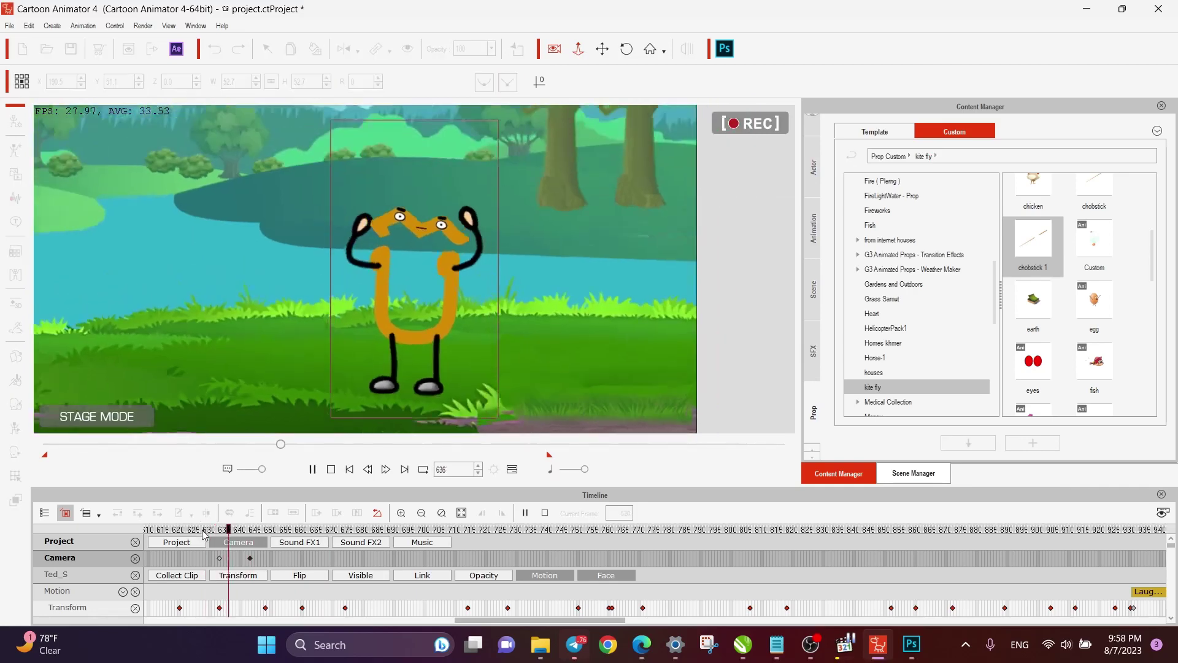
Move the camera key at about frame 643 to directly after the camera key at frame 633, making an abrupt cut.
key("space")
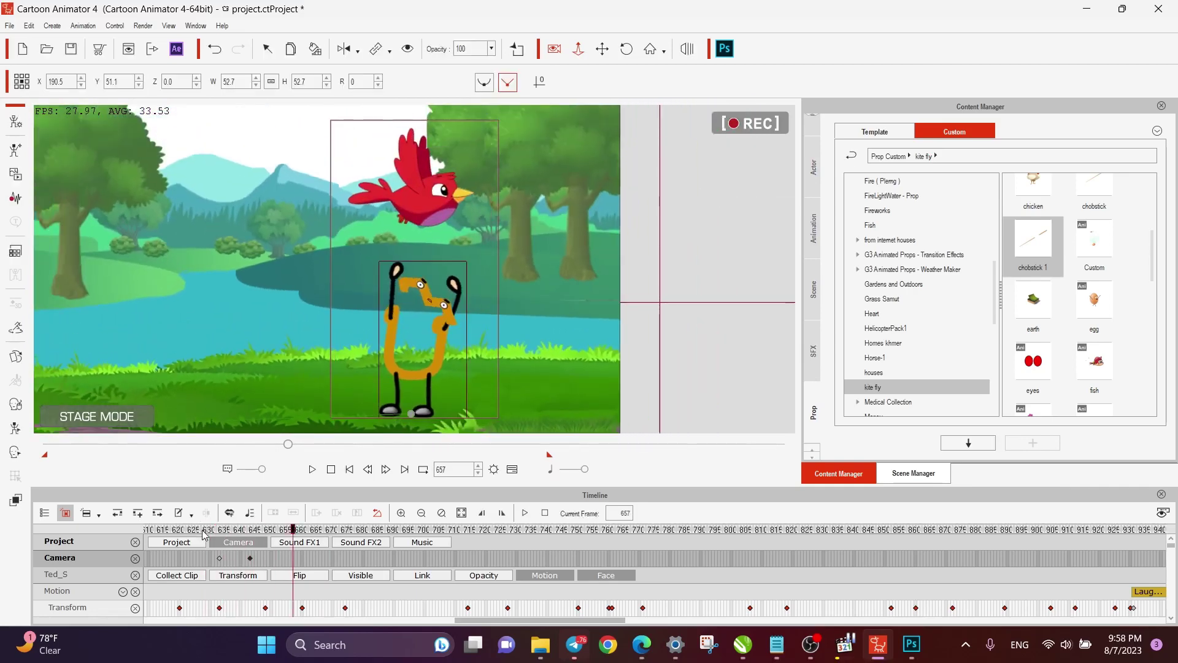
left_click(220, 559)
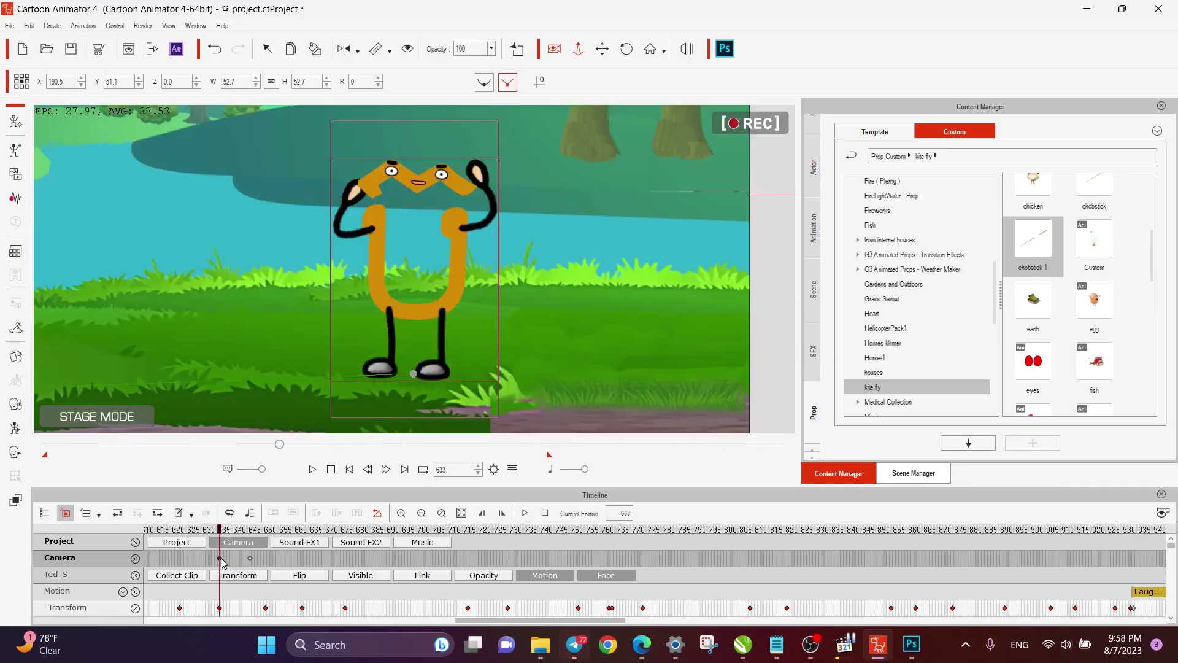
left_click_drag(250, 559, 217, 529)
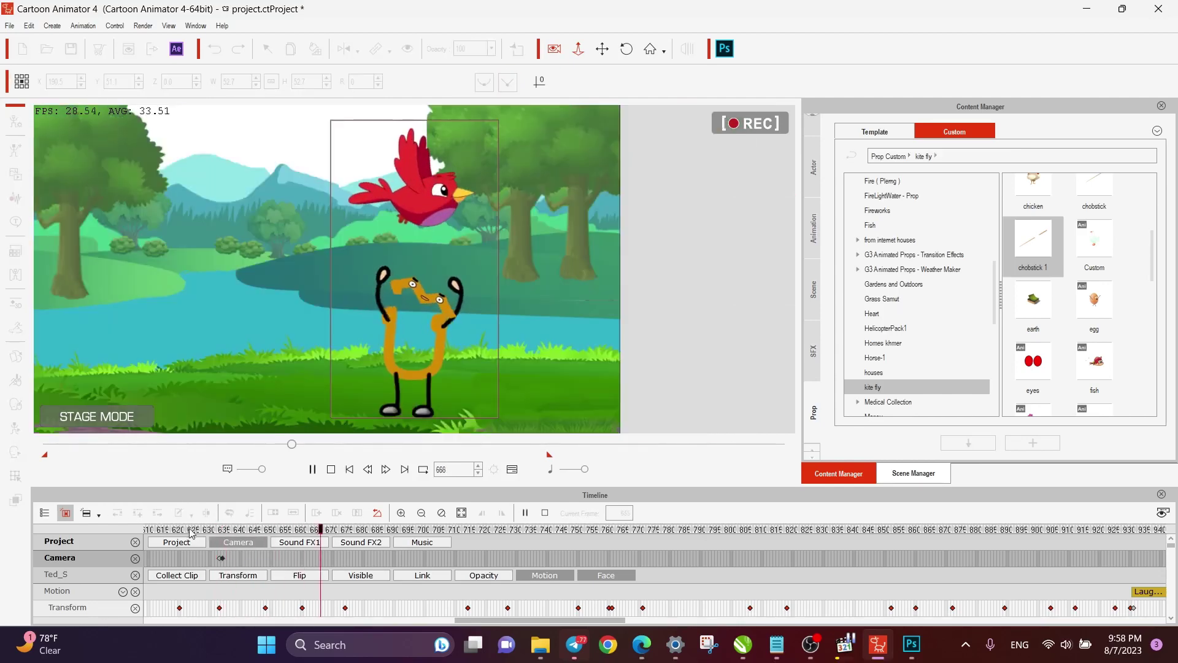
Play back the section around frame 633 to check the camera cut to the wide view with the bird.
left_click(183, 529)
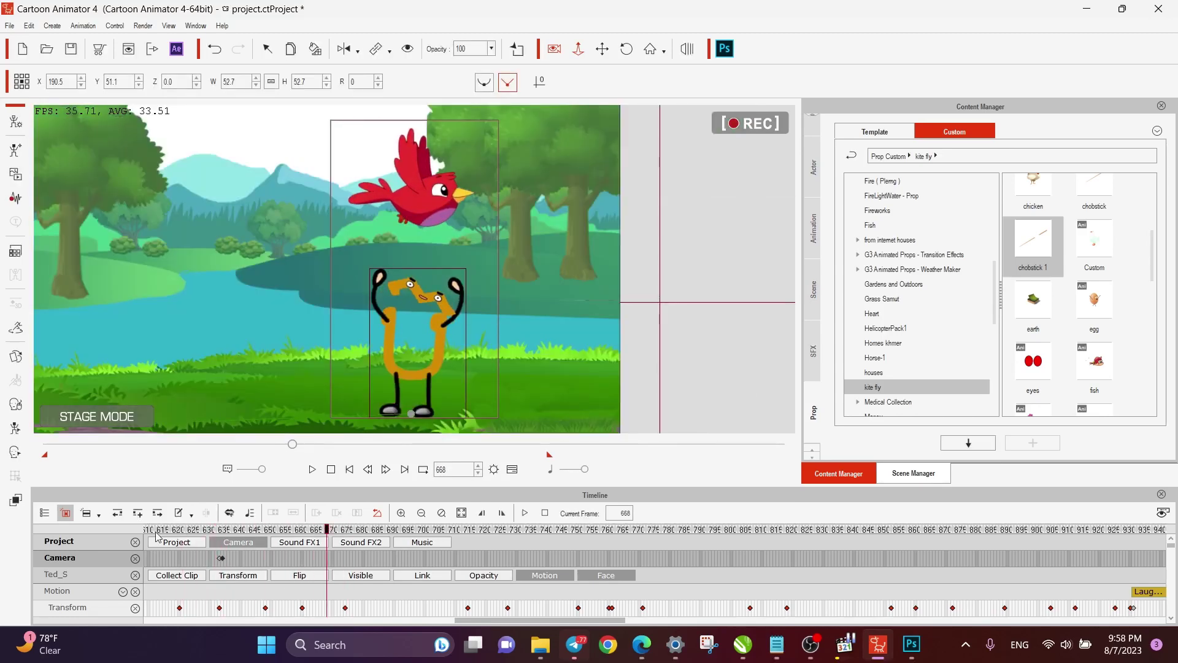
left_click(157, 532)
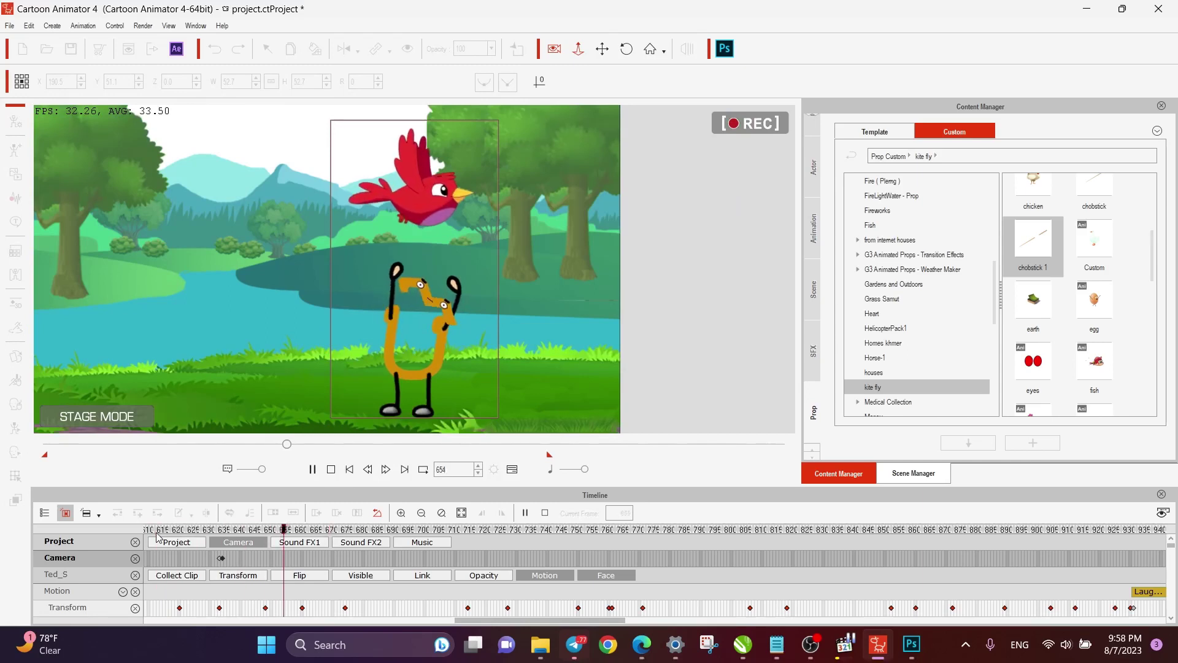
key("space")
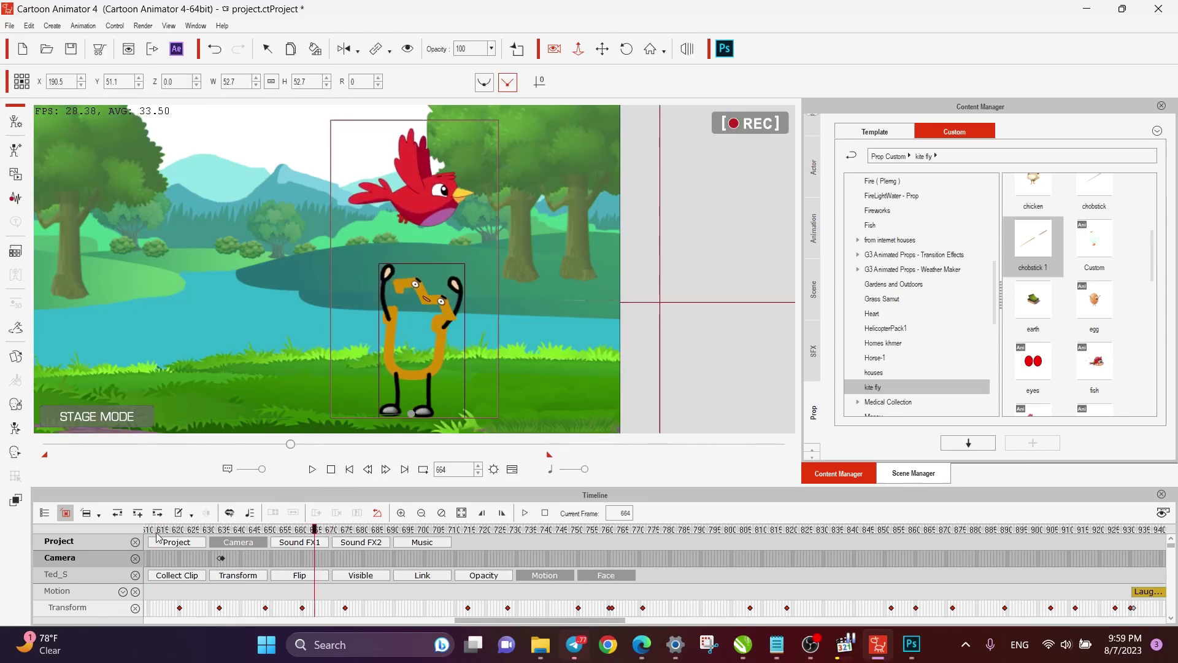
key("space")
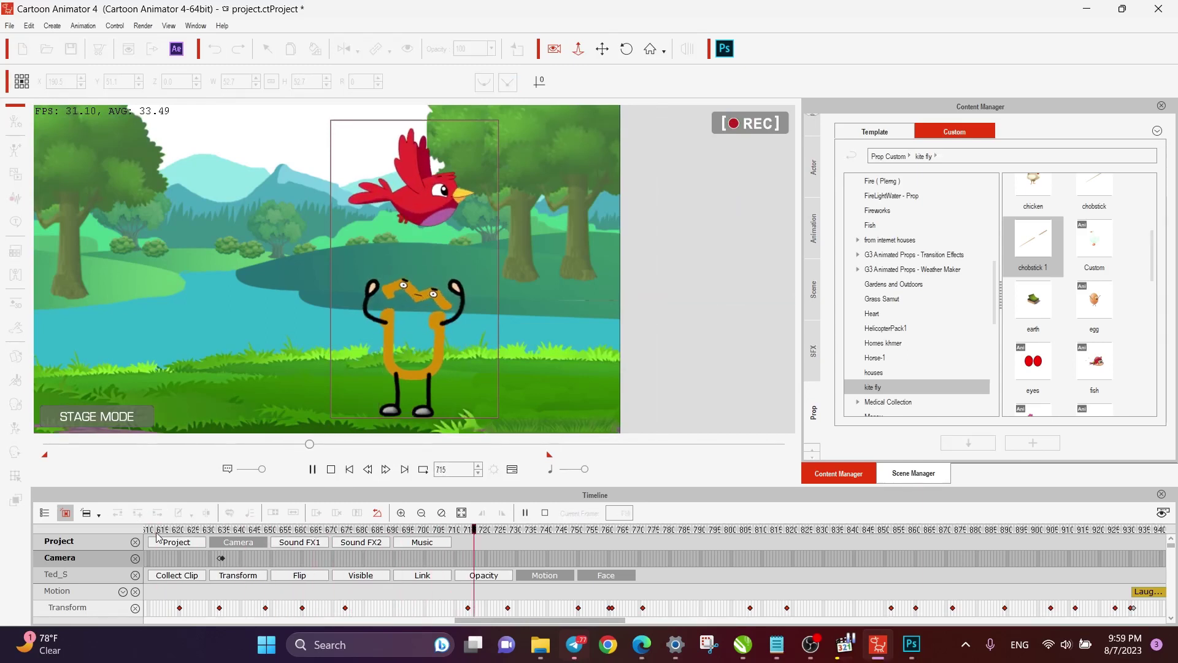
key("space")
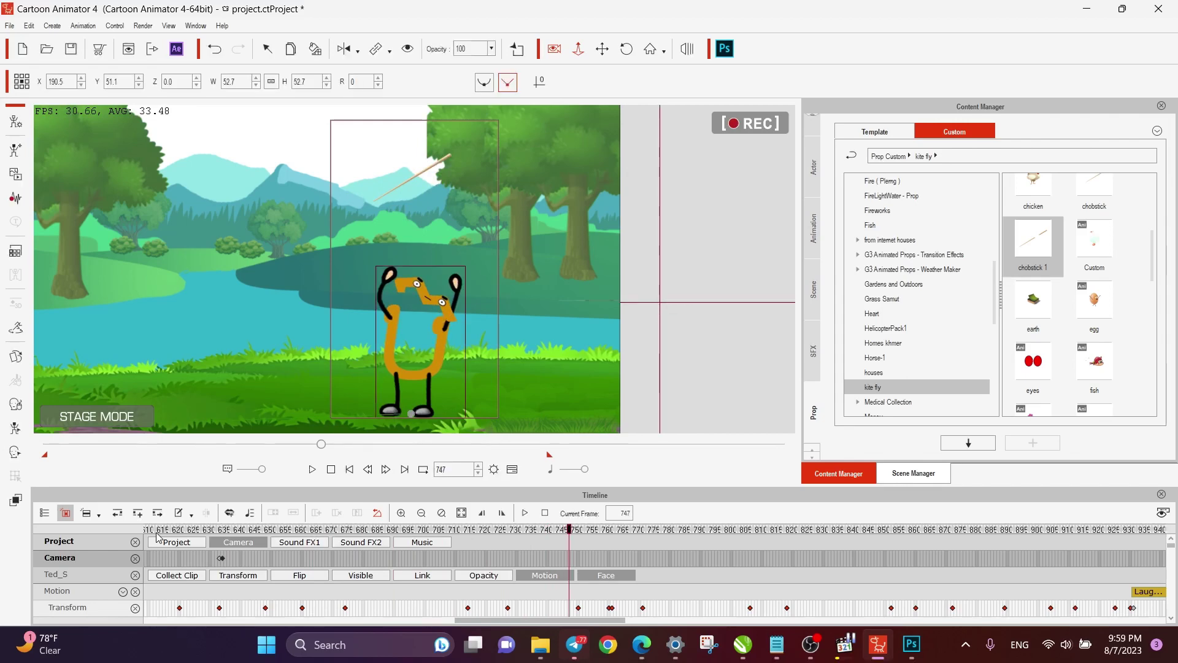
key("space")
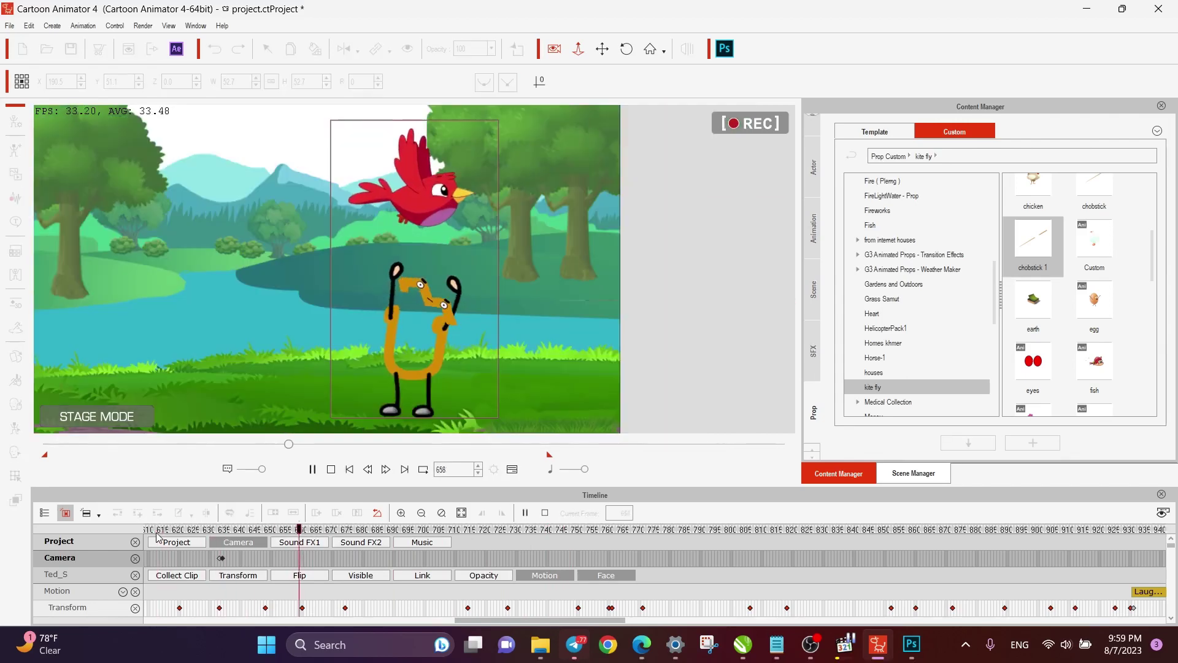
key("space")
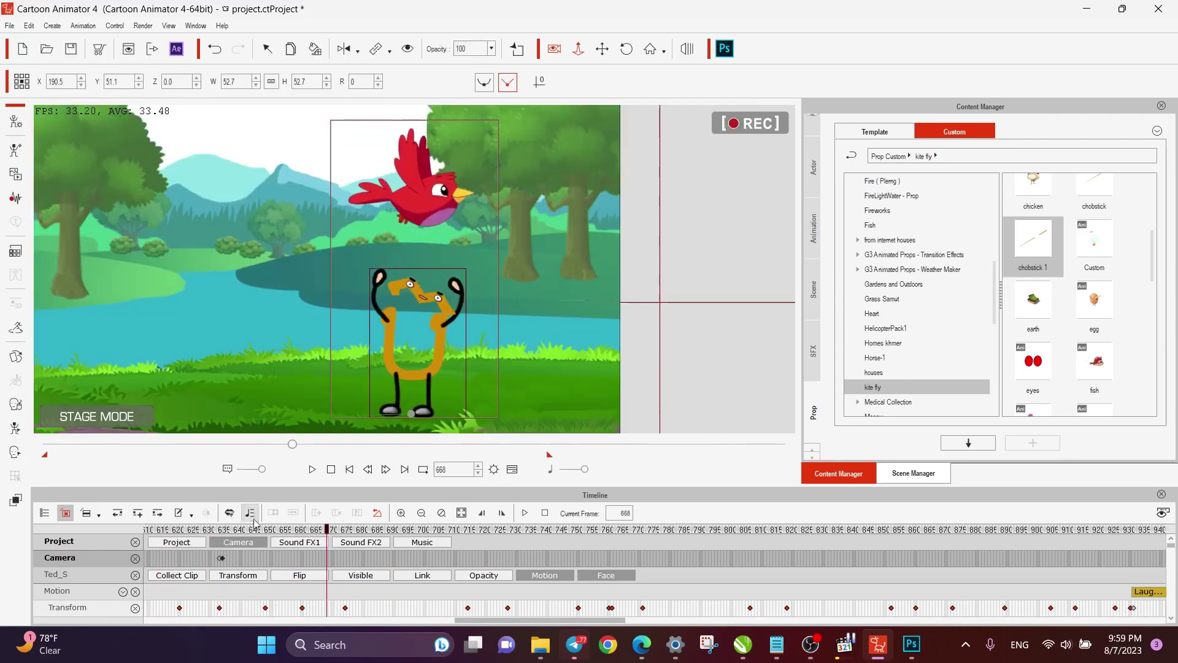
Try adding the bird's Action motion at frame 644.
left_click(222, 559)
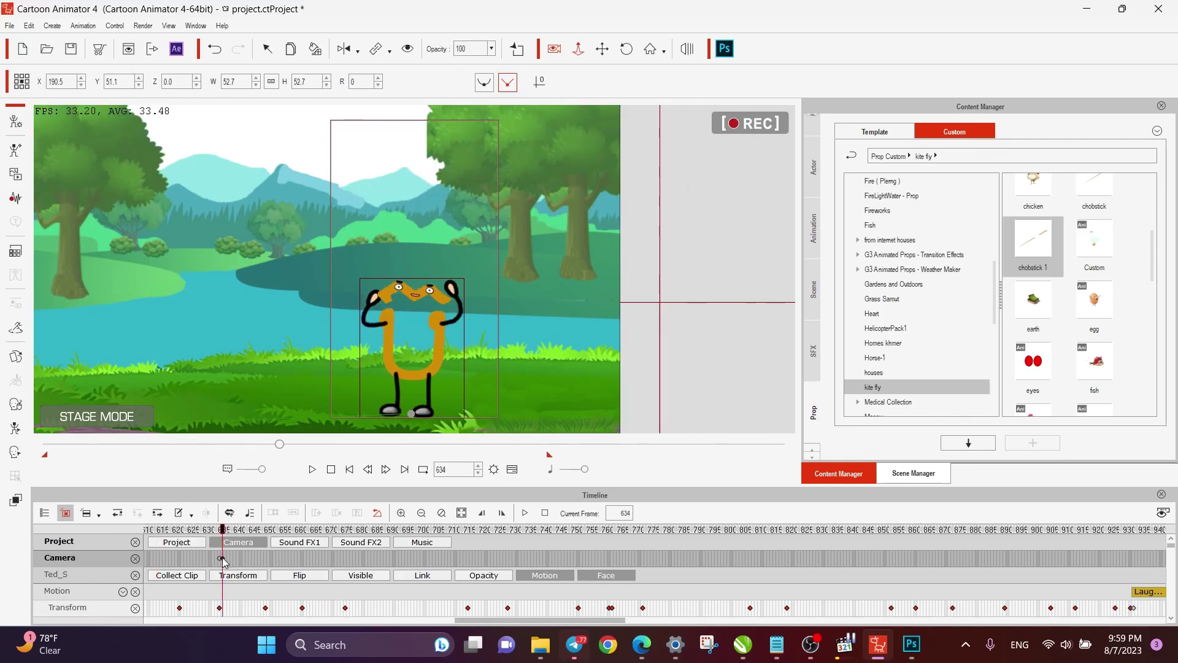
key("space")
key("space")
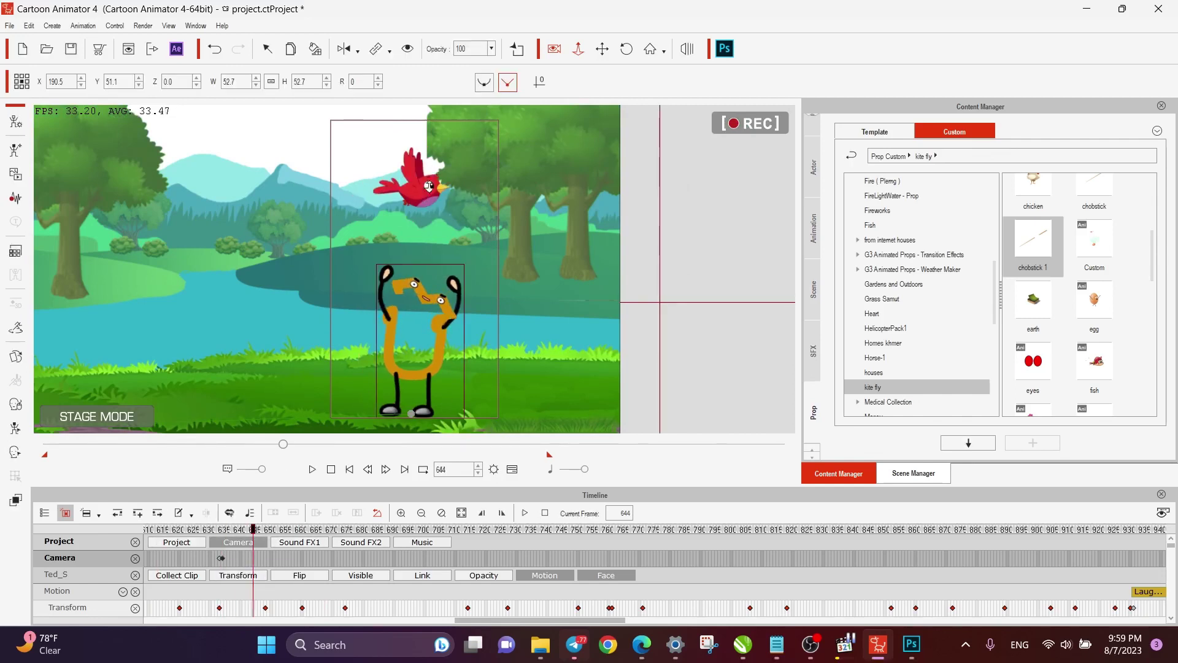
left_click(267, 49)
left_click(419, 196)
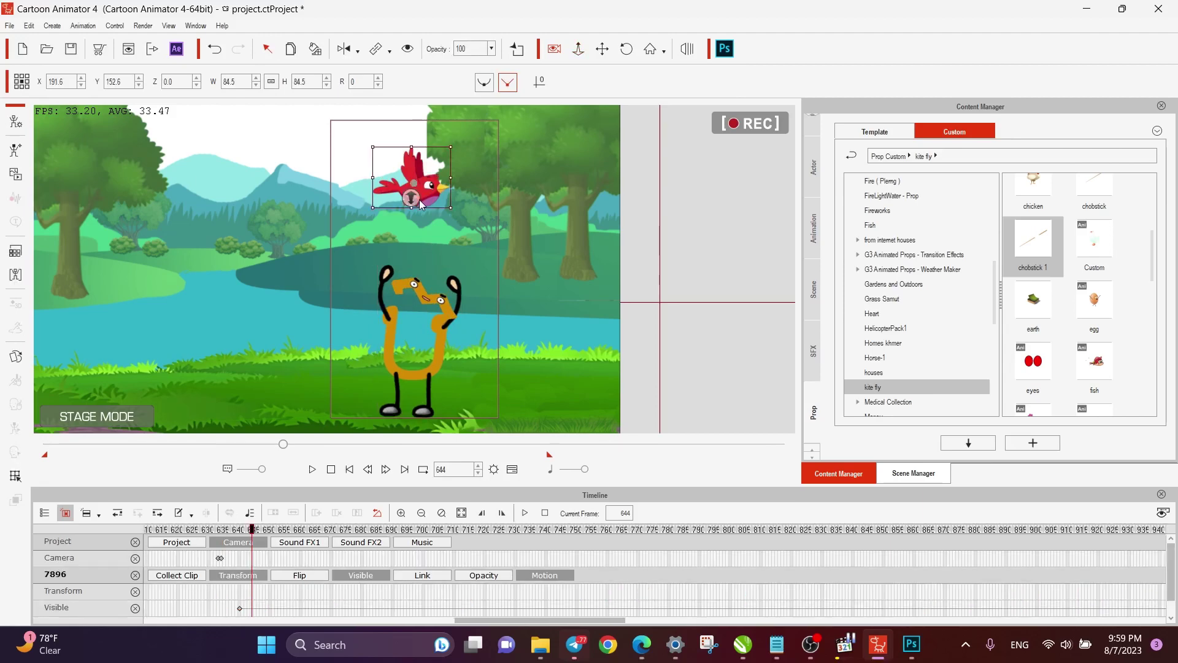
right_click(419, 194)
mouse_move(534, 206)
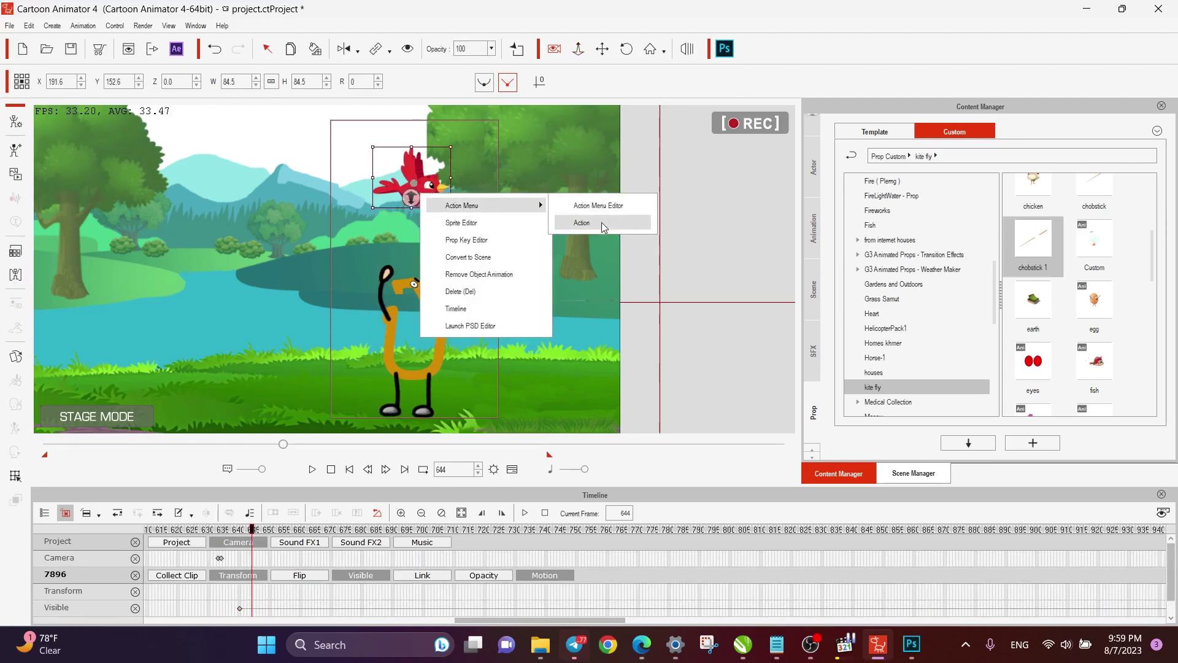
left_click(582, 222)
Play back the bird's appearance, and undo the Action motion added at frame 644.
key("space")
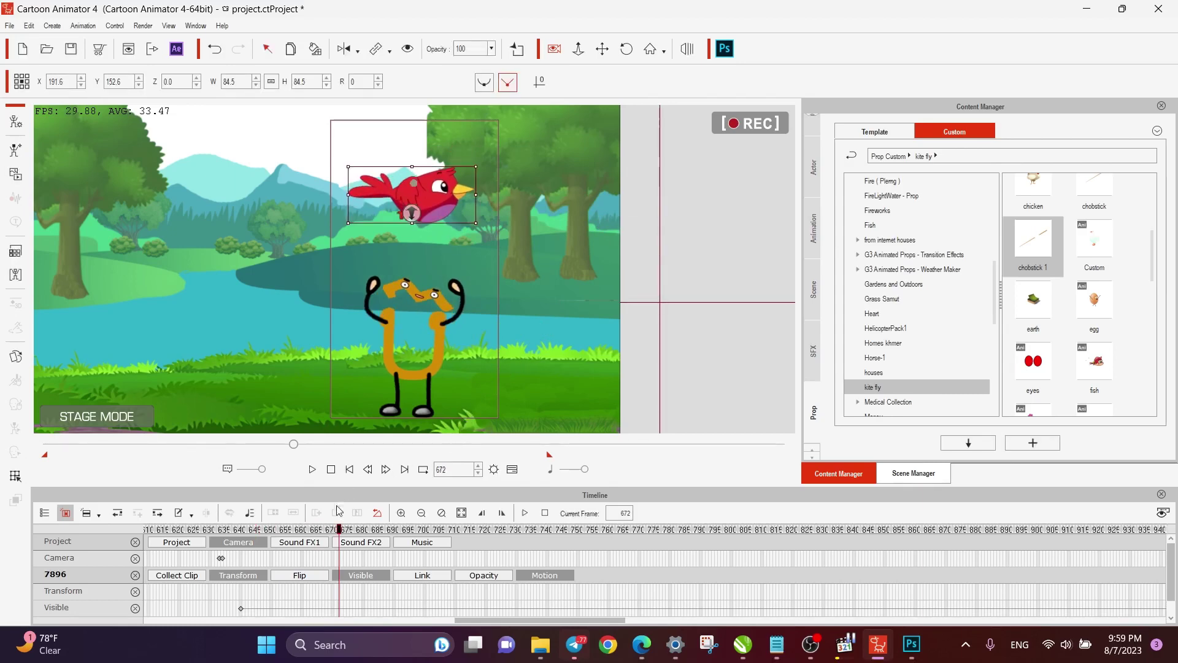
left_click_drag(338, 535, 204, 520)
key("space")
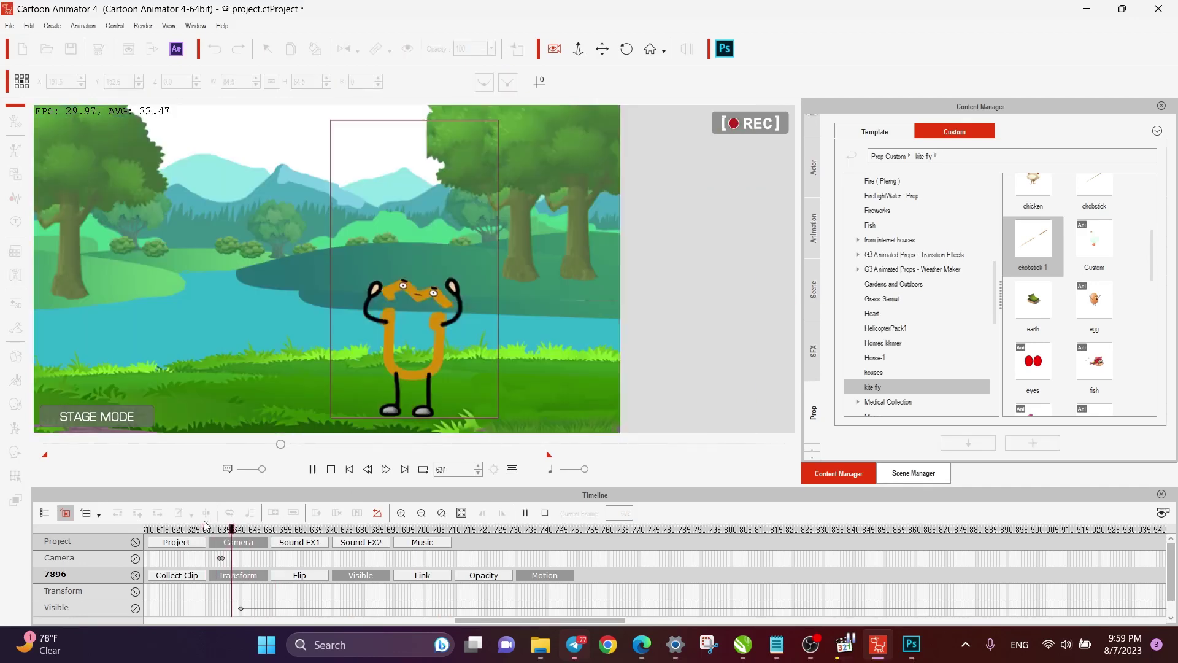
key("space")
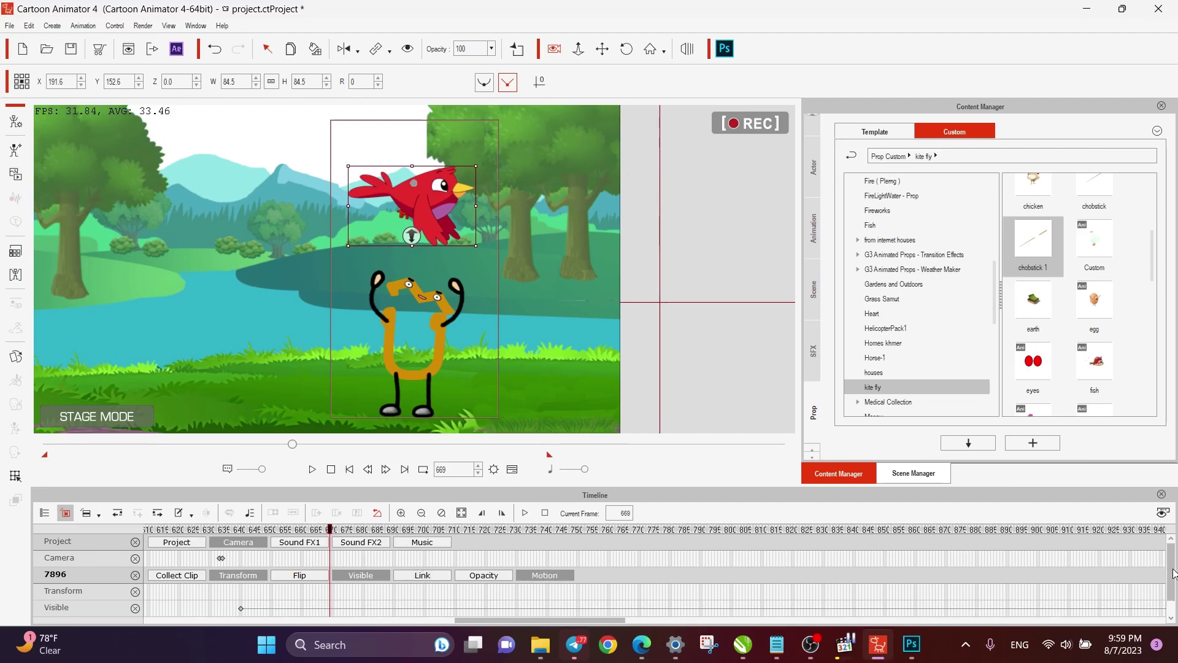
scroll(1173, 574, "down", 1)
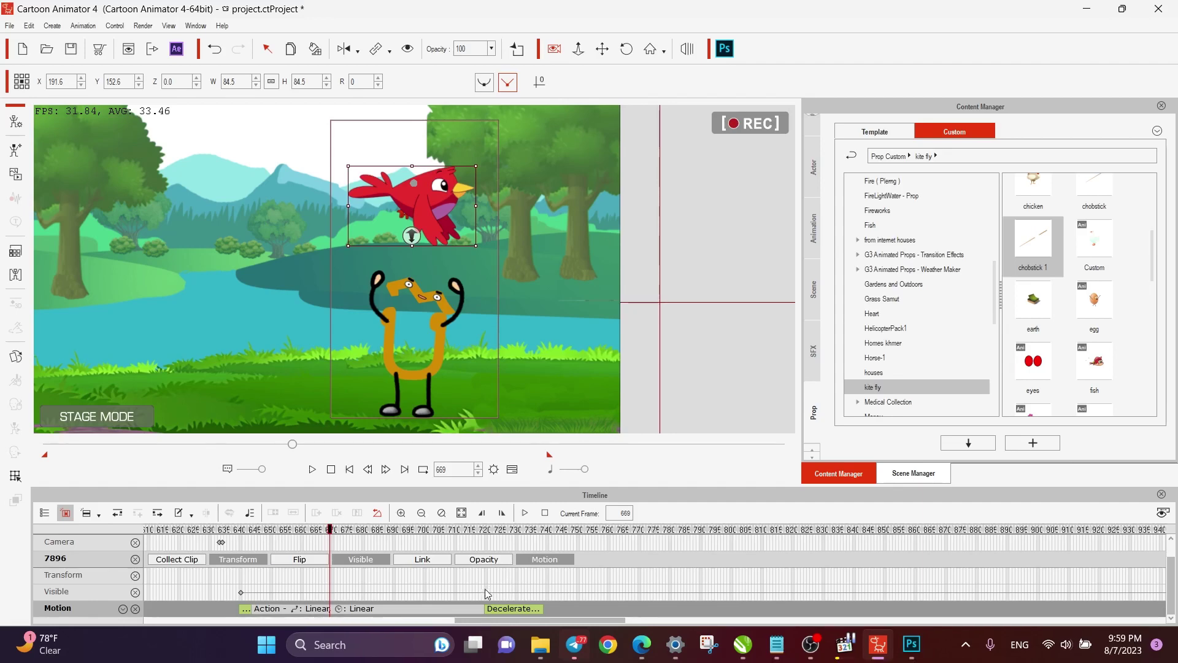
key("ctrl+z")
Add the bird's Action motion at frame 659, directly after its first Decelerate clip.
left_click(227, 530)
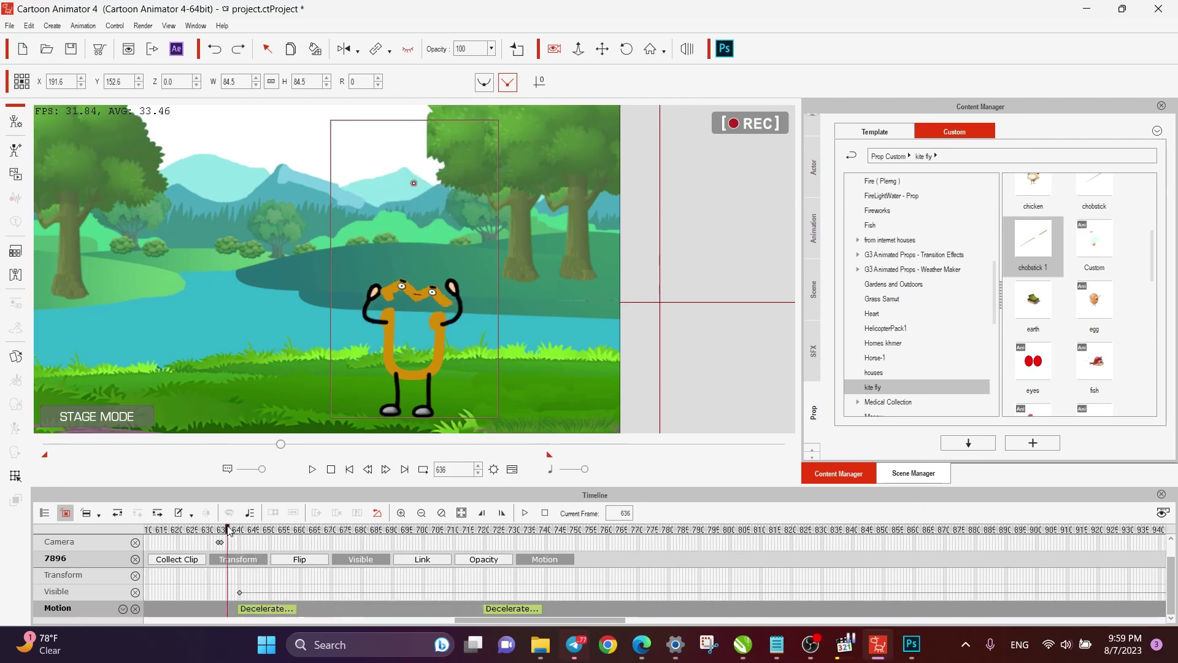
key("space")
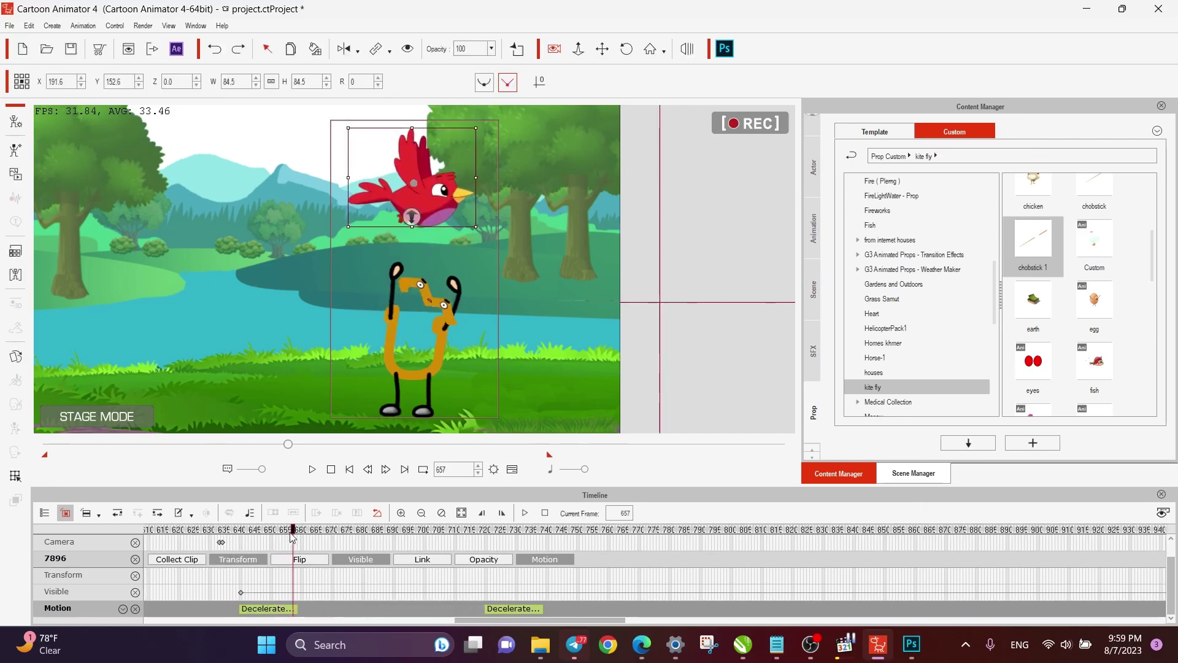
left_click_drag(293, 536, 300, 537)
right_click(441, 195)
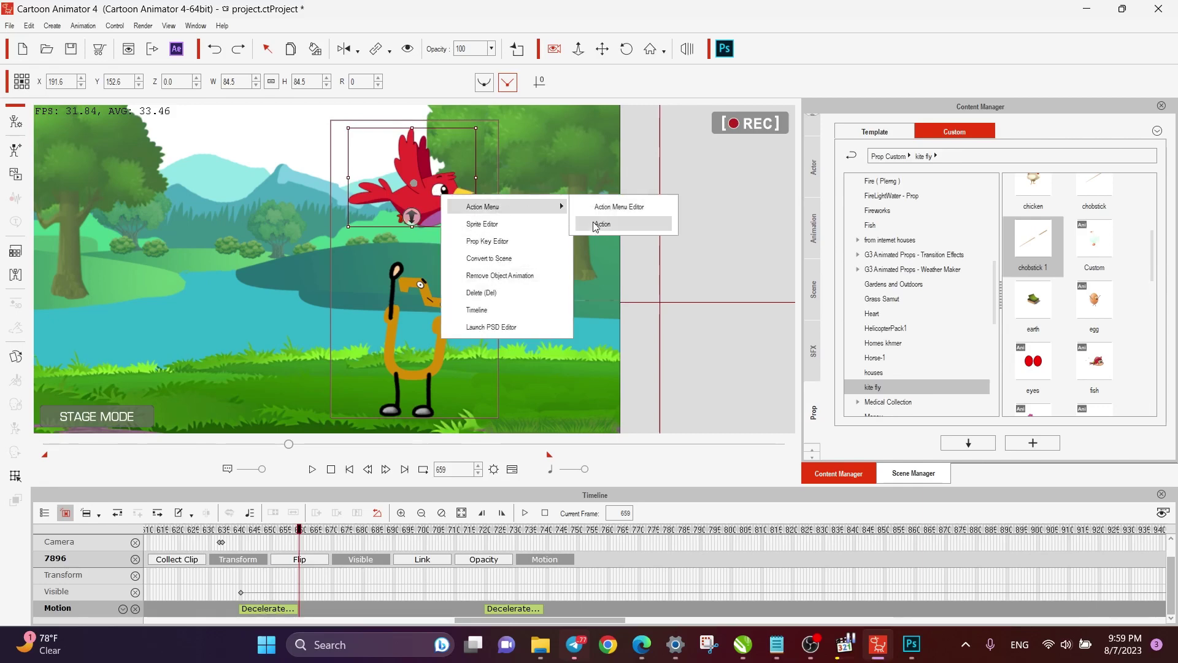
left_click(604, 223)
Play back the bird's appearance, wing-flapping and disappearance to check the timing of its motion clips.
key("space")
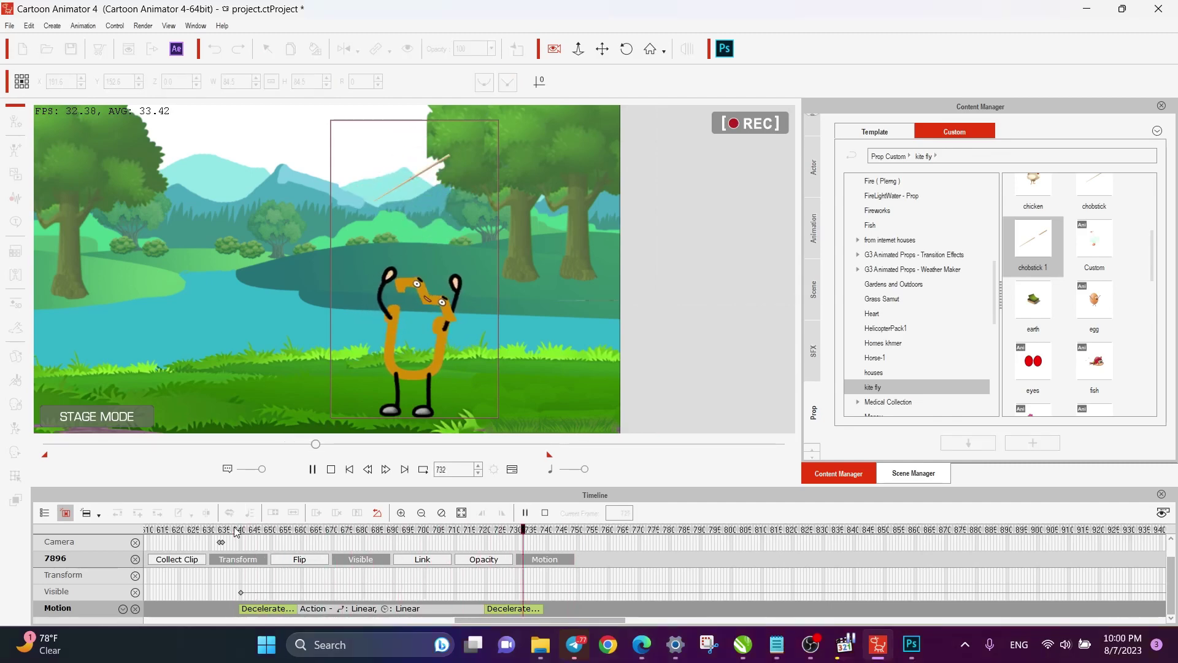
key("space")
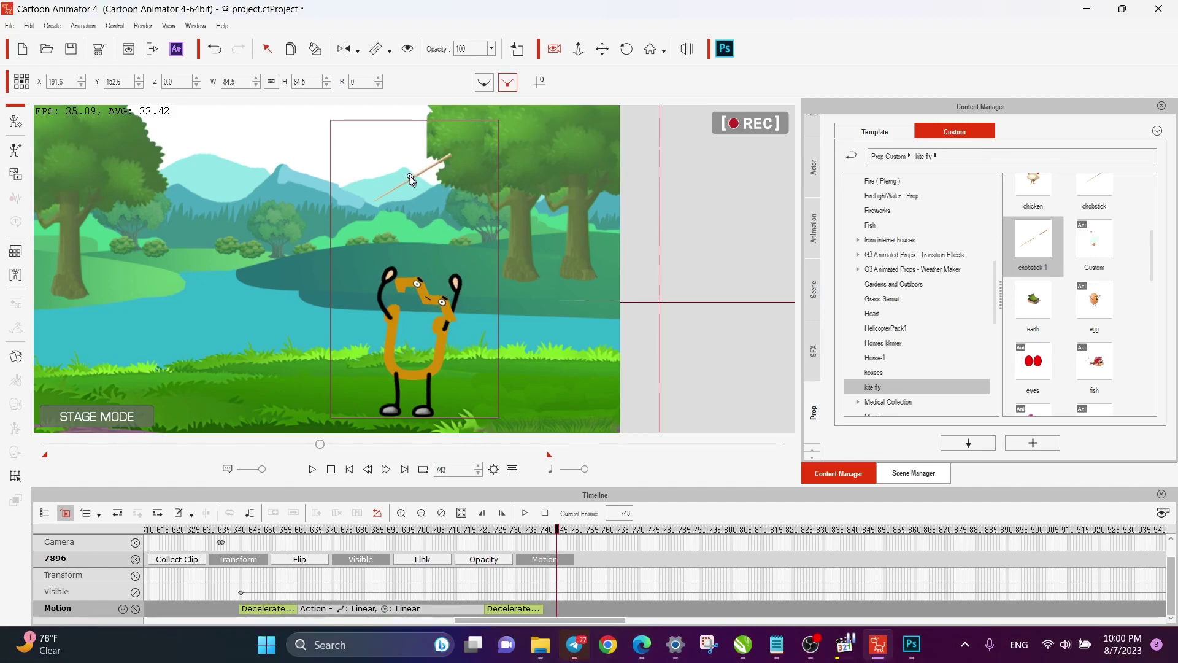
mouse_move(248, 531)
left_mouse_down()
mouse_move(238, 533)
mouse_move(270, 533)
mouse_move(238, 534)
mouse_move(305, 533)
mouse_move(239, 533)
left_mouse_up()
left_click(243, 534)
key("space")
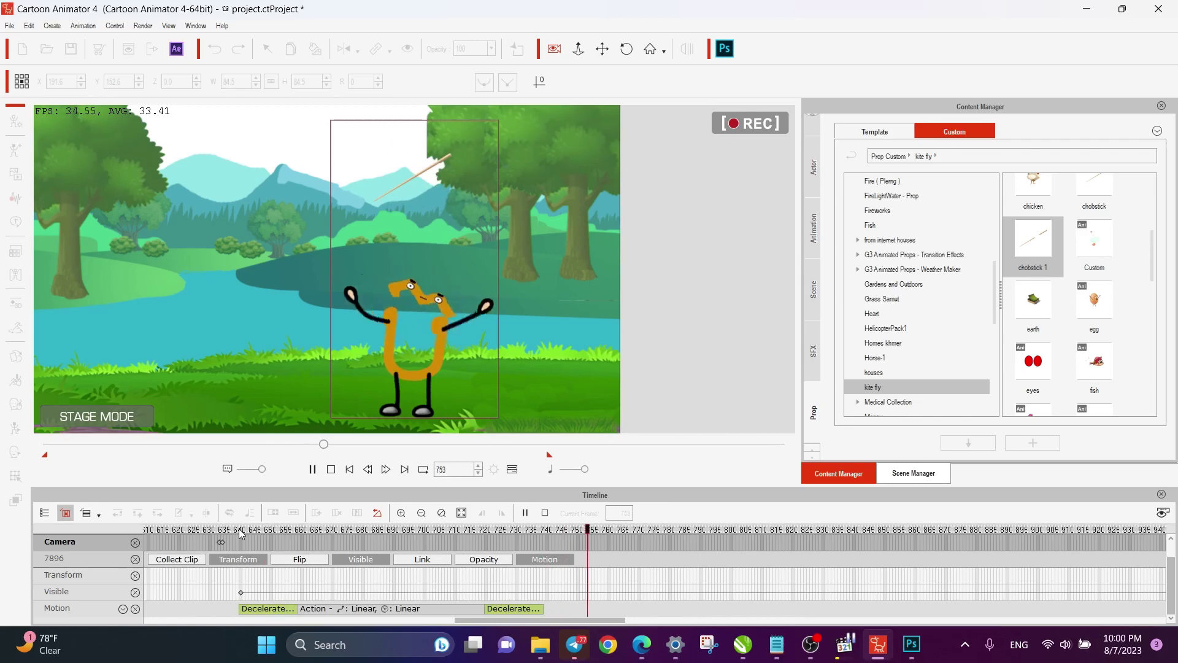
key("space")
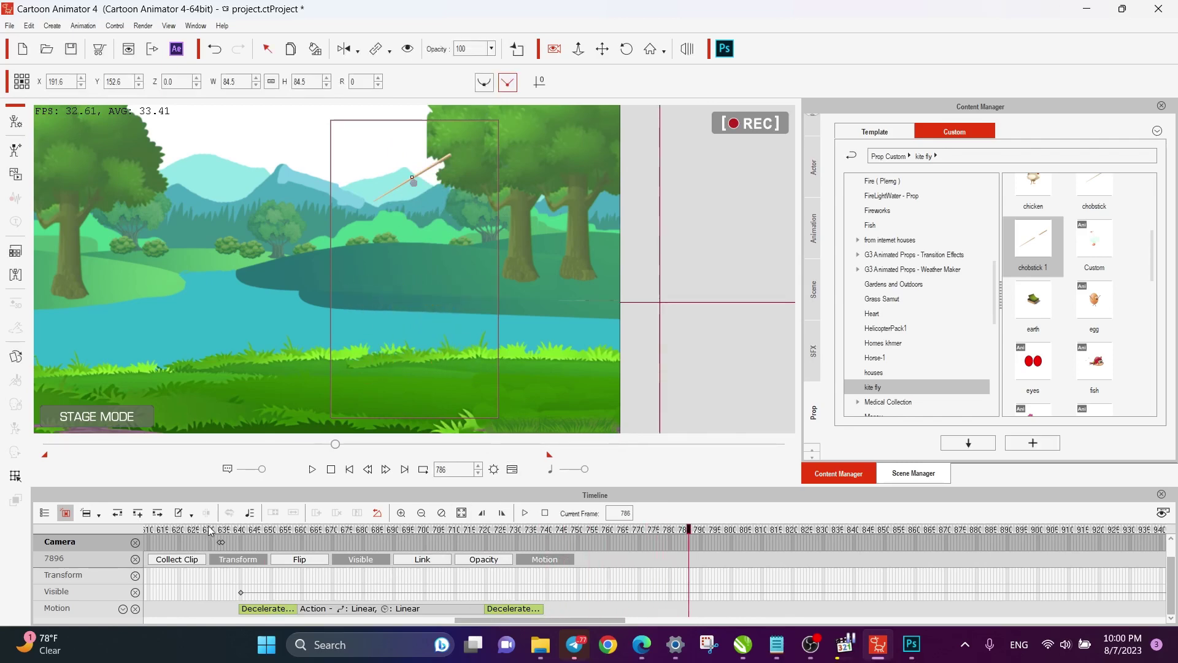
key("space")
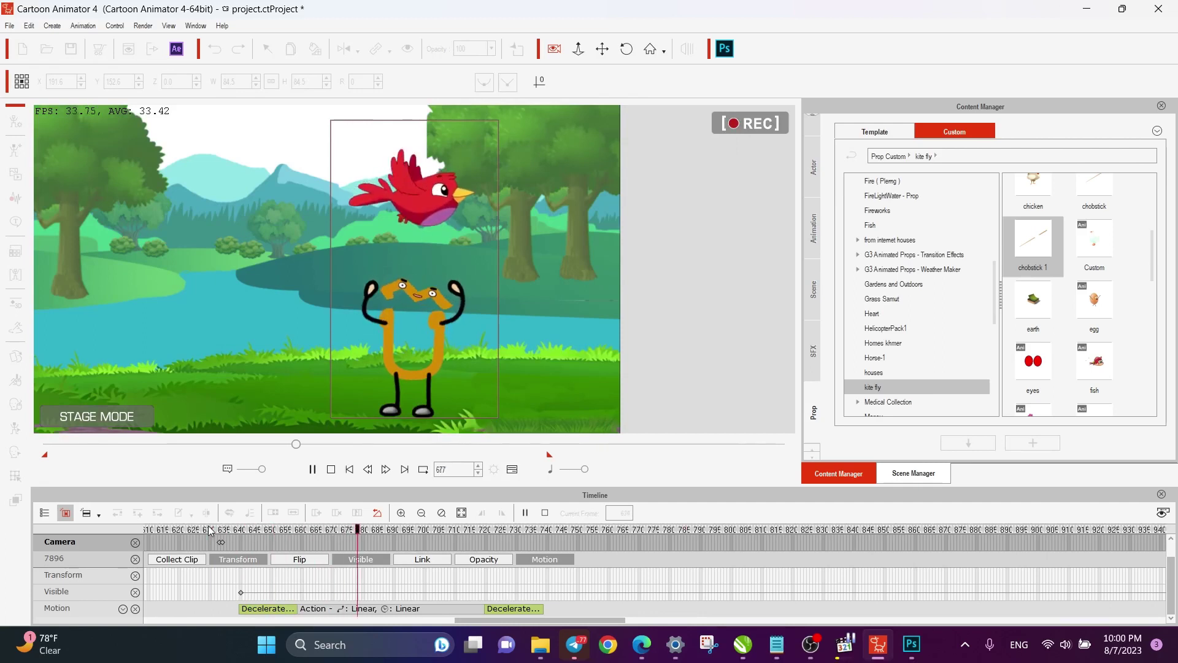
key("space")
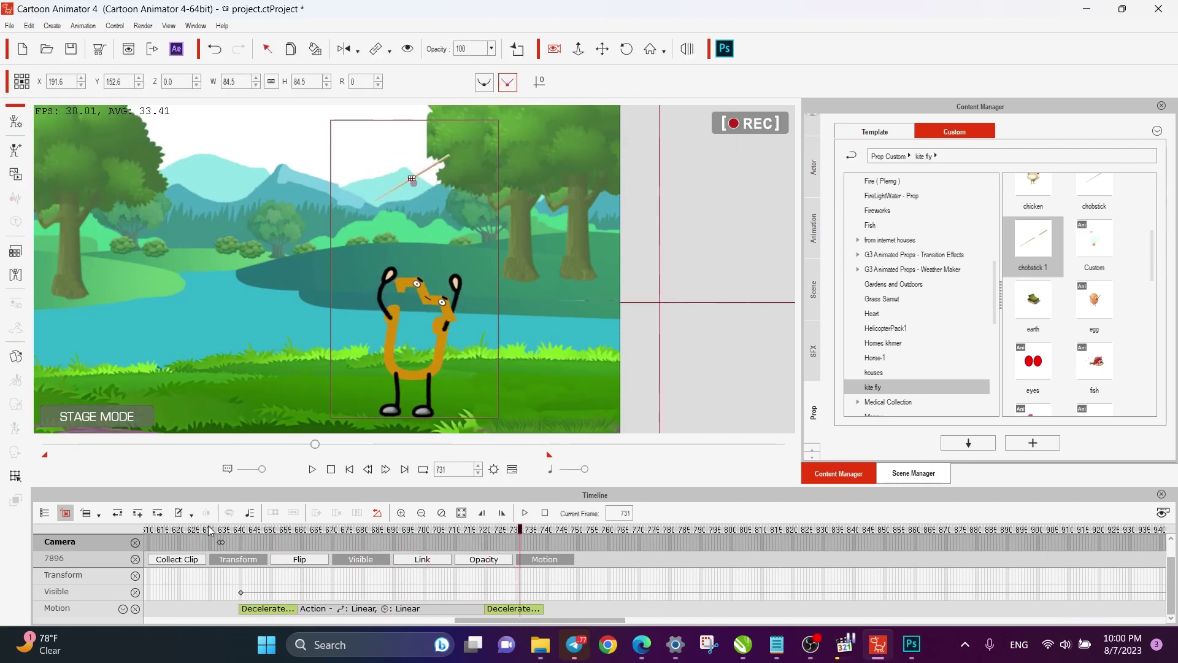
Add a camera key at frame 716 and zoom in on the bird and the character's head at frame 717, making an abrupt cut.
left_click_drag(518, 538, 512, 538)
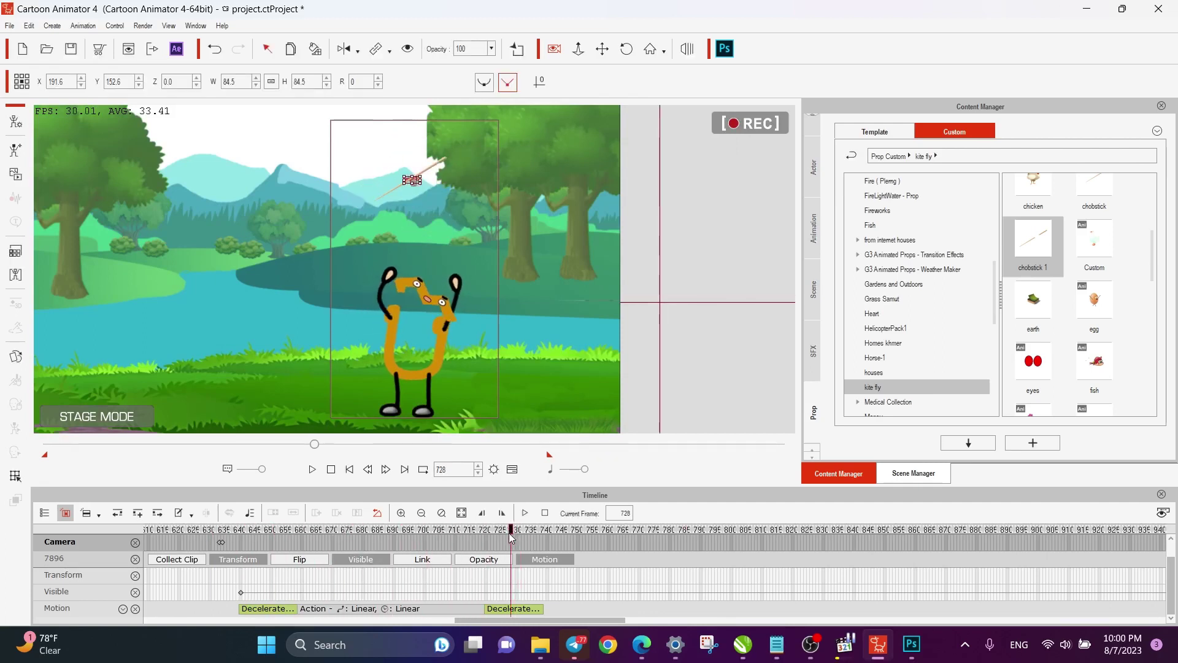
key("Left")
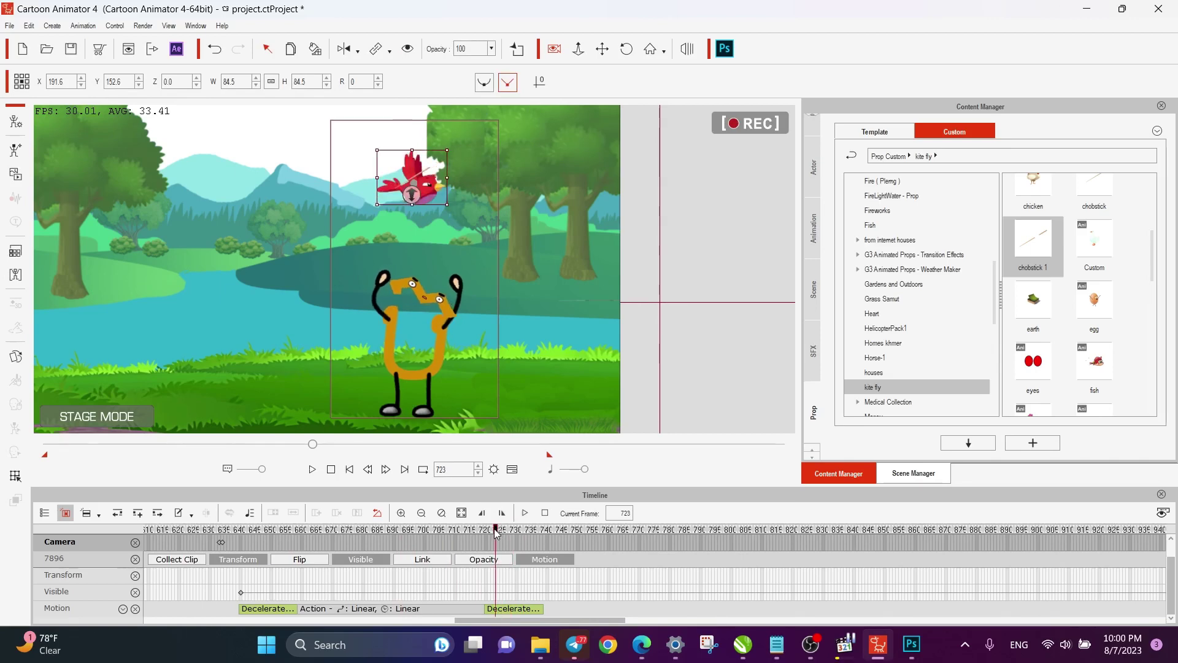
left_click_drag(511, 532, 476, 540)
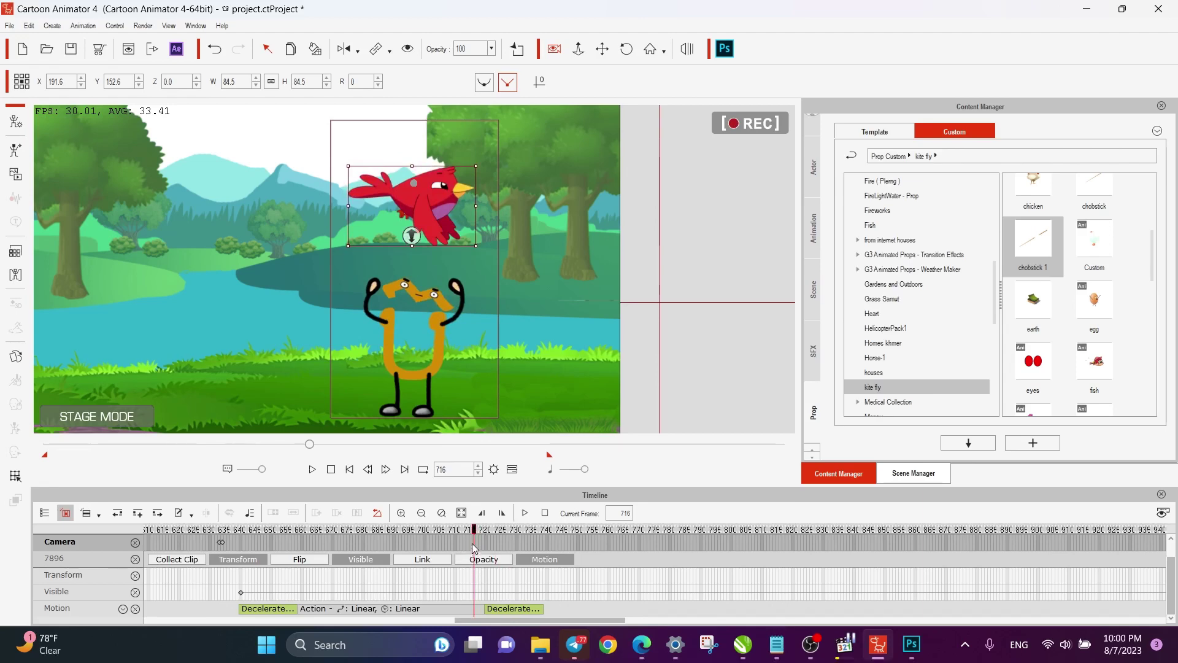
left_click(473, 544)
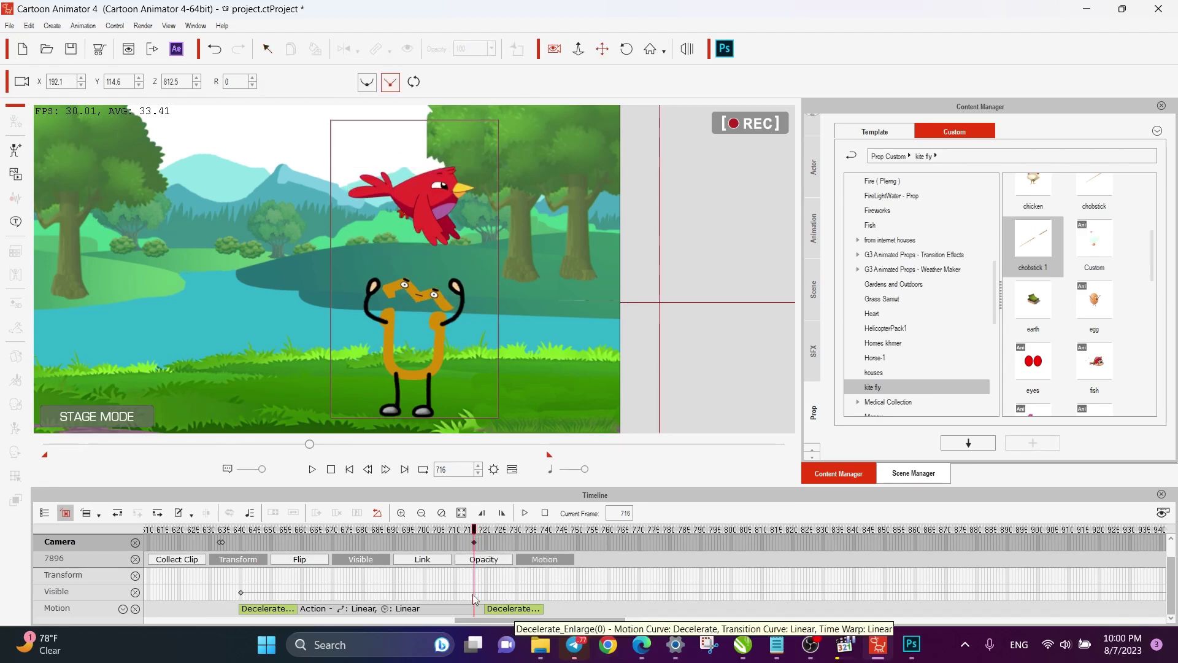
left_click(385, 470)
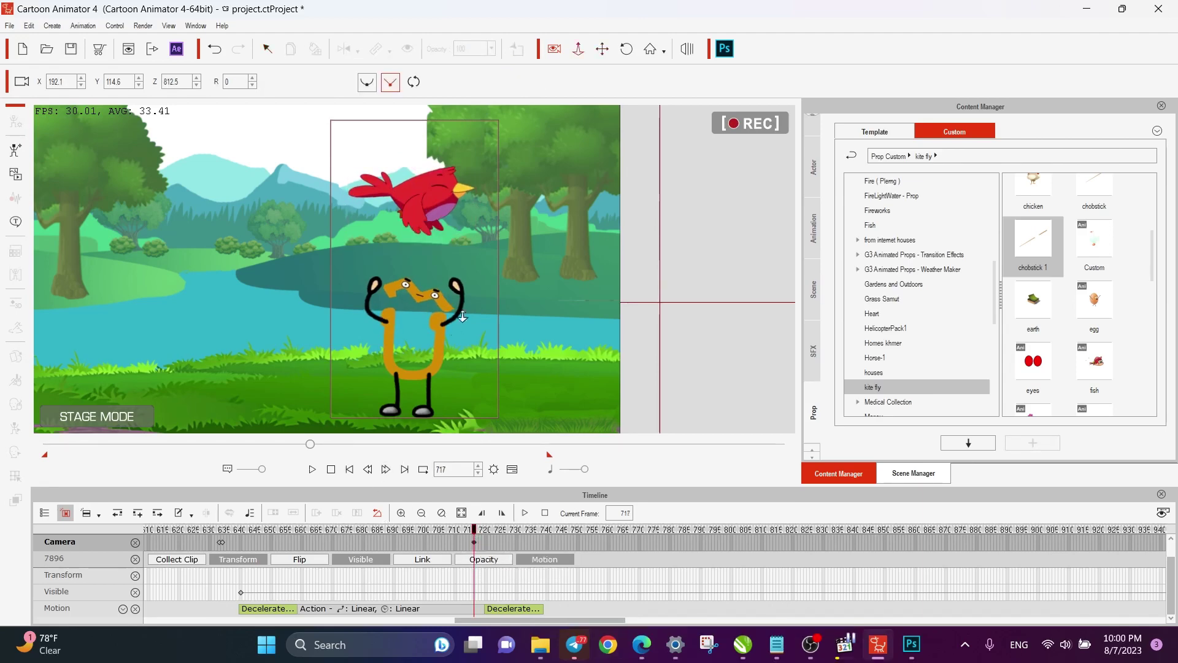
left_click_drag(462, 317, 448, 262)
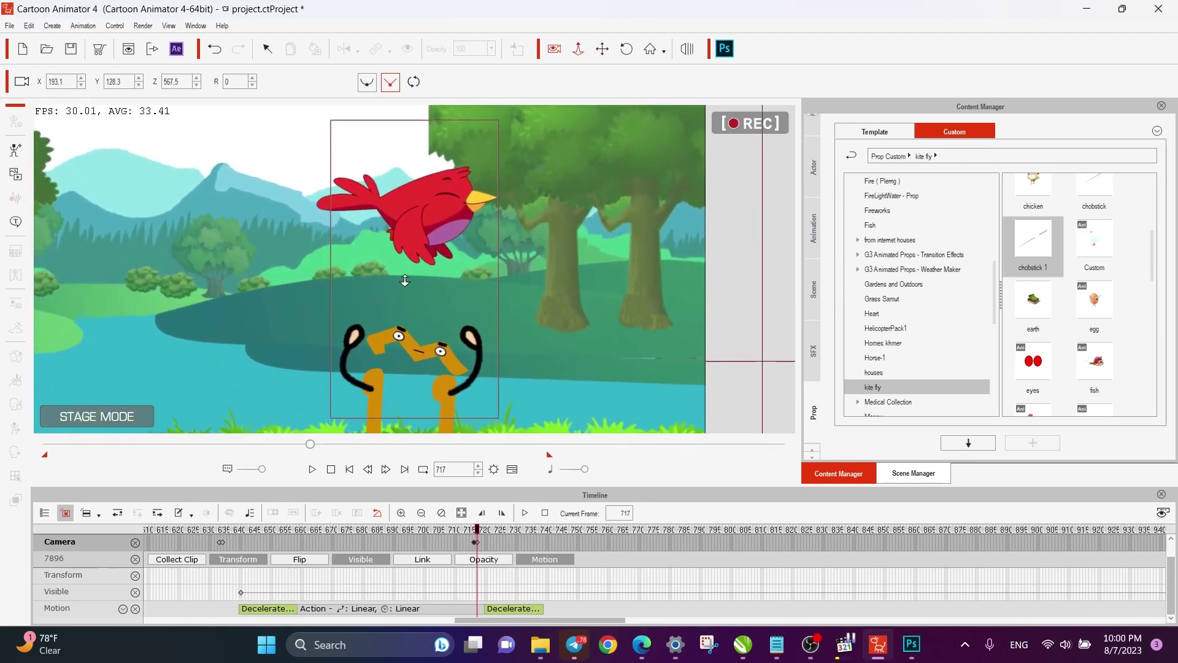
Play back the animation around frame 717 to check the camera cut to the closer view and the bird's disappearance.
left_click(197, 529)
key("space")
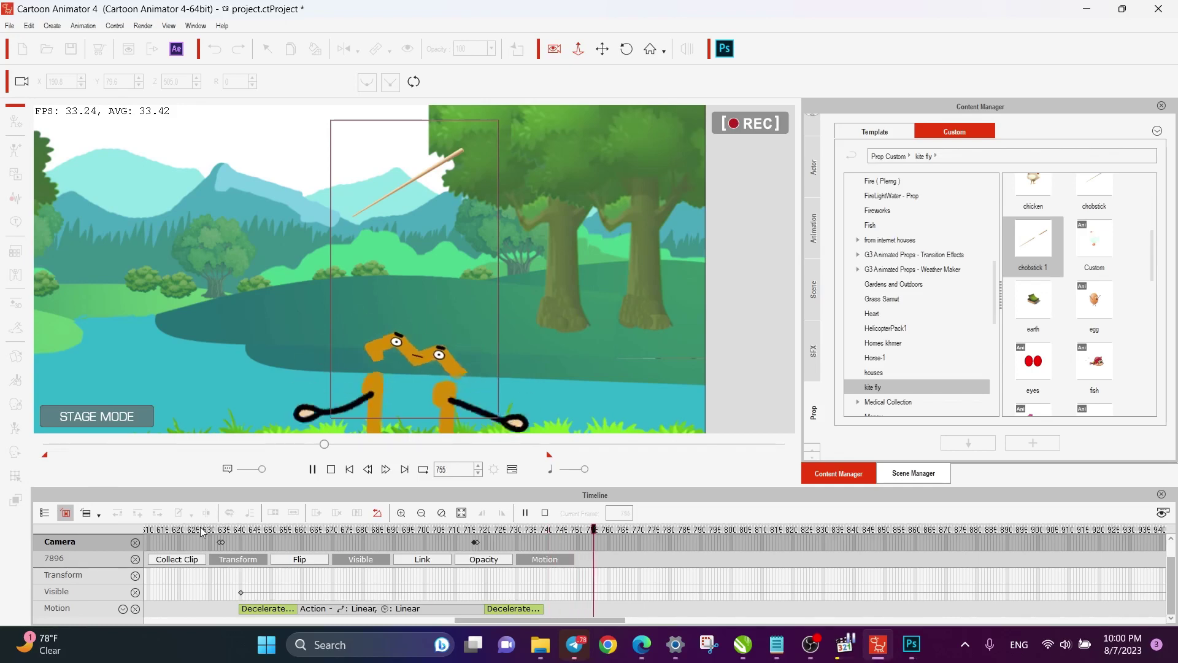
key("space")
left_click(427, 529)
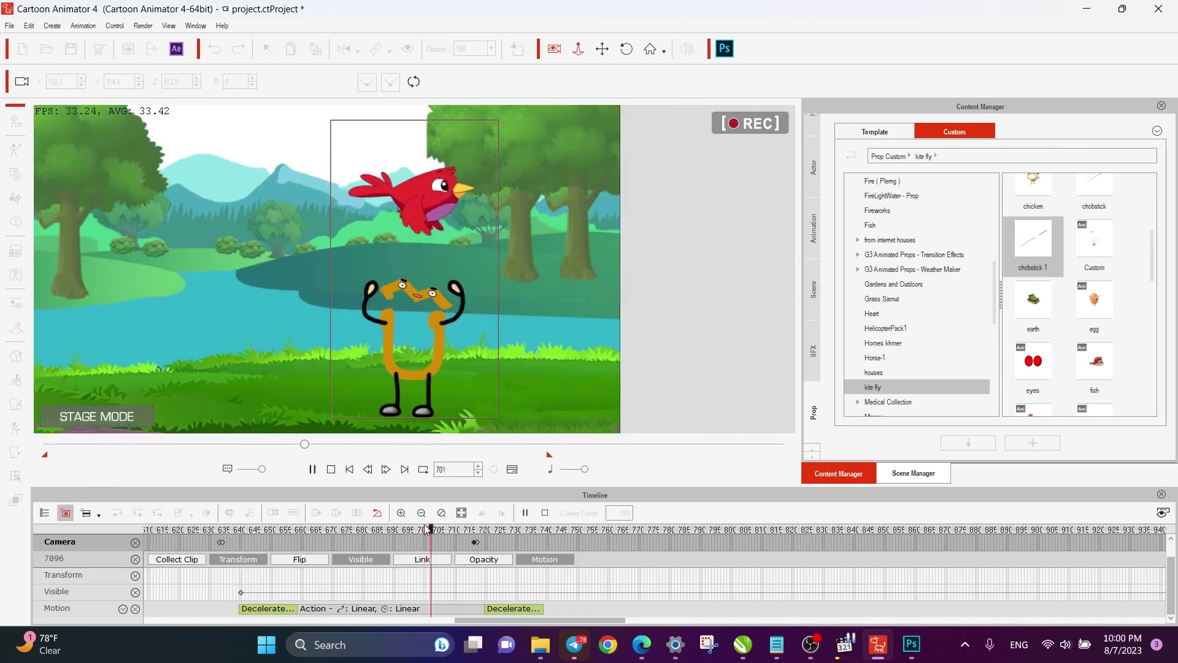
key("space")
key("space")
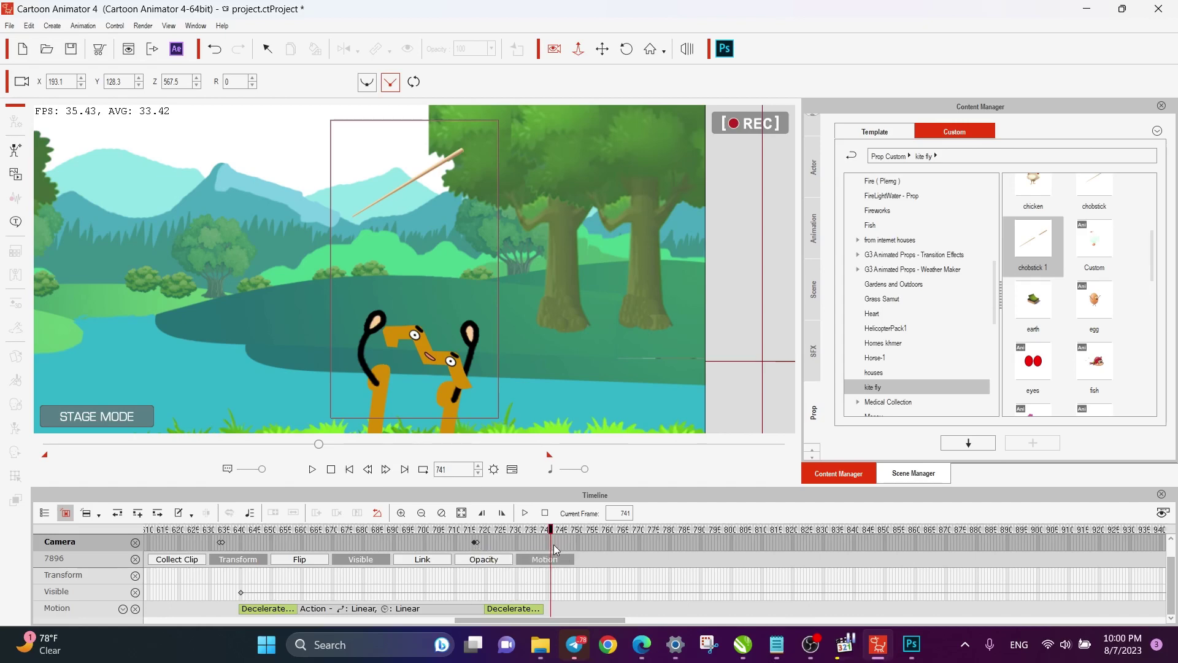
key("space")
key("space")
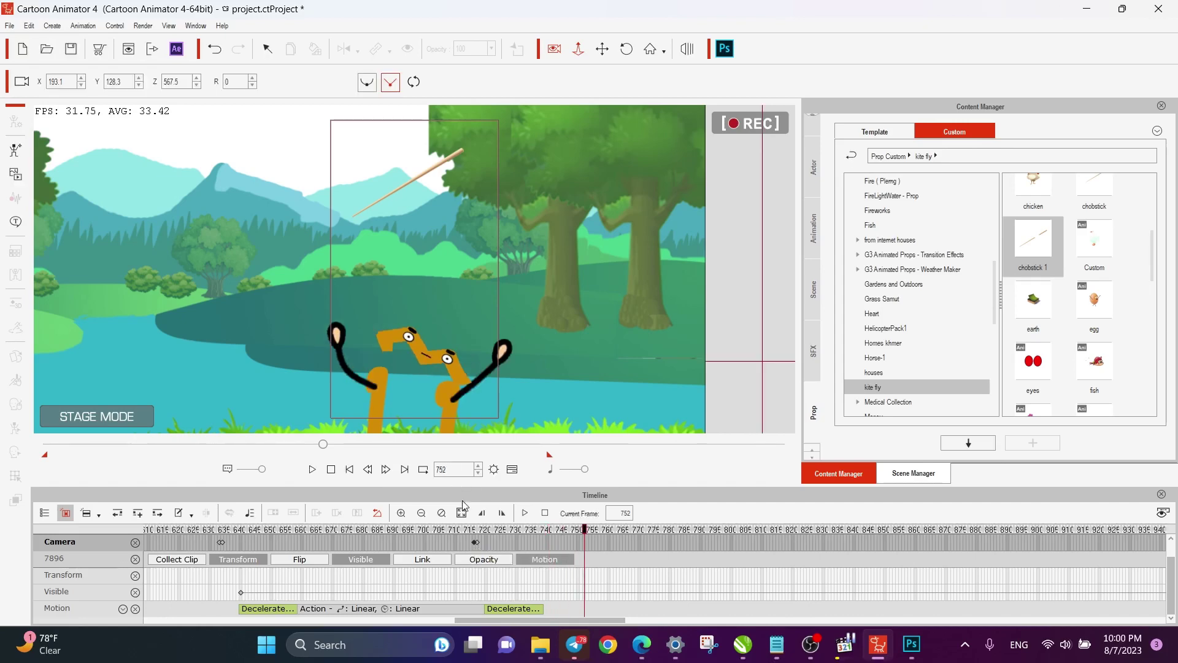
key("space")
key("space")
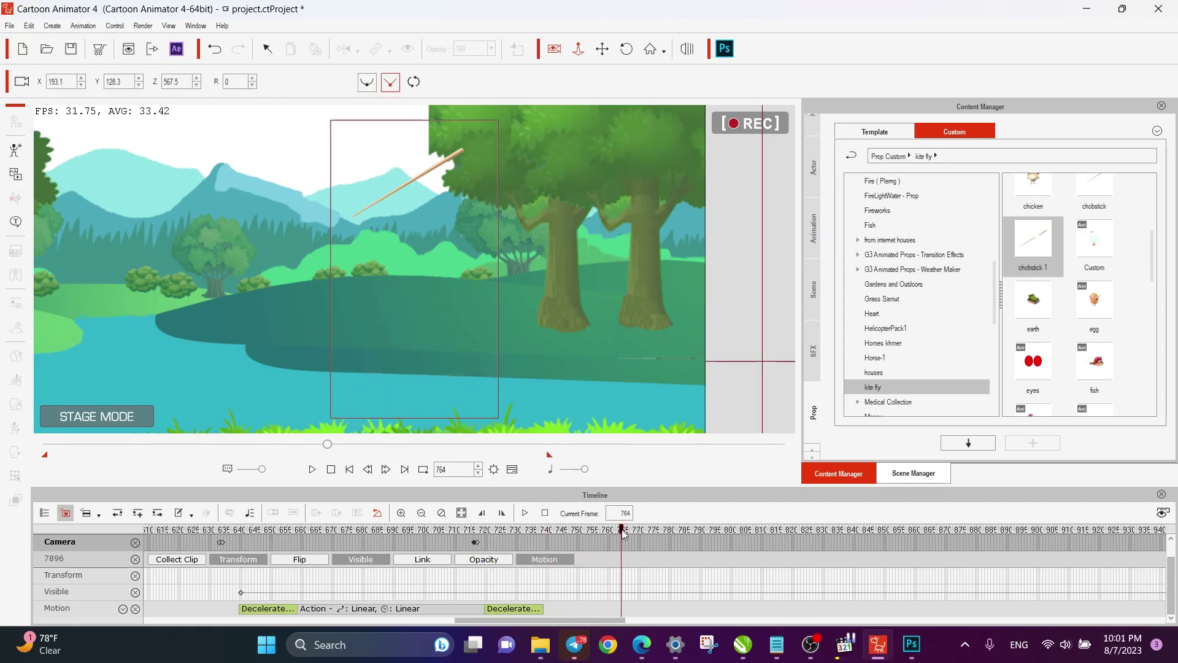
Add a camera key at frame 760, at the character's Transform key, and move the camera onto the character in the riverside scene at frame 761.
left_click_drag(622, 532, 606, 529)
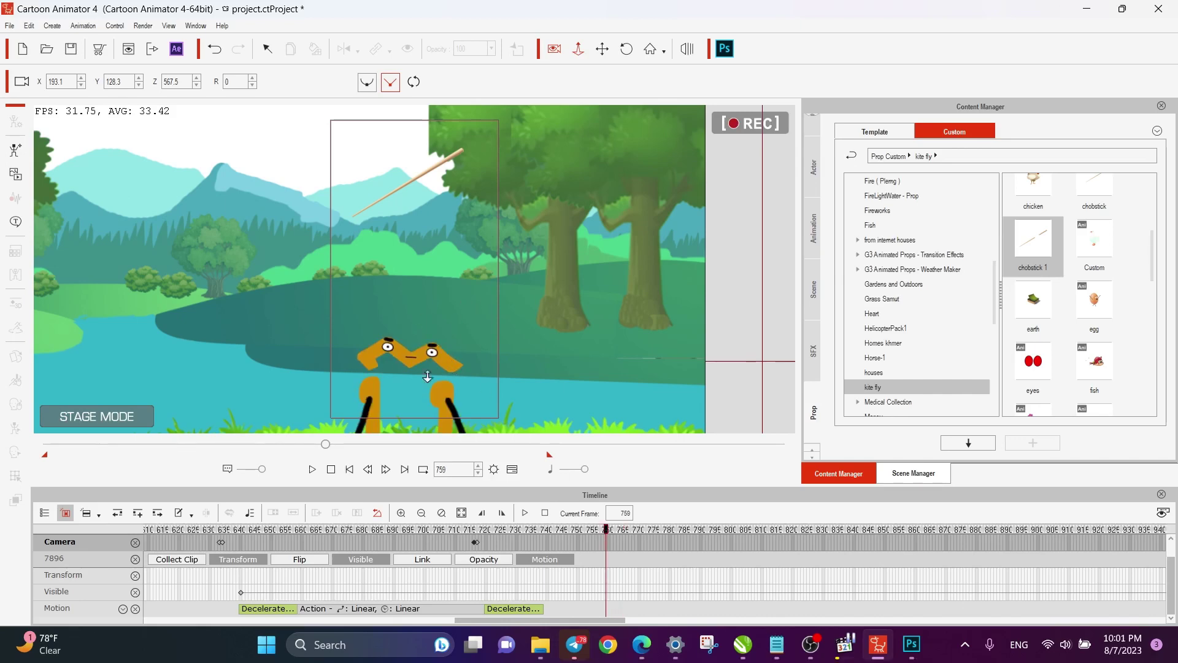
left_click(267, 48)
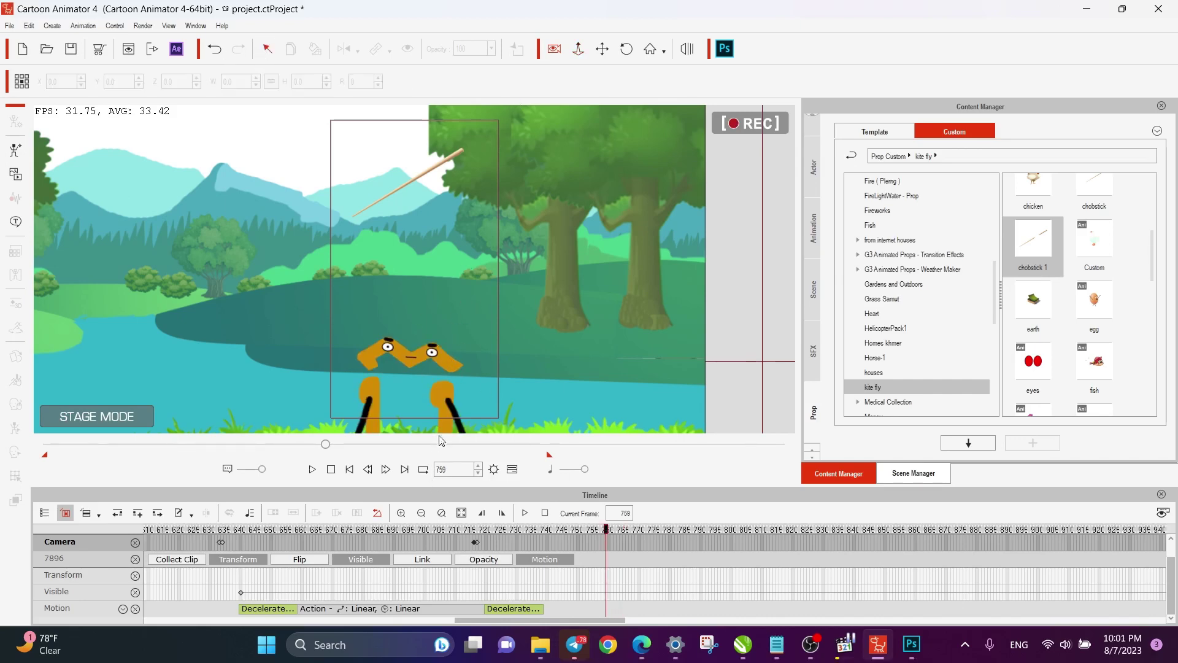
left_click(442, 399)
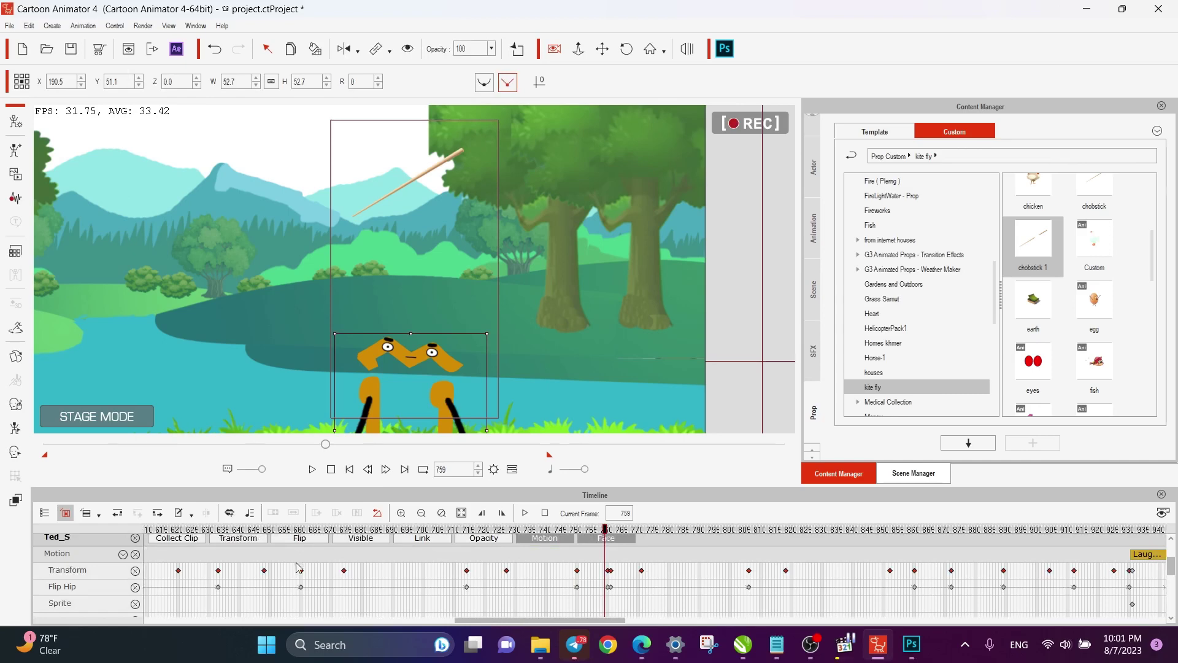
left_click(240, 538)
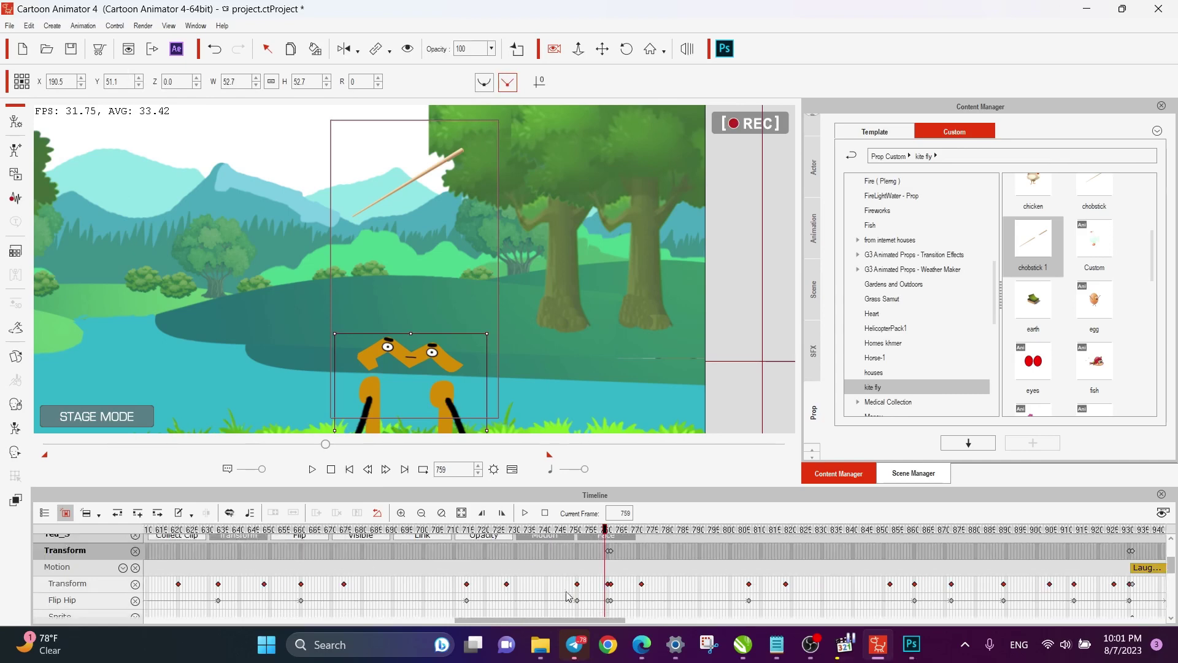
left_click(608, 552)
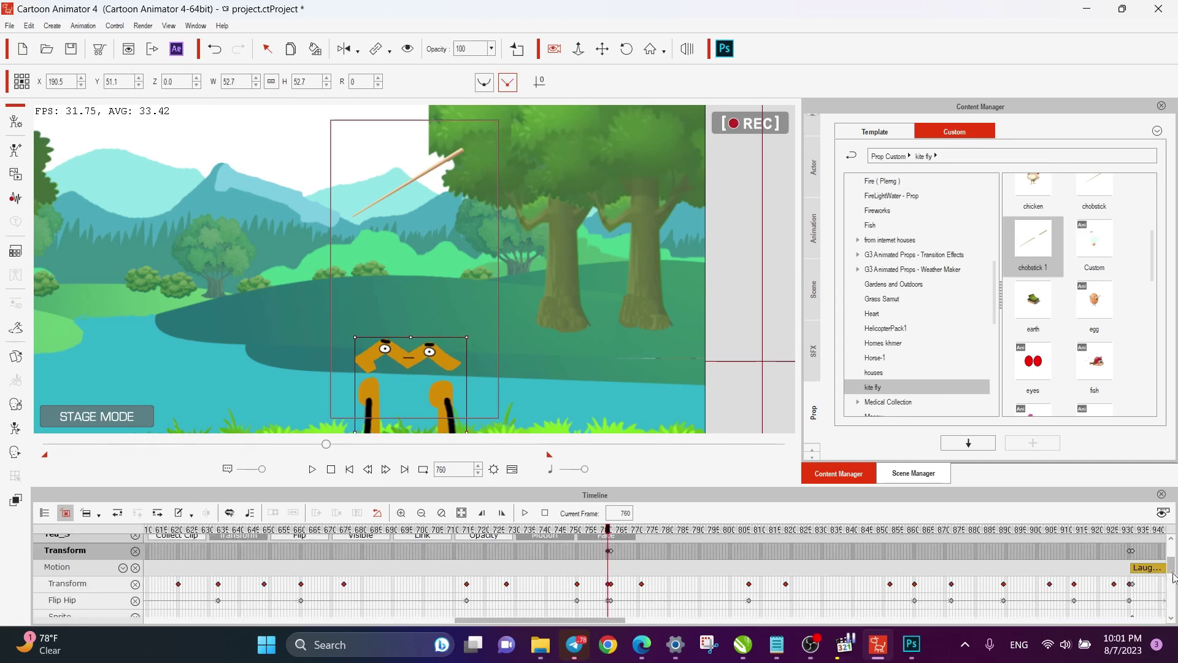
scroll(1172, 541, "up", 3)
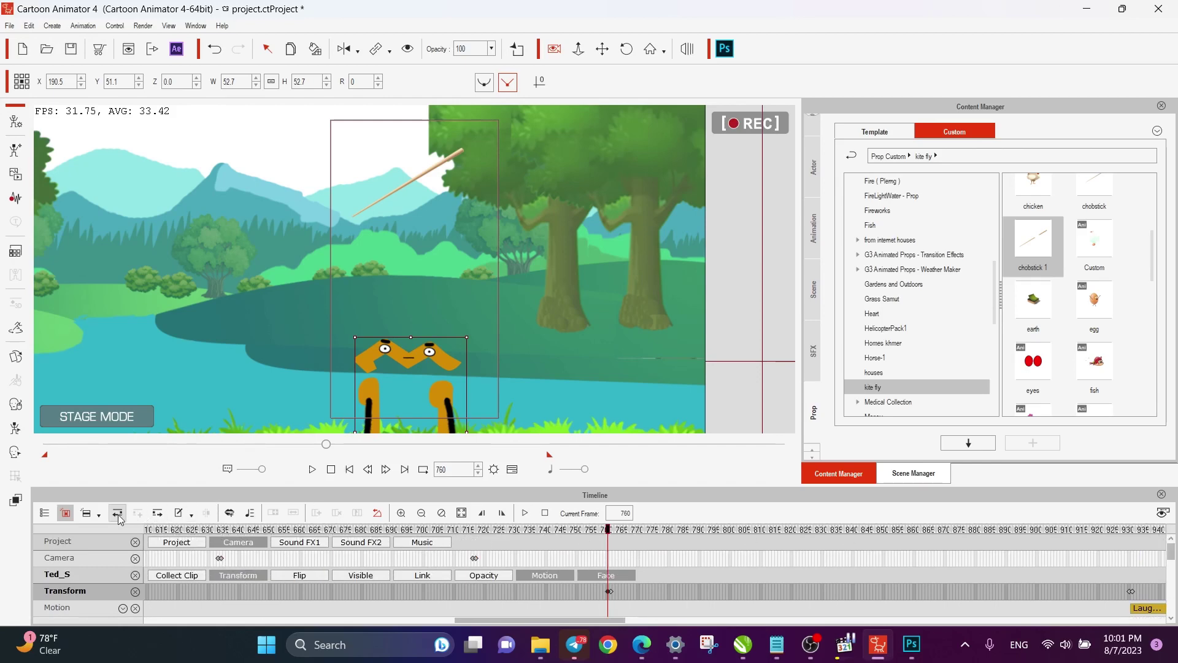
left_click(76, 561)
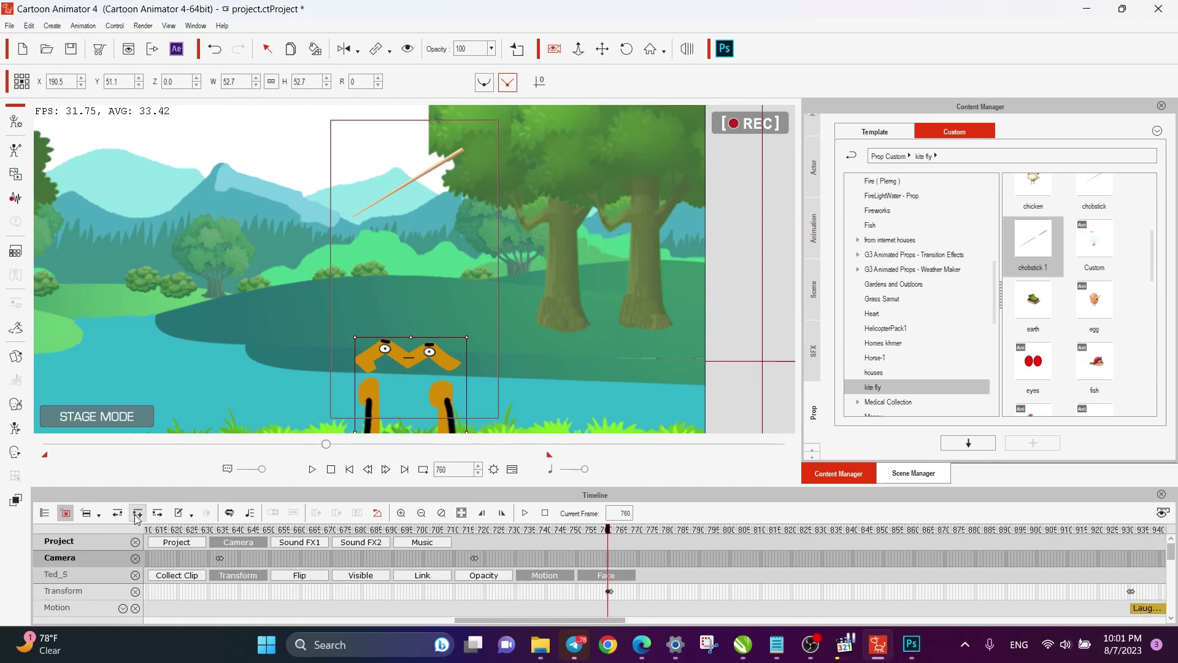
left_click(386, 470)
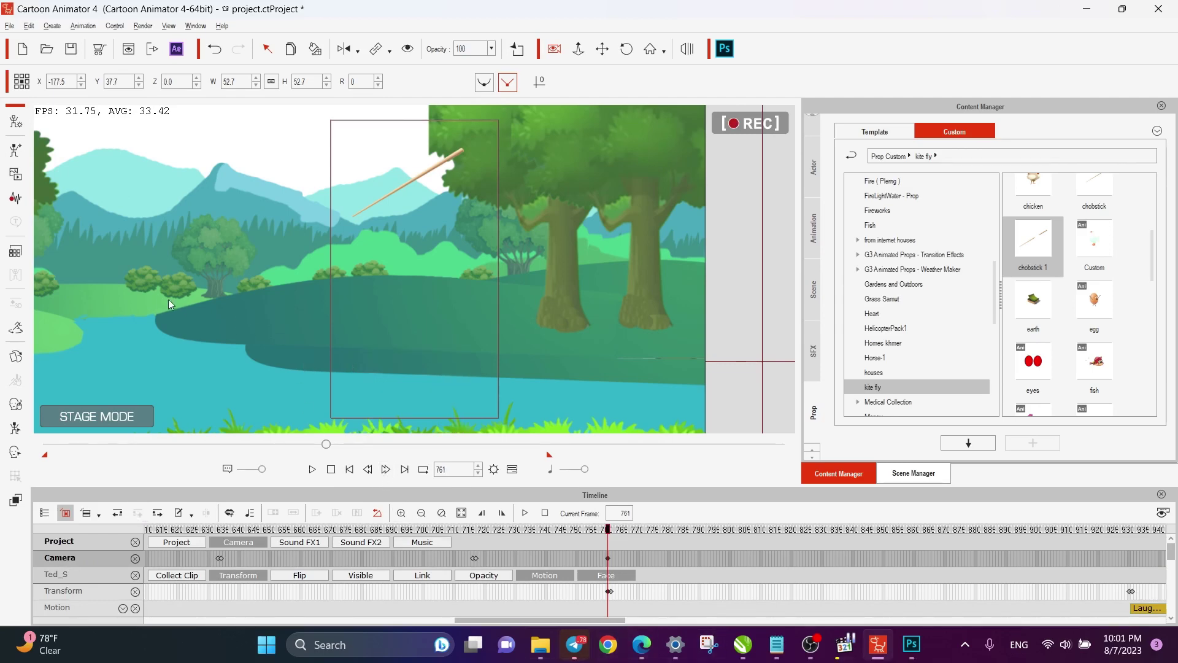
left_click_drag(168, 300, 586, 179)
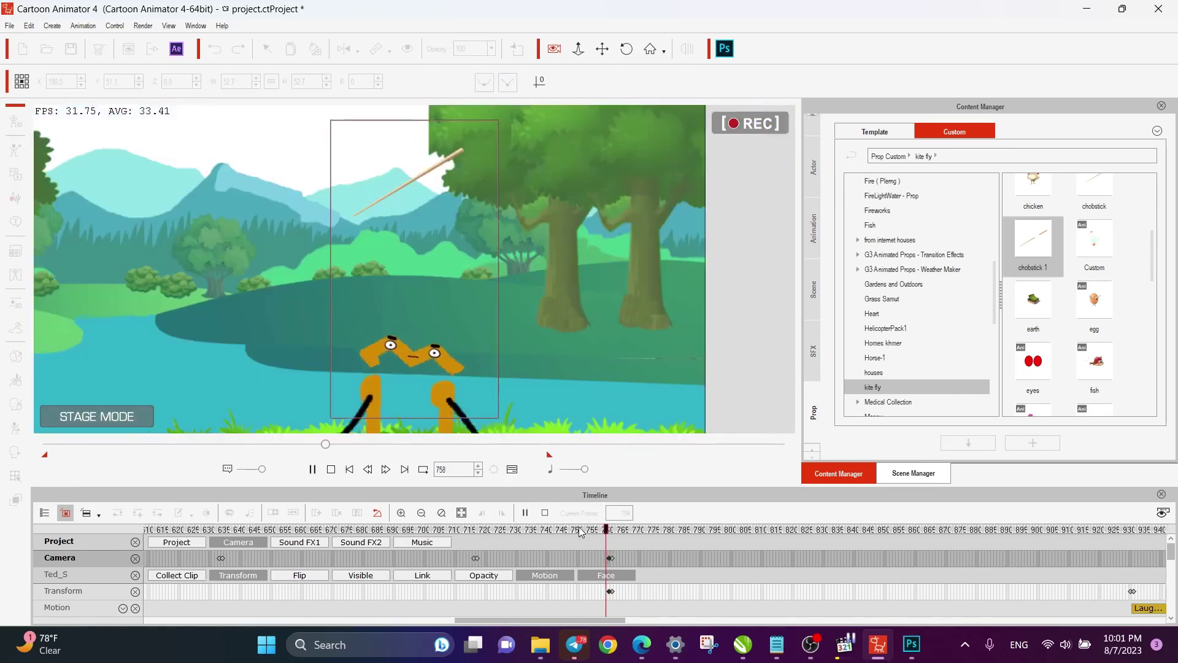
Review the camera cut, and at frame 761 zoom the camera out to Z about 856 for a wider view of the character.
left_click(580, 531)
left_click(614, 530)
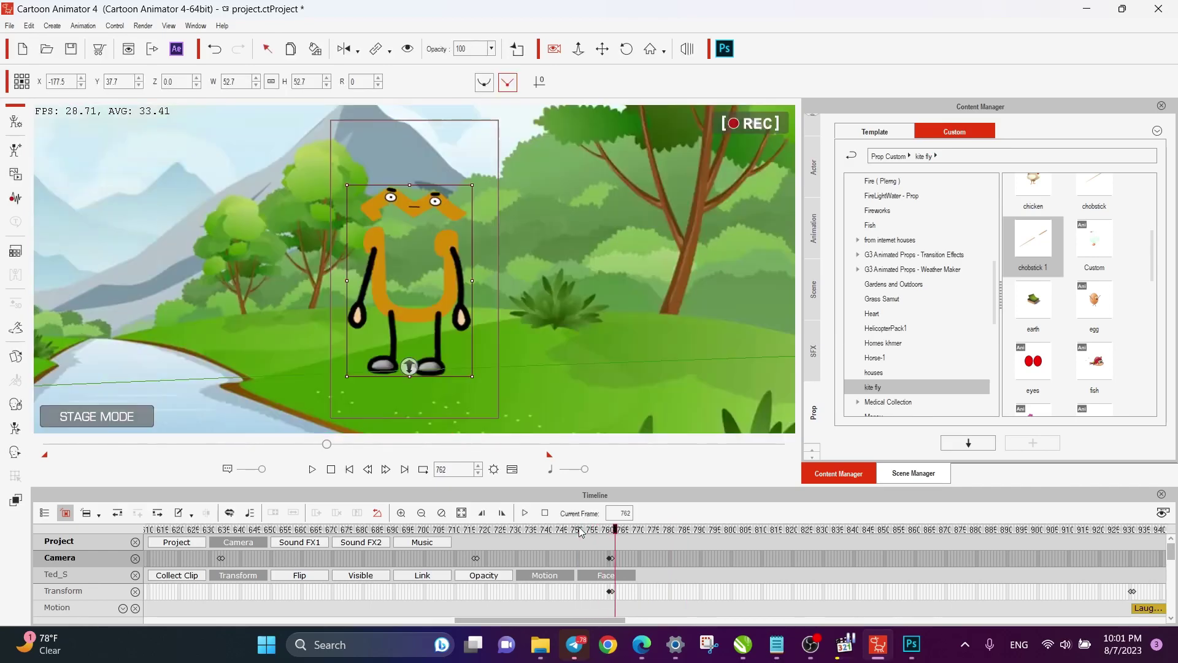
left_click(610, 558)
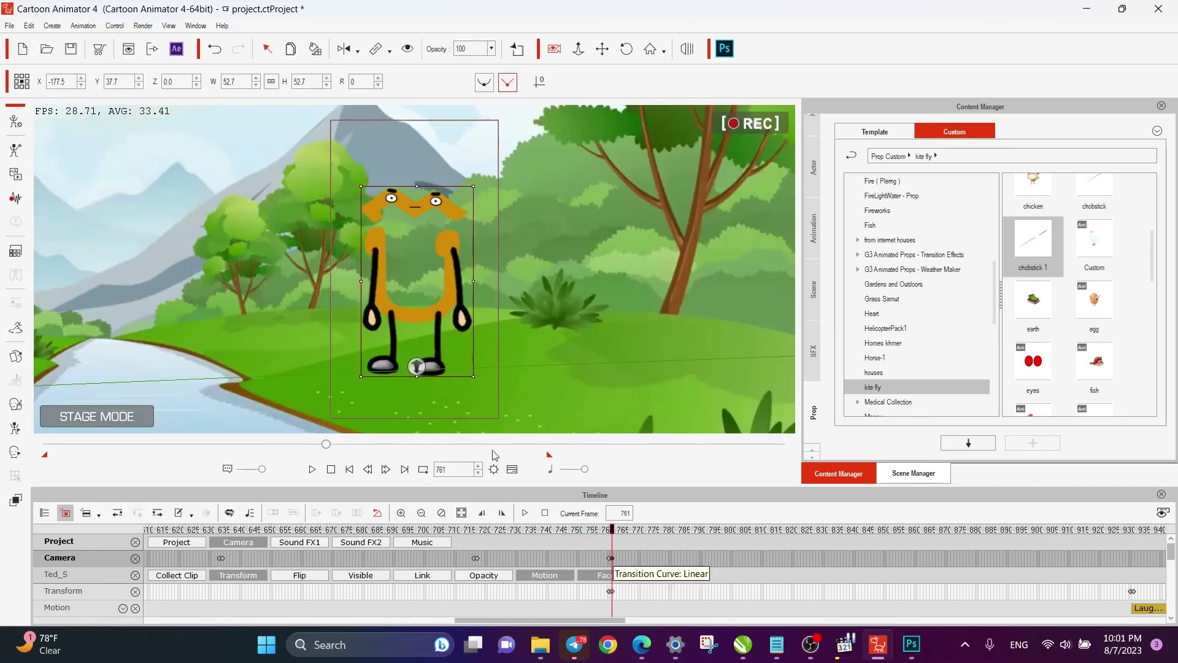
left_click_drag(429, 267, 437, 366)
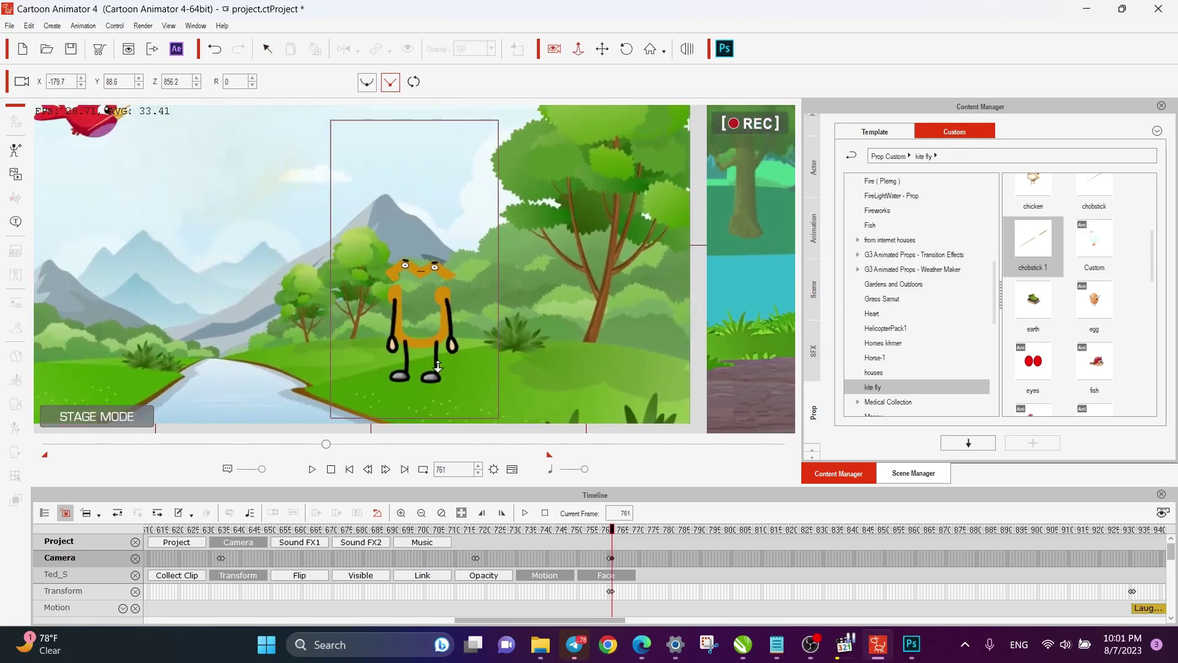
Play back the animation around frame 761 to check the camera cut to the wider riverside shot.
left_click(558, 531)
key("space")
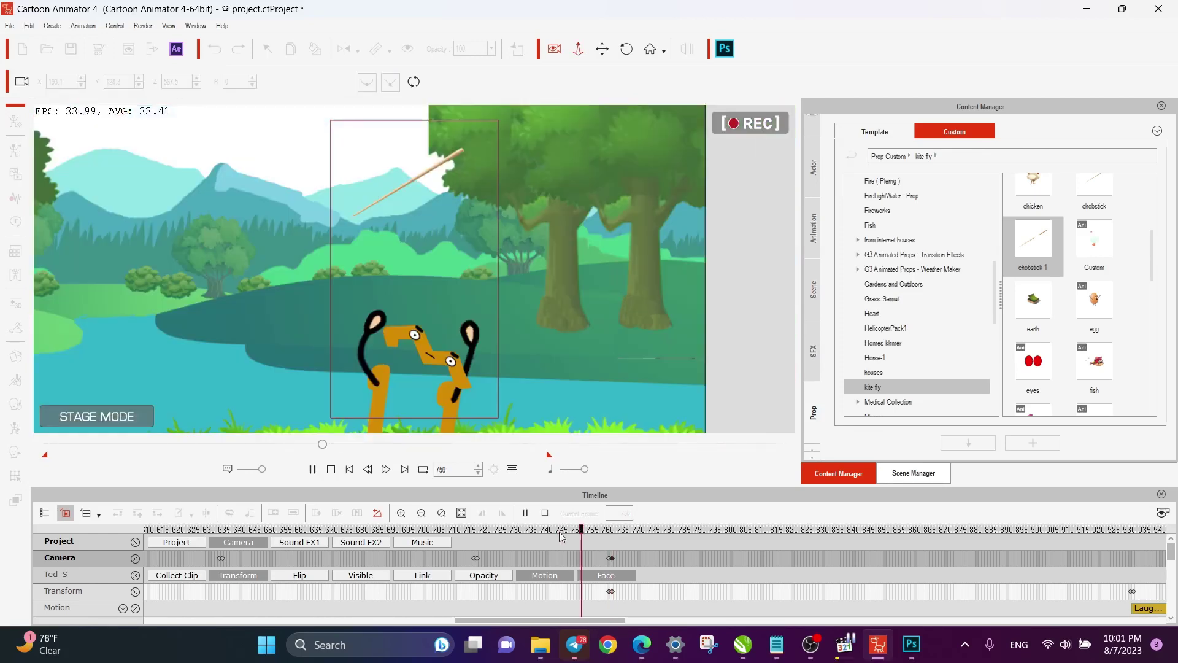
left_click(621, 559)
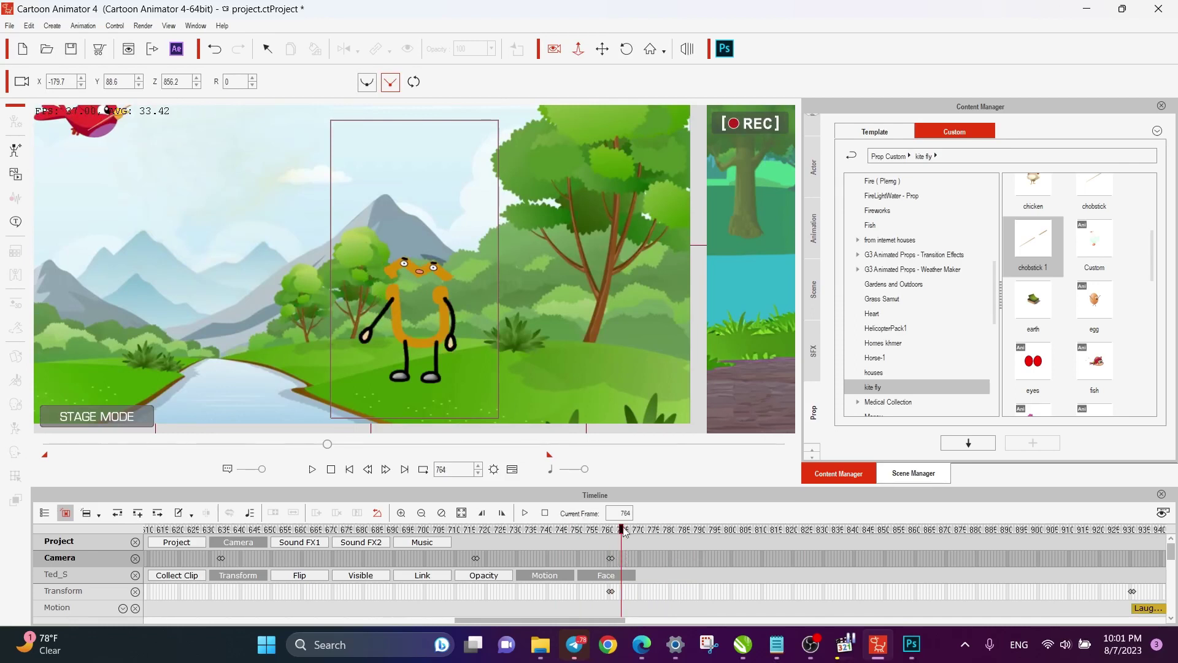
Add a camera key at frame 768, and at frame 805 move and zoom the camera in on the bird to Z about 480.
left_click_drag(626, 531, 634, 532)
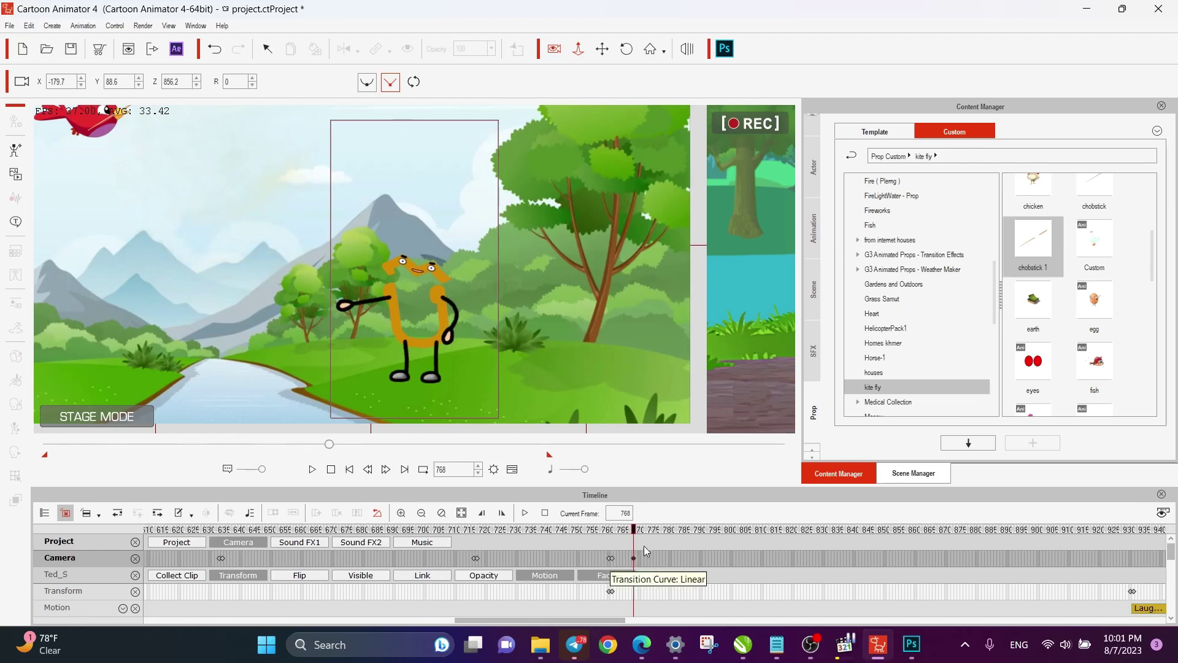
left_click_drag(637, 533, 749, 538)
left_click_drag(295, 271, 607, 347)
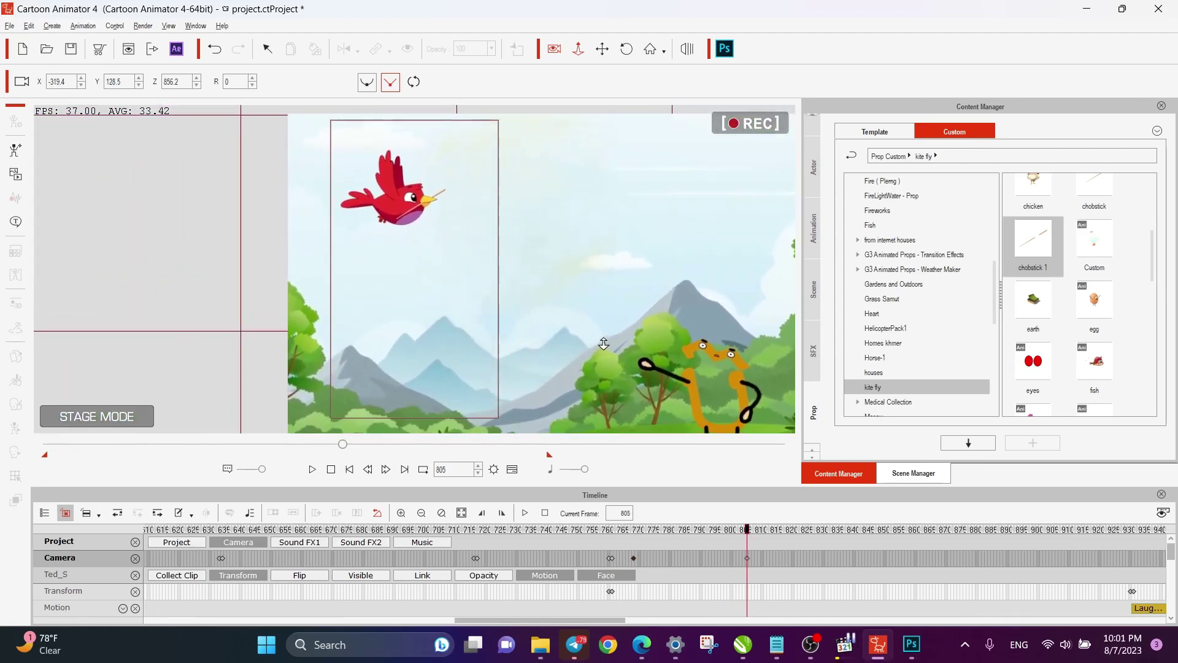
mouse_move(441, 355)
left_mouse_down()
mouse_move(421, 221)
mouse_move(463, 368)
mouse_move(481, 371)
mouse_move(481, 344)
mouse_move(462, 342)
mouse_move(440, 366)
mouse_move(437, 349)
left_mouse_up()
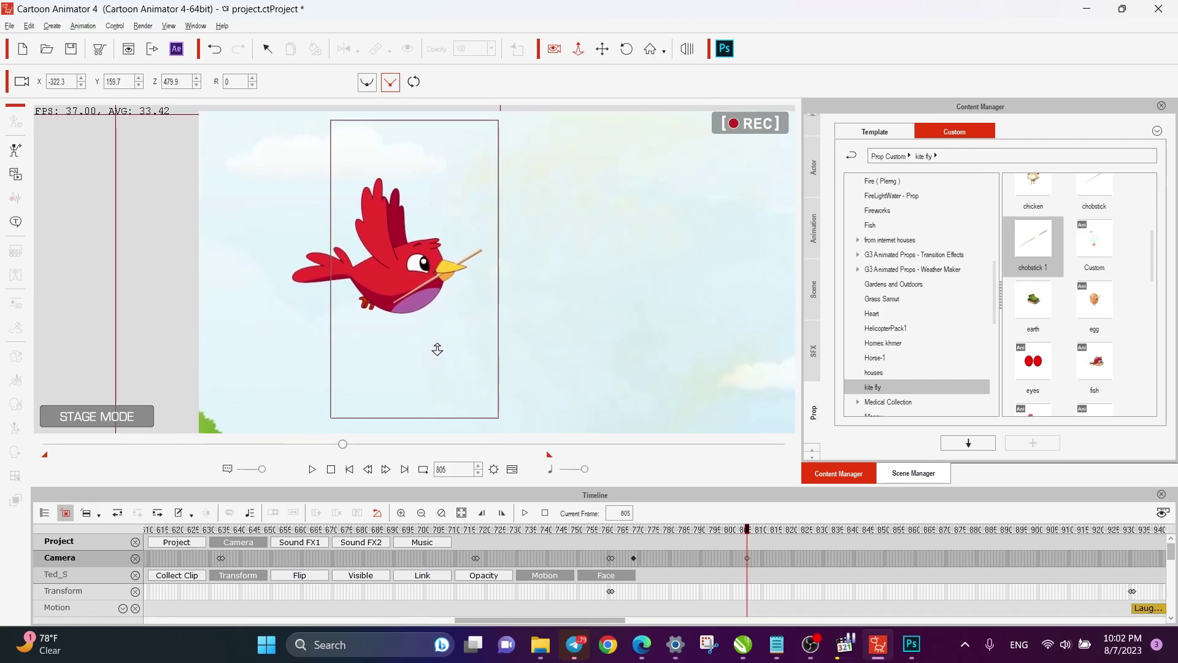
Play back the camera's gradual move from the character to the close view of the bird.
key("space")
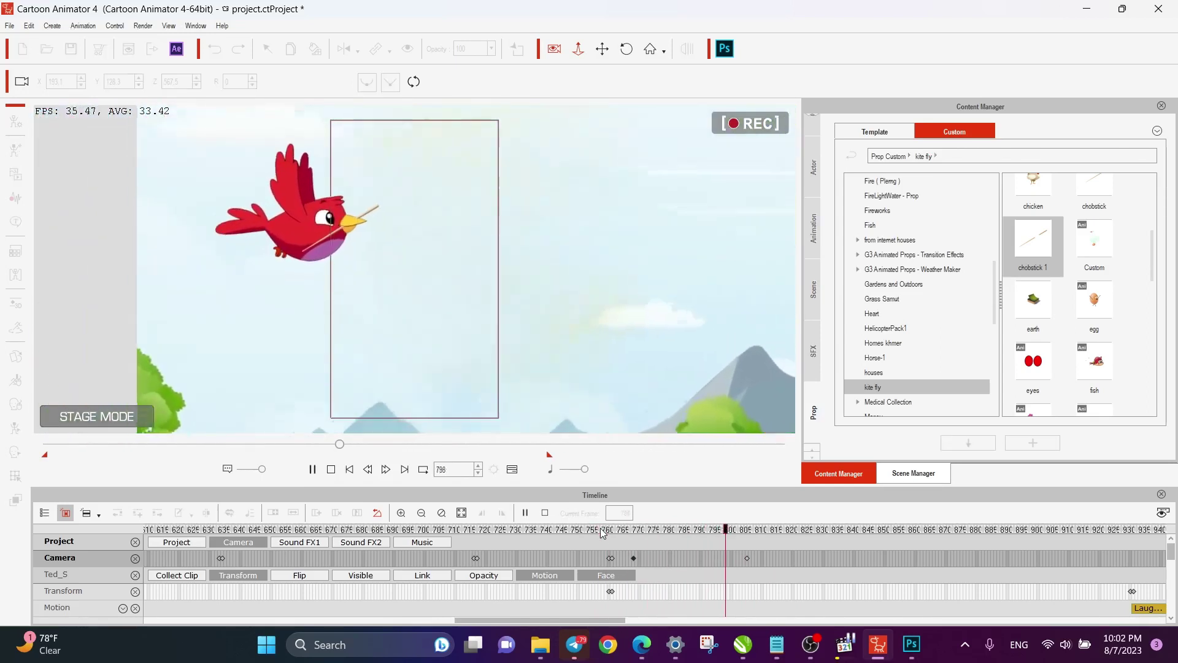
key("space")
key("space")
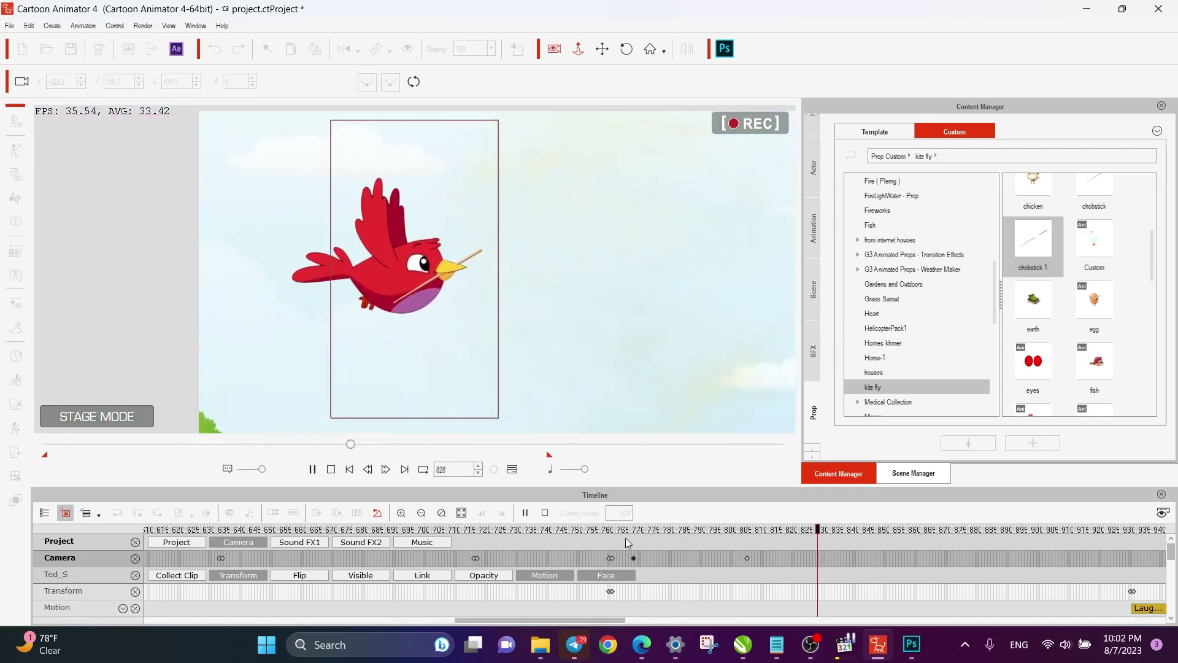
key("space")
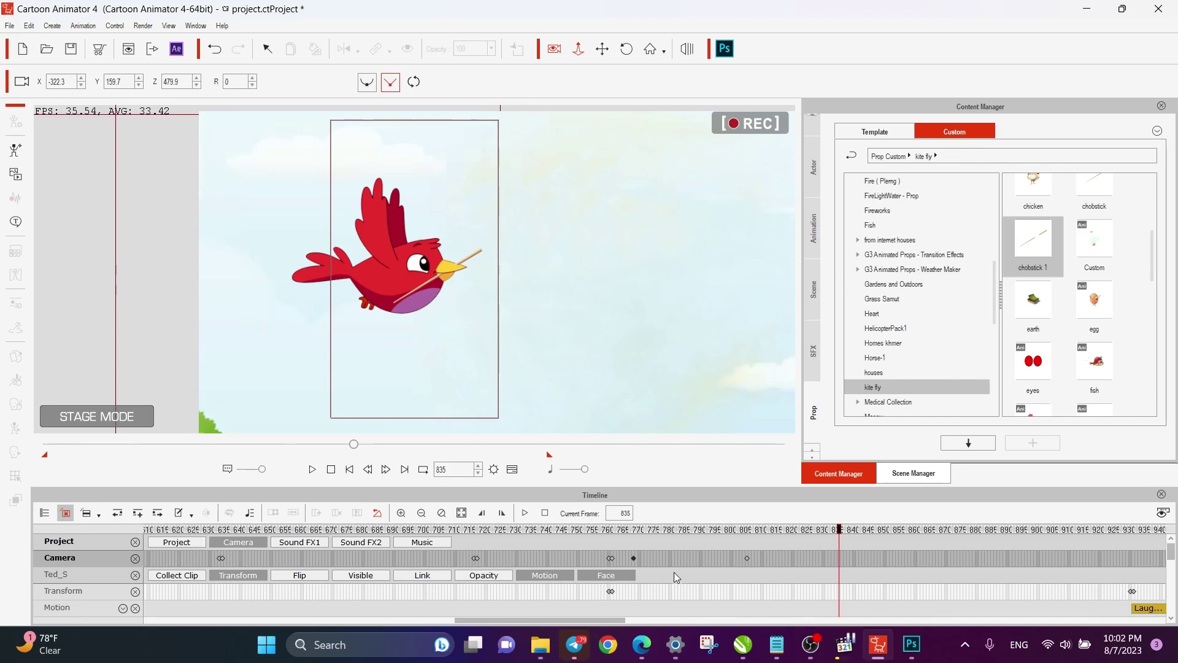
At frame 805, pull the camera back to Z about 1115 to frame both the bird and the character, and play back the move.
left_click(749, 559)
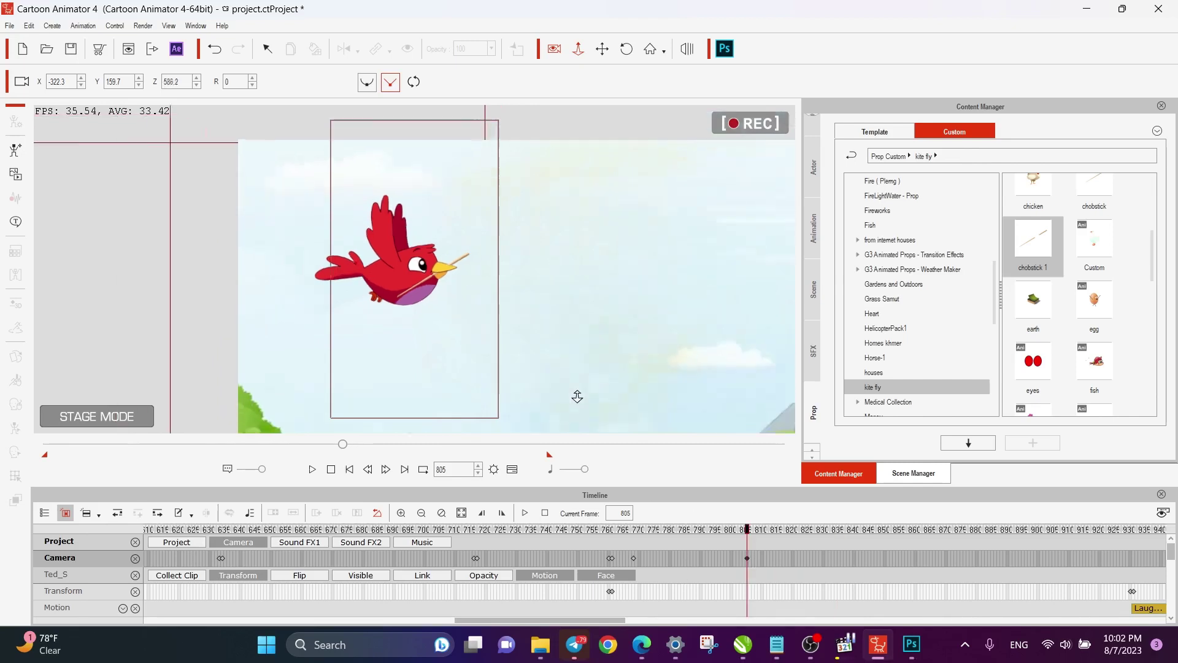
left_click_drag(612, 389, 477, 322)
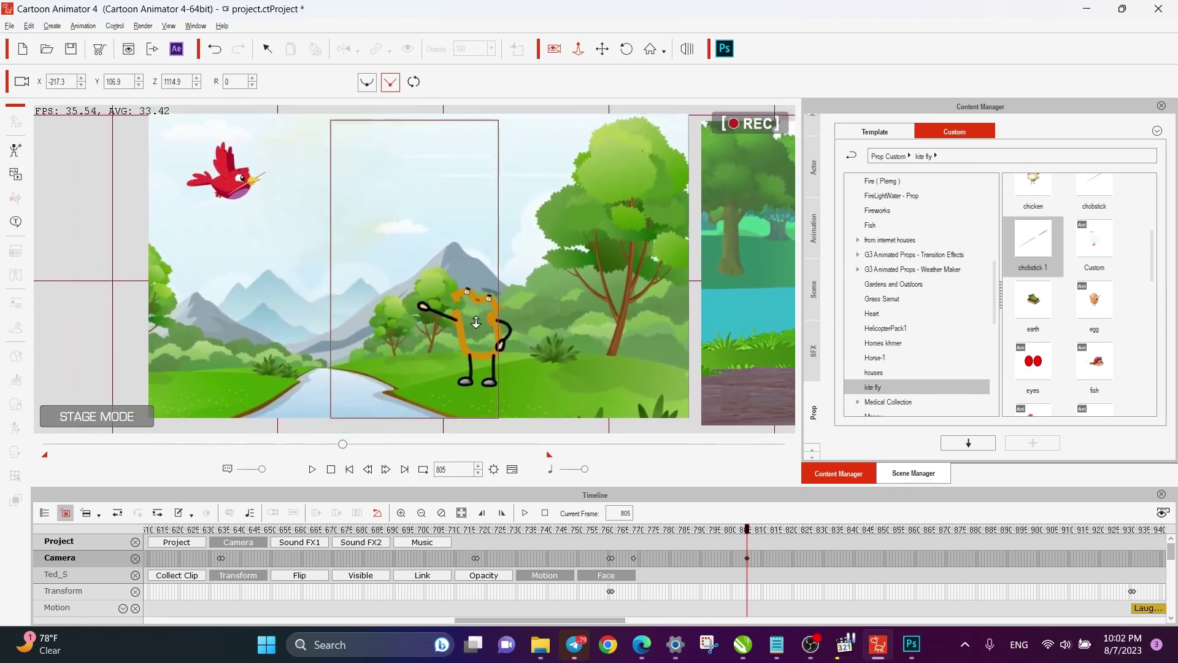
key("space")
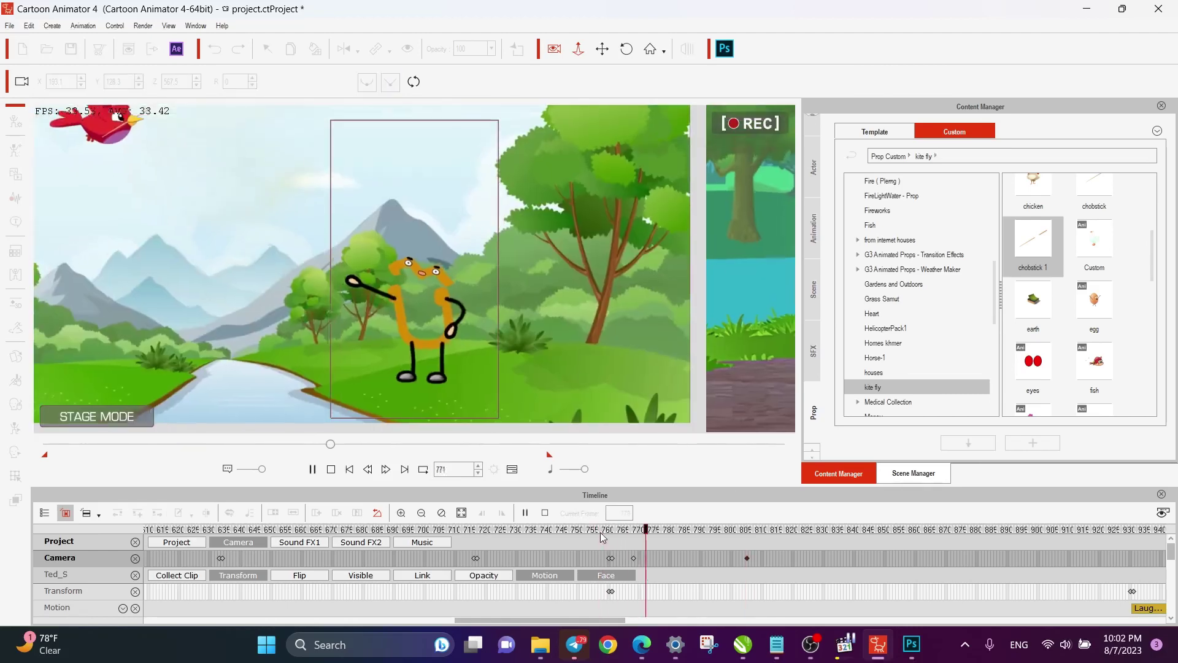
key("space")
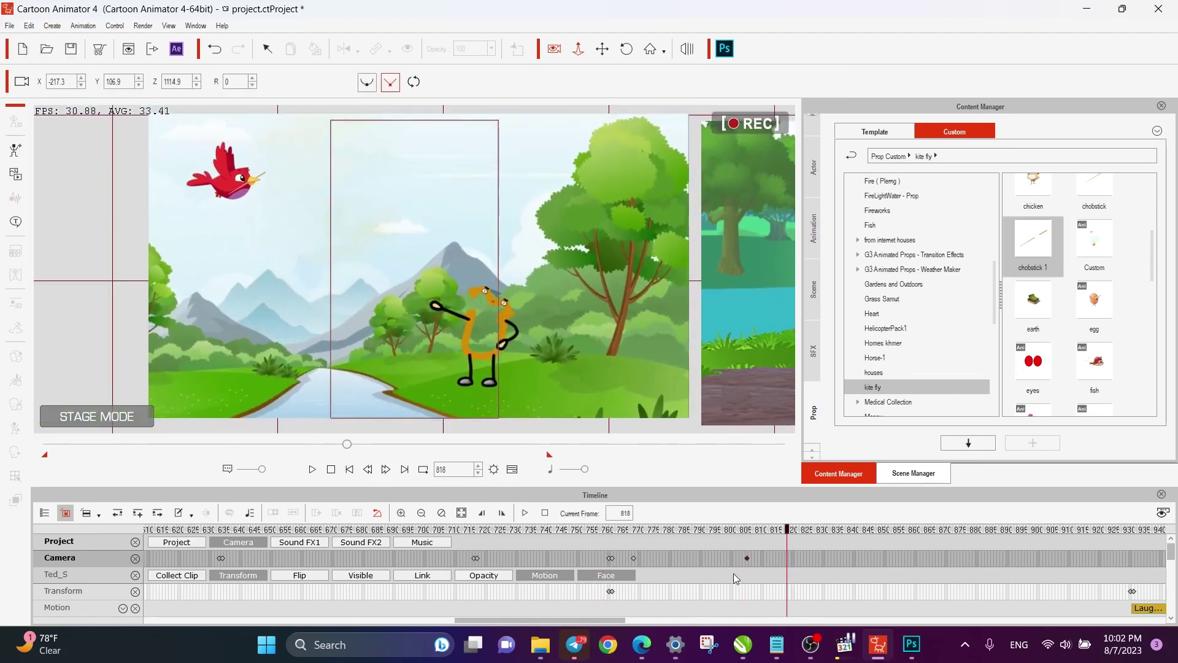
Move the frame 805 camera key to frame 769, beside the frame 768 key, for an abrupt cut, and shift both keys to around frame 792.
left_click_drag(747, 558, 636, 558)
key("space")
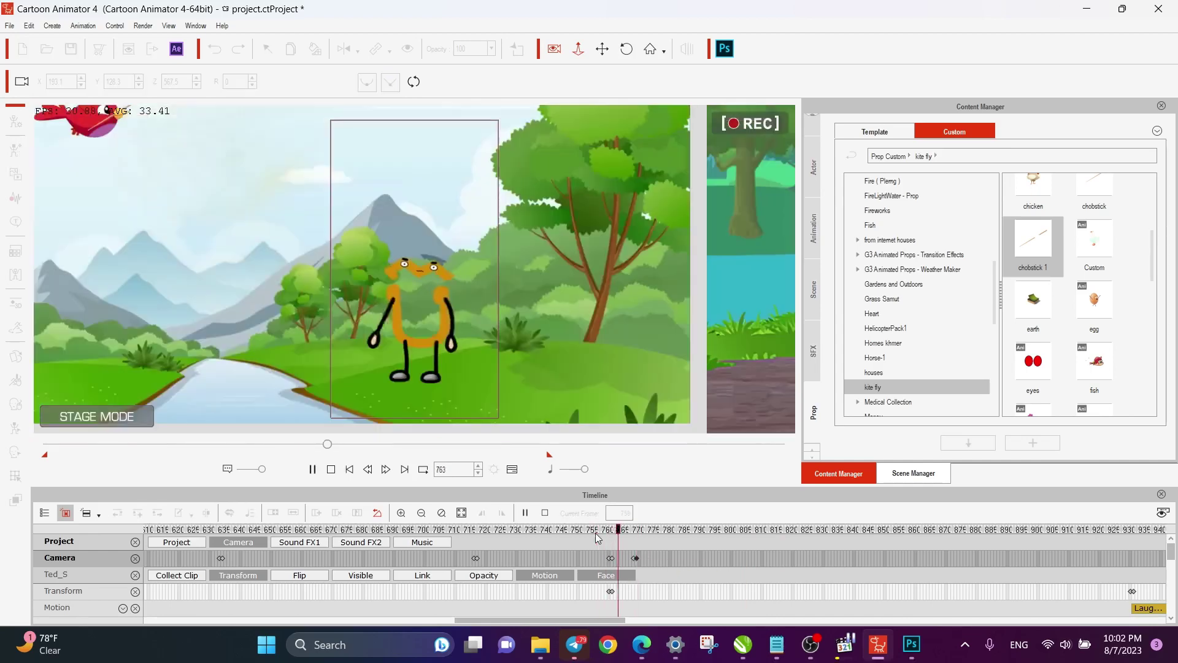
left_click(631, 556)
left_click(636, 558)
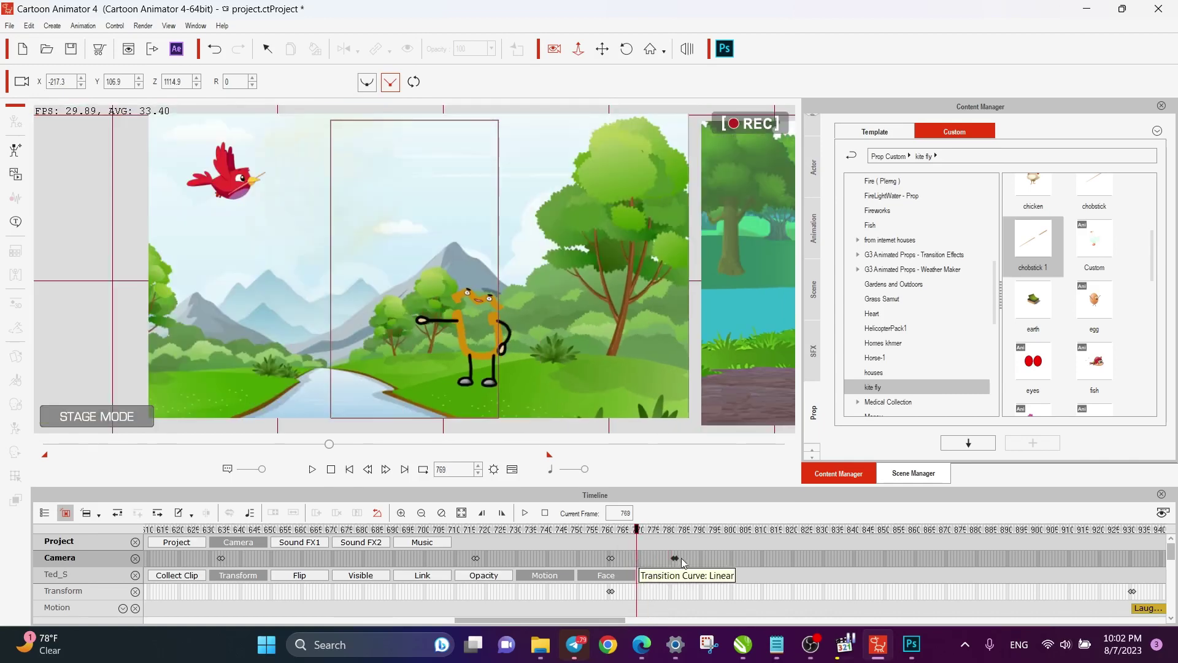
left_click_drag(636, 558, 711, 558)
Play back the animation from around frame 759 to check the camera cuts at frame 761 and around frame 792.
left_click(607, 531)
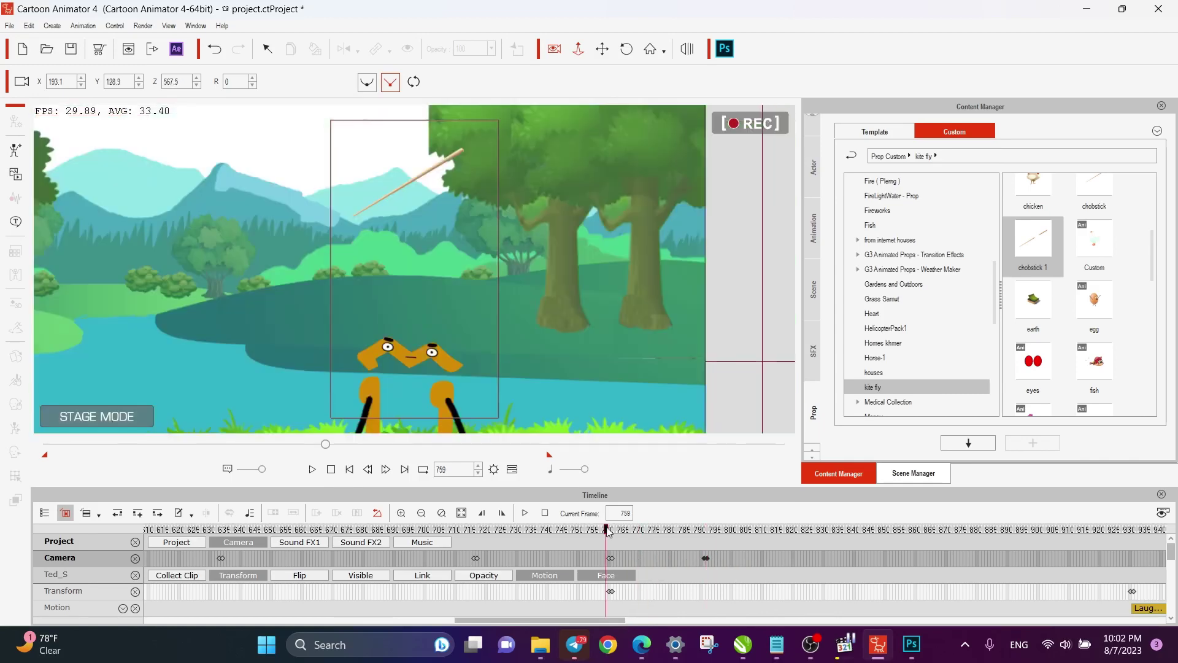
key("space")
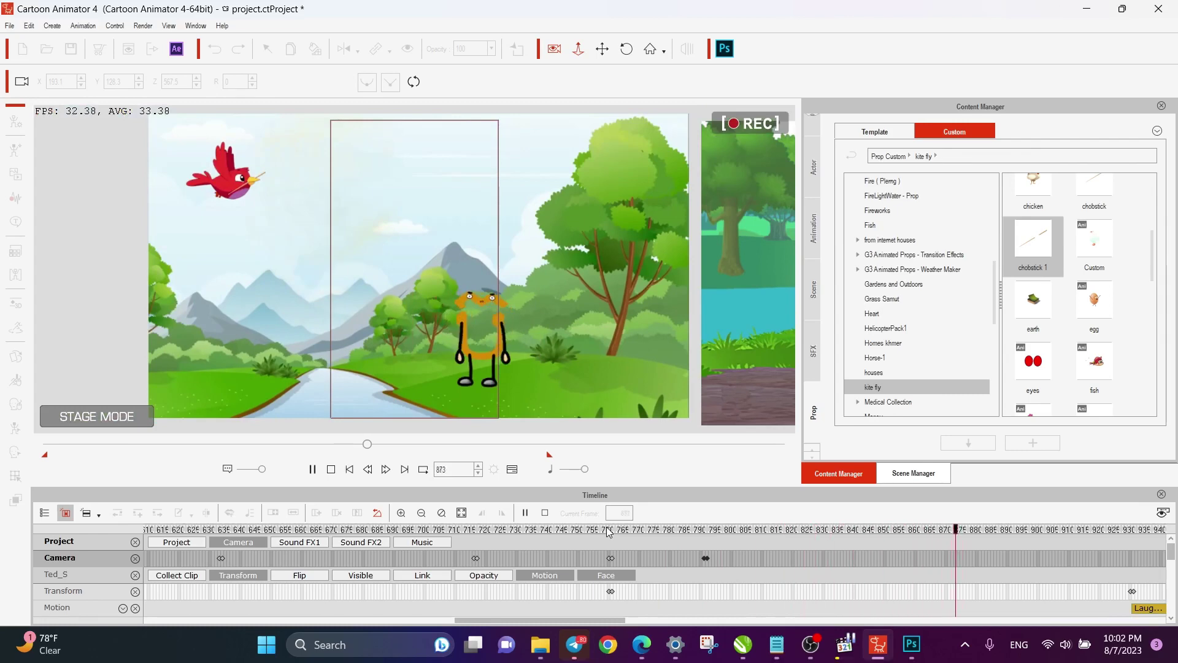
key("space")
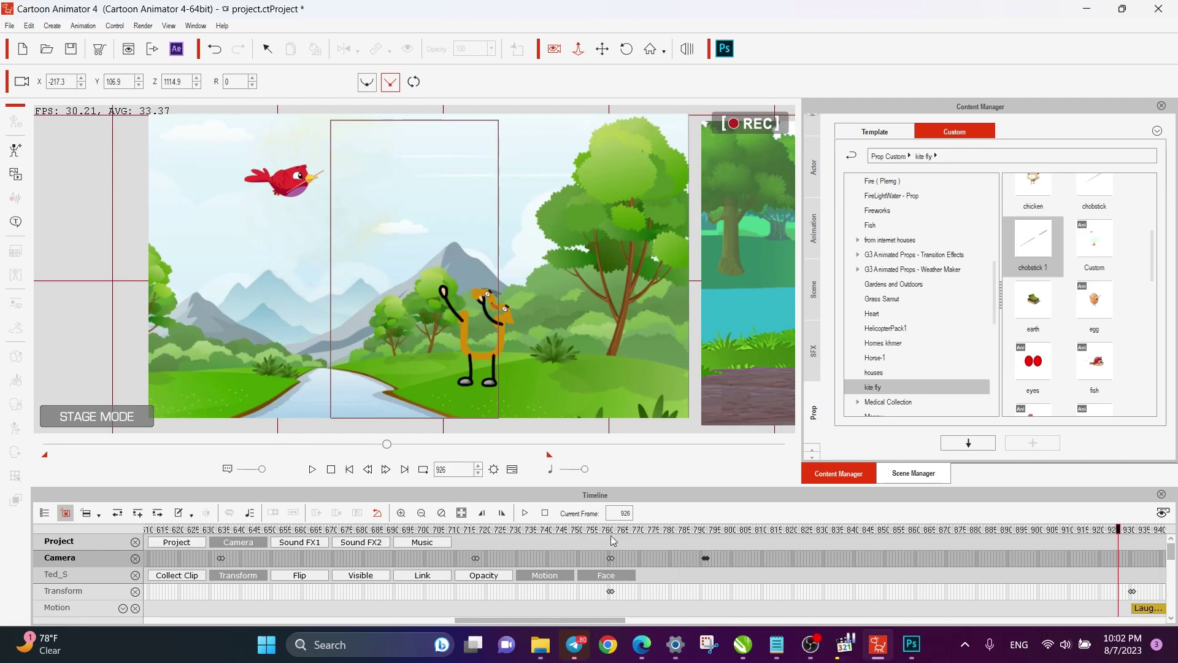
left_click(608, 531)
key("space")
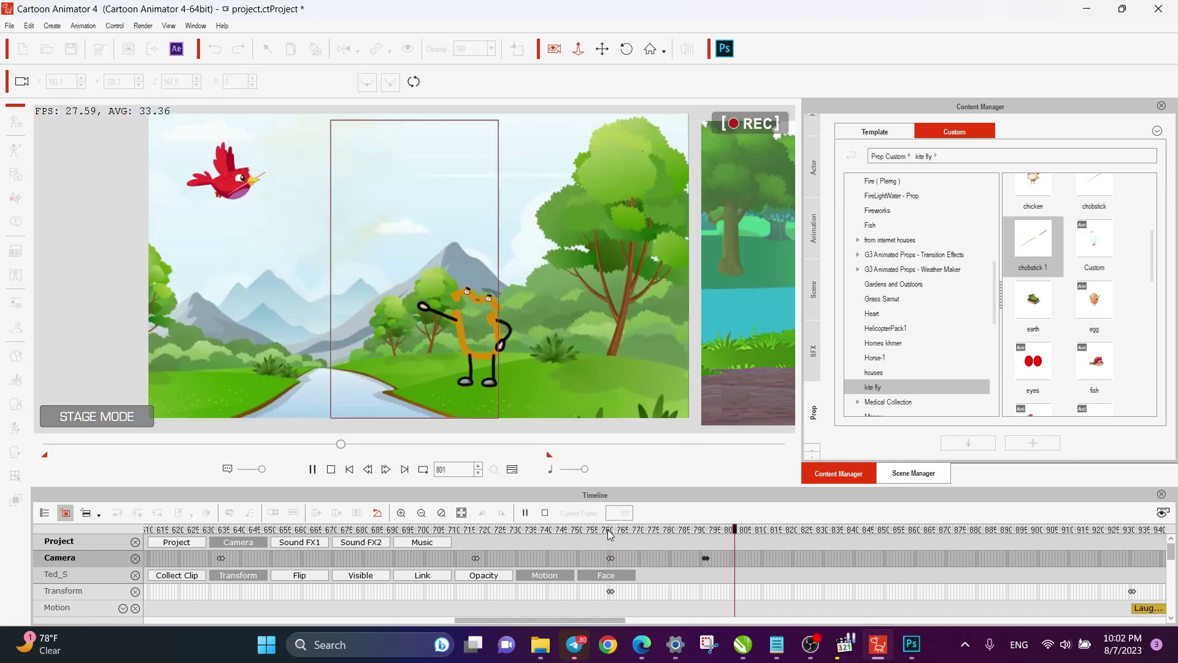
key("space")
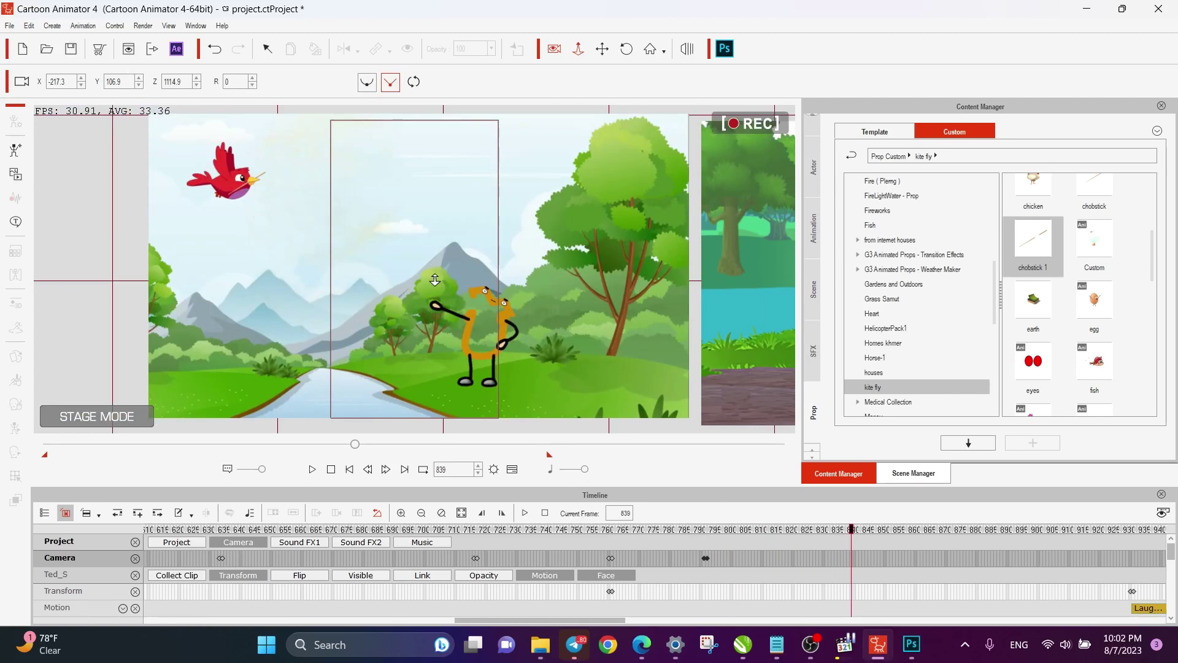
At the frame 792 camera key, adjust the framing of the bird and character to about X -208, Y 107, Z 1120.
left_click(738, 531)
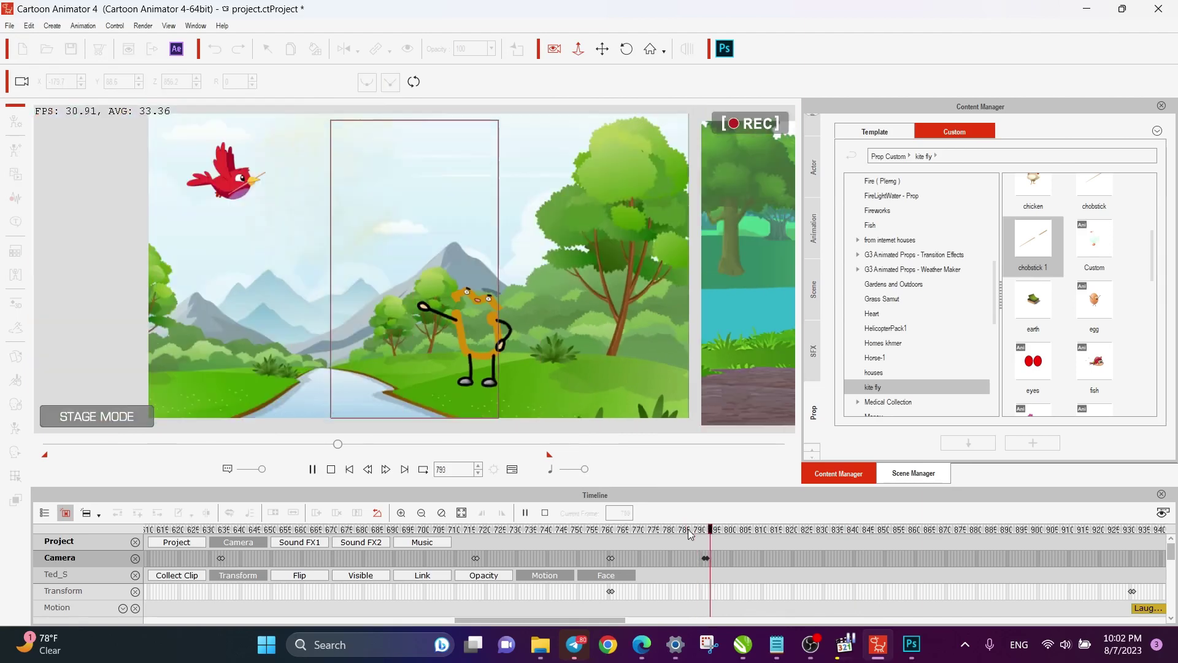
left_click(707, 558)
left_click_drag(457, 354, 421, 347)
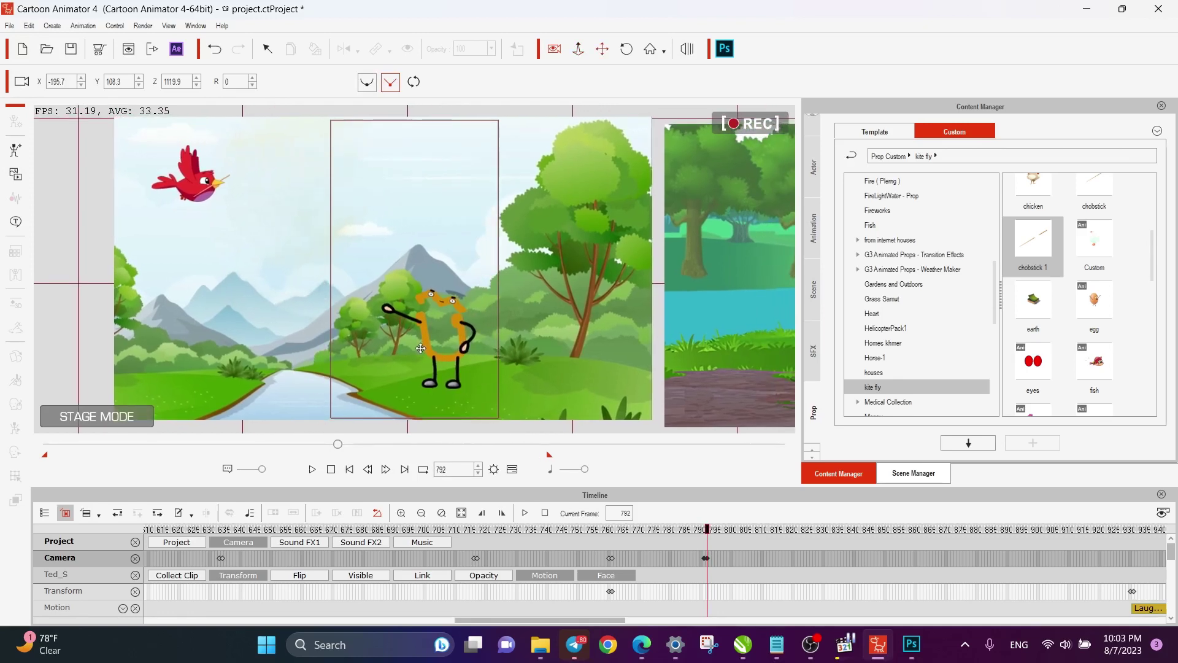
left_click_drag(437, 347, 459, 347)
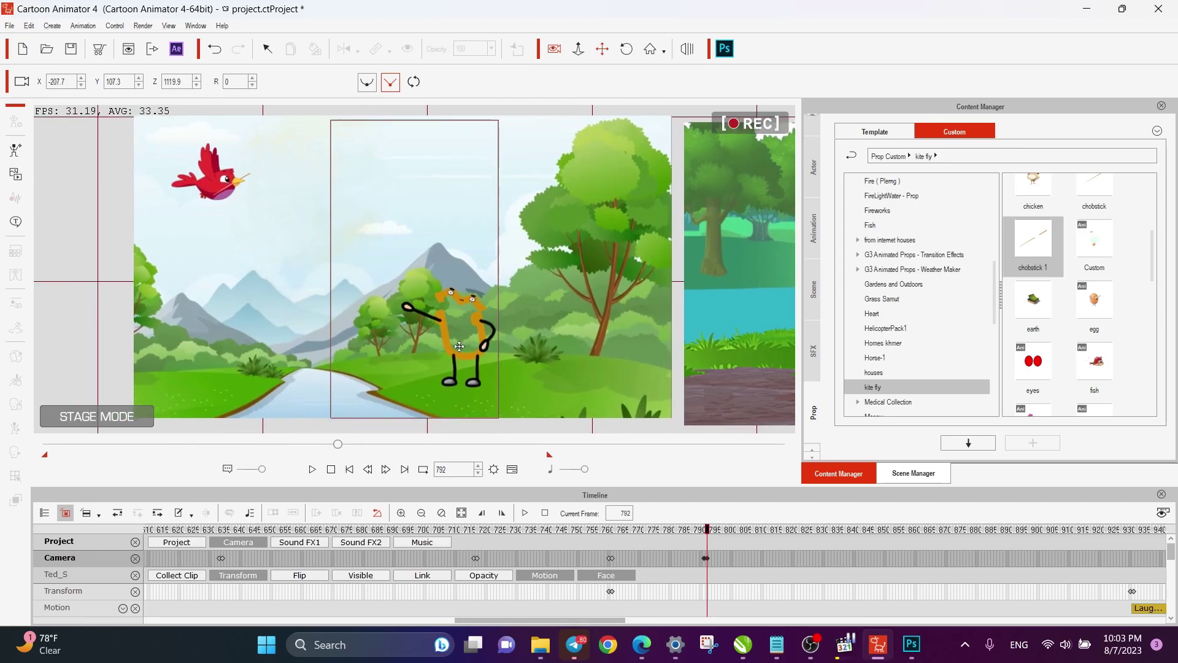
Play back the camera animation from frame 713, and again from around frame 818, to check the shots.
left_click(465, 530)
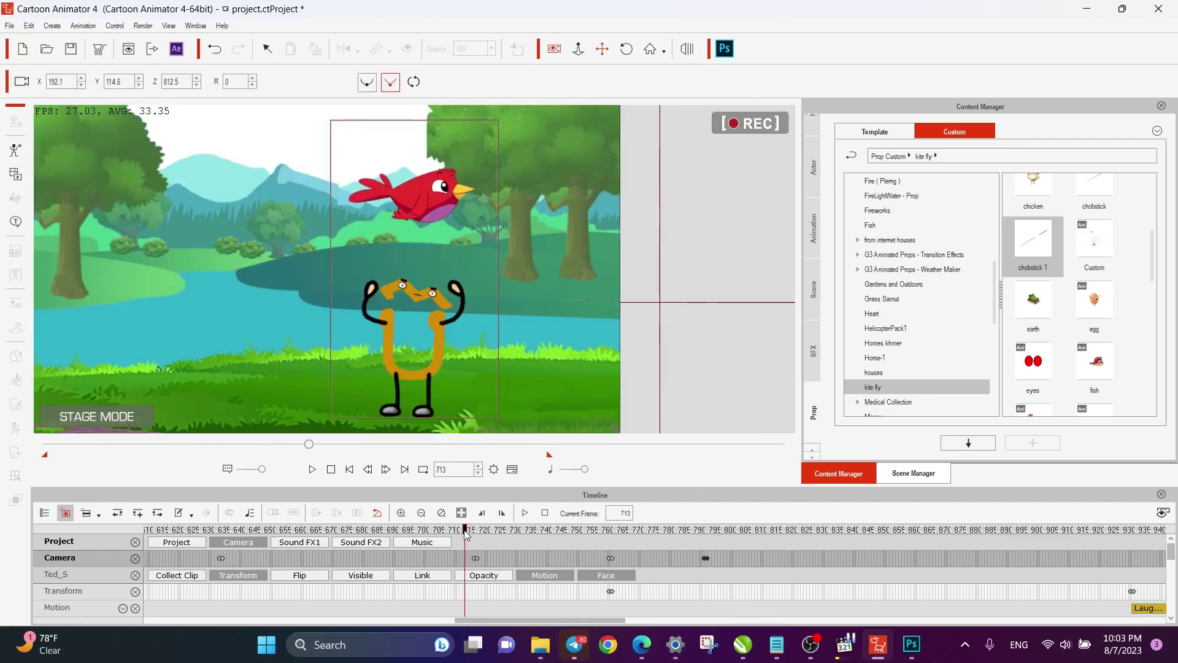
key("space")
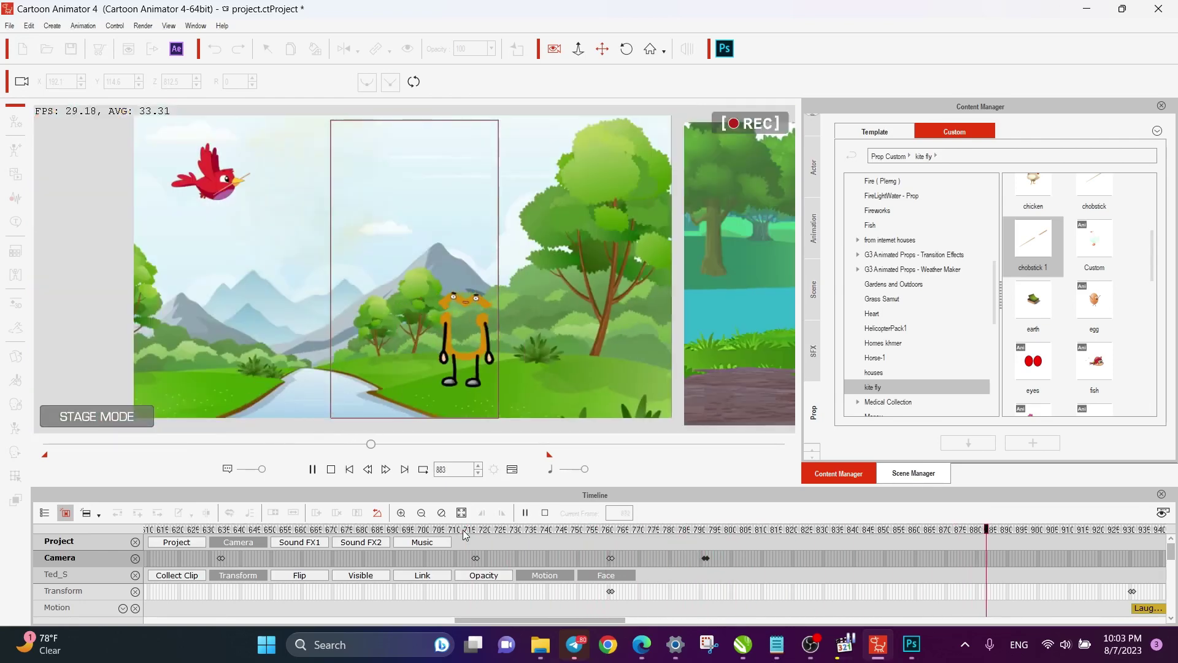
key("space")
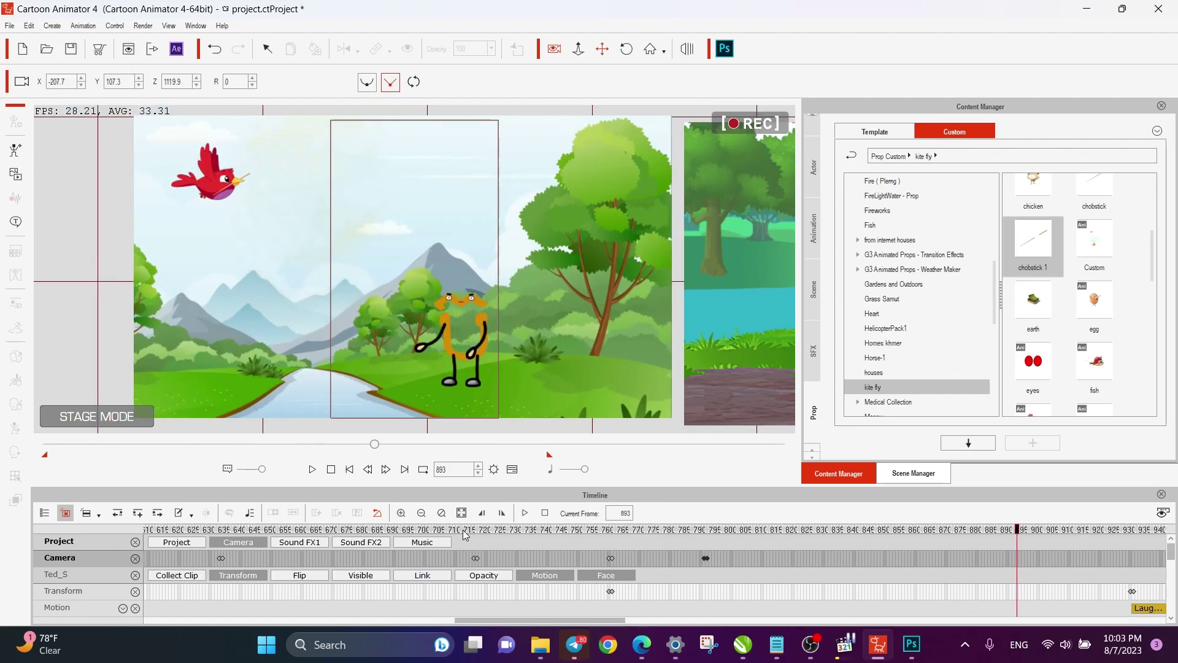
left_click(788, 532)
key("space")
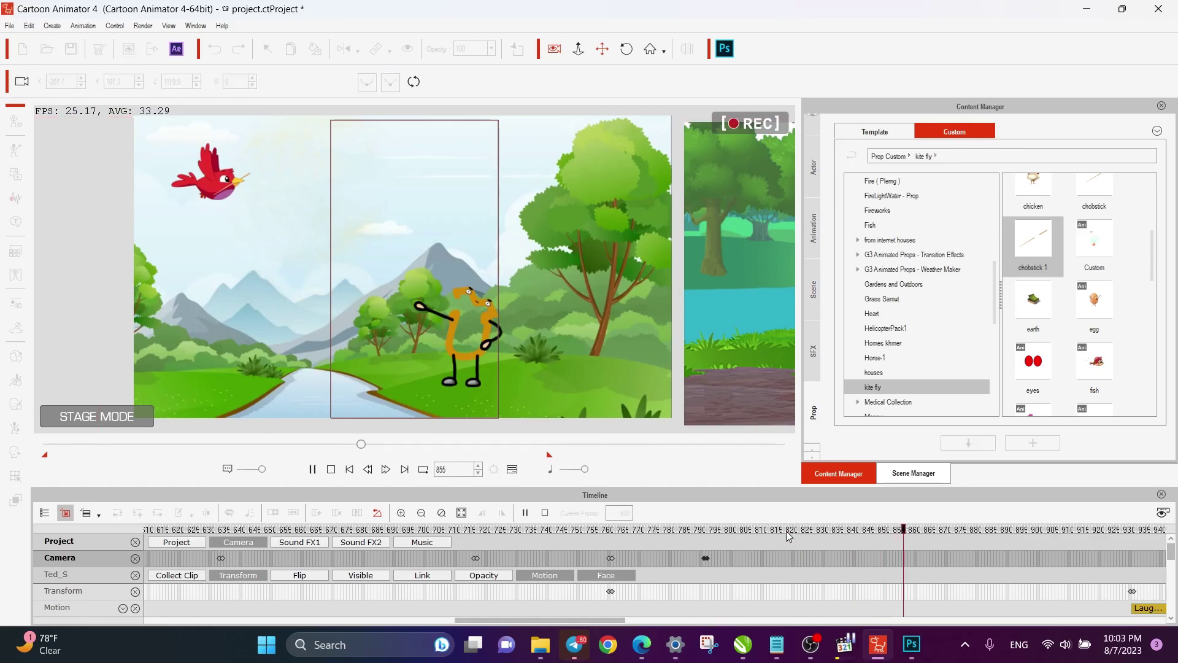
Add a camera key at frame 856 and zoom in on the character at frame 857 to about X -182, Y 80, Z 662.
left_click(901, 560)
left_click(383, 470)
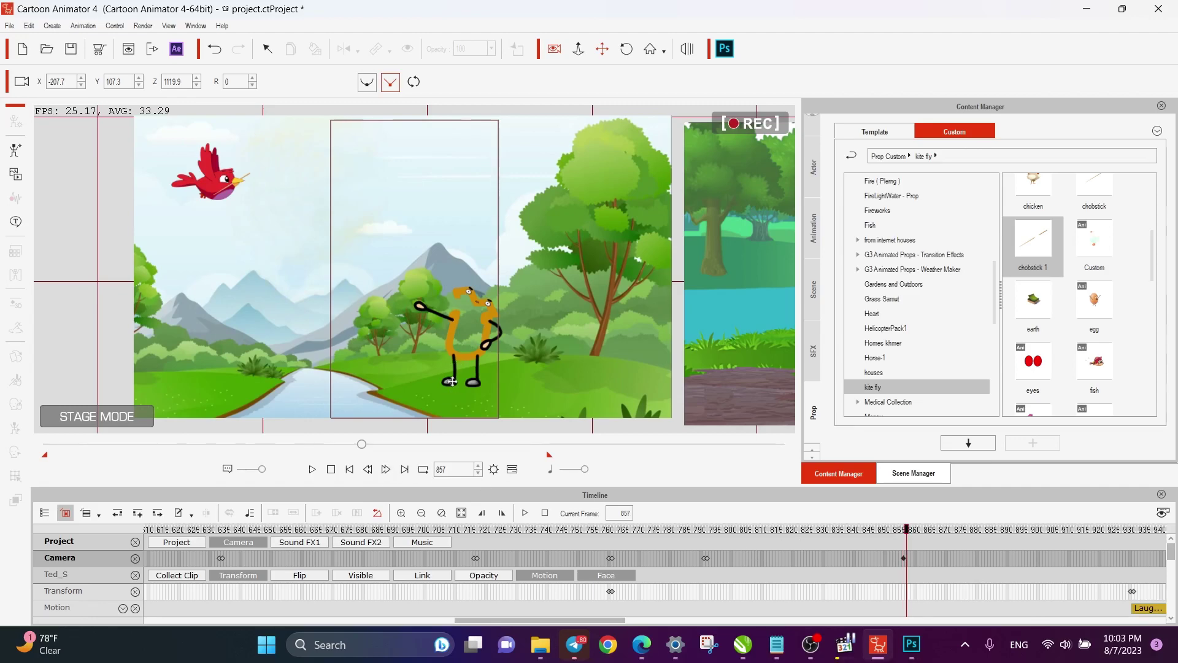
left_click_drag(452, 382, 426, 326)
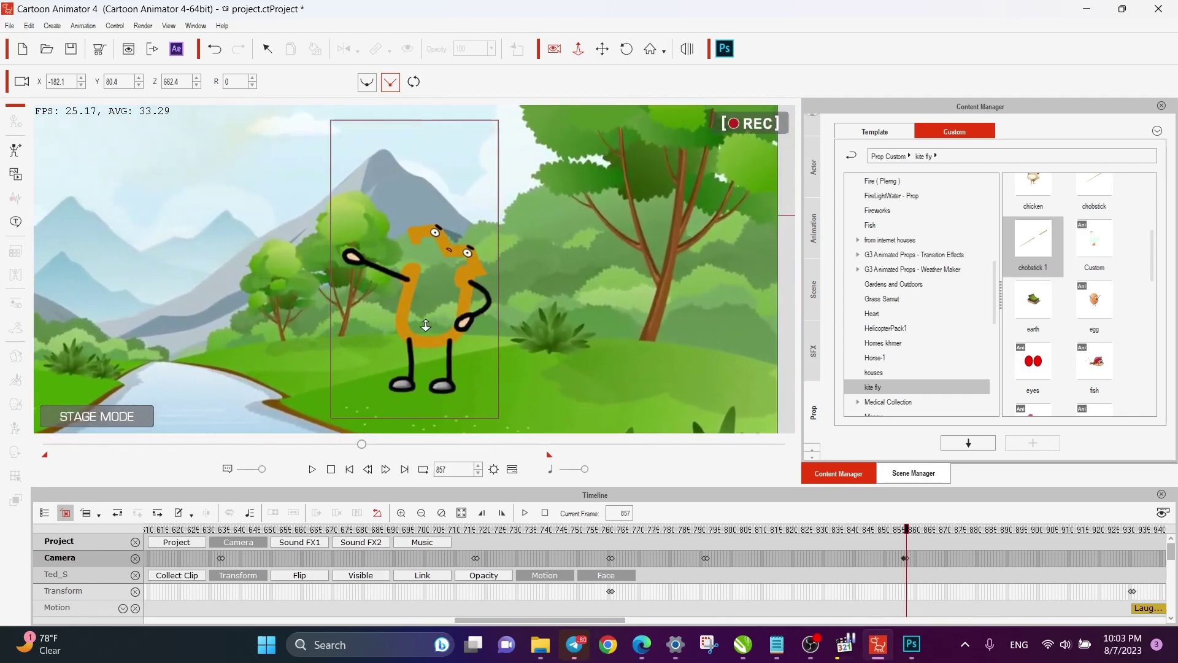
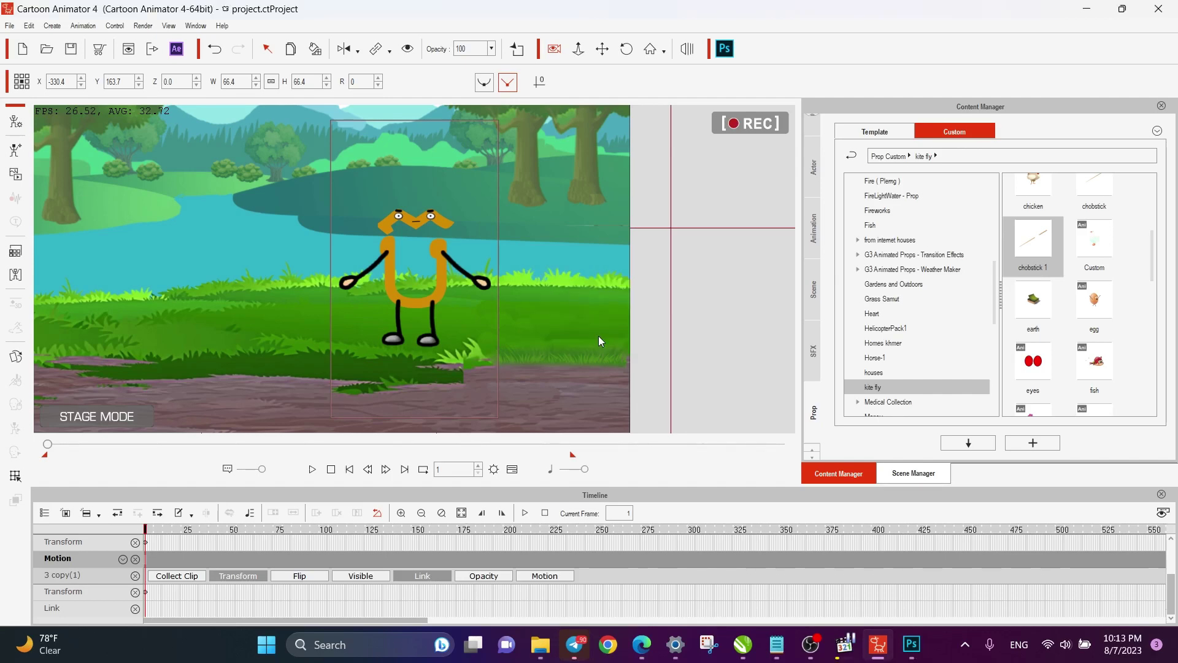
Play back the animation from frame 1 to around frame 192 to check the opening camera zoom.
left_click(312, 469)
left_click(313, 470)
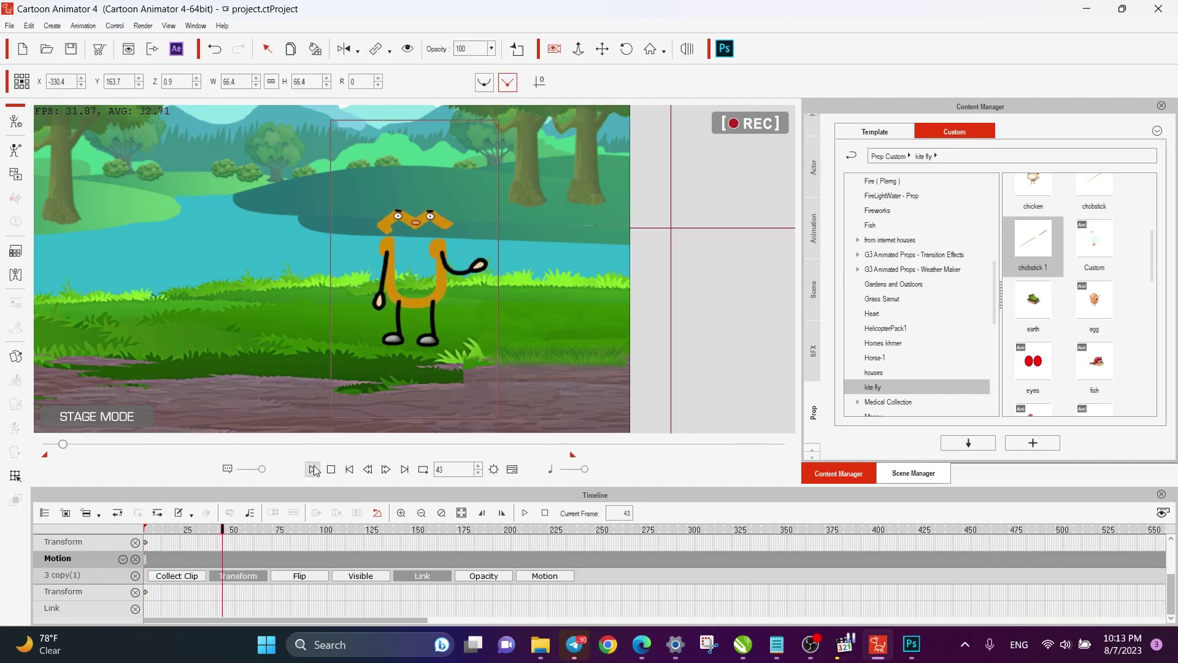
left_click(313, 469)
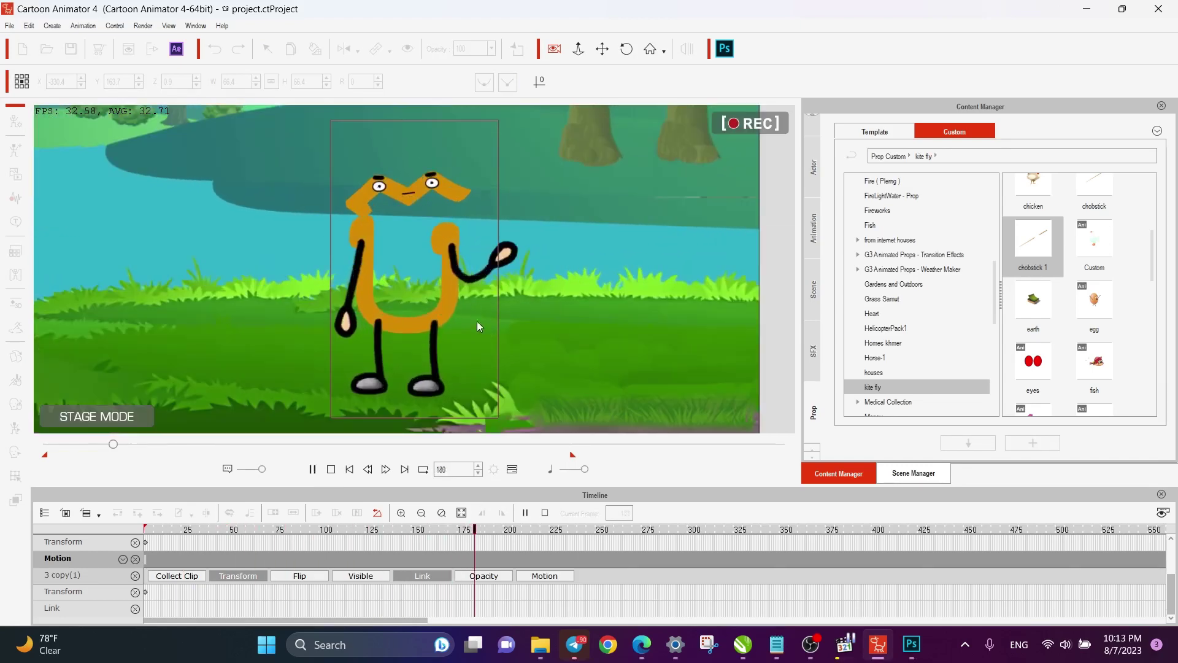
key("space")
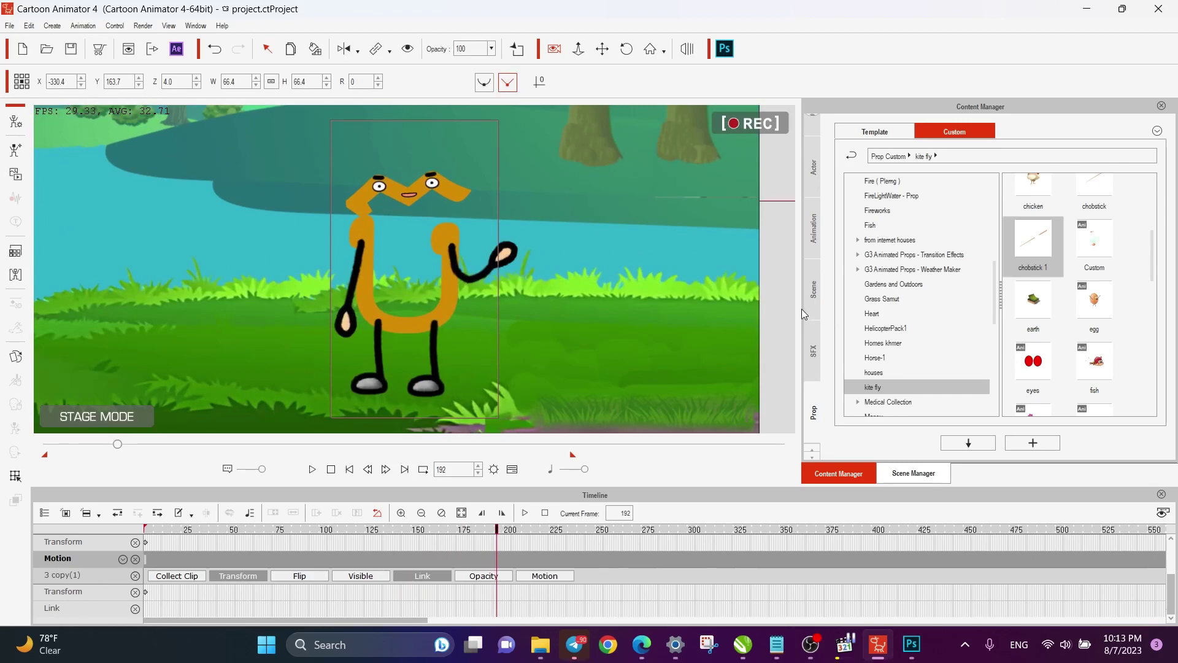
Play the rest of the animation on an enlarged stage with the timeline hidden, and return to frame 1 with the timeline restored.
left_click_drag(801, 308, 1087, 485)
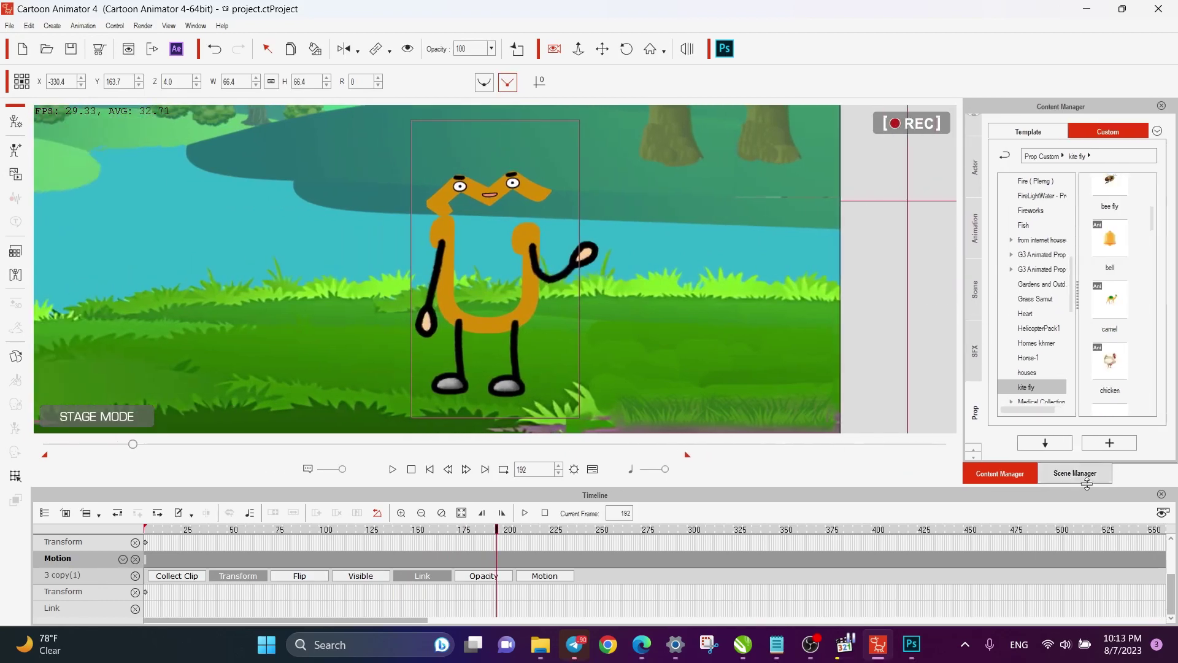
left_click(1161, 495)
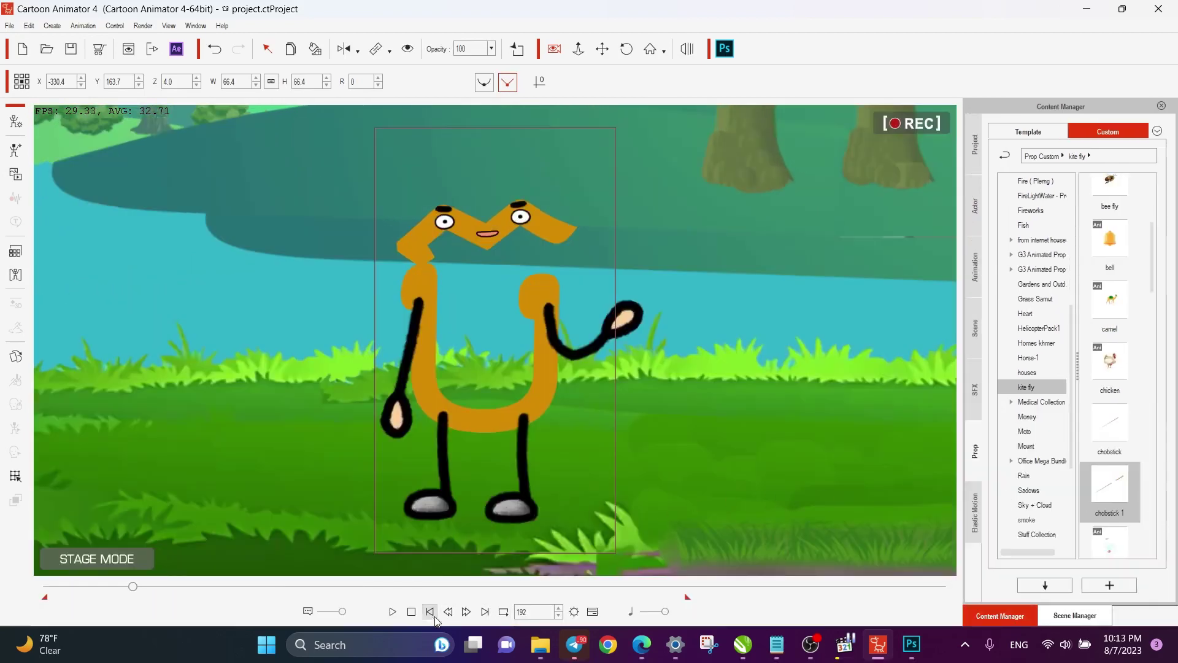
left_click(392, 611)
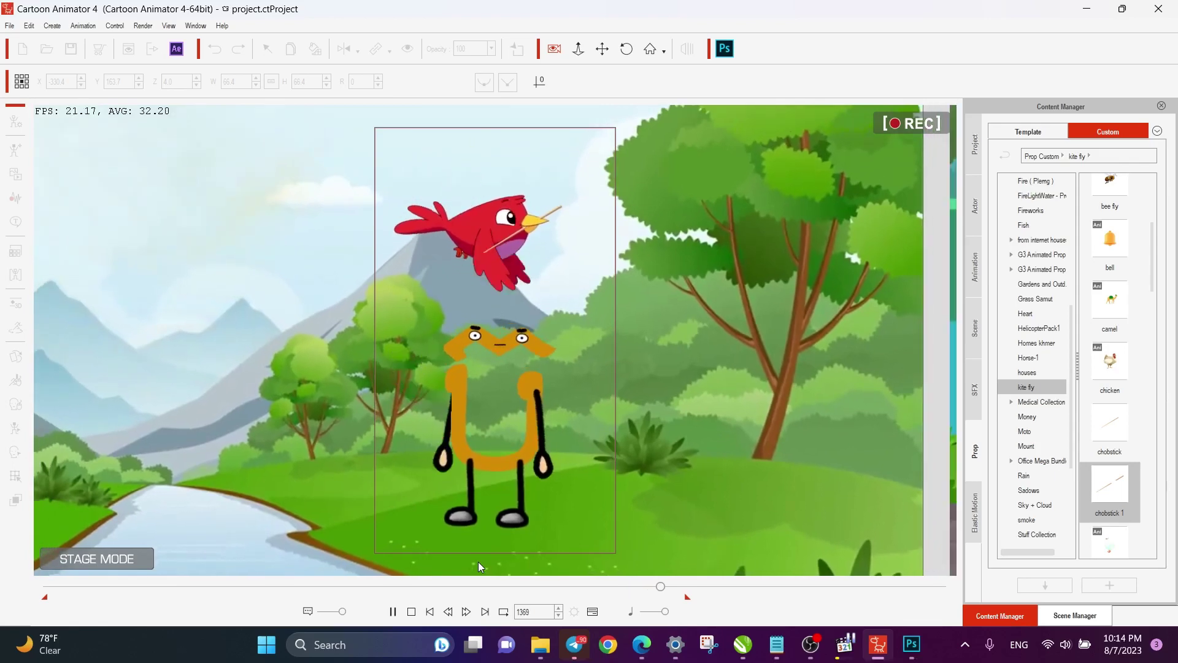
key("space")
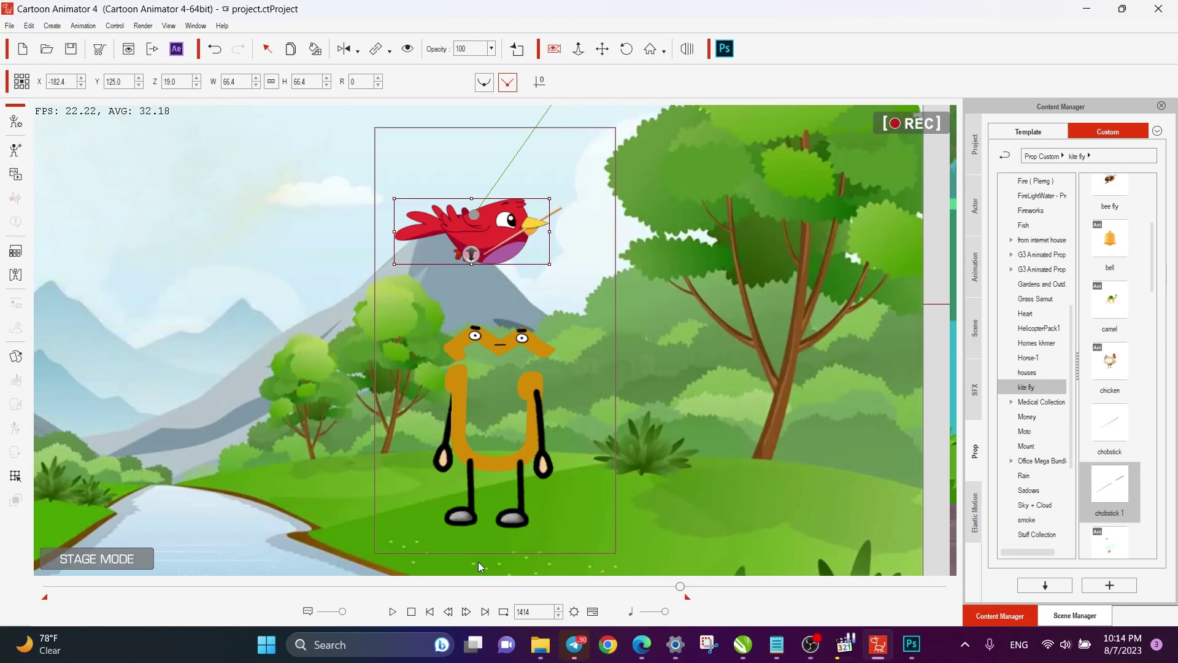
left_click_drag(73, 591, 3, 583)
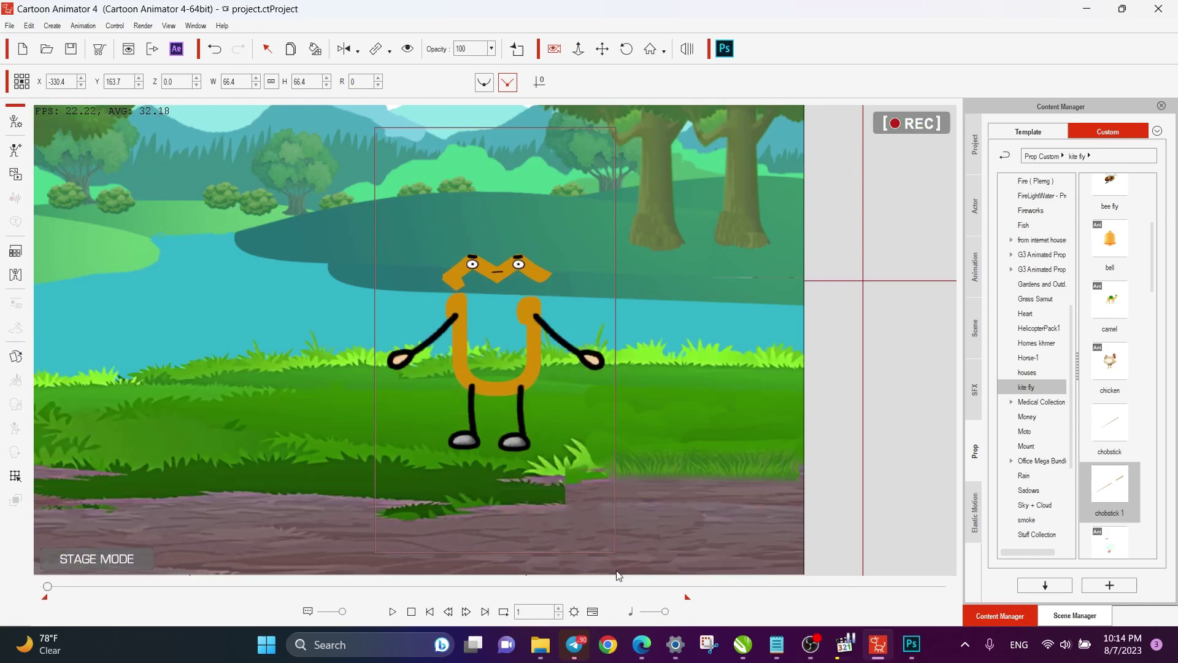
left_click(592, 612)
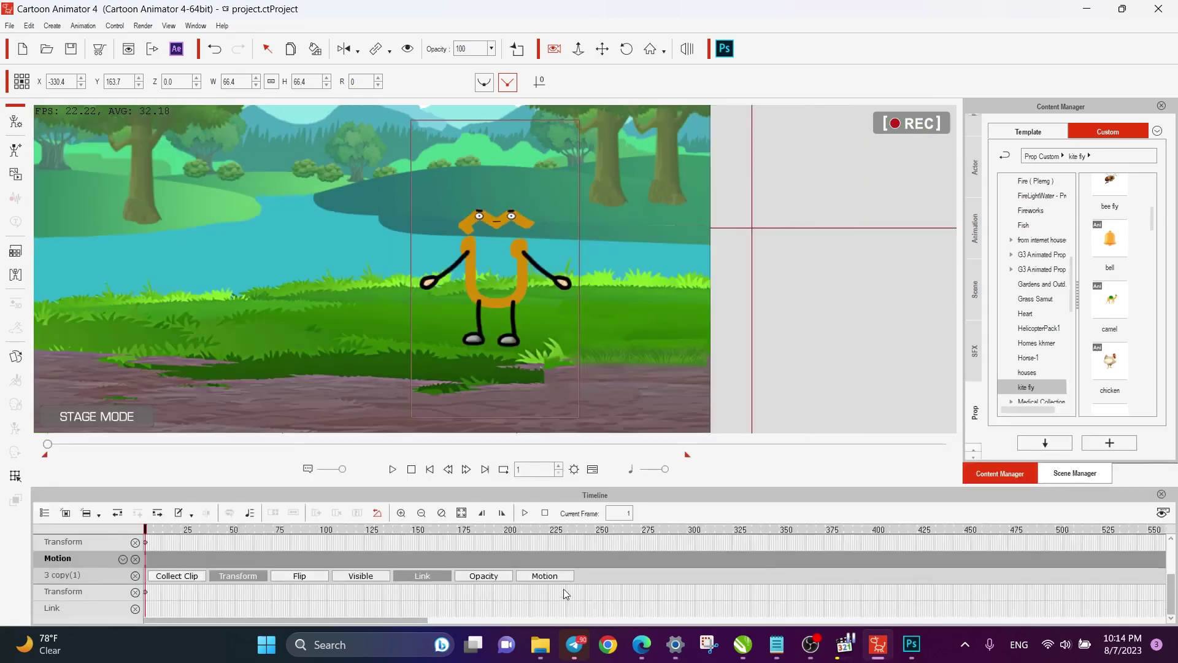
Open the Face Puppet for the letter-shaped character and preview the first face animation profile.
left_click(518, 269)
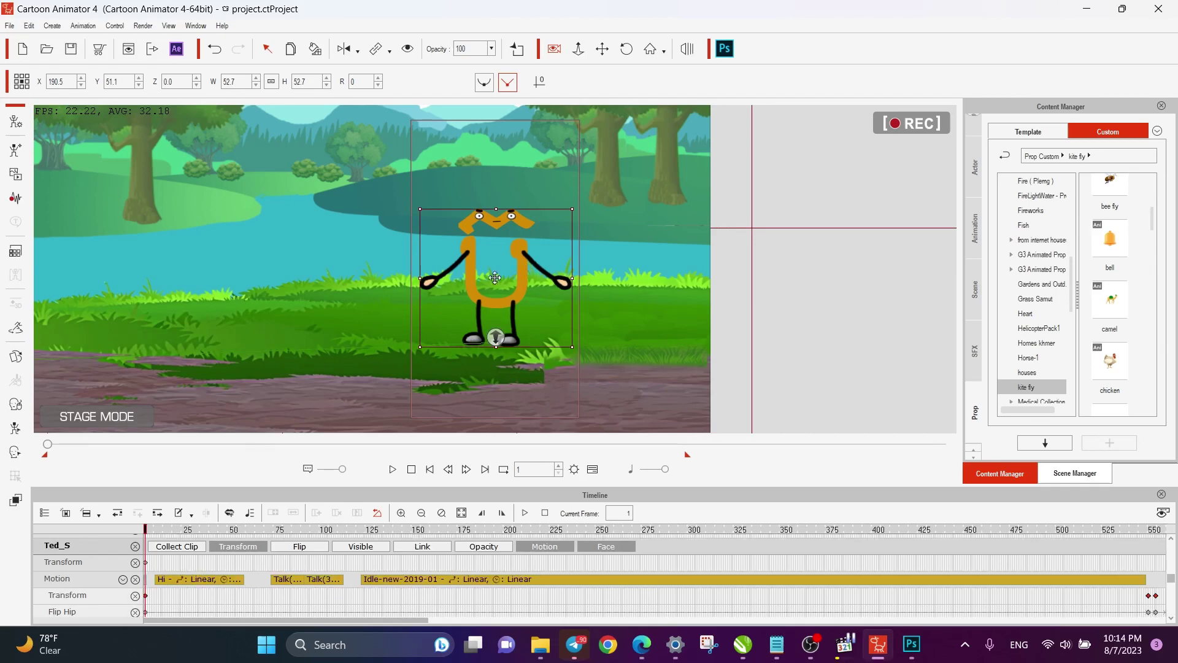
left_click(15, 405)
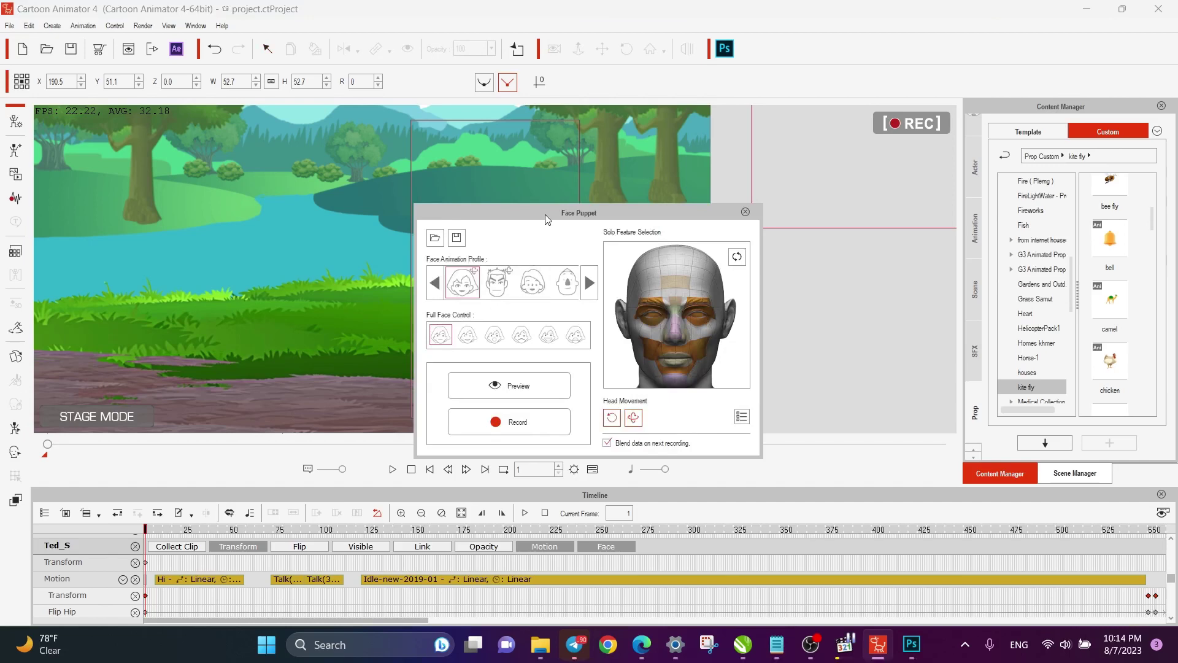
left_click_drag(546, 219, 760, 169)
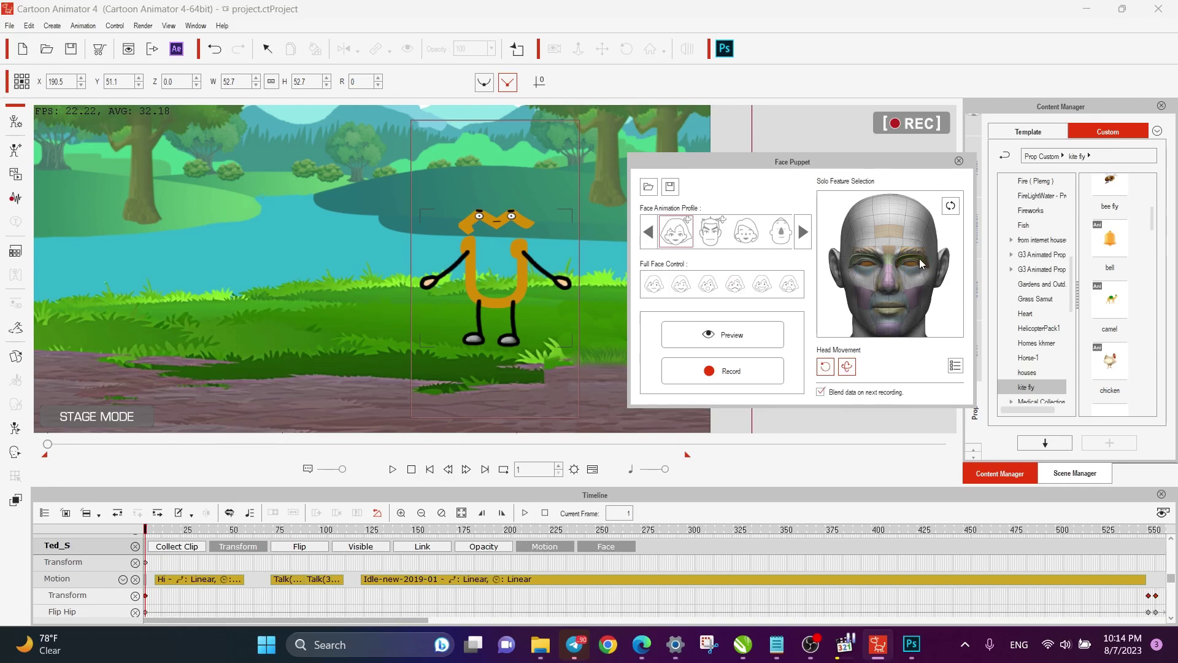
left_click(719, 340)
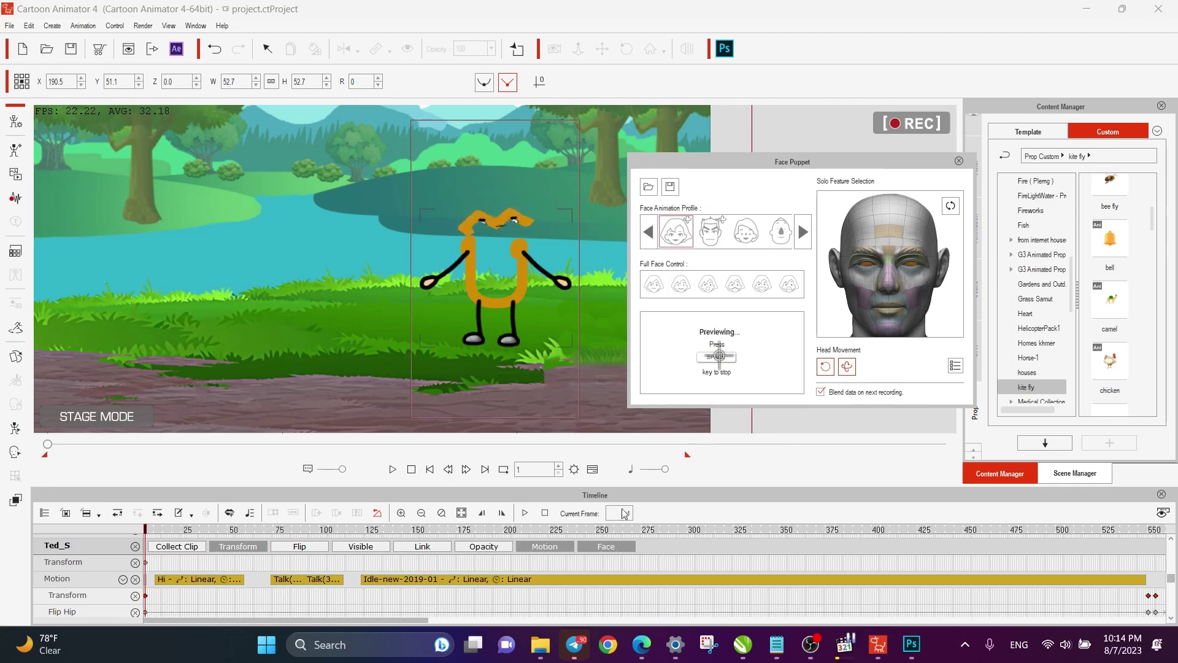
key("space")
Choose the third face animation profile and preview it on the character.
left_click(801, 238)
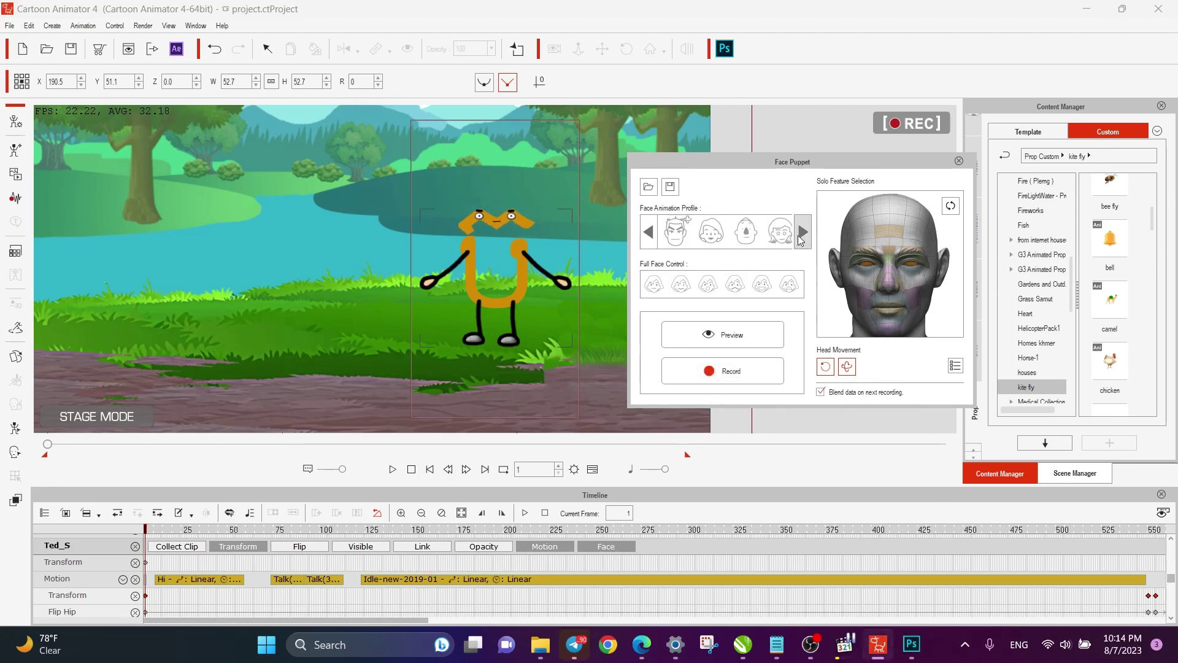
left_click(801, 238)
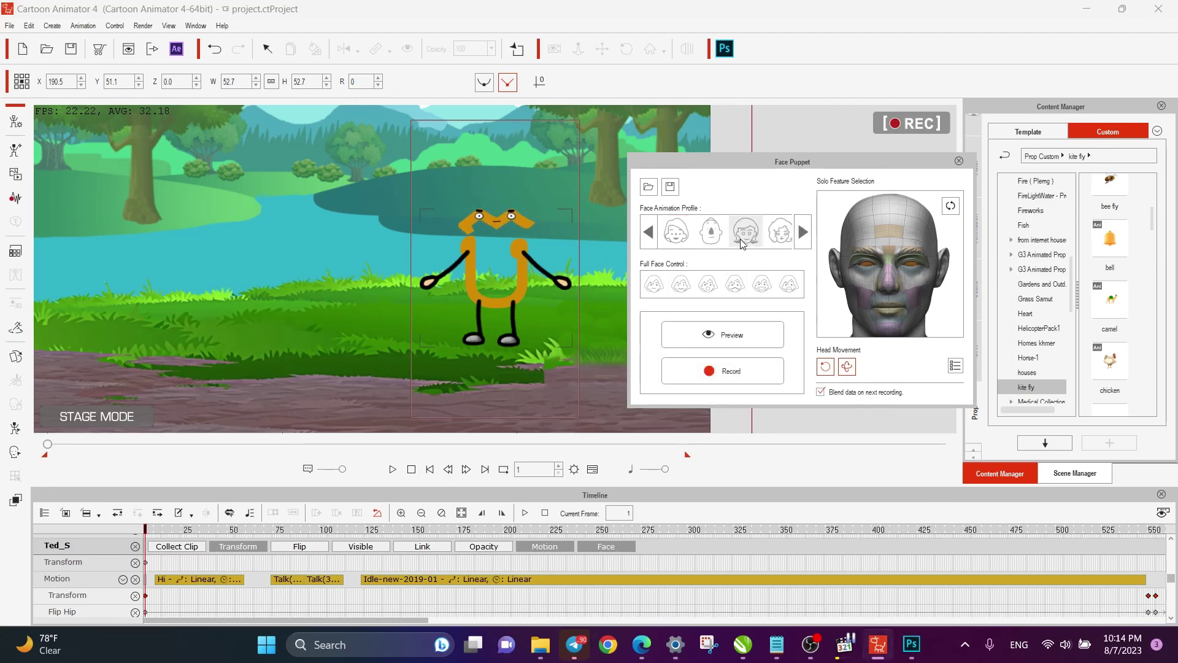
left_click(675, 241)
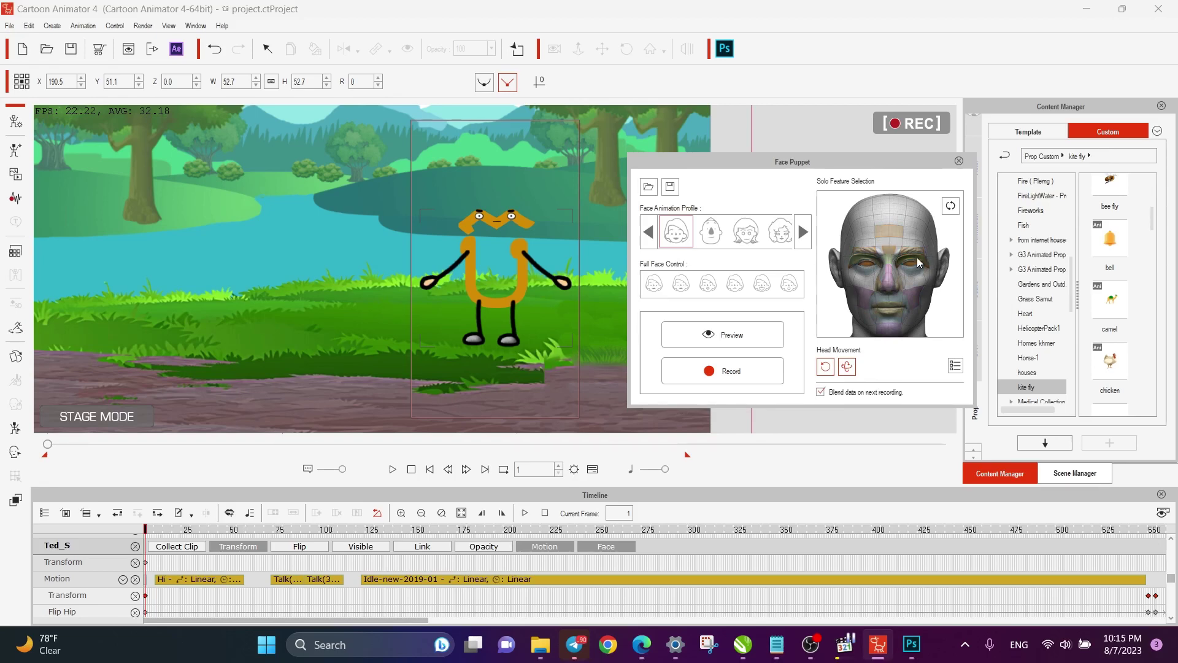
left_click(717, 337)
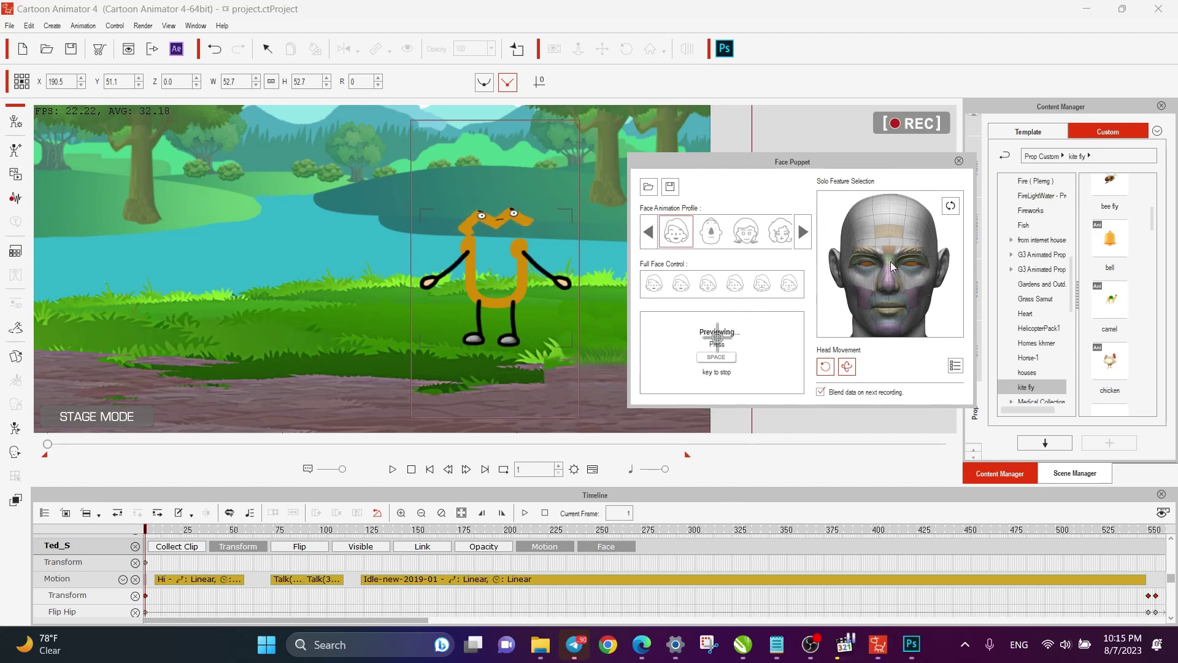
key("space")
Browse the face animation profiles, choose the pigtailed girl and preview her first full face control on the character.
left_click(803, 232)
left_click(647, 239)
left_click(647, 238)
left_click(646, 238)
left_click(803, 234)
left_click(779, 234)
left_click(803, 232)
left_click(705, 338)
key("space")
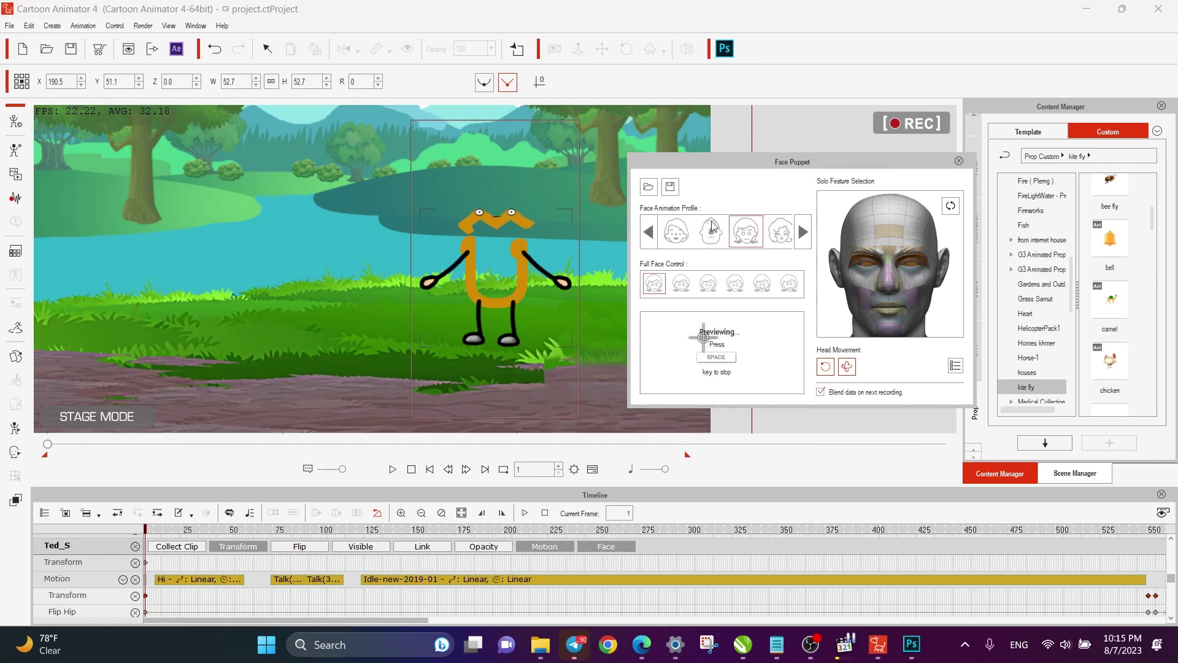
key("space")
Preview the second full face control of the pigtailed girl profile.
left_click(691, 286)
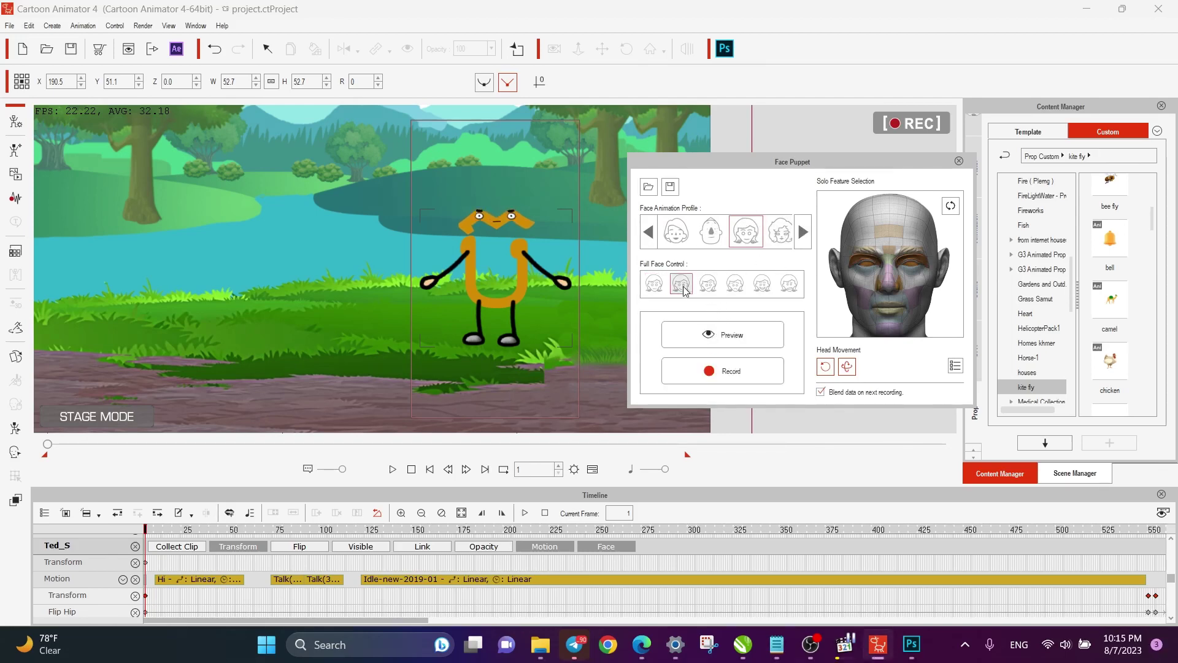
left_click(708, 343)
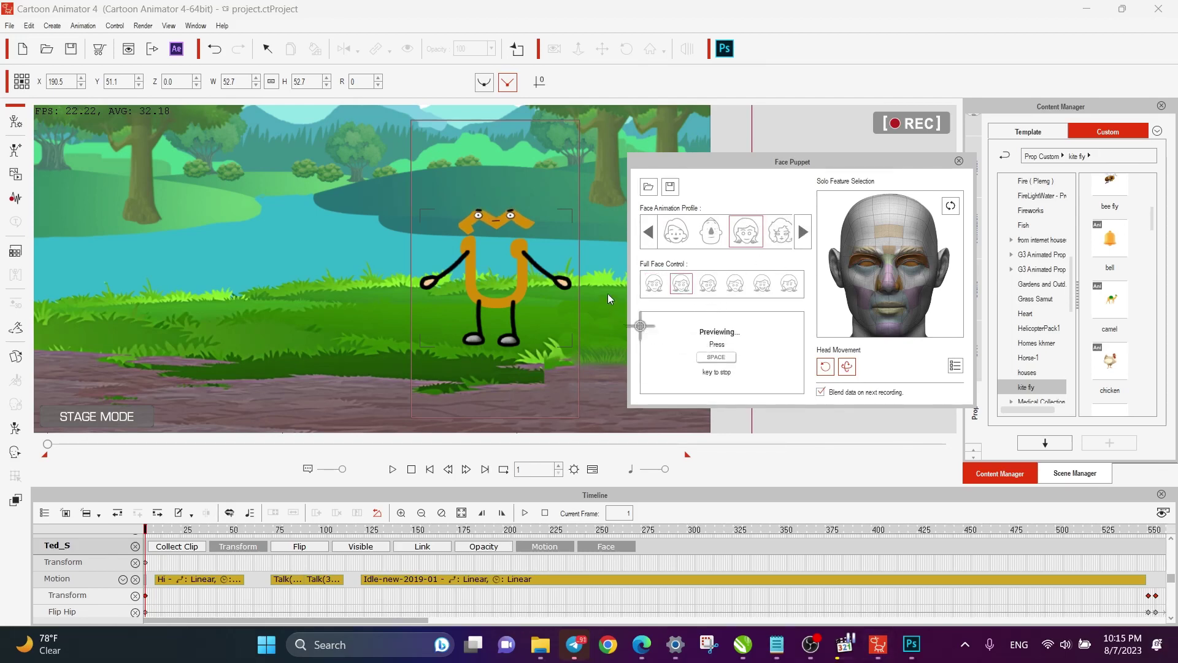
key("space")
Try the short-haired man profile, return to the pigtailed girl profile and preview its first full face control again.
left_click(803, 232)
left_click(803, 232)
left_click(746, 235)
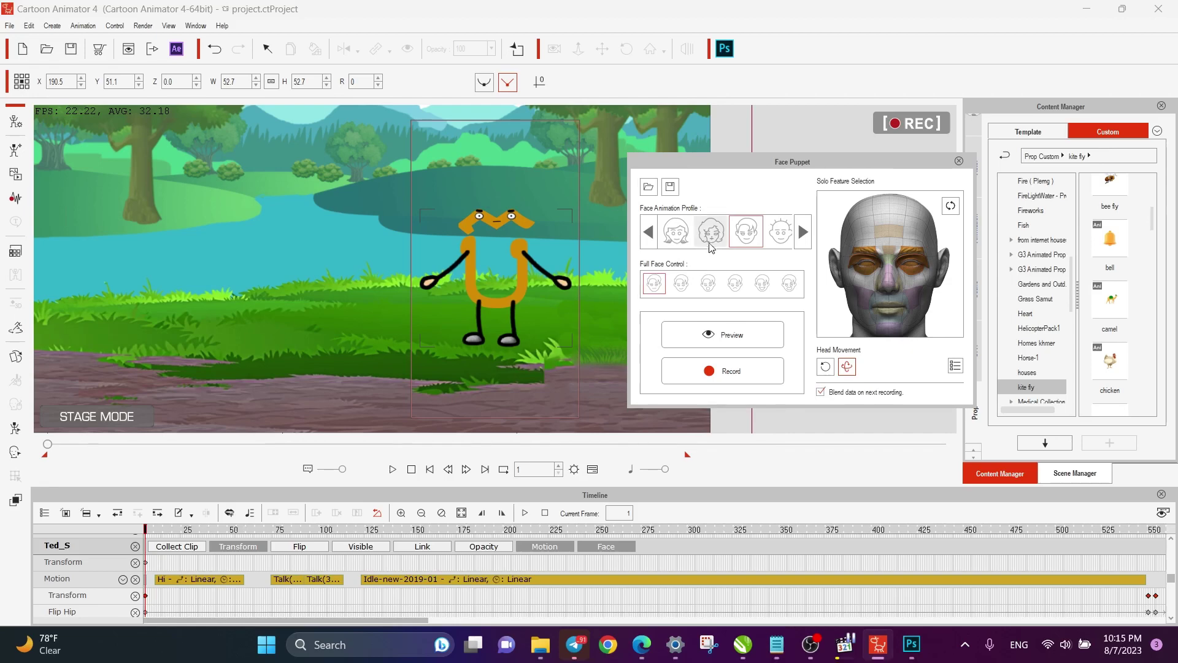
left_click(675, 237)
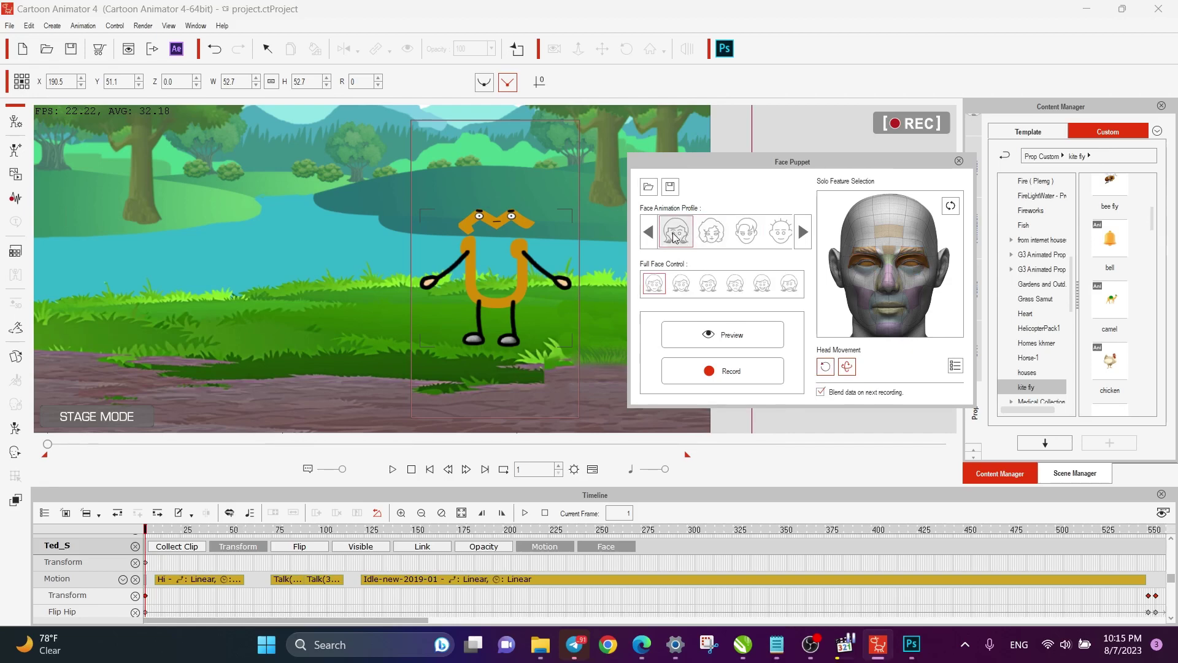
left_click(699, 337)
key("space")
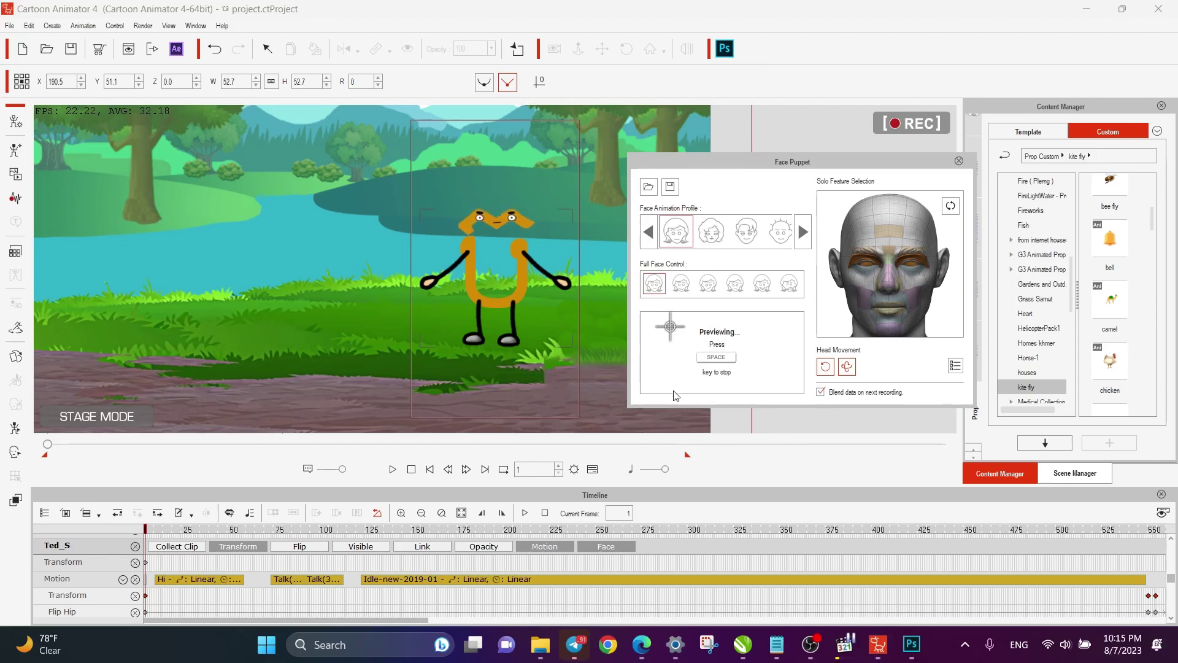
key("space")
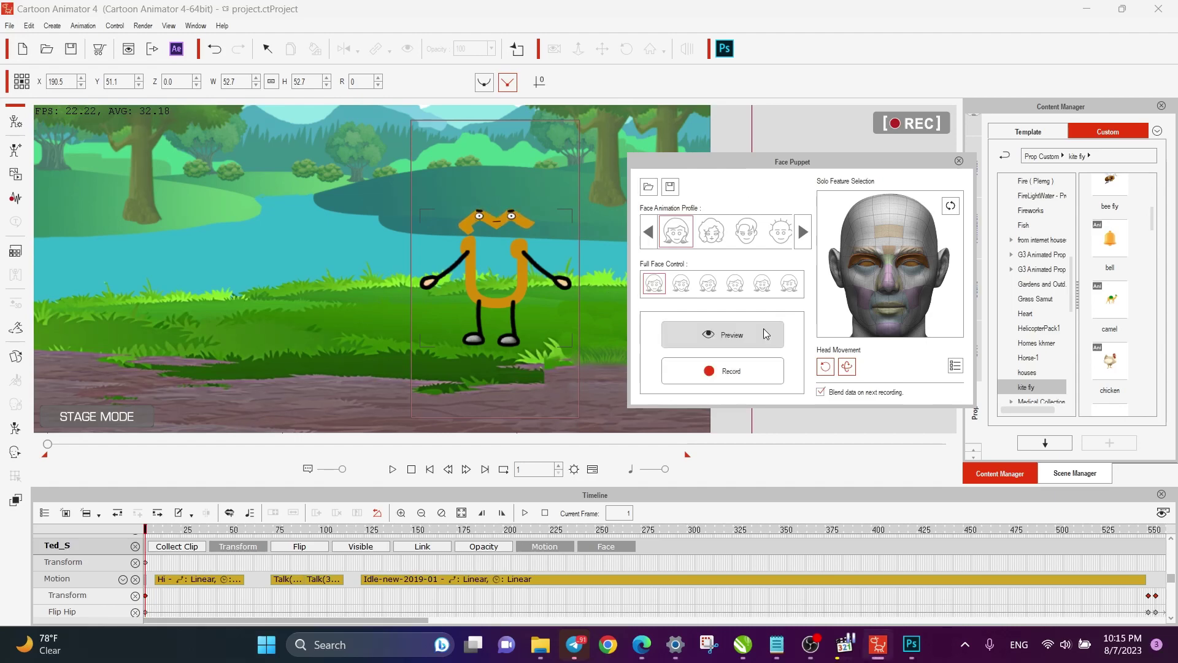
Leave the Face Puppet and open the letter-shaped character in Composer Mode with its facial features shown for editing.
left_click(960, 162)
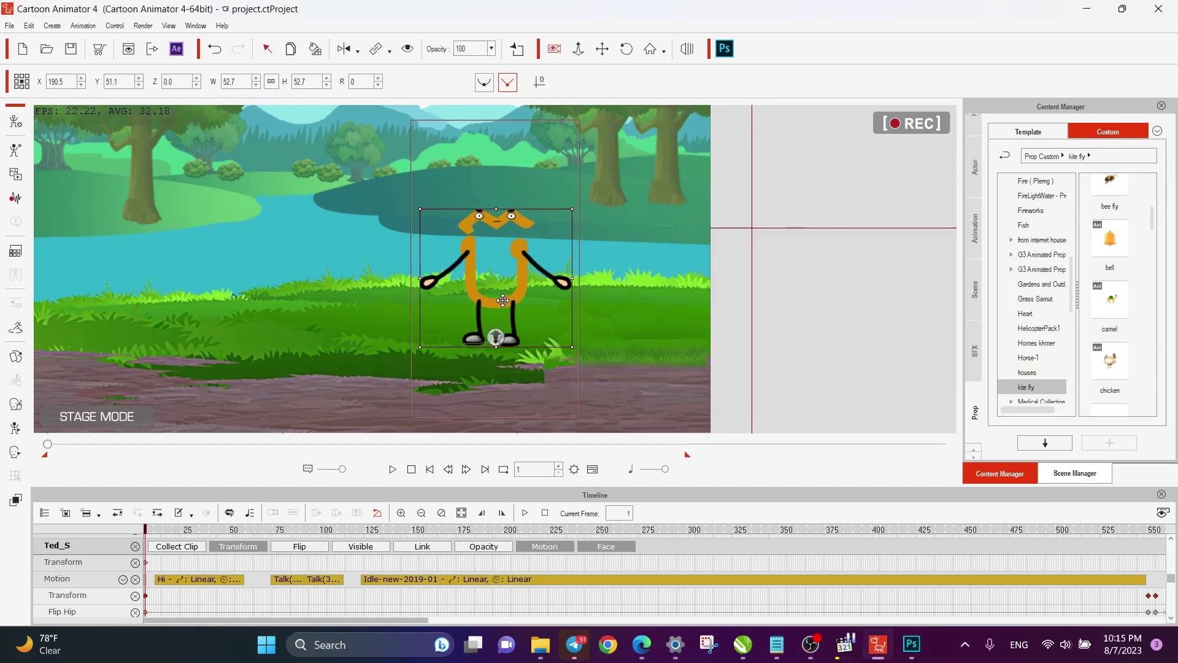
left_click(15, 121)
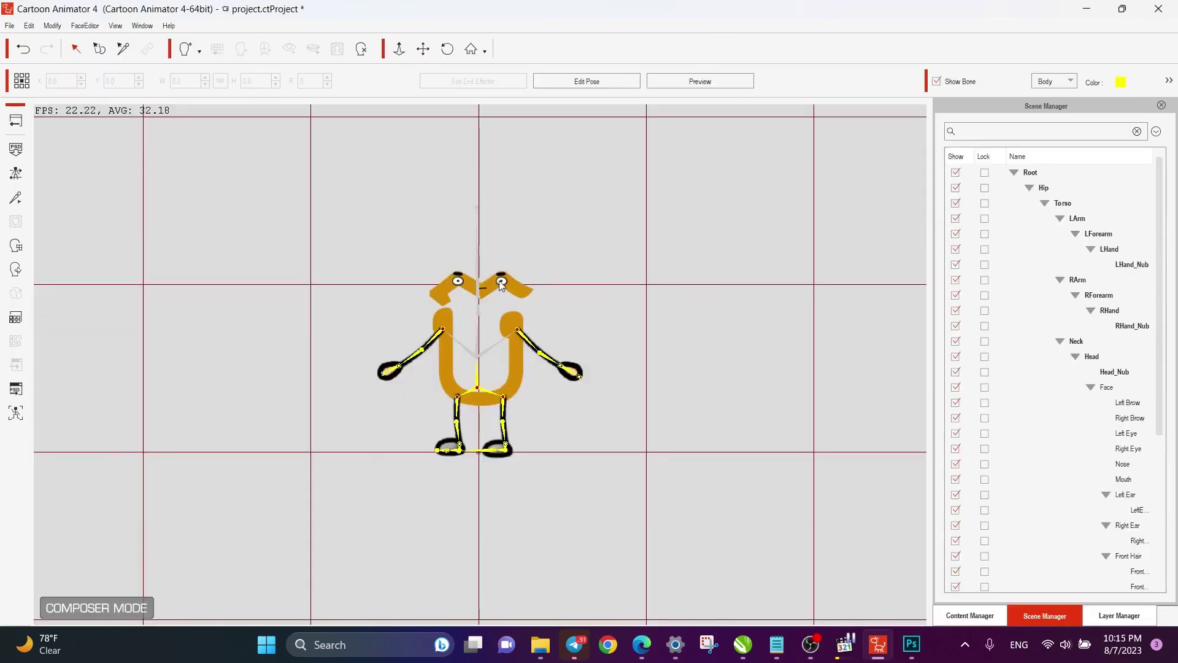
left_click(16, 269)
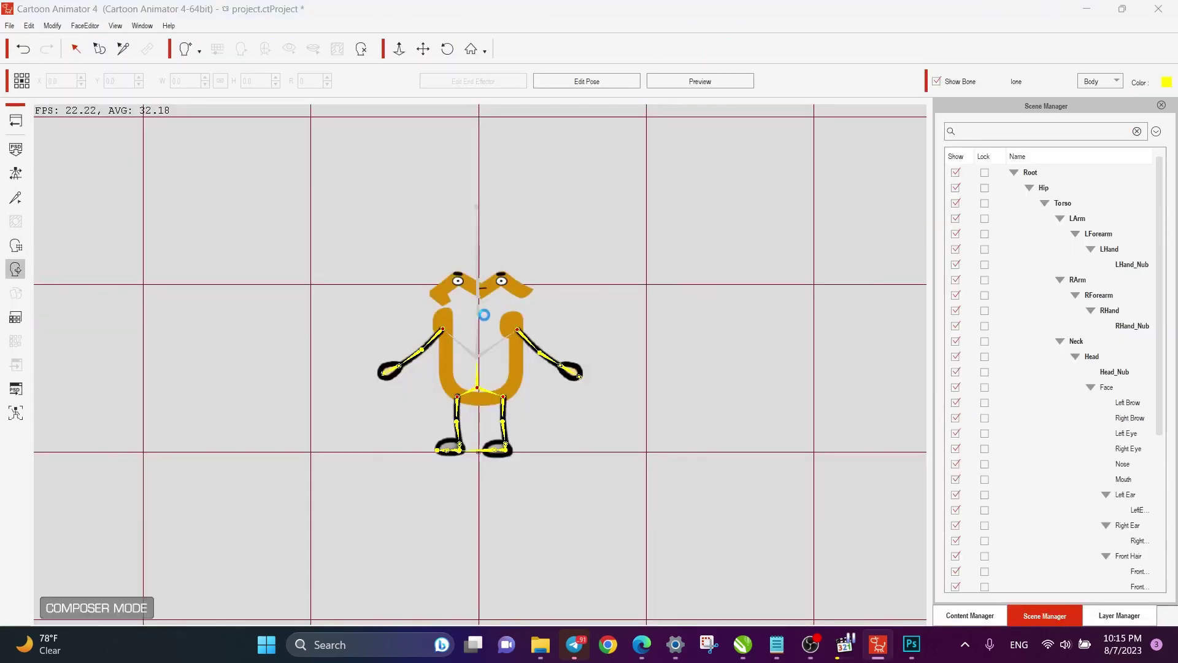
left_click_drag(537, 219, 678, 183)
left_click(635, 226)
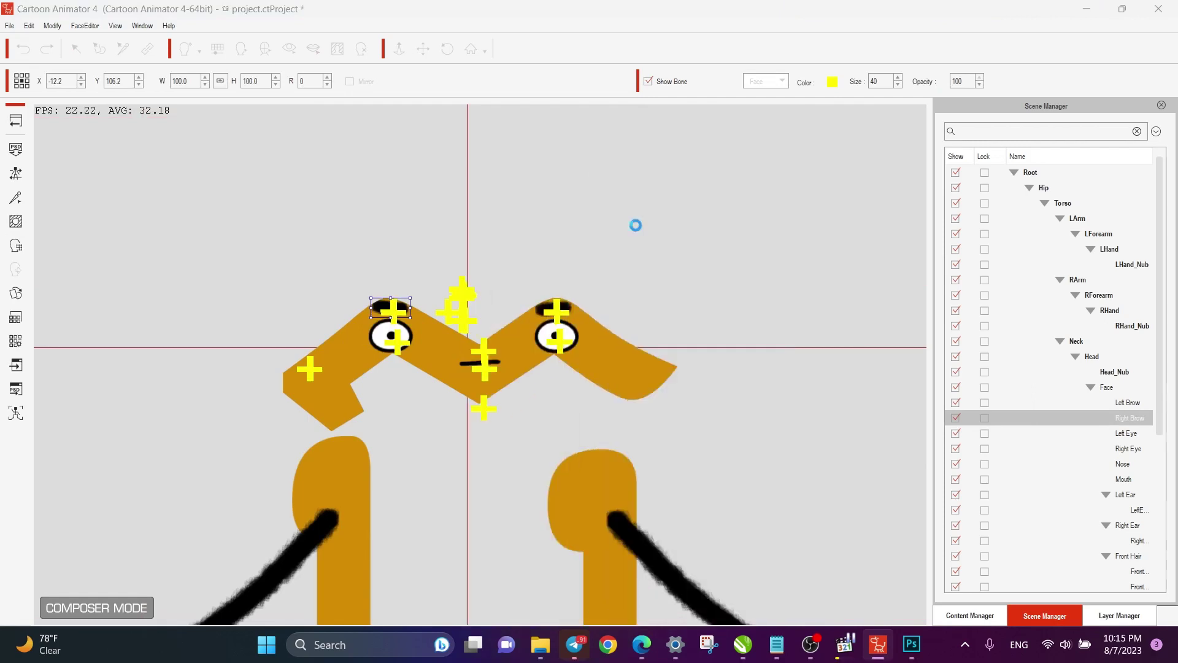
Set the maximum head-turn angle to 0 in all four directions with Quick Head Turn Setup and accept overwriting the existing settings.
left_click_drag(600, 236, 815, 190)
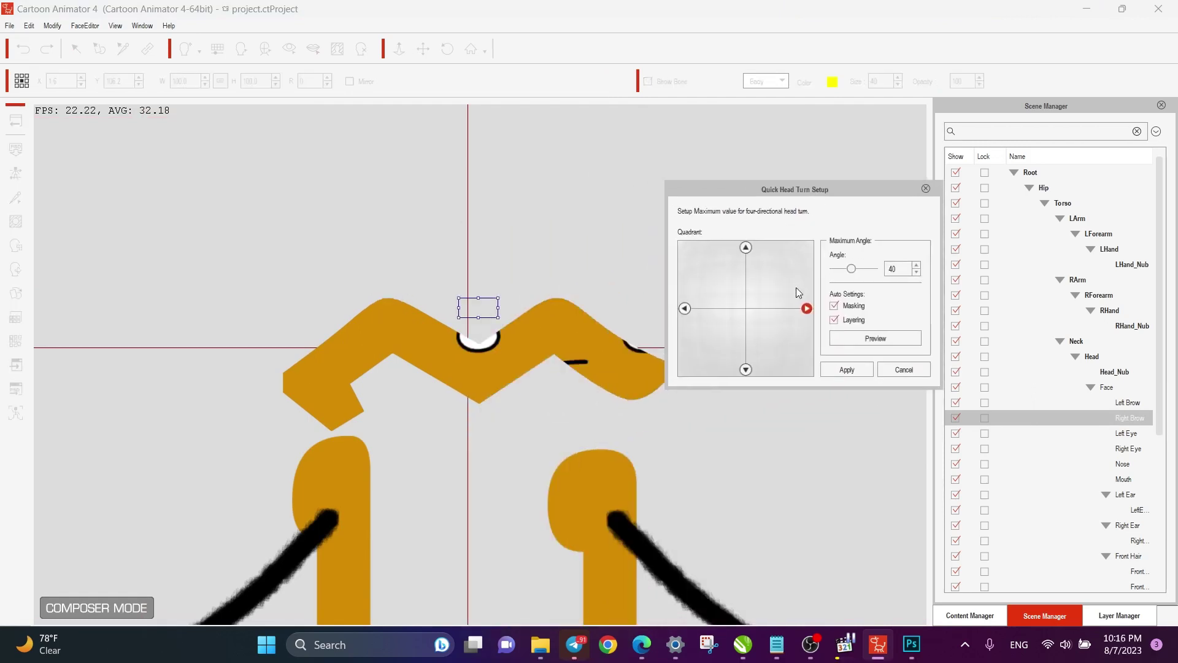
left_click_drag(850, 269, 726, 273)
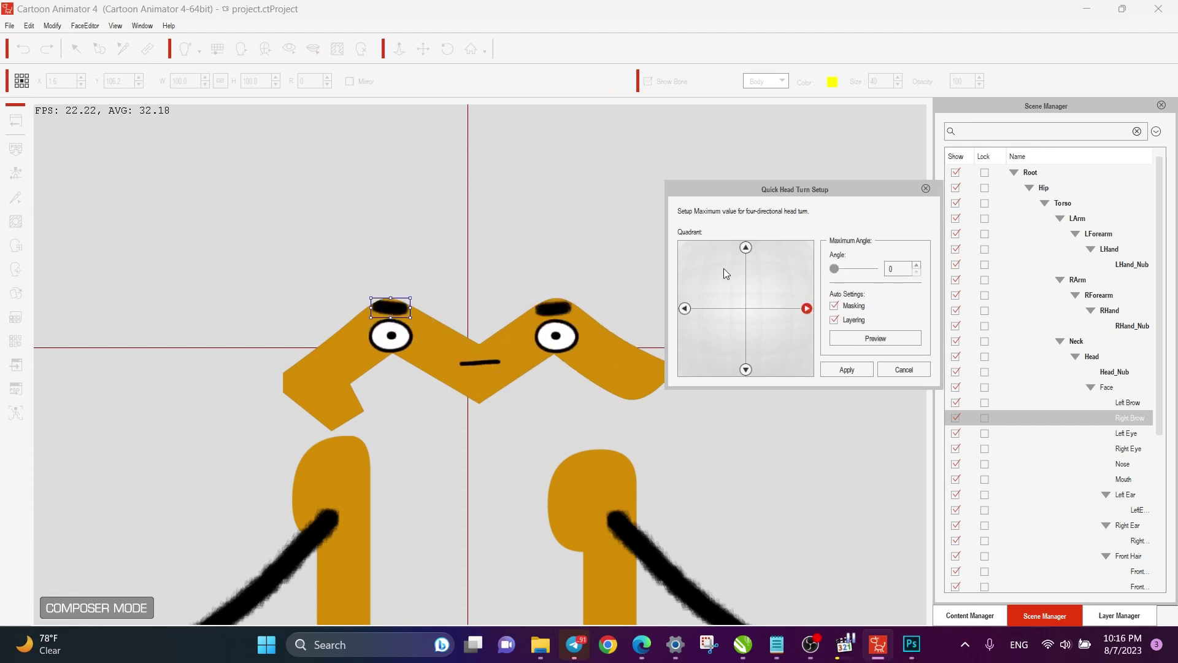
left_click(746, 247)
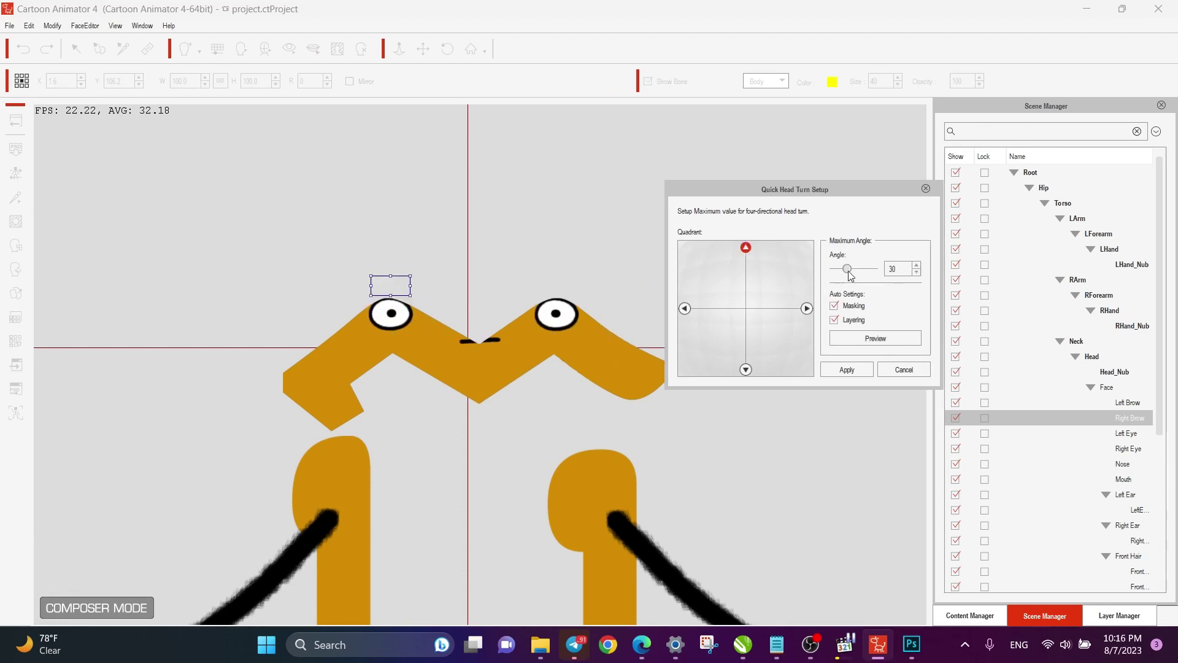
left_click_drag(849, 270, 742, 274)
left_click(685, 309)
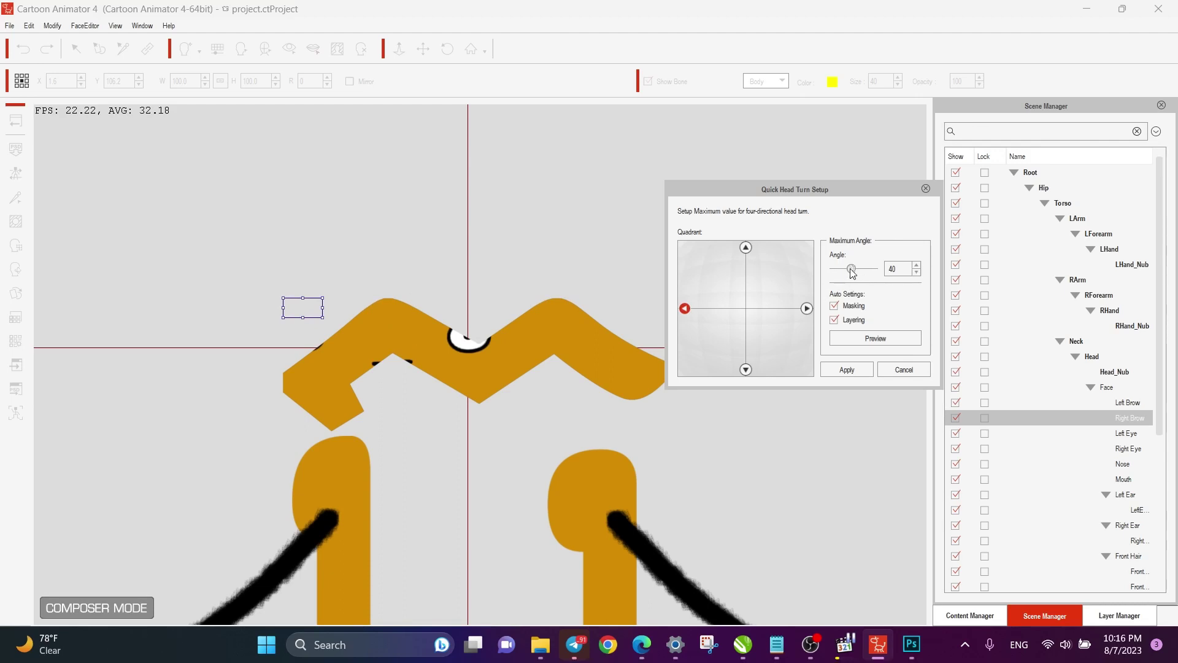
left_click_drag(852, 270, 709, 271)
left_click(745, 370)
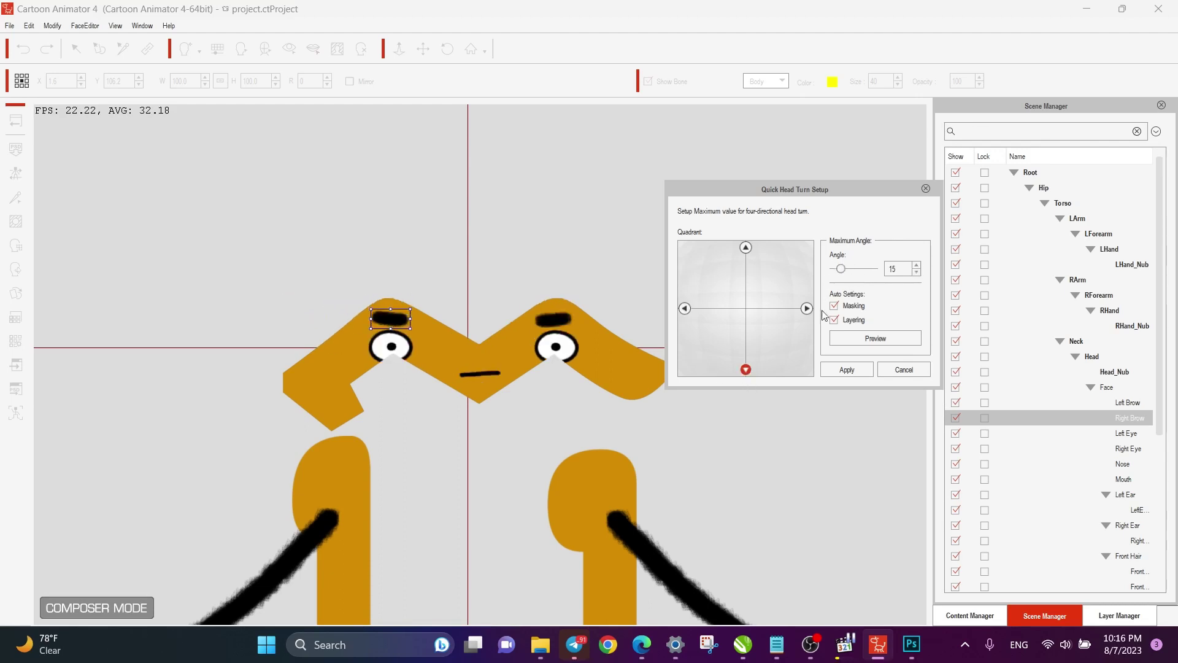
left_click_drag(840, 269, 697, 297)
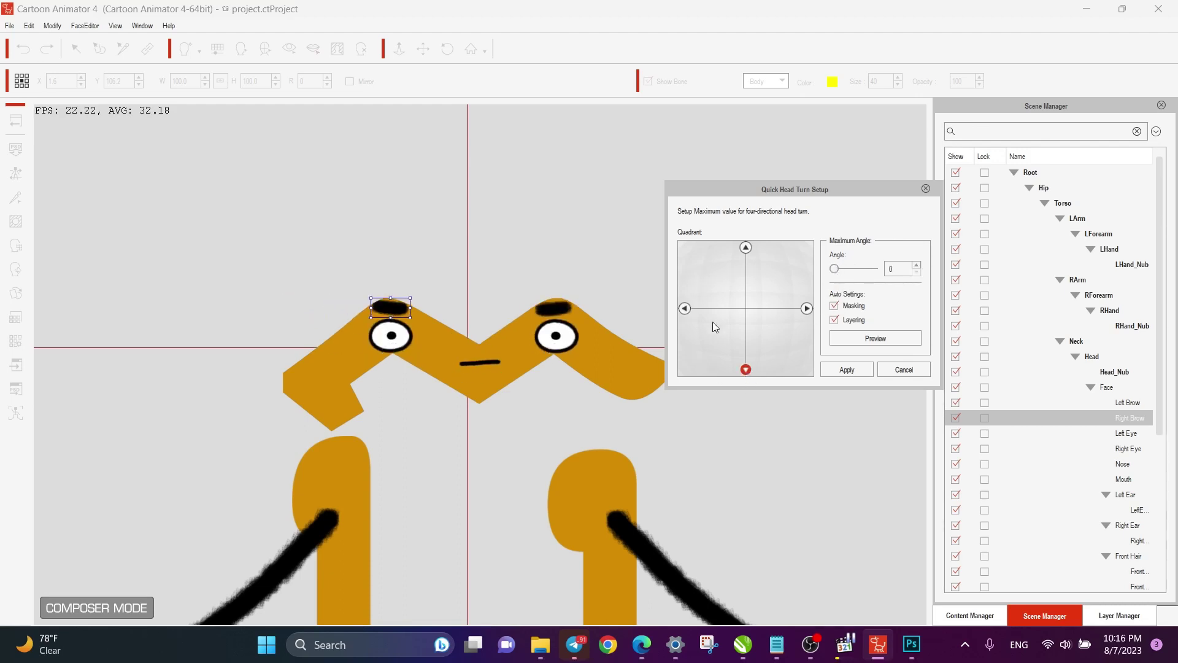
left_click(846, 369)
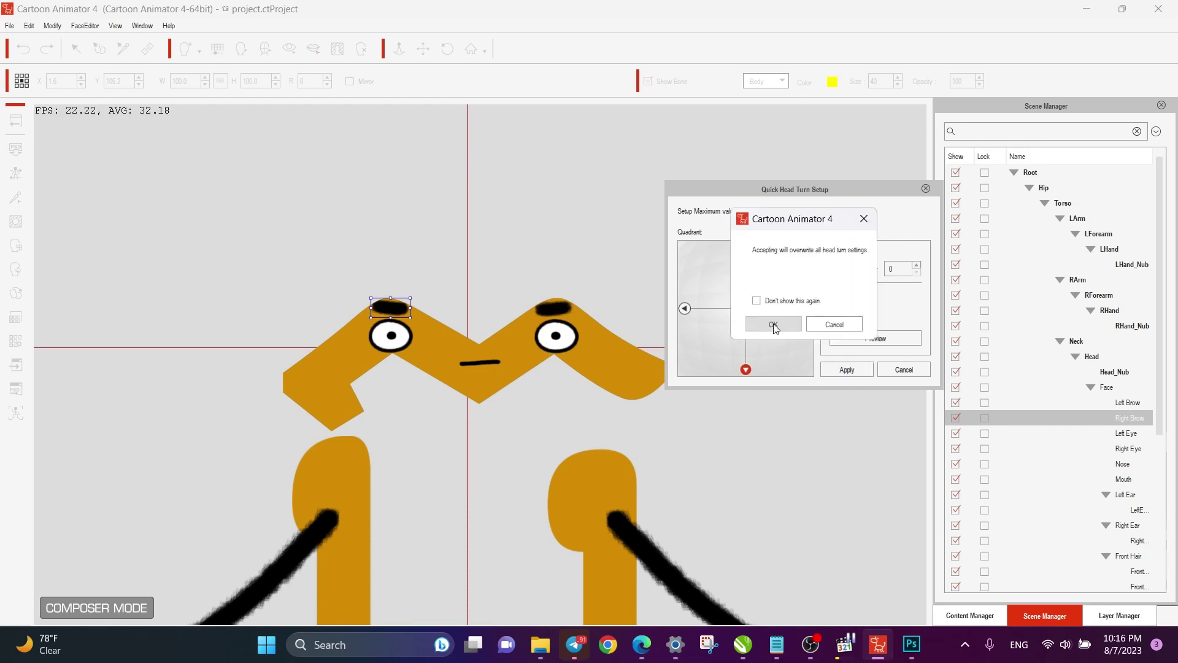
left_click(774, 324)
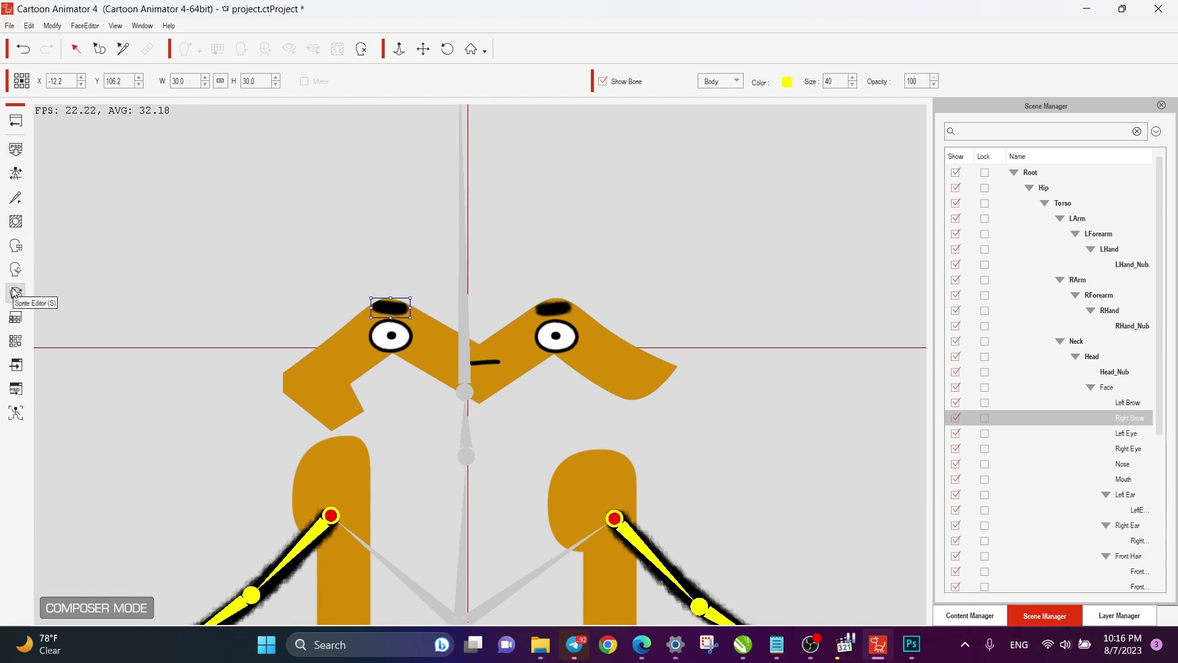
Open the Facial Animation Setup and look through the gaze expressions of the character's right eyeball.
left_click(15, 246)
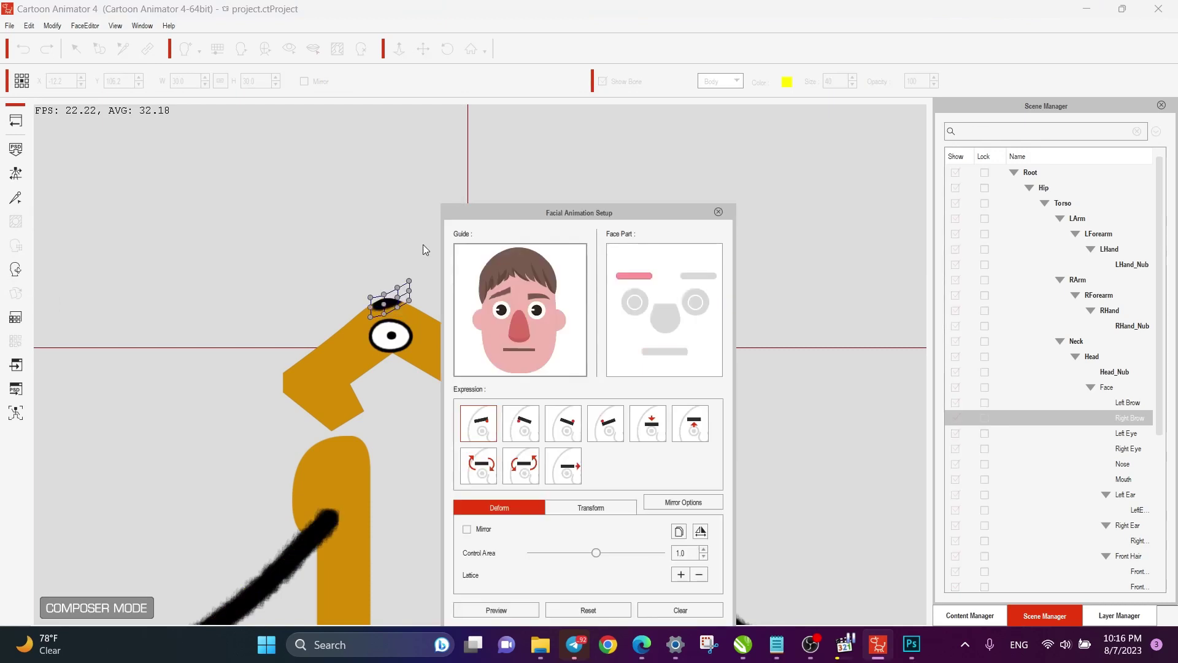
left_click_drag(514, 222, 618, 202)
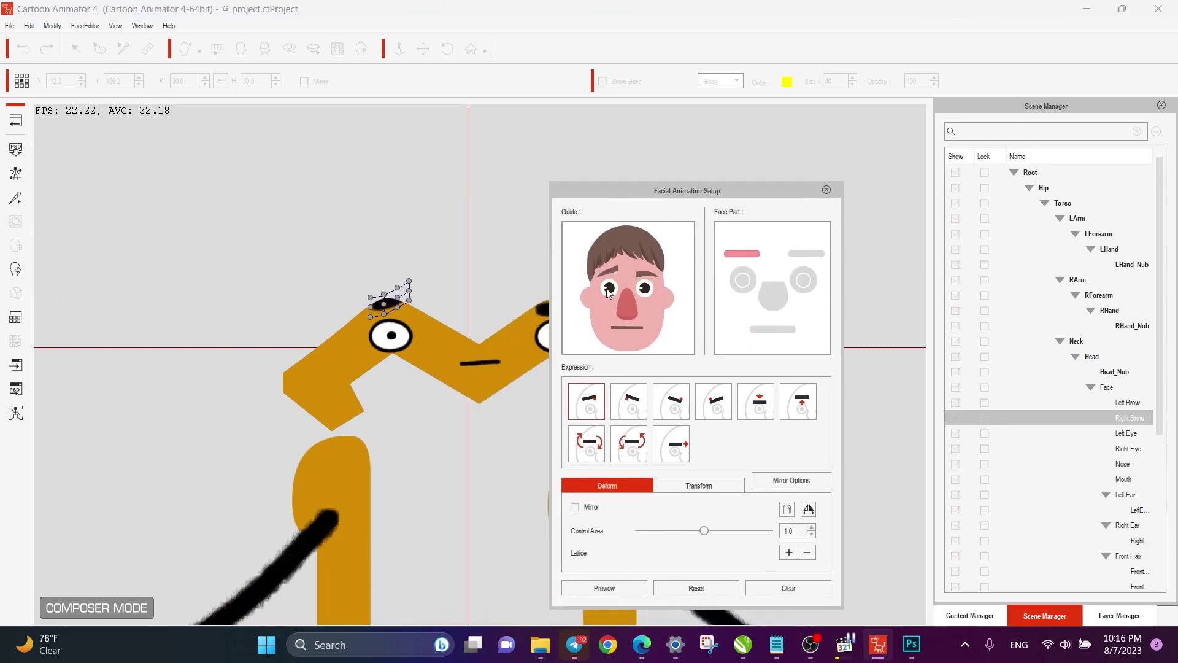
left_click(743, 283)
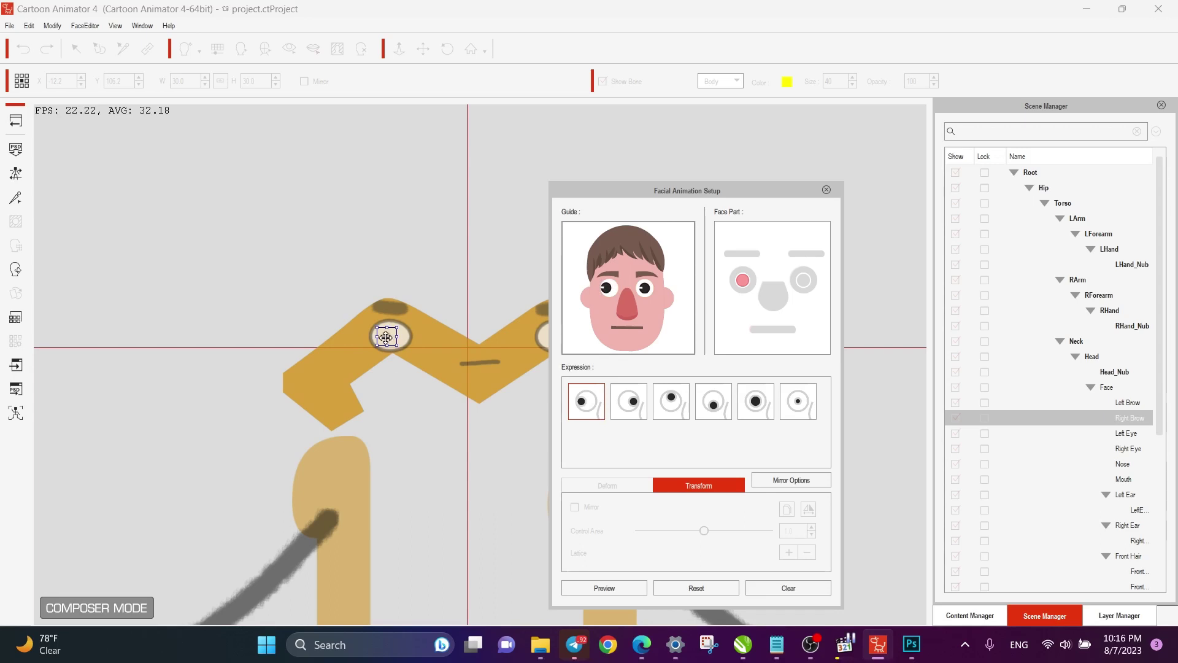
left_click(624, 410)
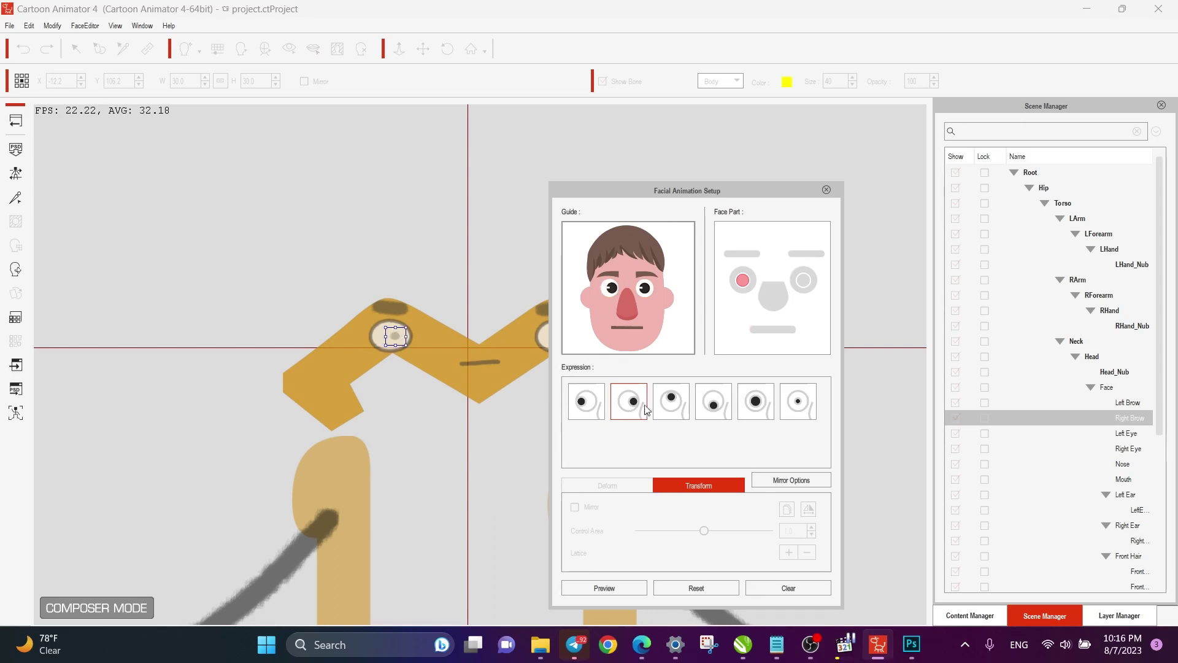
left_click(668, 403)
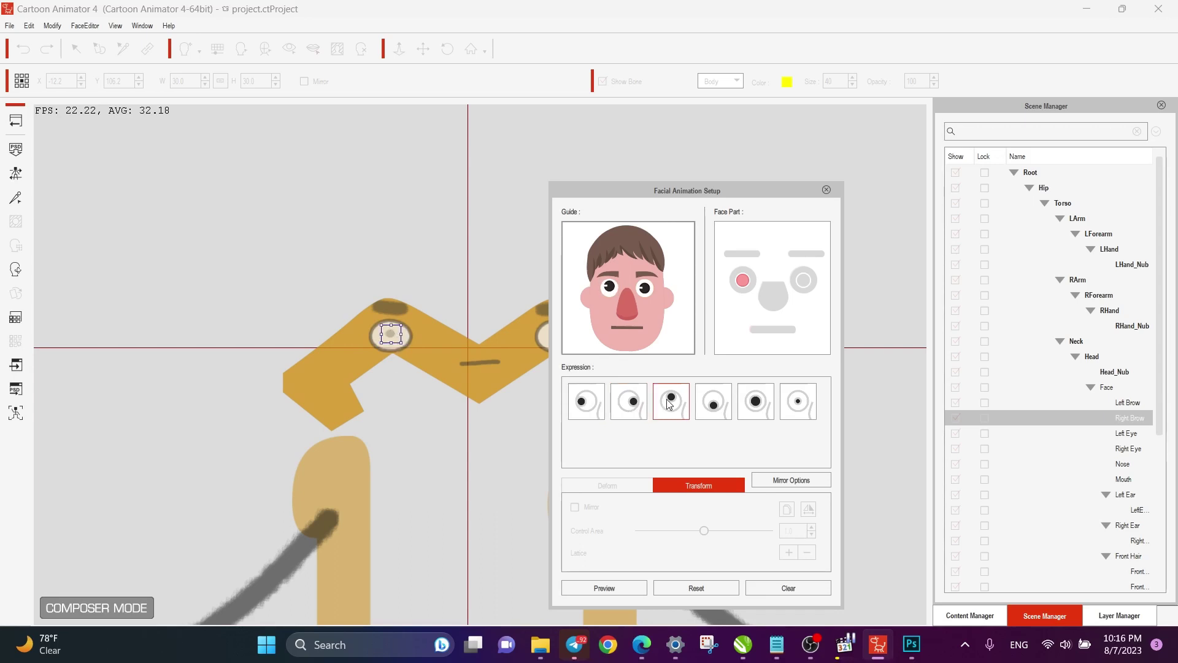
Move the right pupil farther toward the eye's edge in the sideways and upward gaze expressions, and check the downward and pupil-size expressions.
left_click(587, 410)
left_click_drag(388, 335, 379, 334)
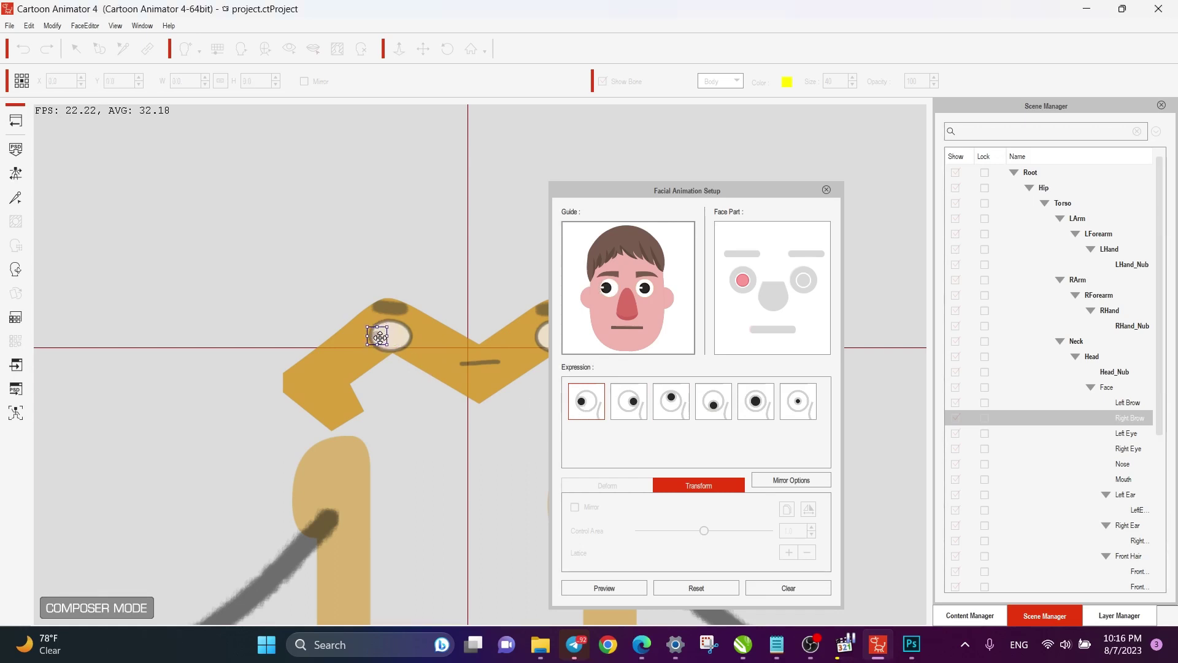
left_click(628, 401)
left_click_drag(395, 336, 401, 335)
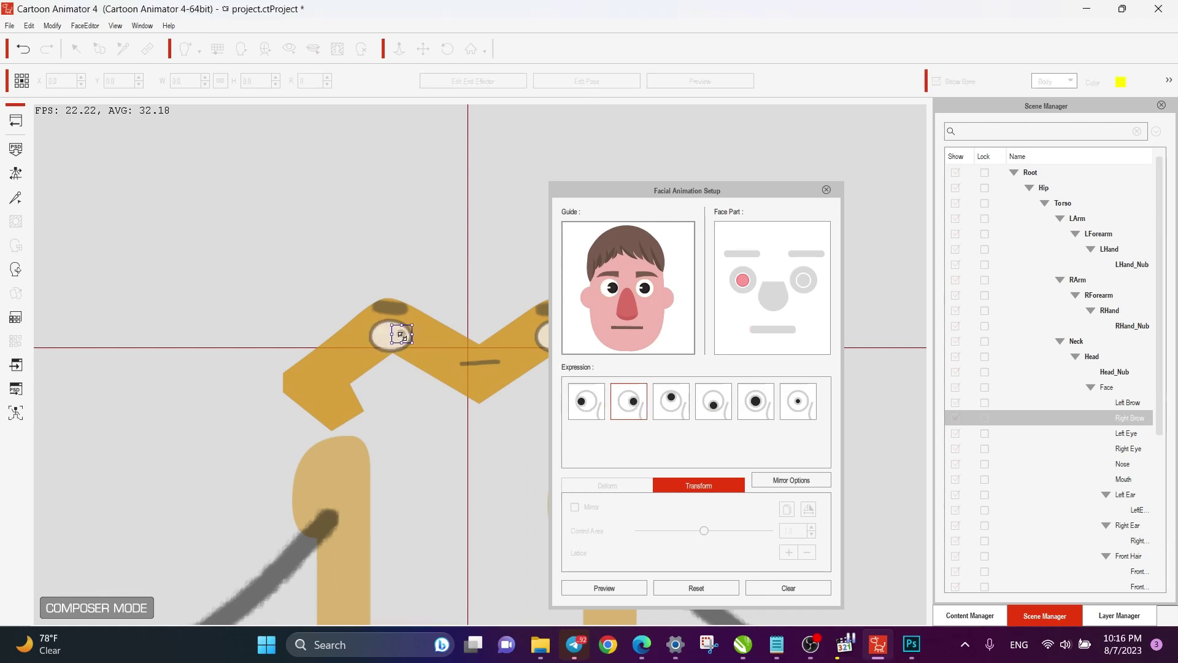
left_click(669, 405)
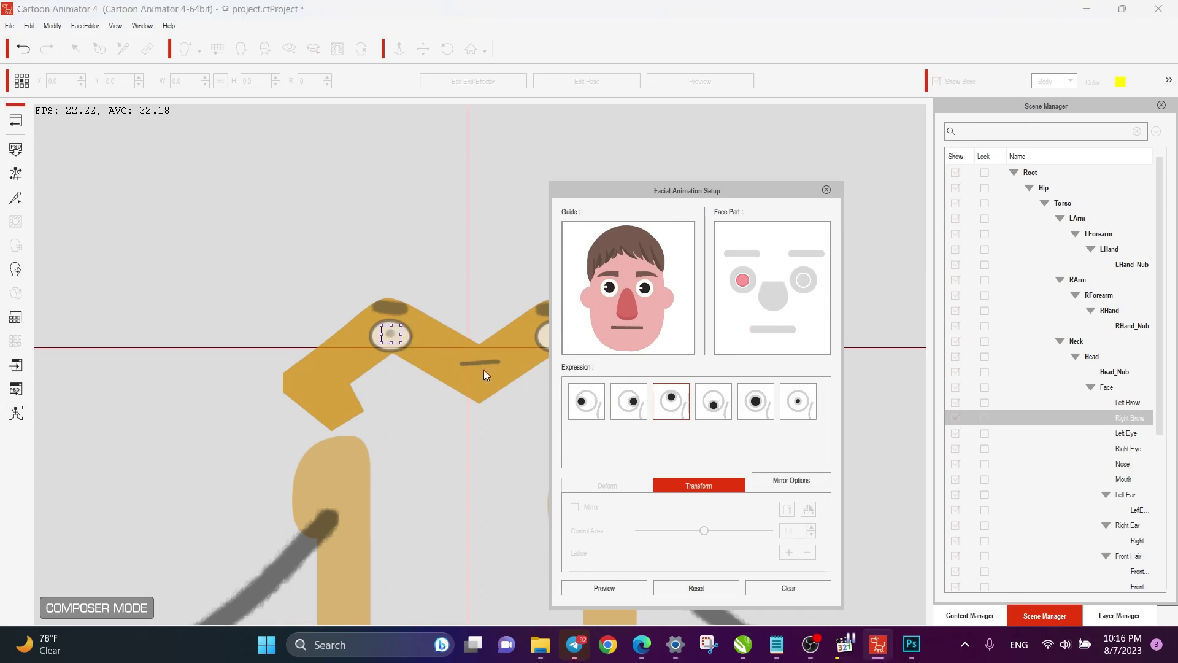
left_click_drag(390, 334, 391, 328)
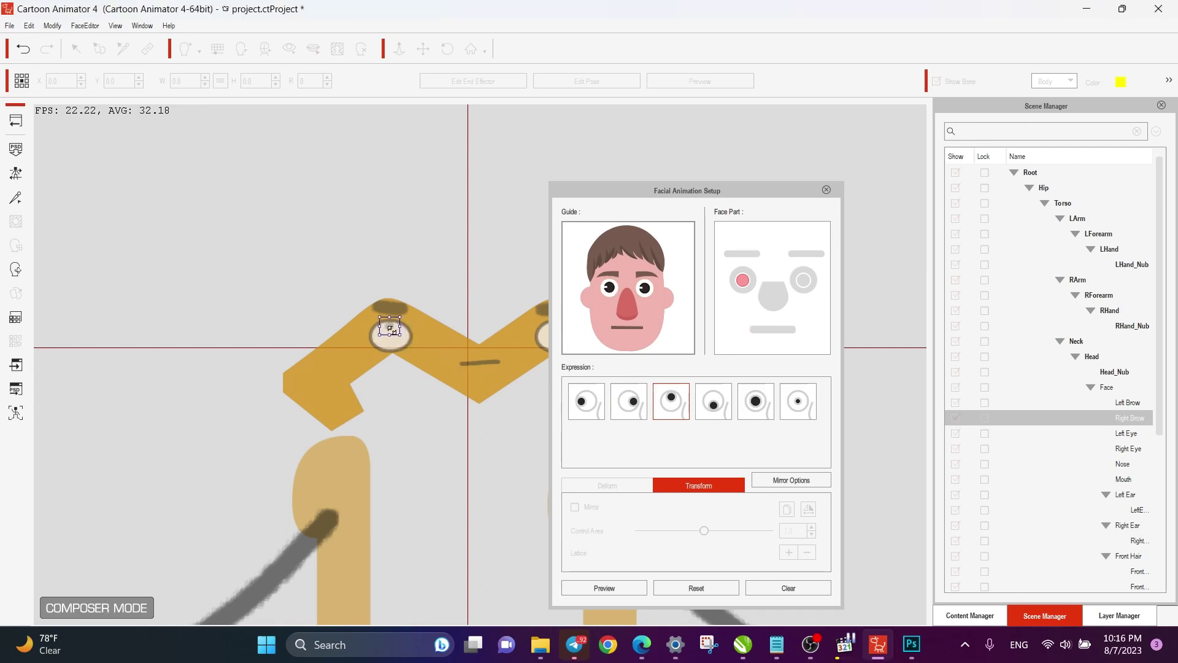
left_click(712, 403)
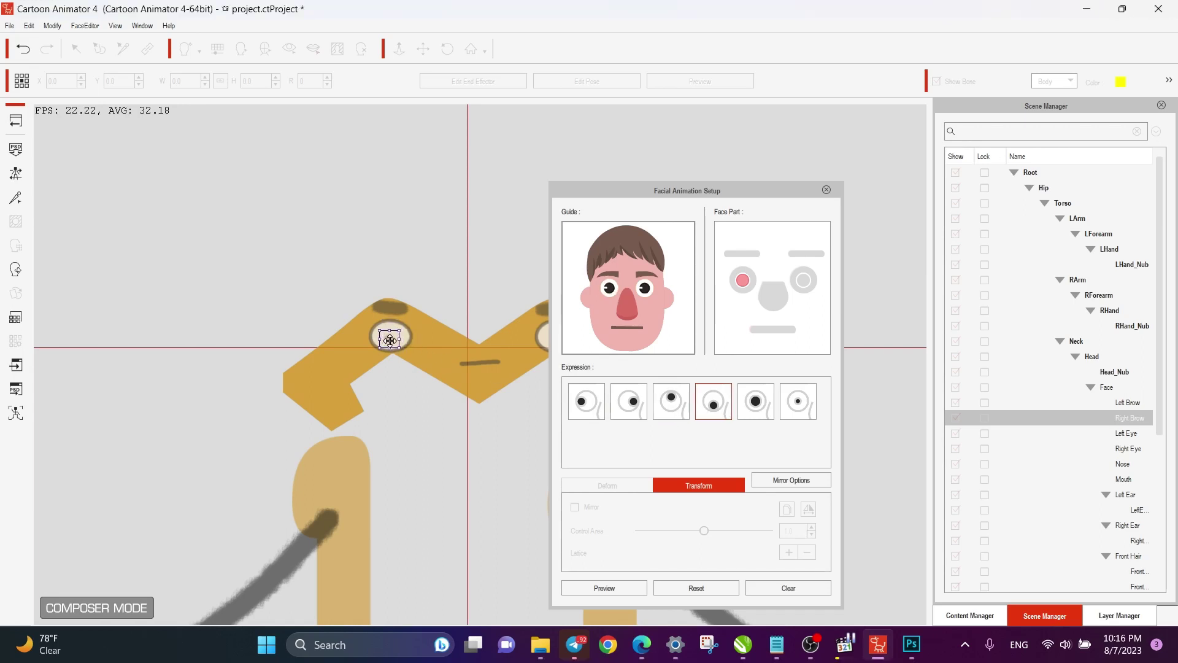
left_click(755, 401)
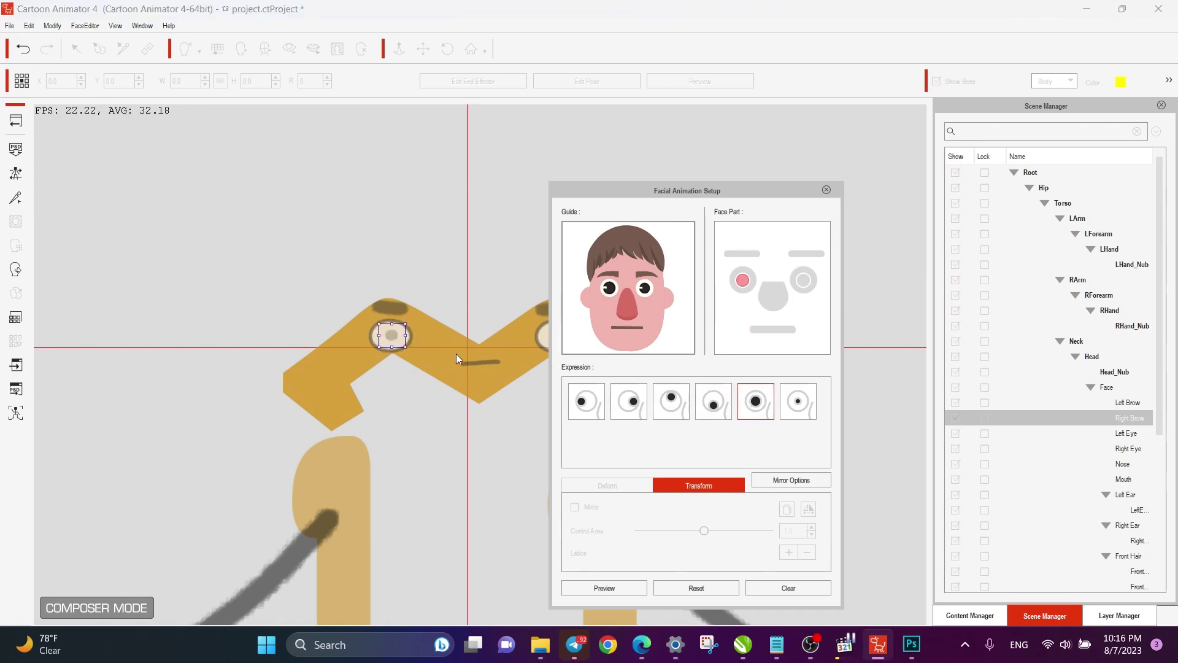
left_click(794, 398)
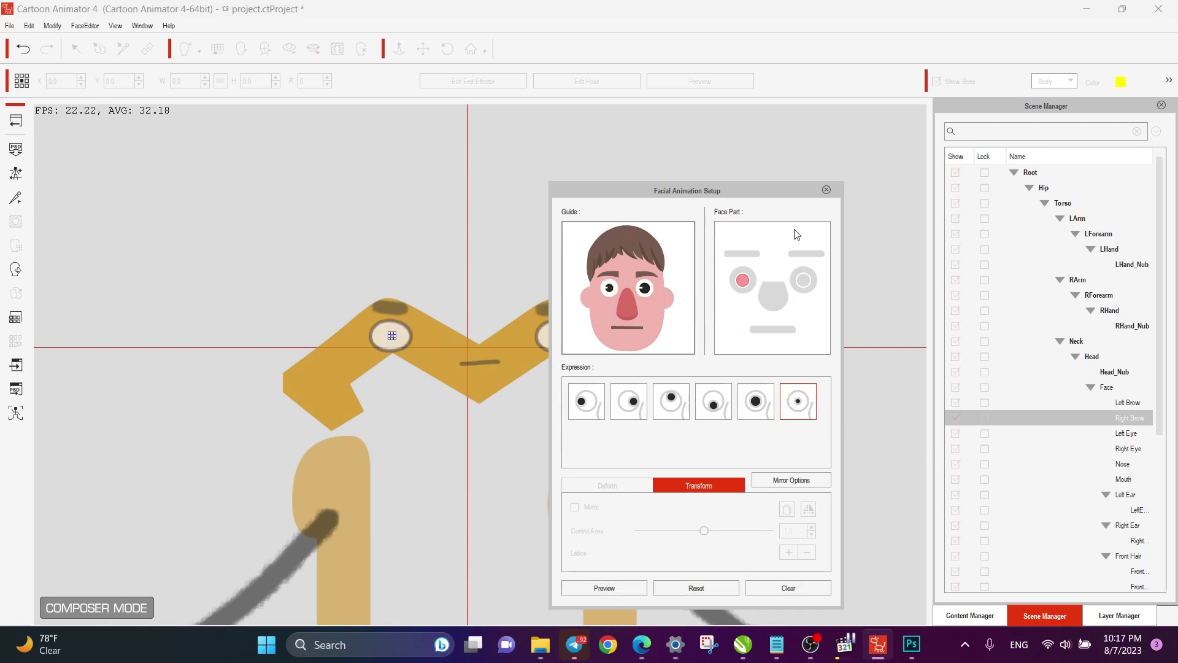
Move the left pupil farther toward the eye's edge in the sideways, upward and downward gaze expressions, and close the facial animation setup.
left_click(806, 283)
left_click_drag(728, 194, 847, 192)
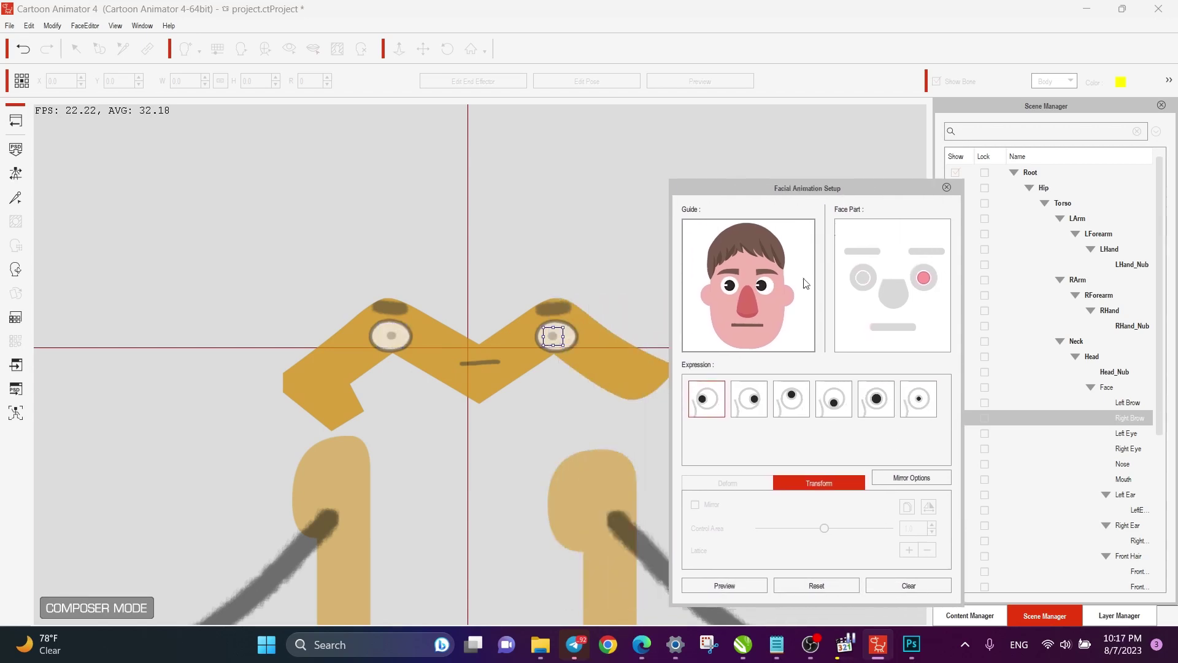
left_click_drag(553, 336, 568, 333)
left_click(754, 398)
left_click(774, 397)
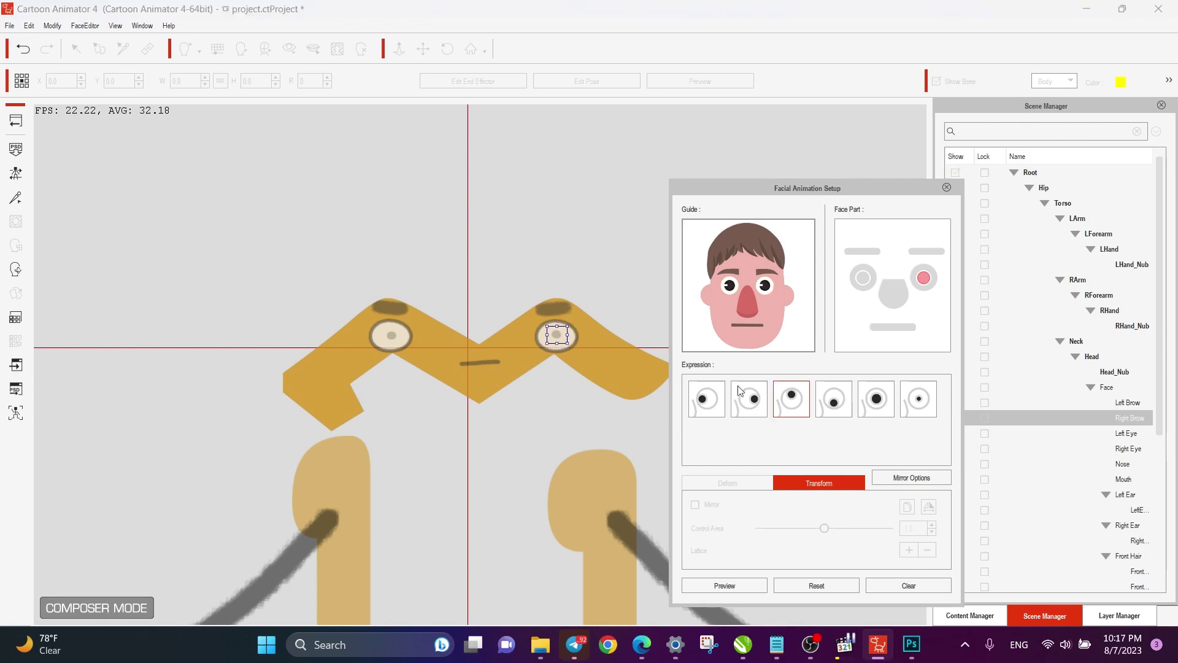
left_click_drag(558, 335, 558, 327)
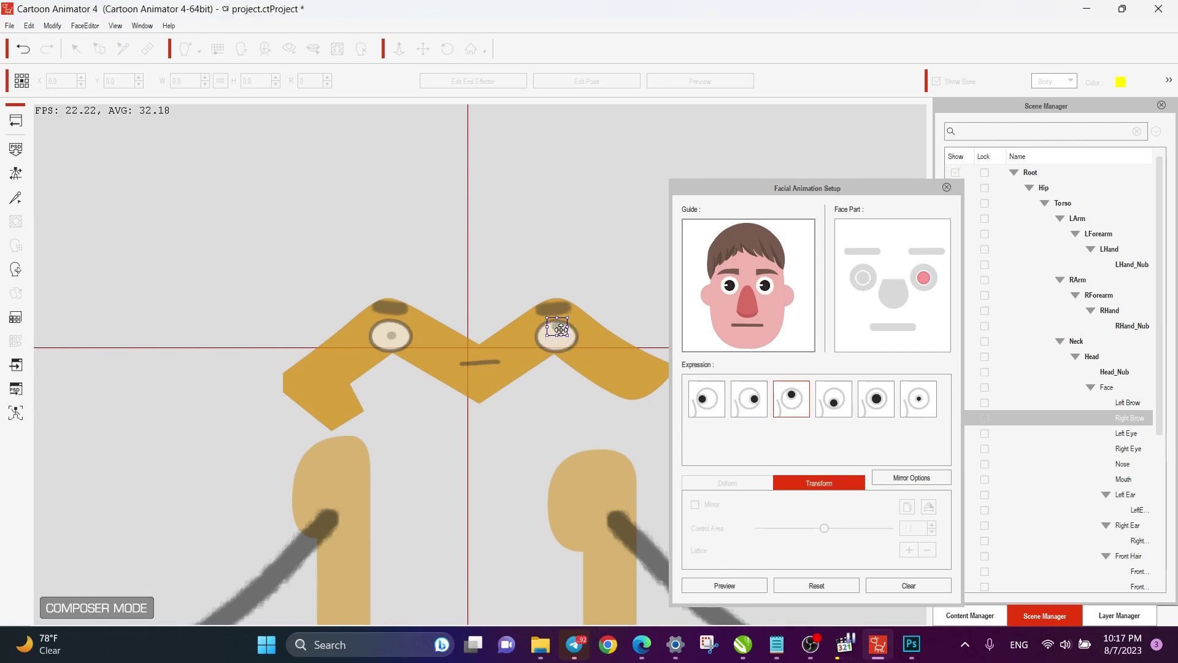
left_click(820, 401)
left_click_drag(556, 340, 557, 345)
left_click(877, 400)
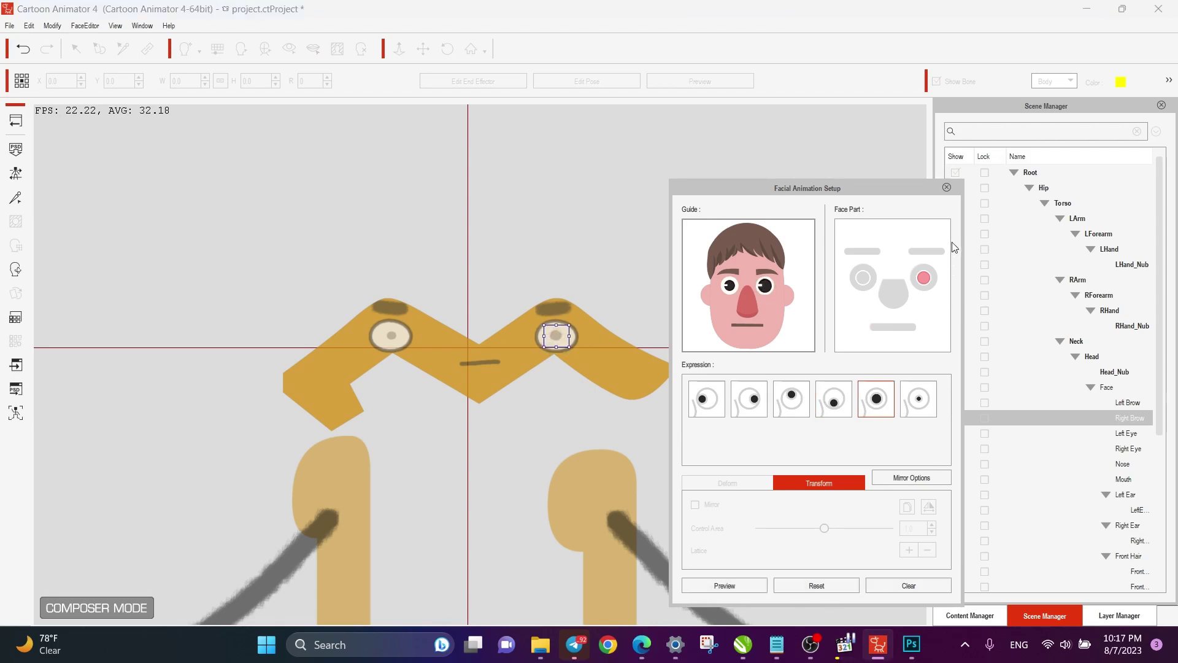
left_click(946, 186)
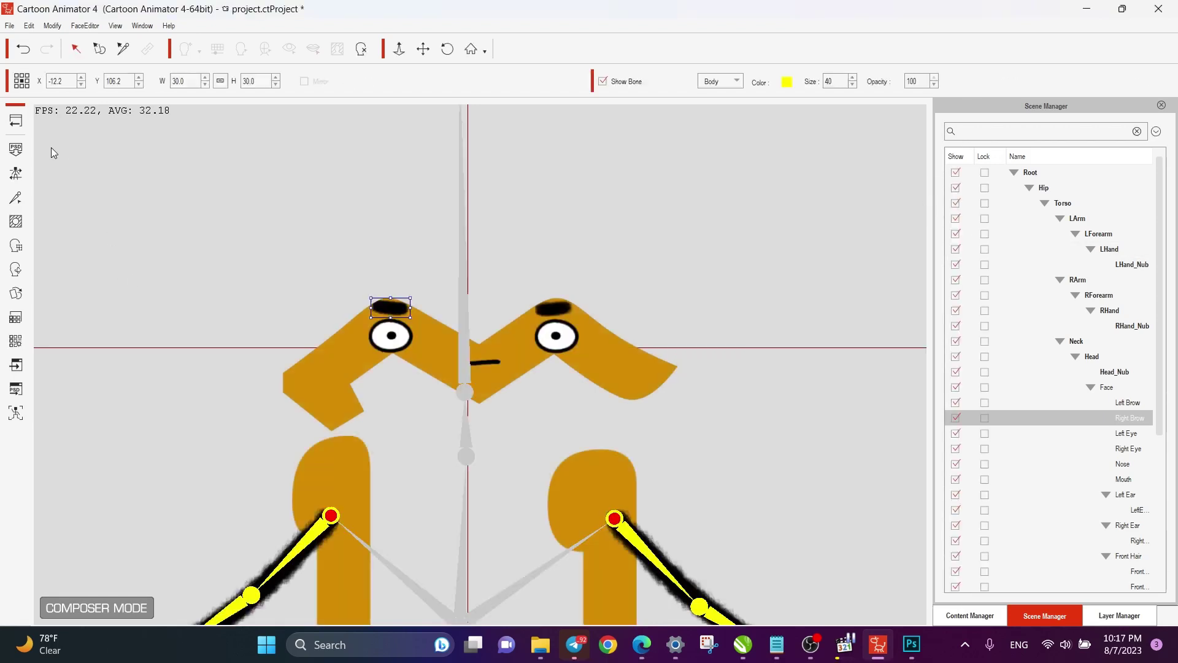
Return to Stage Mode and save the edited letter character to the custom actor library, overwriting its existing file.
left_click(16, 123)
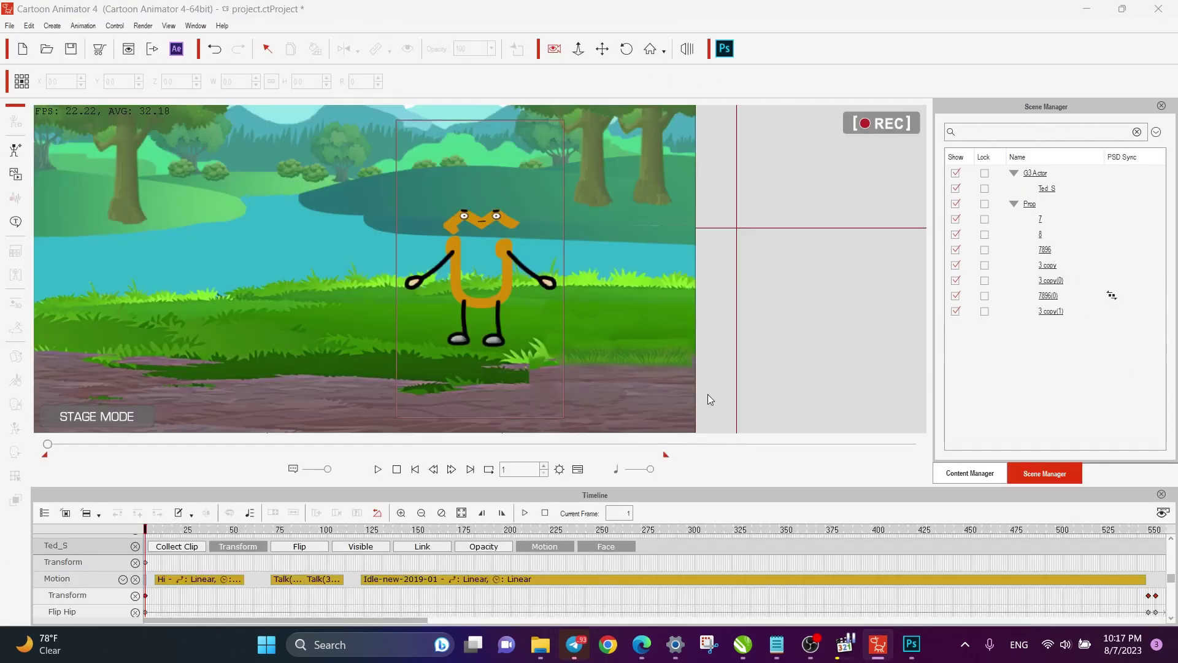
left_click(984, 484)
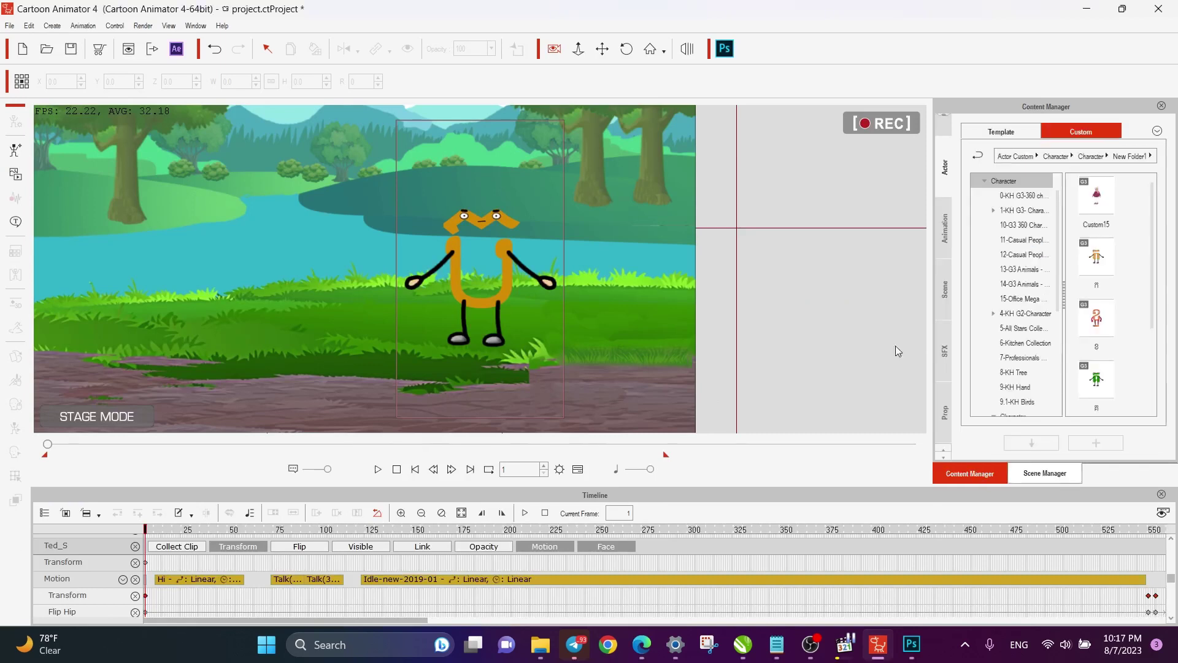
scroll(1150, 302, "down", 2)
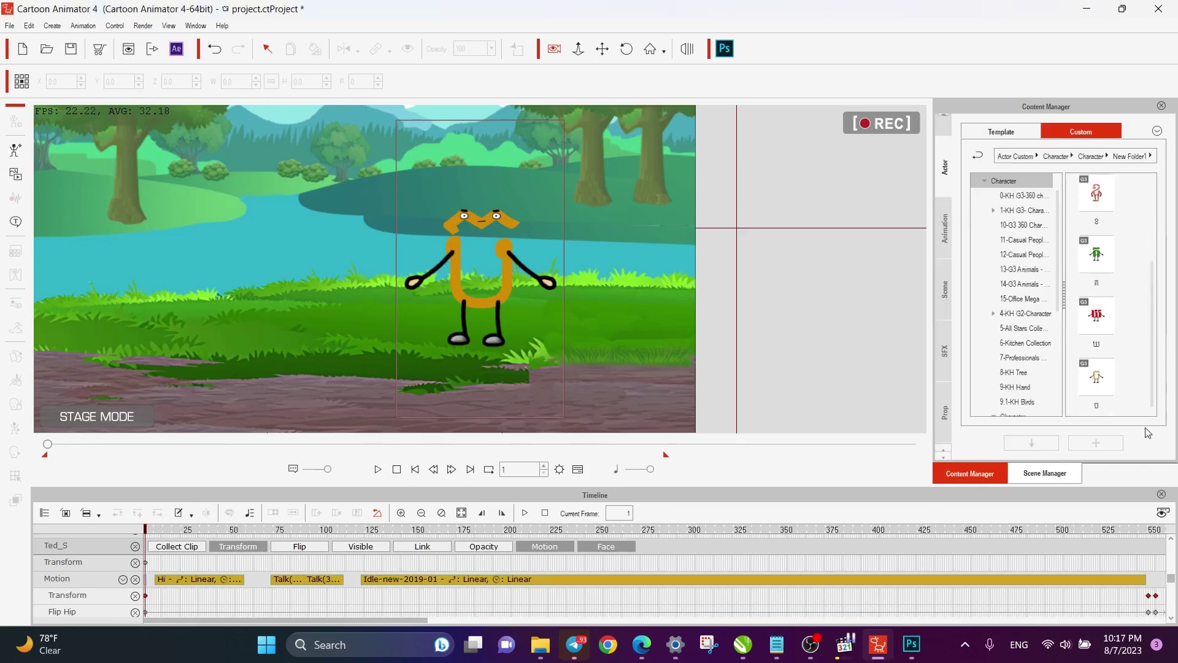
left_click(506, 252)
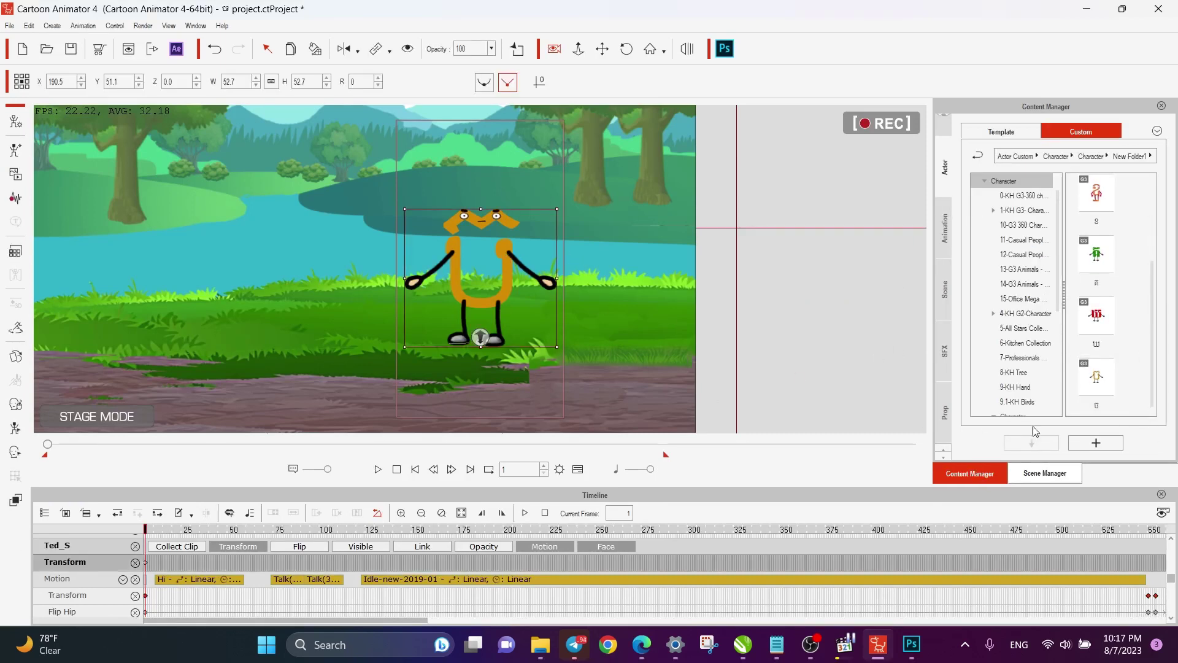
left_click(1097, 387)
left_click(1096, 442)
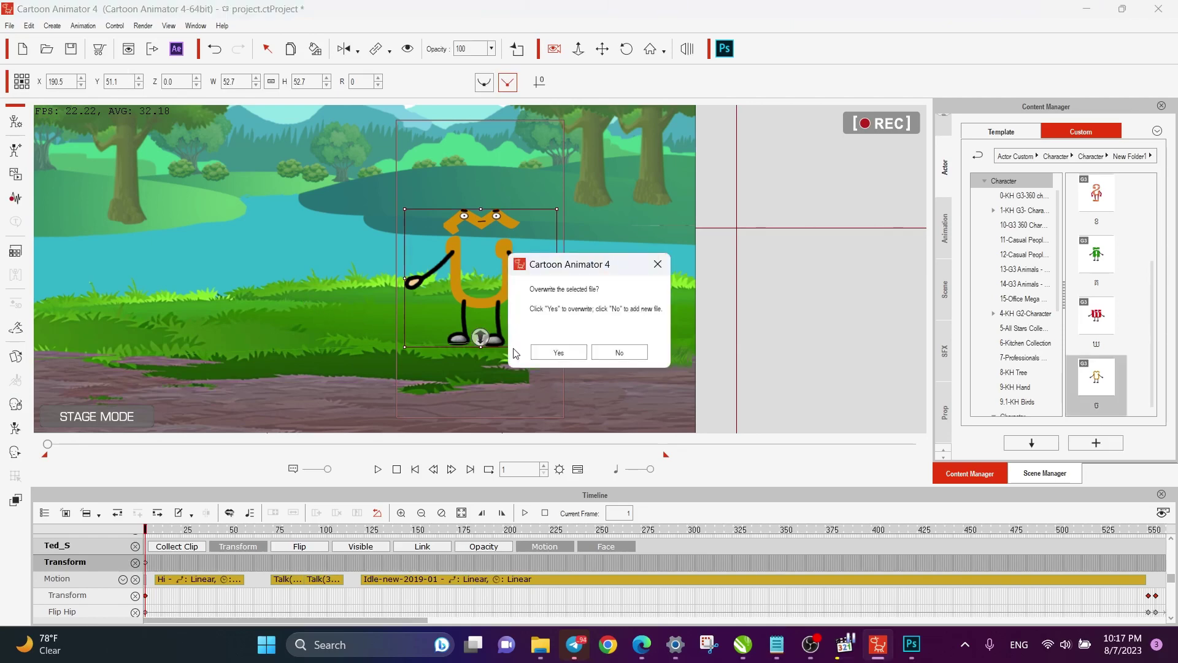
left_click(555, 352)
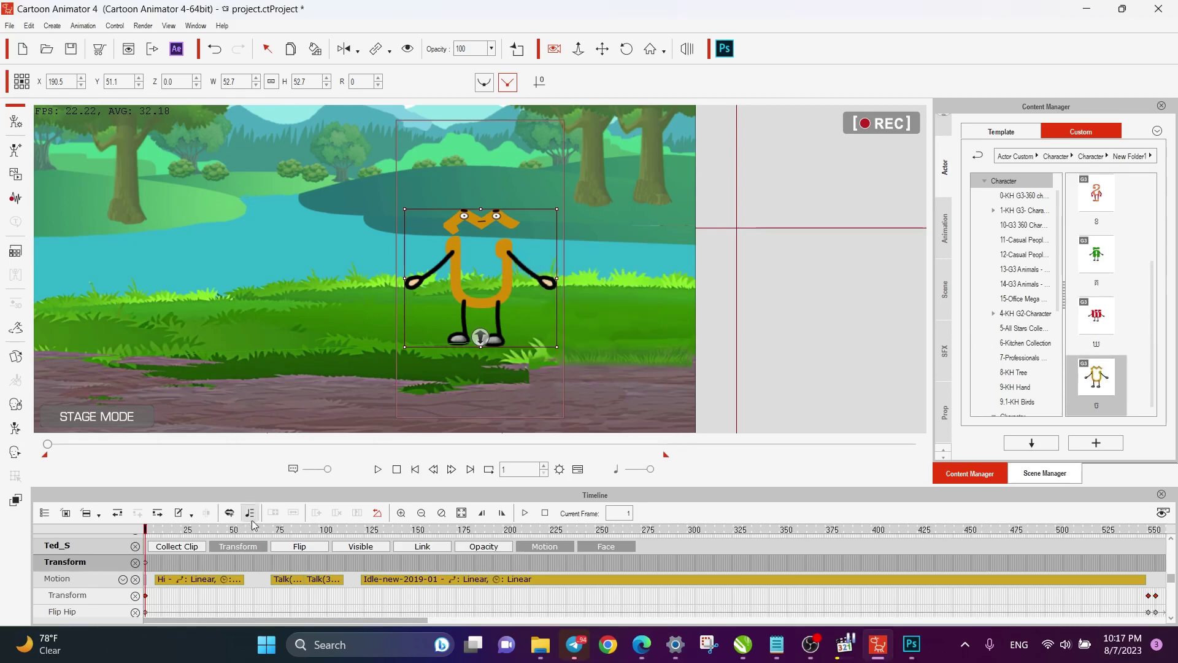
Open the Face Puppet for the letter character, select only the eyes as solo features and preview their movement.
left_click(17, 357)
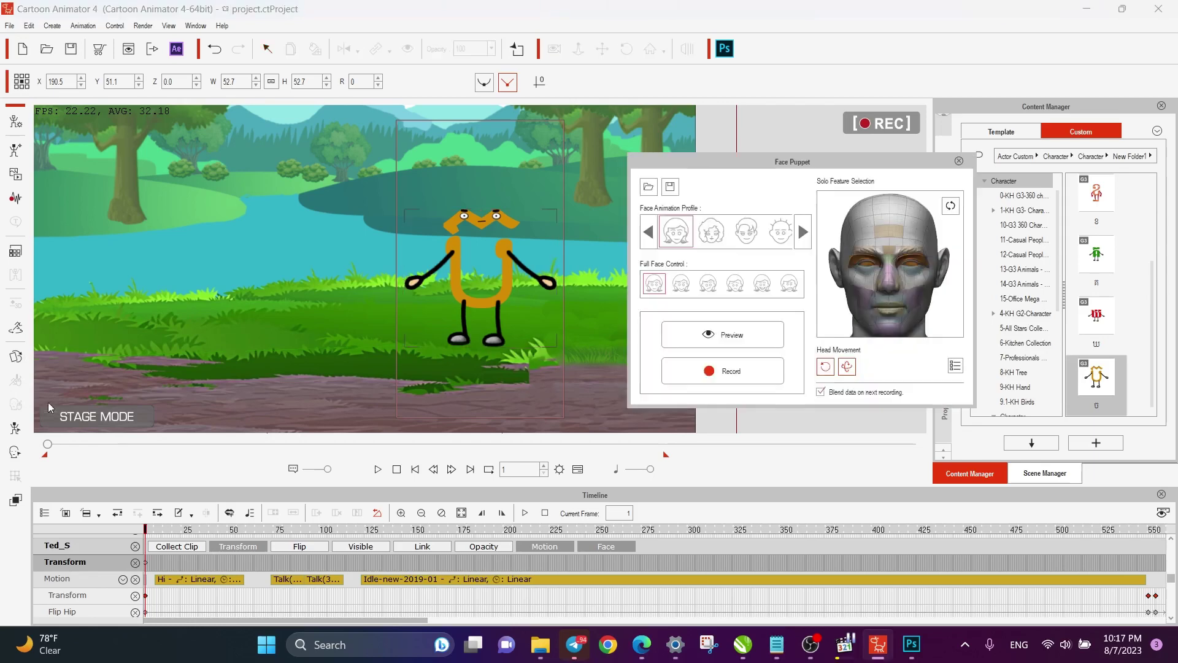
left_click(864, 263)
left_click(764, 335)
key("space")
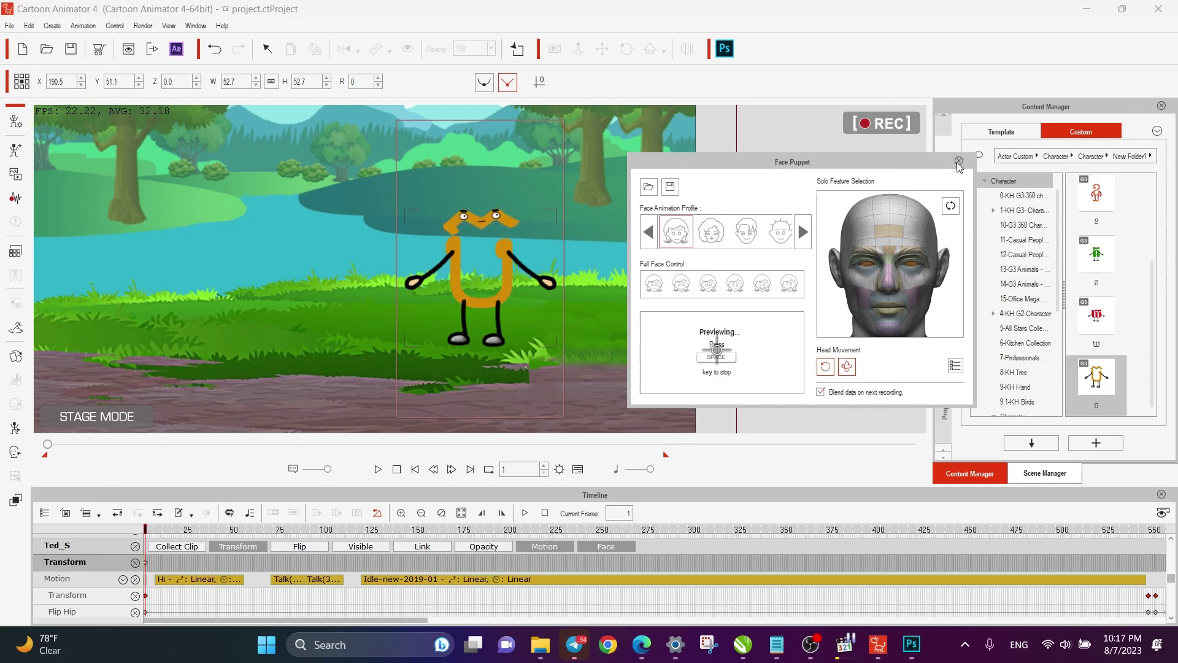
key("space")
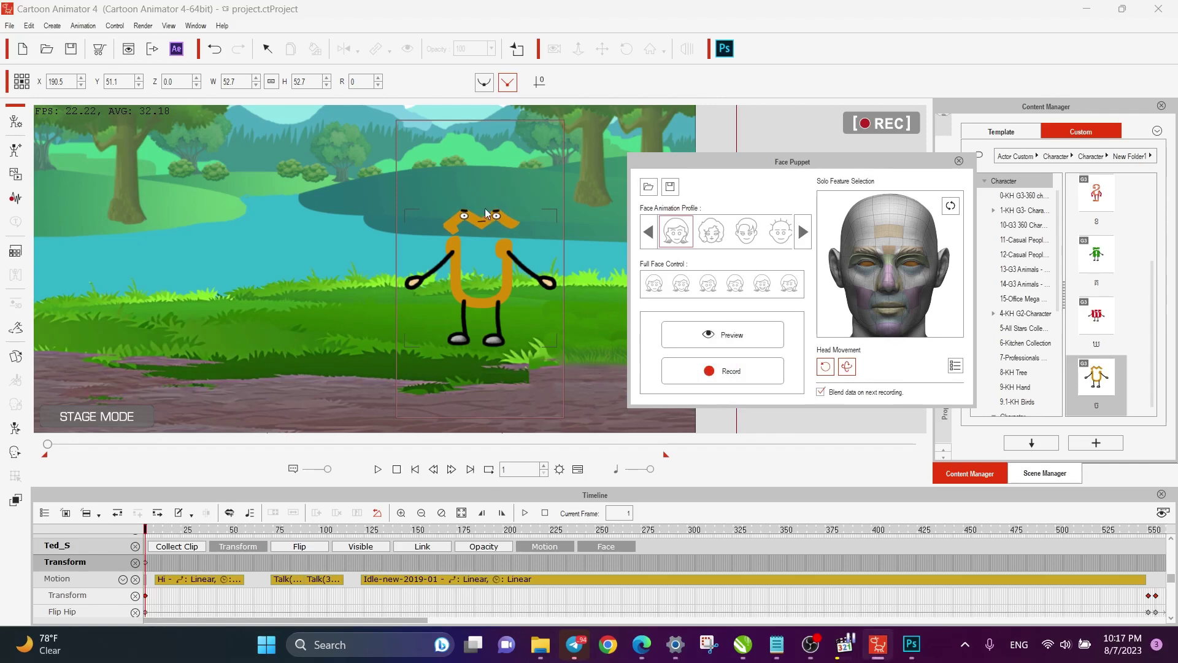
left_click_drag(850, 170, 966, 145)
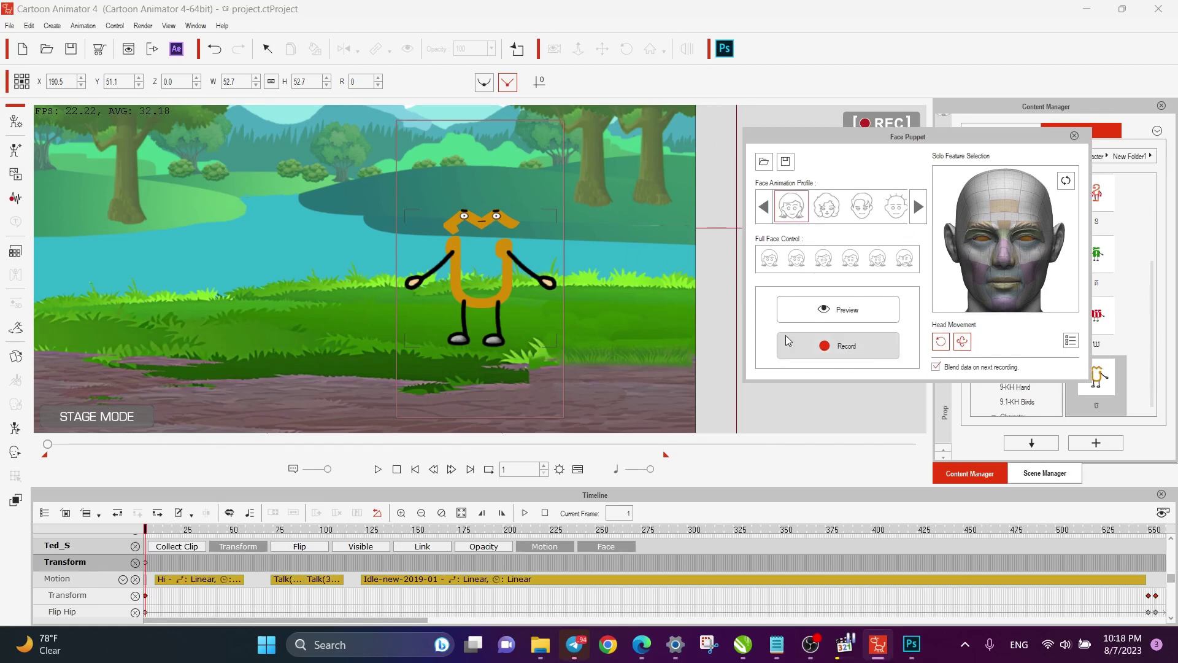
Record the letter character's eye movement with Face Puppet up to about frame 1422, and close the Face Puppet.
left_click(819, 347)
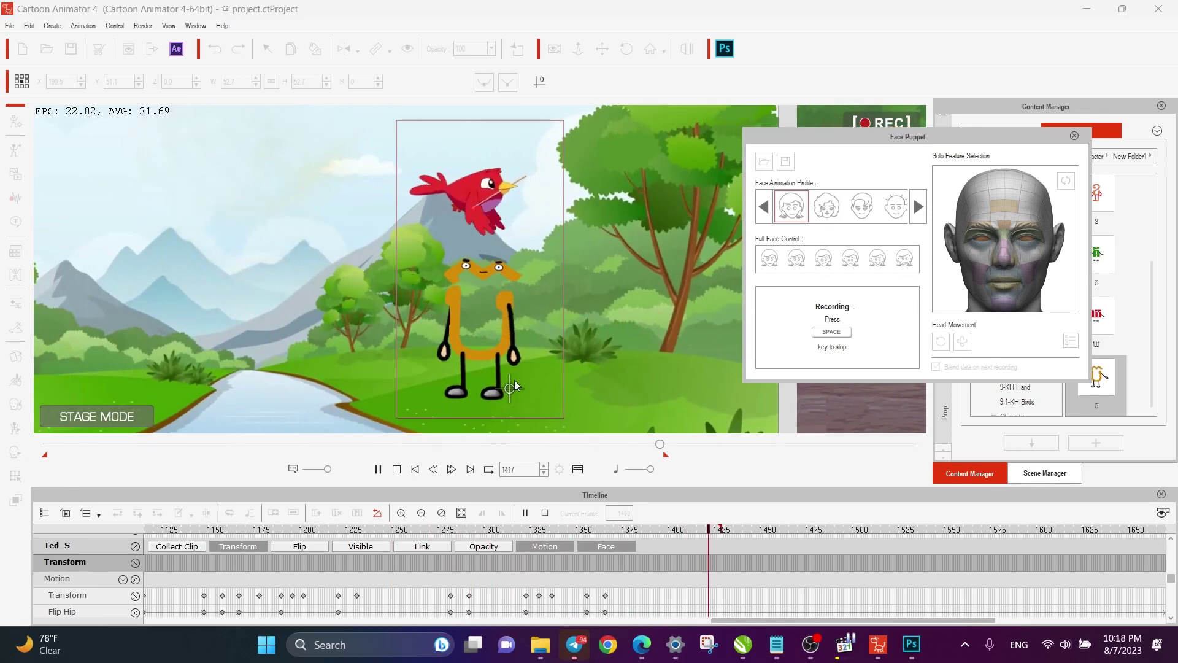
key("space")
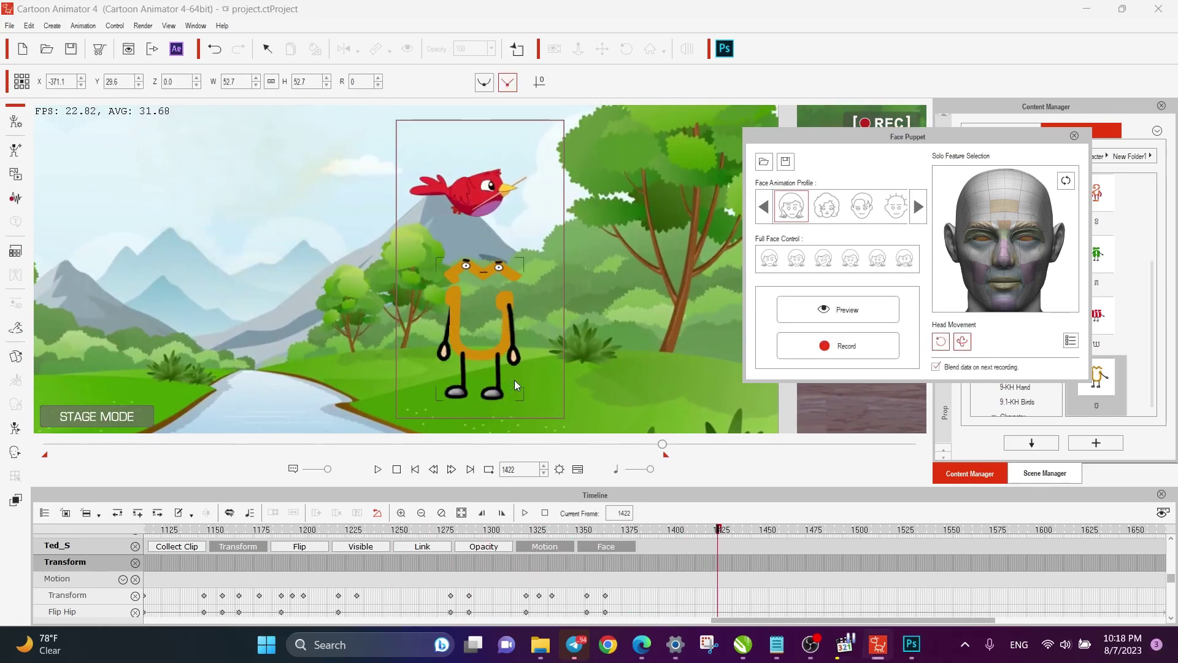
left_click(1074, 136)
Return to the beginning of the timeline and play the animation to review the recorded eye movement.
left_click_drag(739, 624, 61, 625)
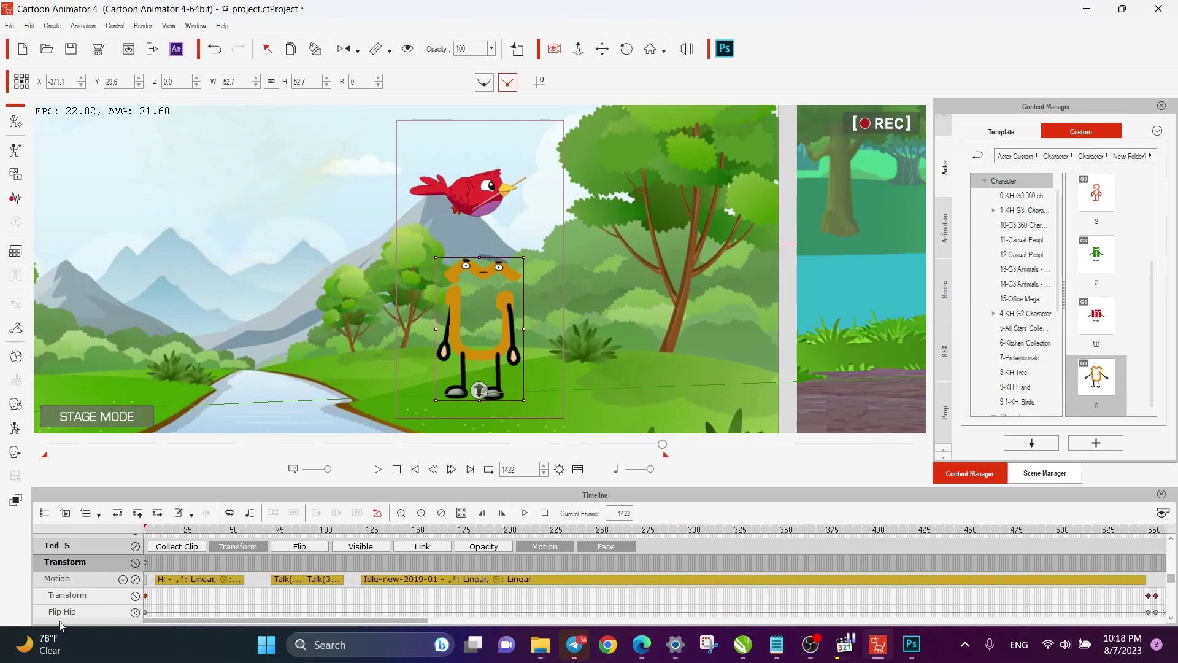
left_click(151, 530)
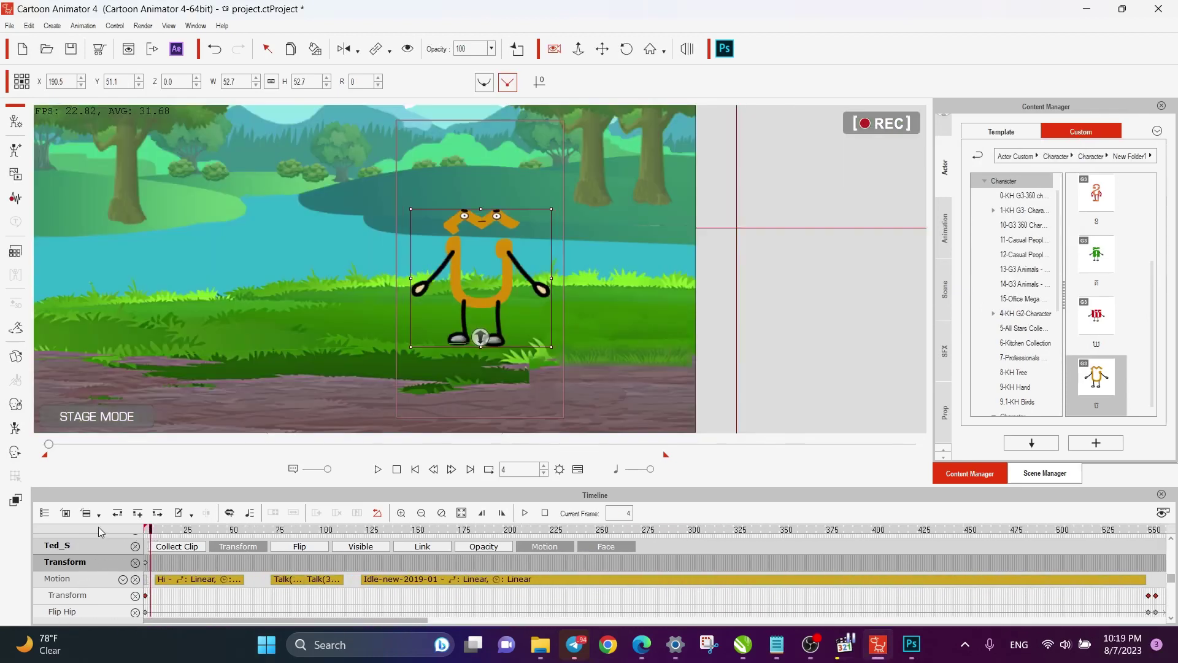
key("space")
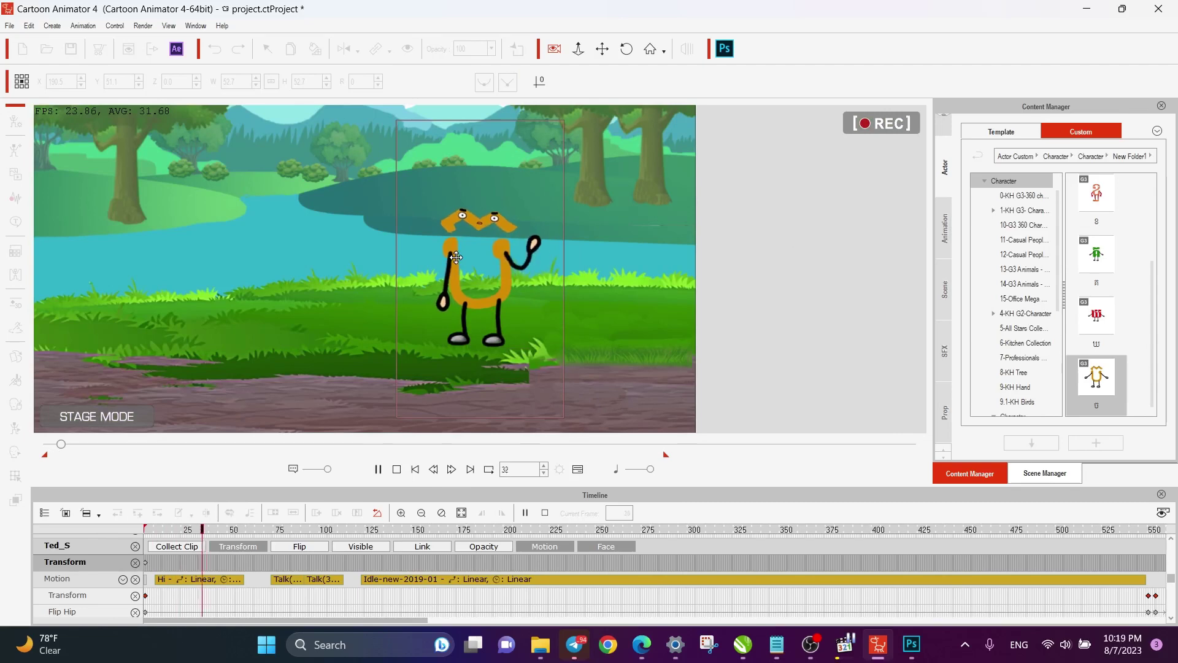
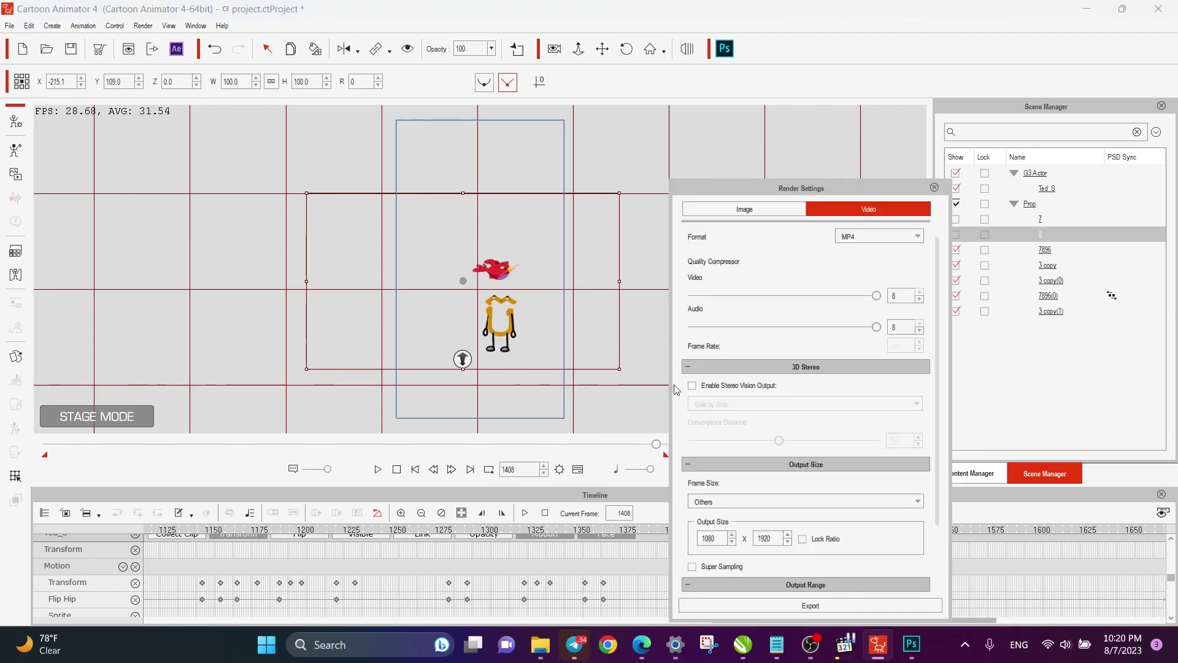
Unlock the ratio as needed and set the MP4 video output size to 1920 x 1080.
left_click(803, 540)
type("1920")
left_click(771, 544)
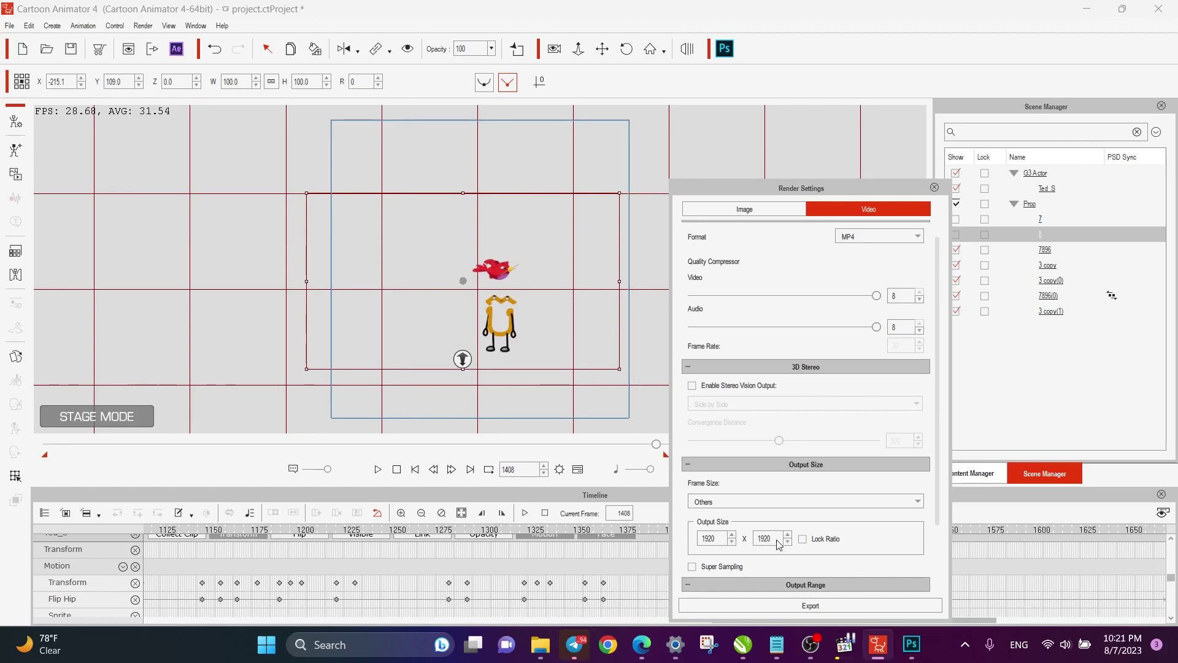
double_click(771, 544)
type("10")
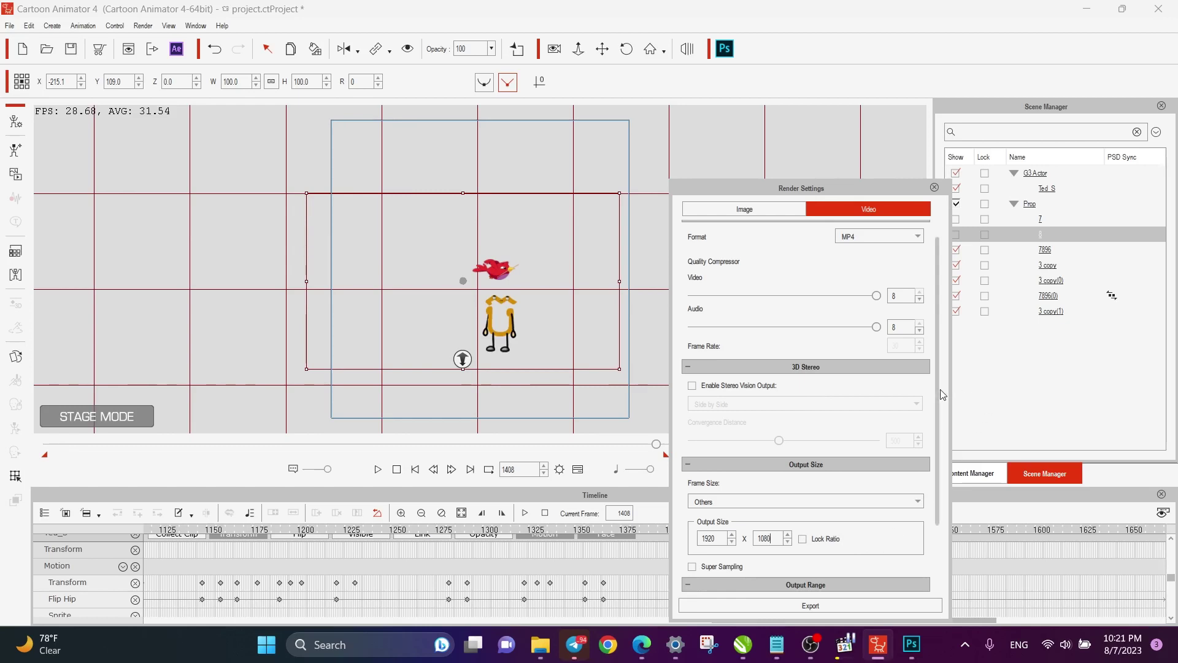
scroll(943, 395, "down", 3)
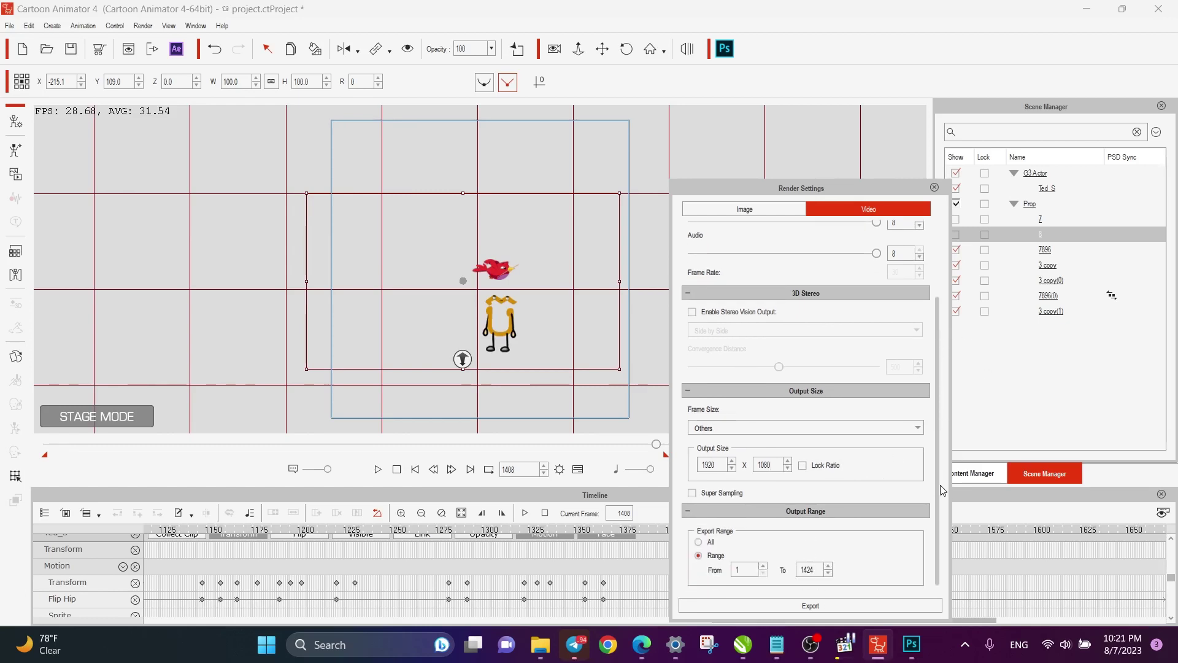
left_click(807, 606)
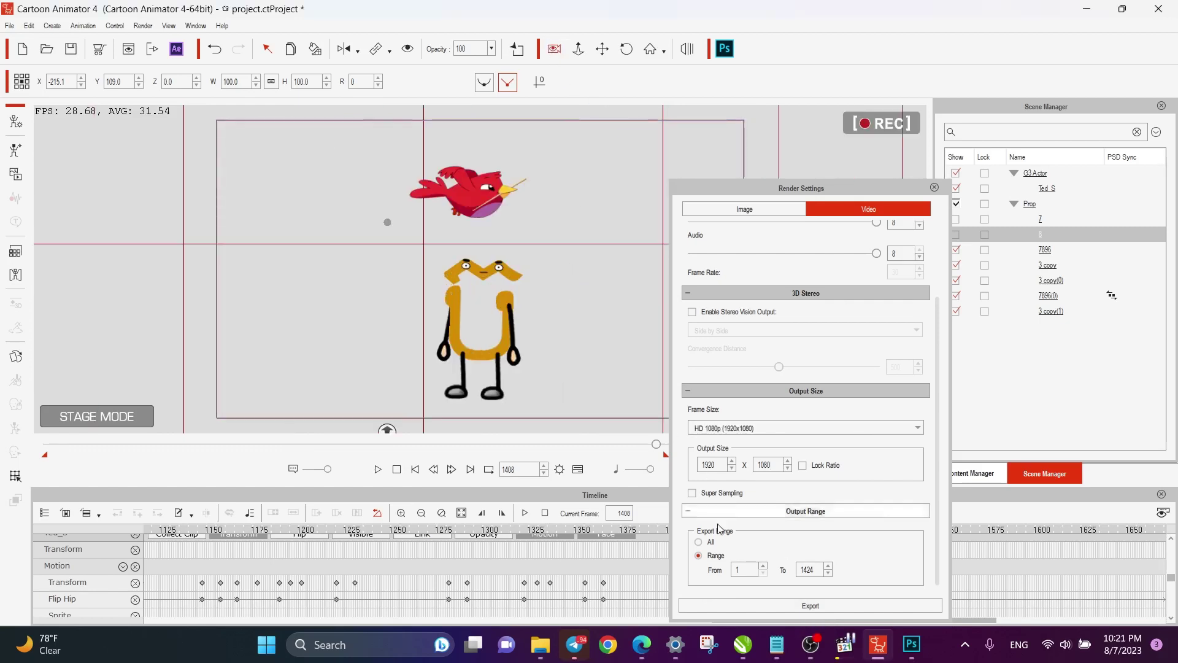
Start the MP4 export and choose the project's ច folder on New Volume (E:) as the destination.
left_click(818, 606)
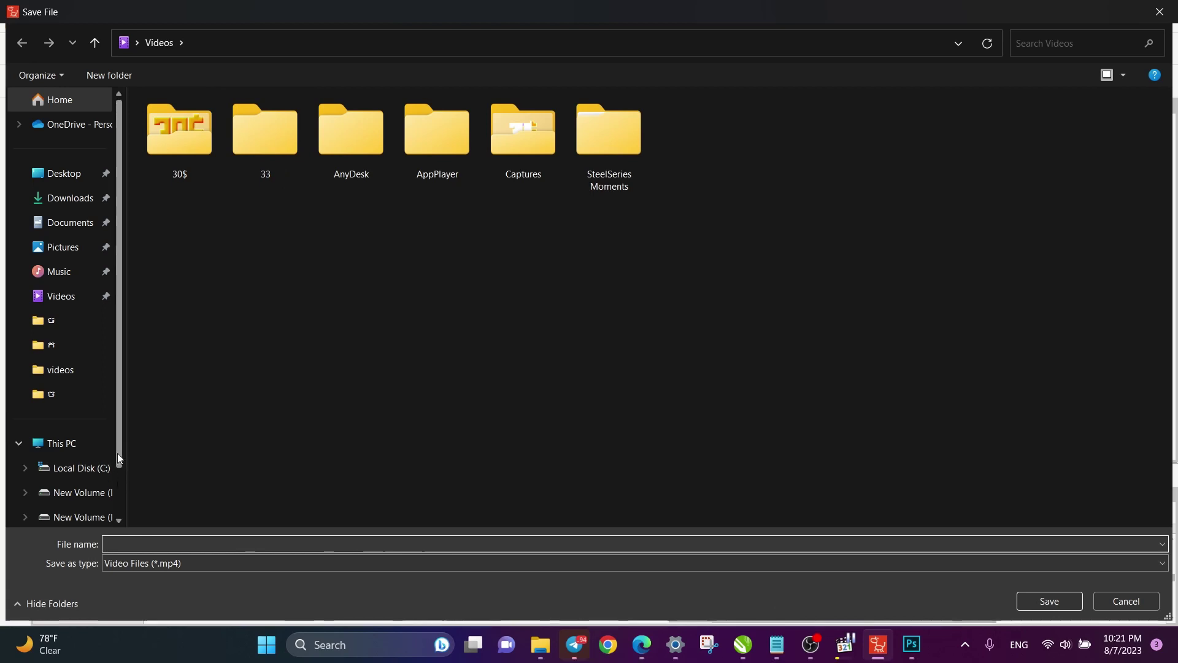
scroll(119, 457, "down", 2)
left_click(92, 445)
scroll(273, 466, "down", 5)
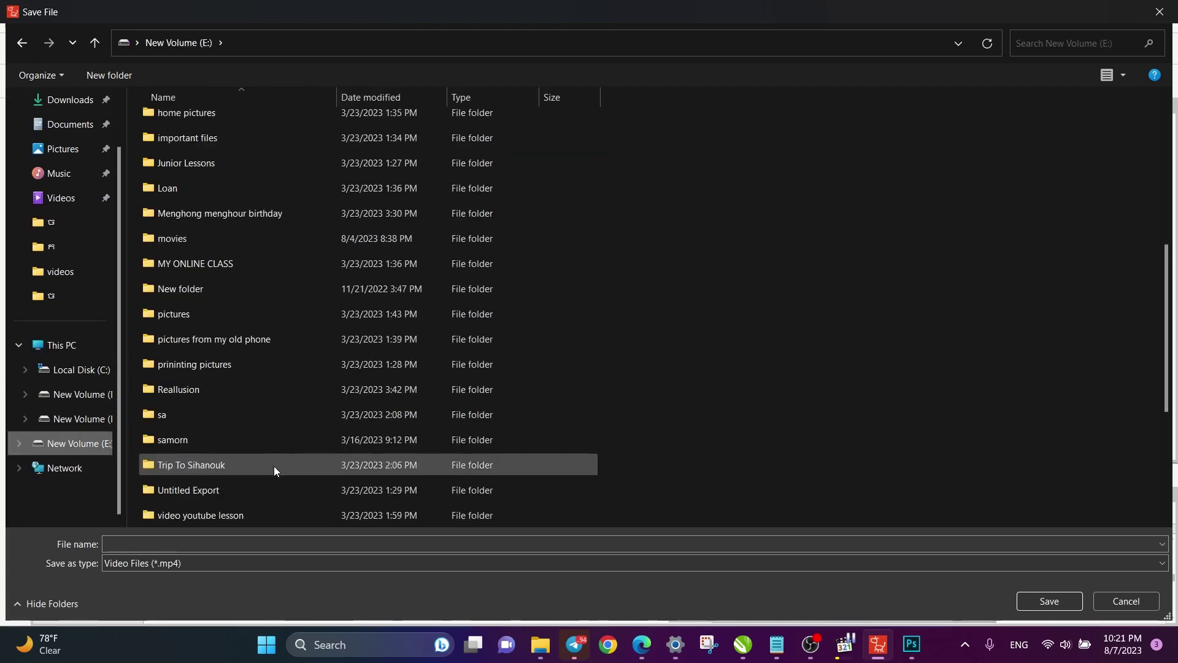
scroll(223, 463, "down", 4)
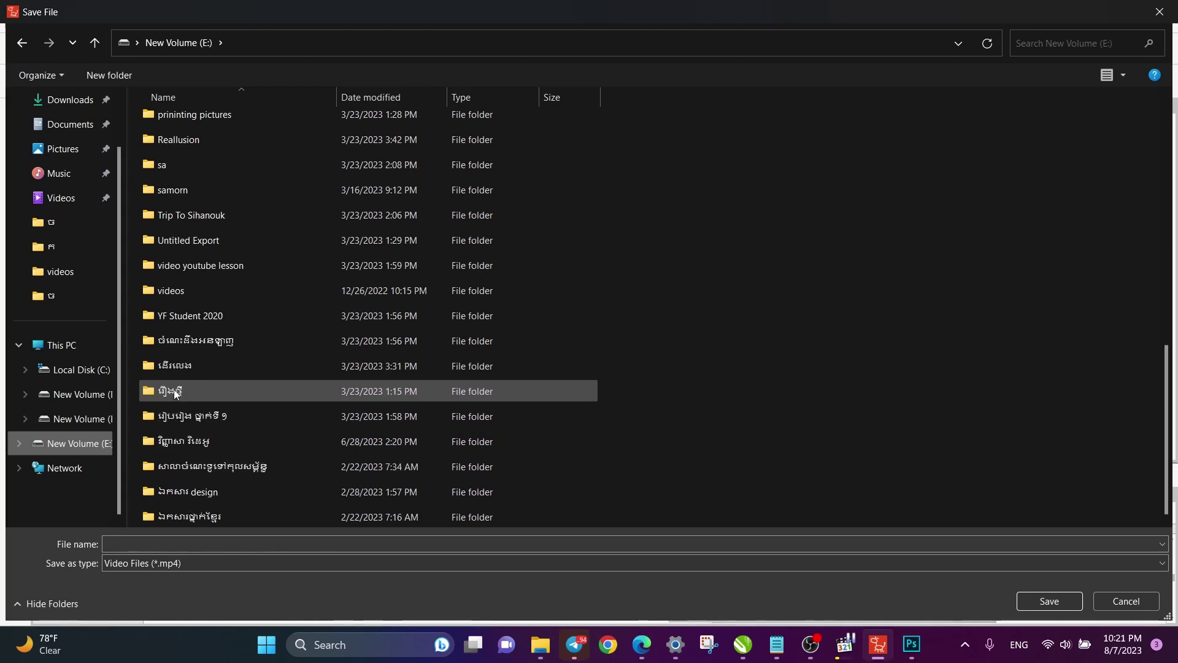
double_click(149, 390)
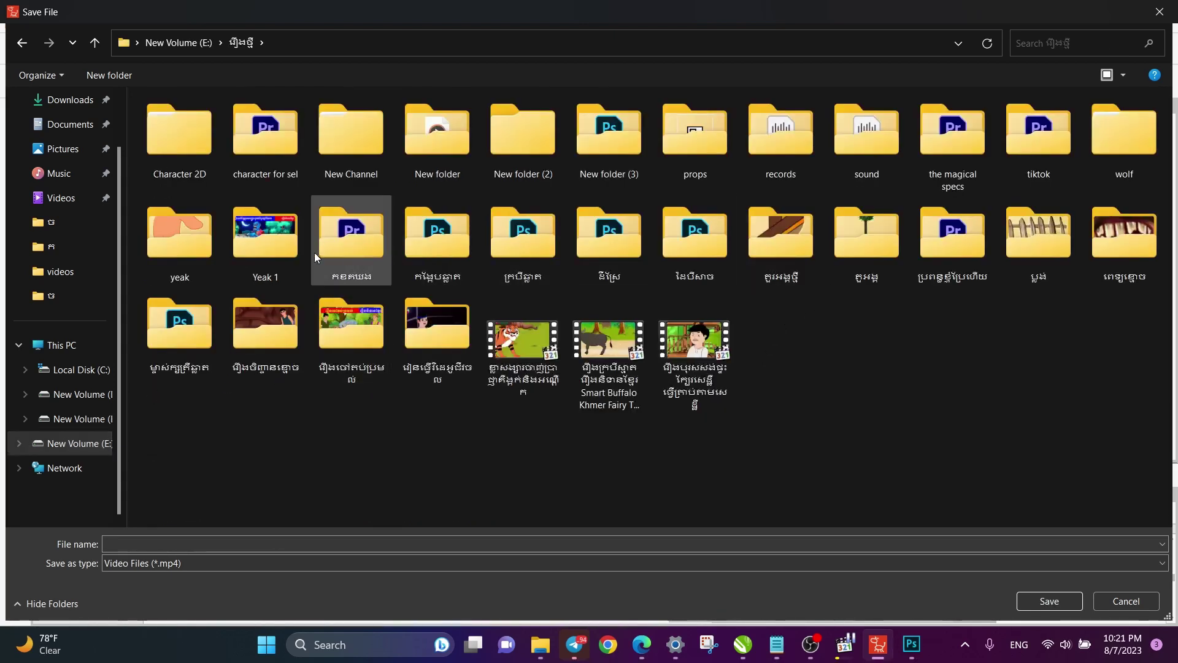
double_click(351, 245)
double_click(171, 482)
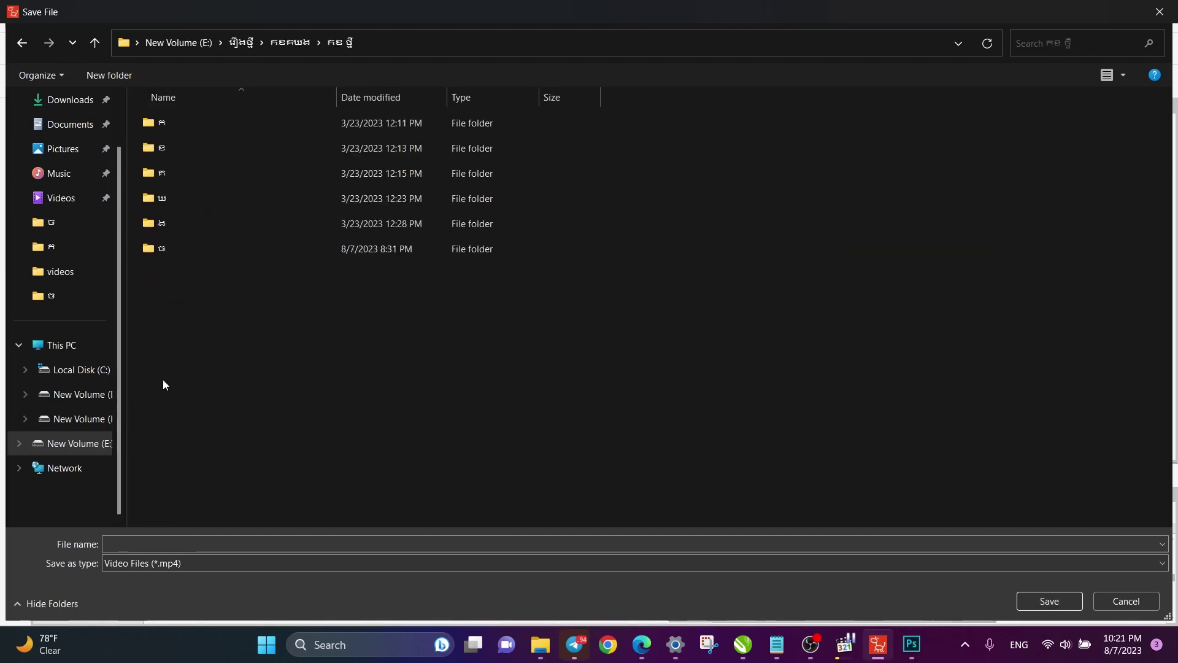
double_click(178, 250)
Name the exported video "video draft 1" and render it.
left_click(171, 545)
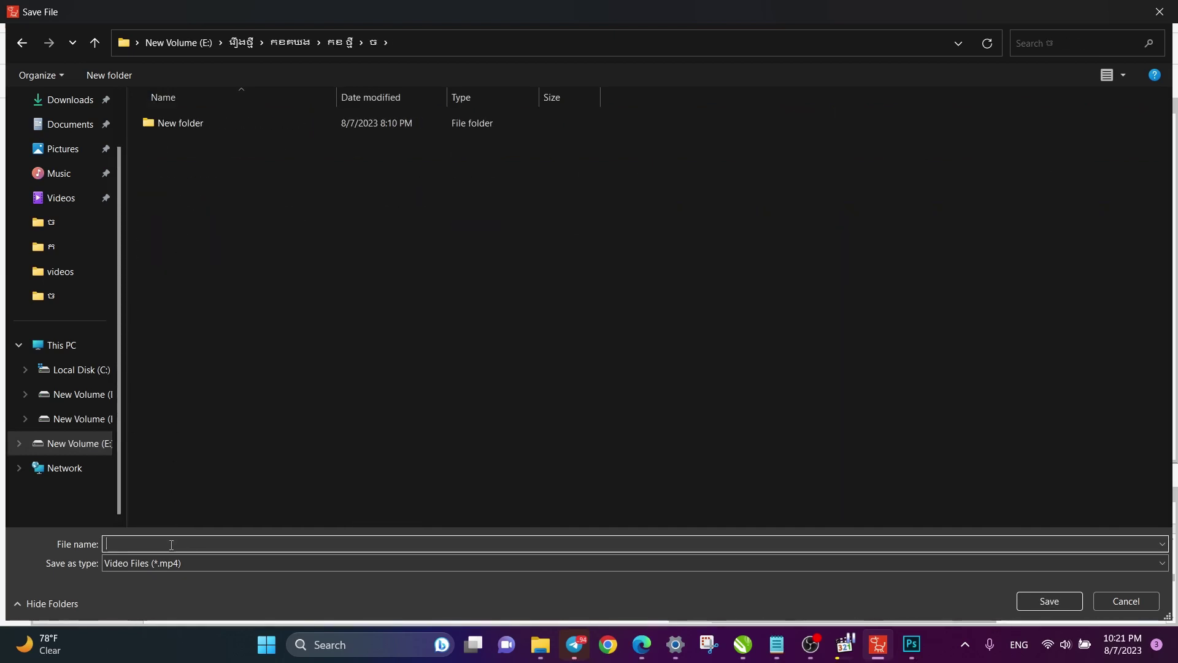
type("video draft 1")
key("Return")
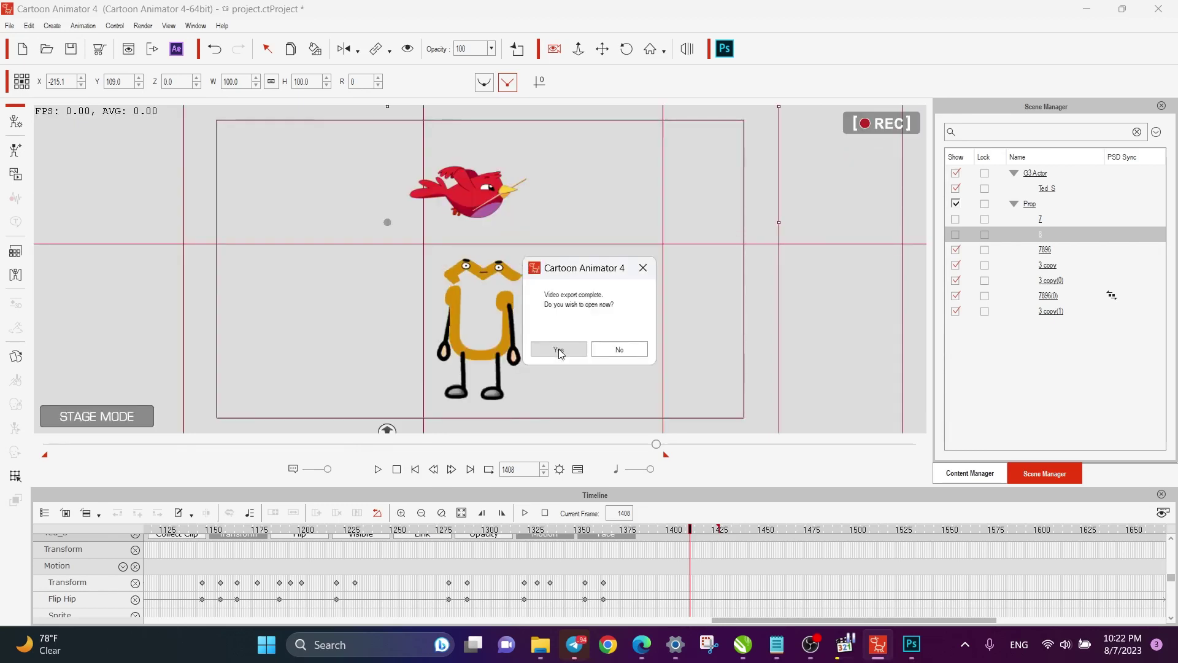
Open the exported video draft 1, watch its opening seconds and close the player.
left_click(566, 350)
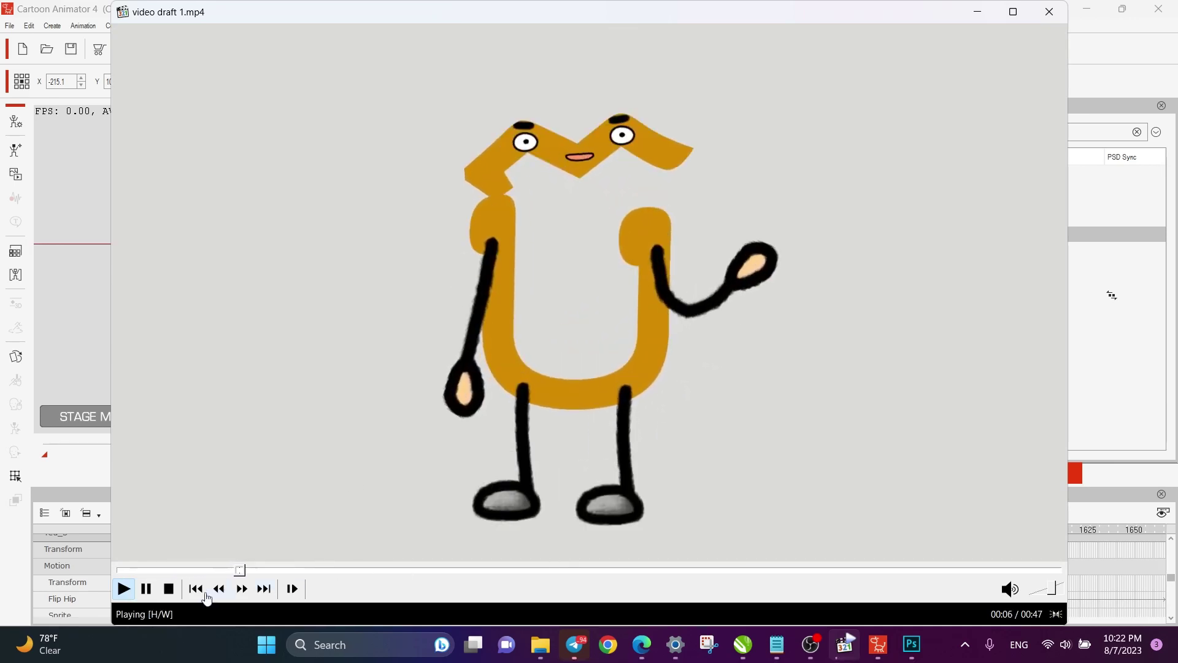
left_click(146, 589)
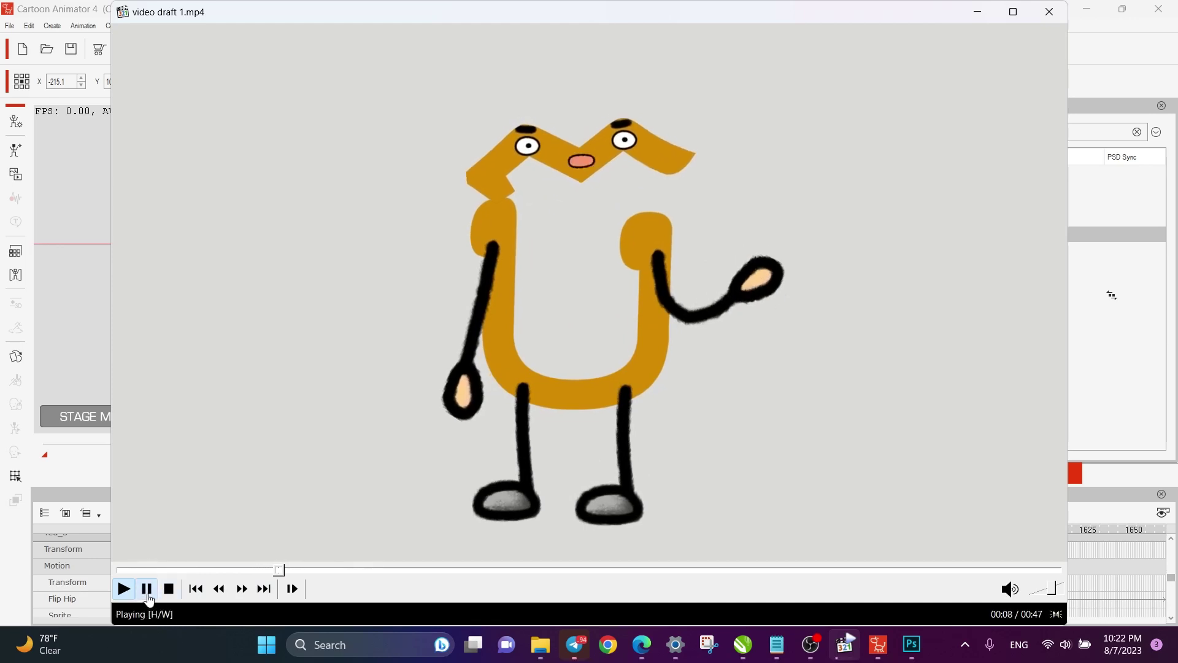
left_click(1050, 12)
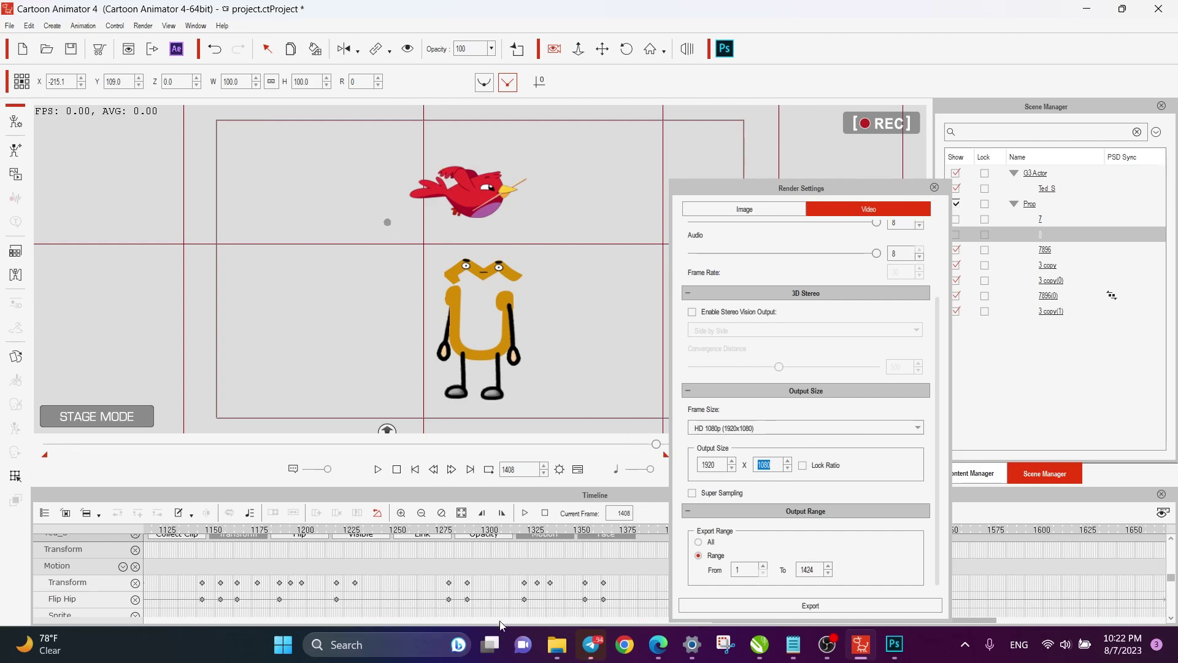
Switch to File Explorer, delete the video draft 1 file from the project folder and return to Cartoon Animator.
left_click(556, 645)
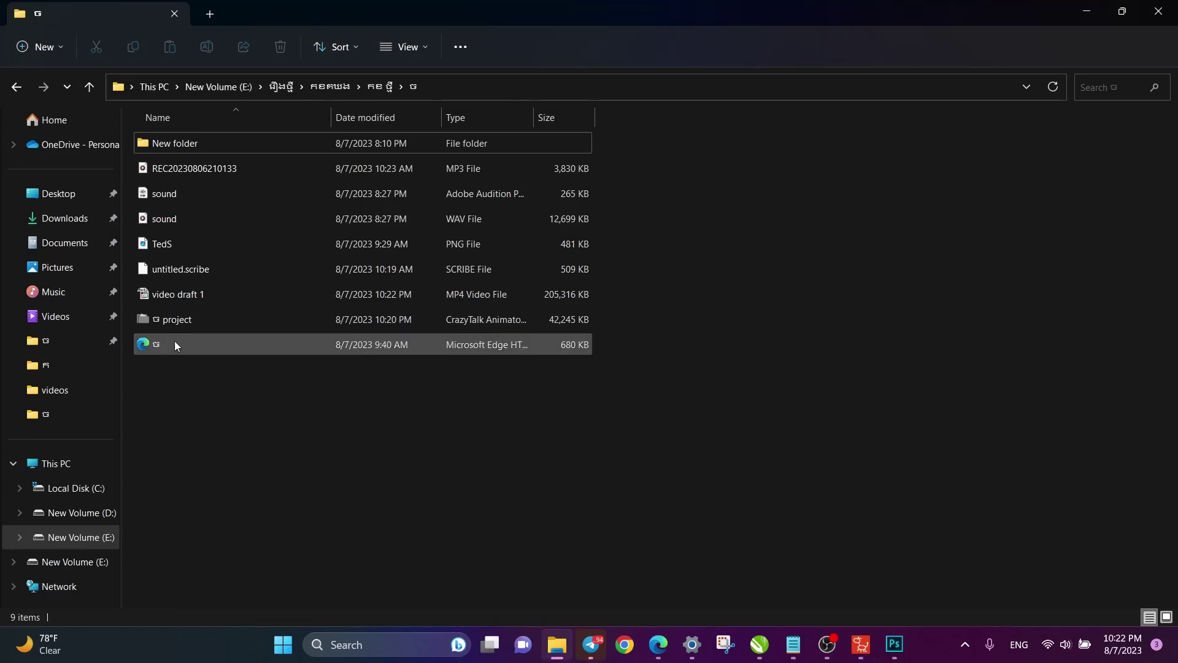
left_click(183, 301)
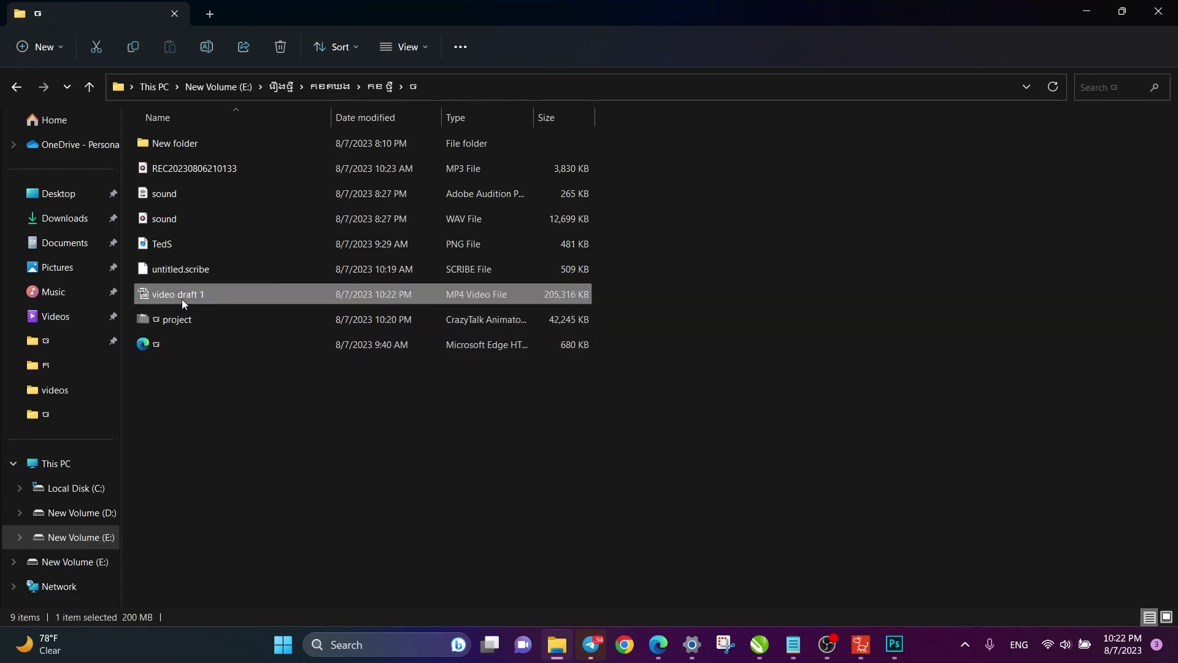
key("Delete")
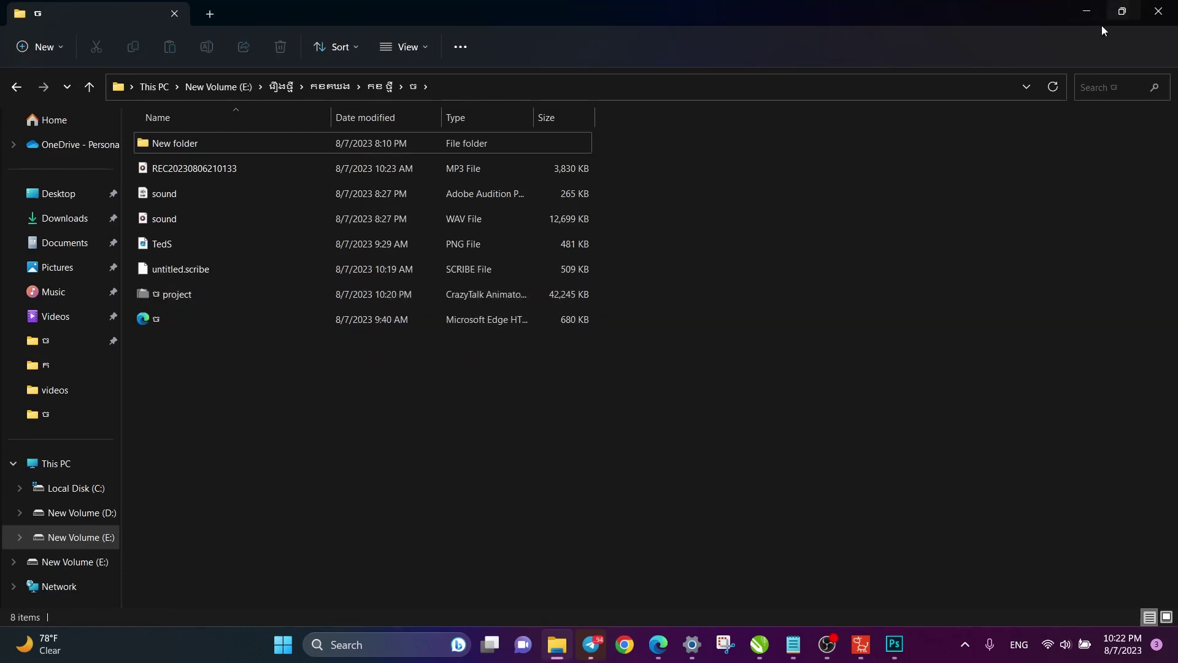
left_click(1087, 15)
Set up an image render as a PNG sequence with the HD 1080p (1920x1080) frame size.
left_click(755, 213)
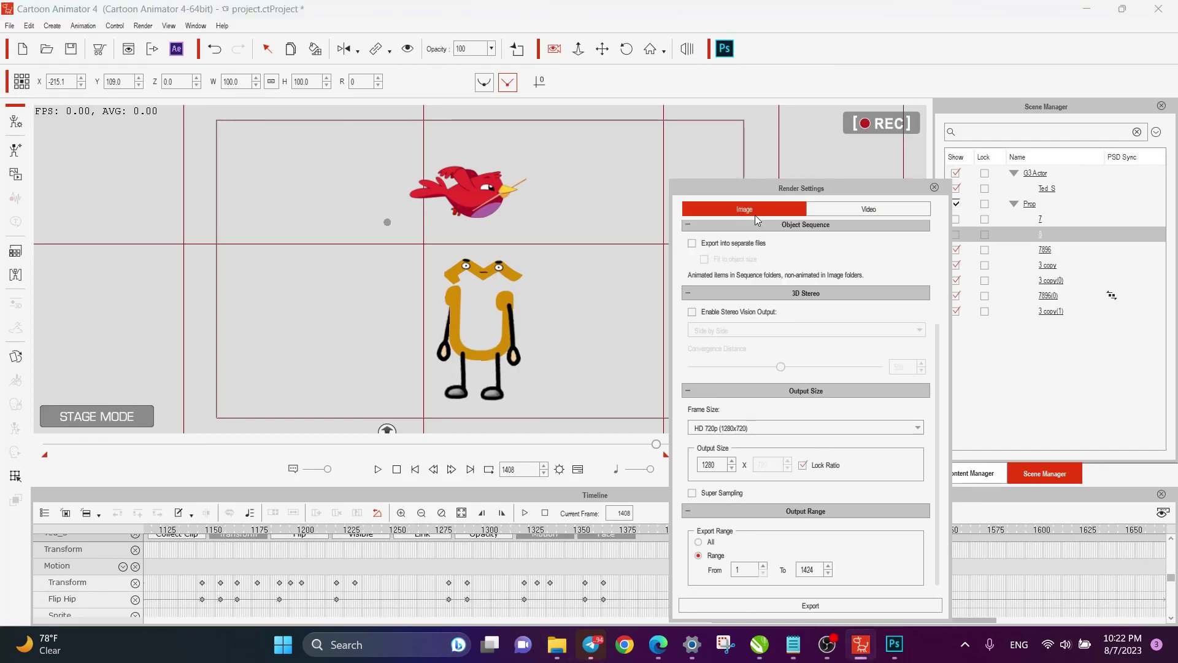
scroll(810, 258, "up", 3)
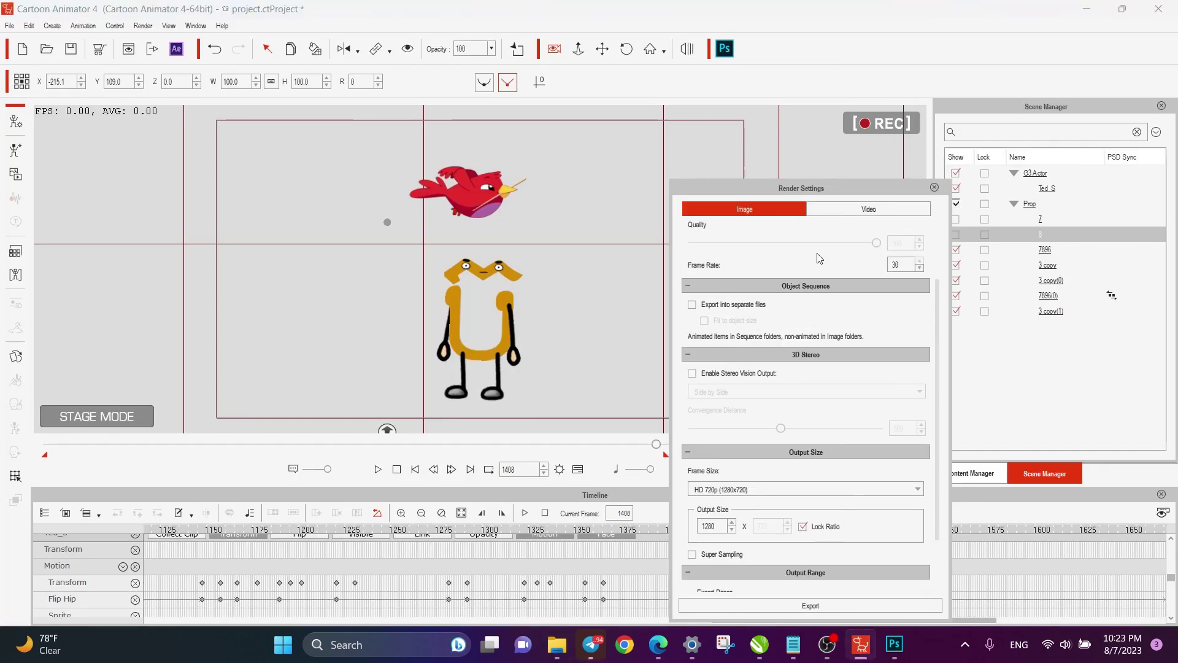
left_click(864, 251)
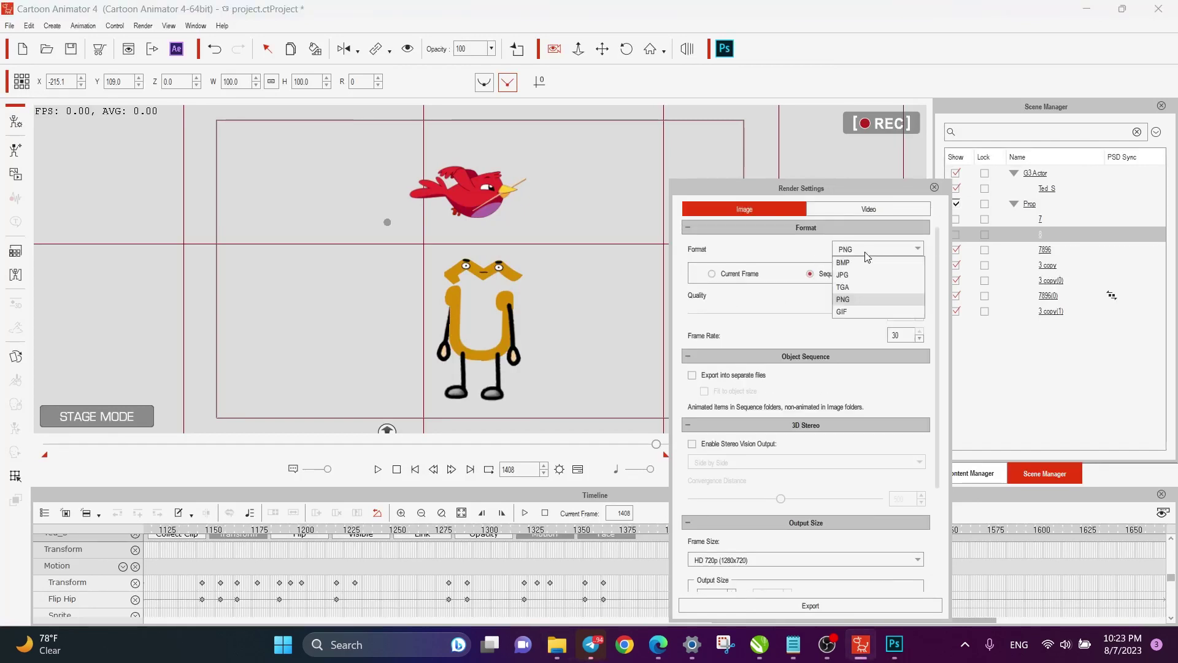
left_click(856, 300)
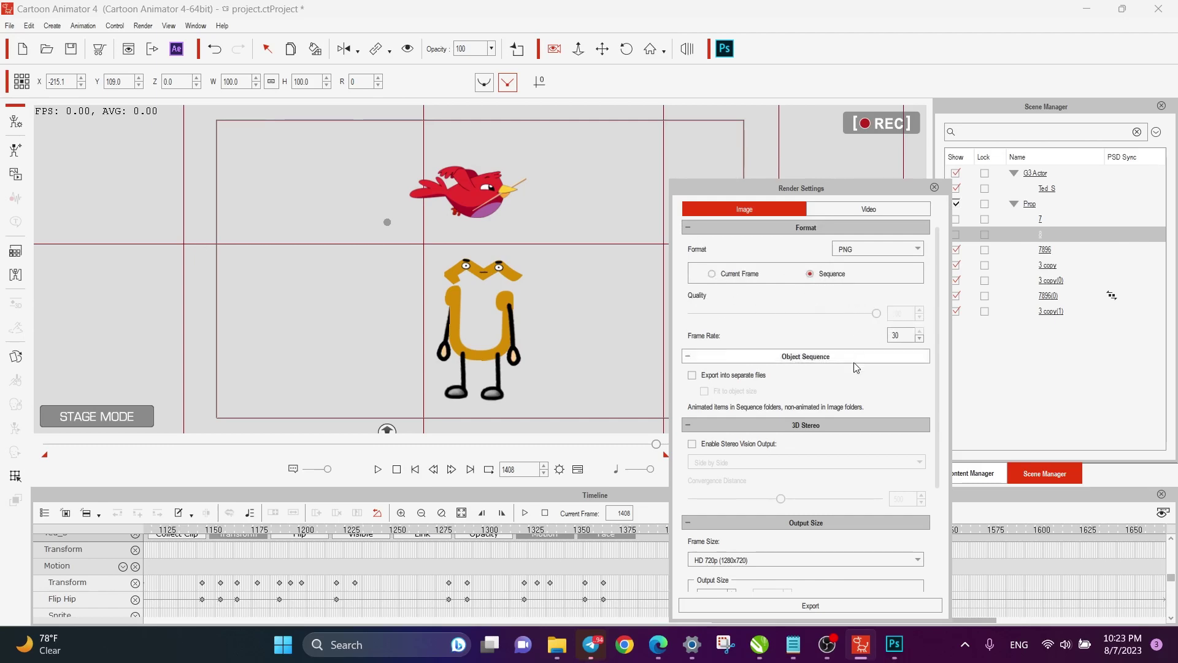
scroll(868, 493, "down", 3)
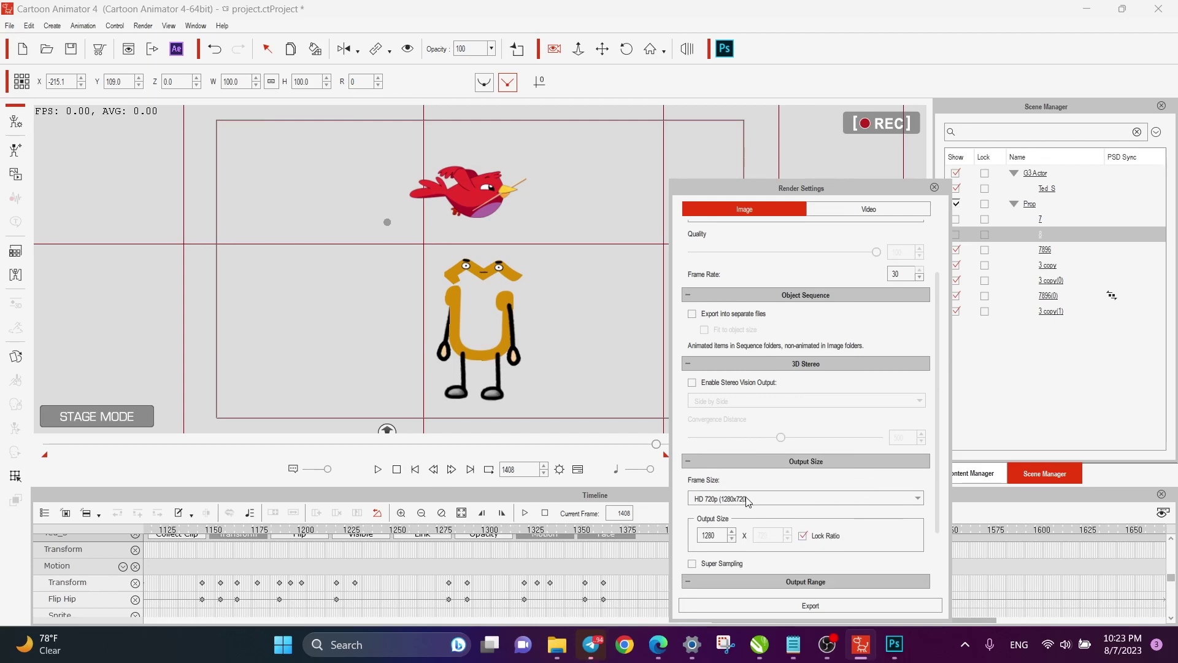
left_click(744, 503)
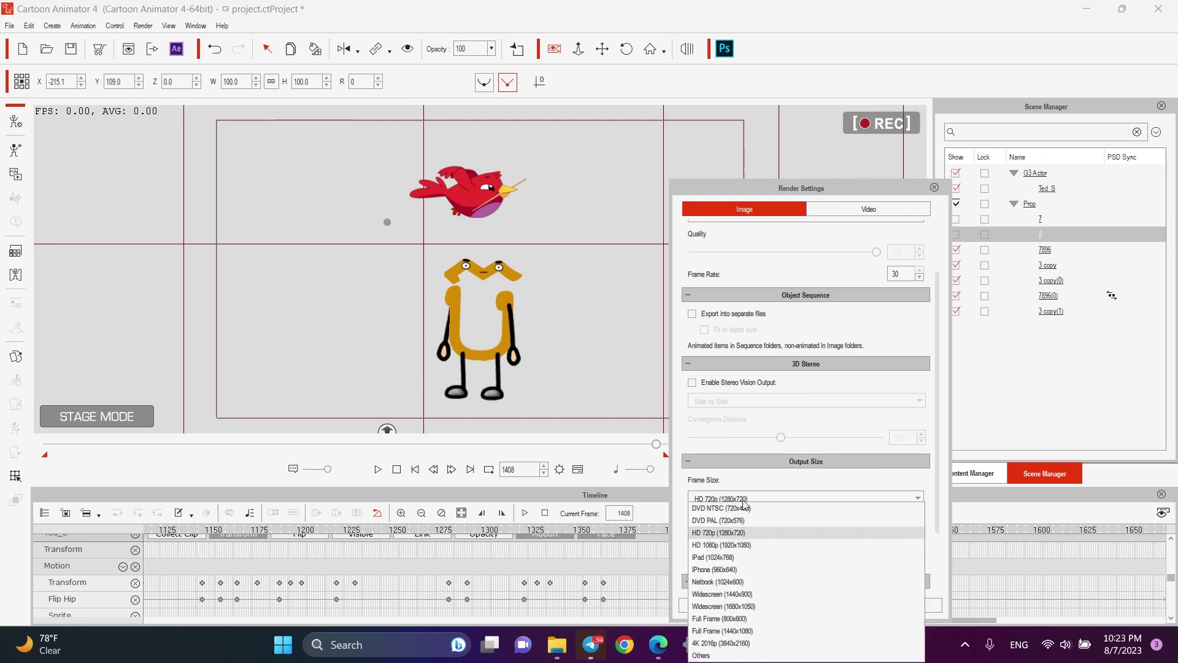
left_click(737, 551)
scroll(878, 509, "down", 3)
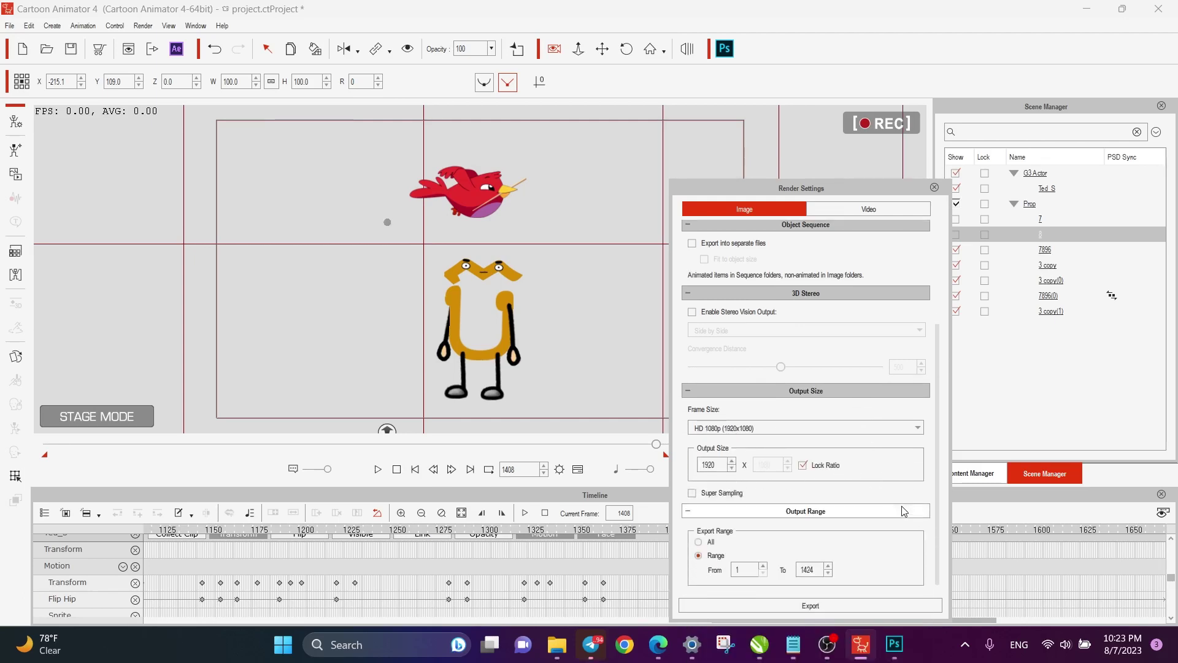
Compare the export range options with the animation's end on the timeline, and set the image export range to All.
left_click(699, 542)
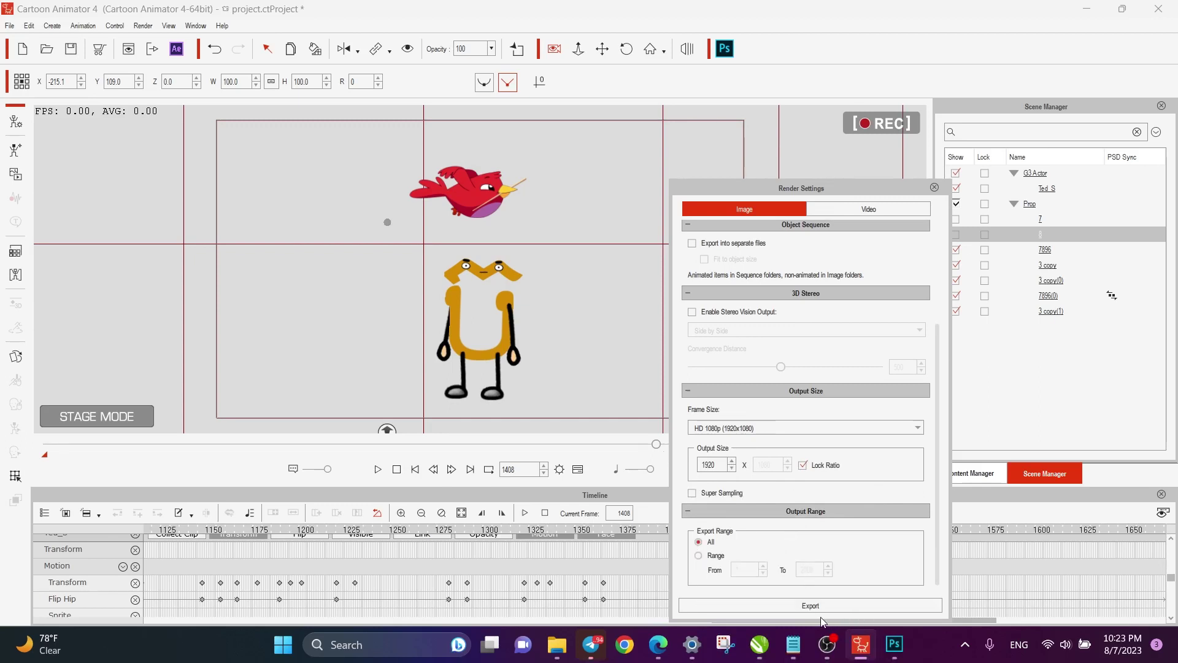
left_click(698, 555)
left_click_drag(794, 190, 903, 141)
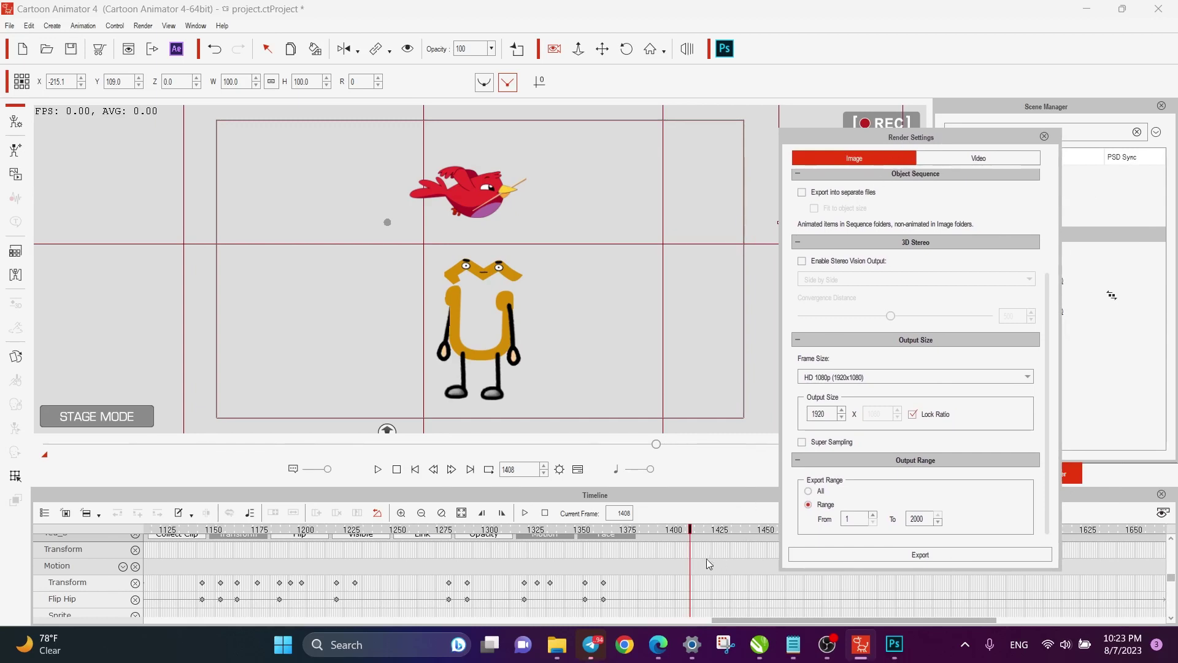
left_click_drag(945, 148, 868, 65)
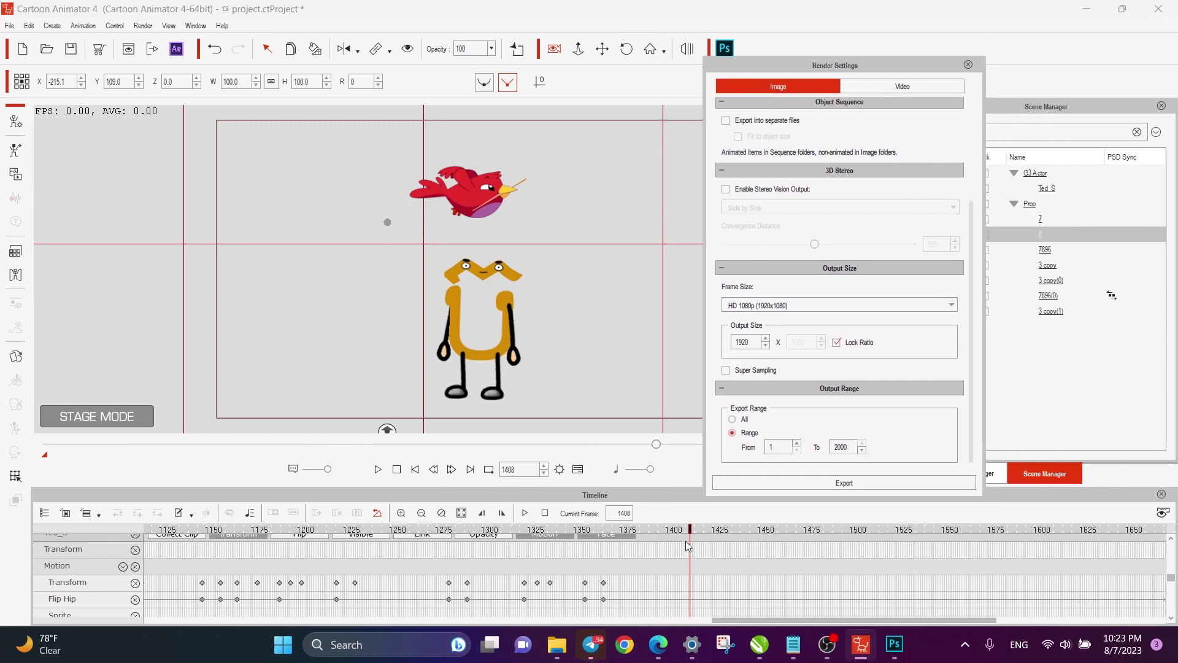
left_click(761, 530)
left_click_drag(760, 530, 699, 530)
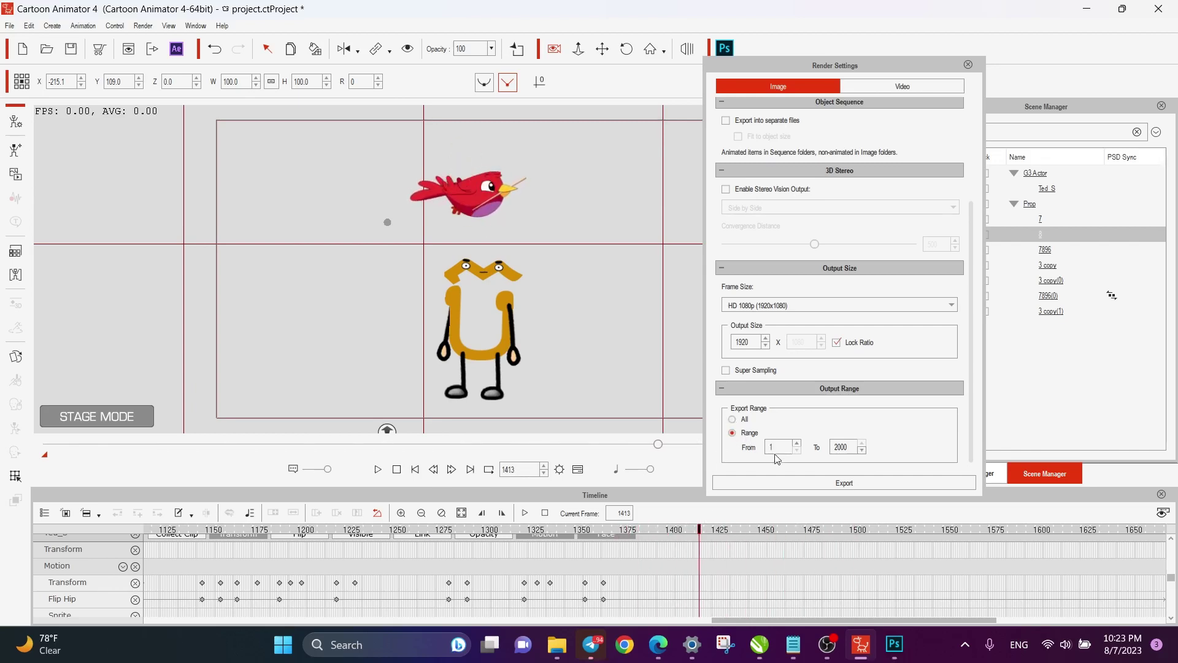
left_click(734, 419)
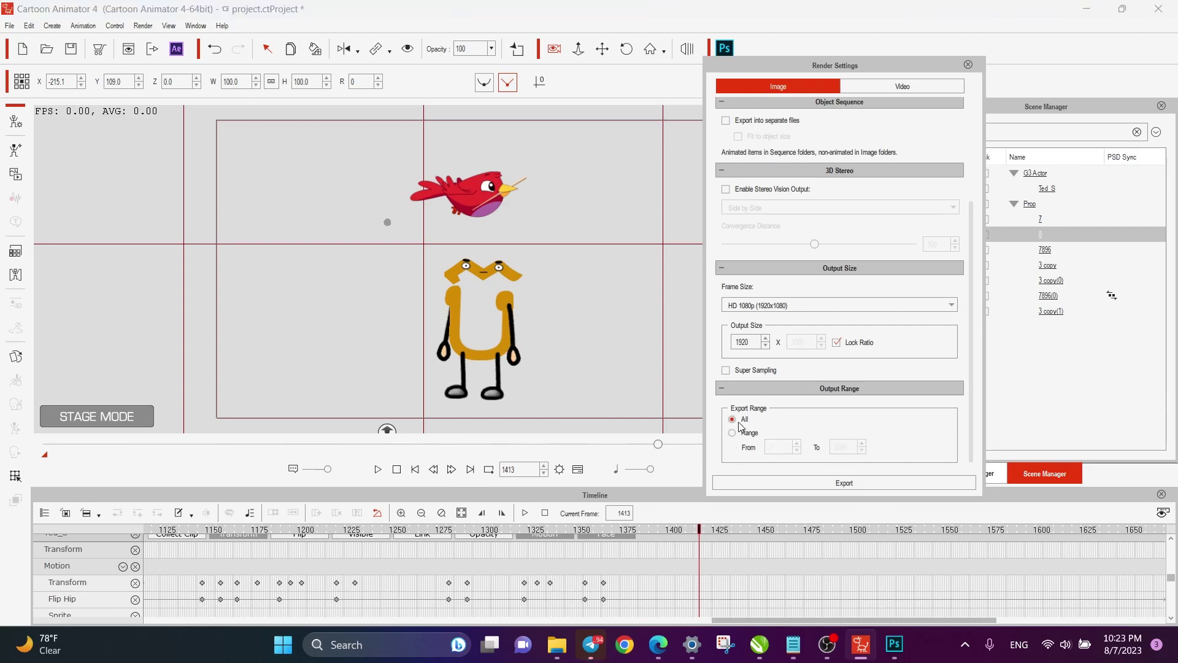
Switch the export range from All to Range, and shorten the project's play range to end at frame 1418.
left_click(733, 434)
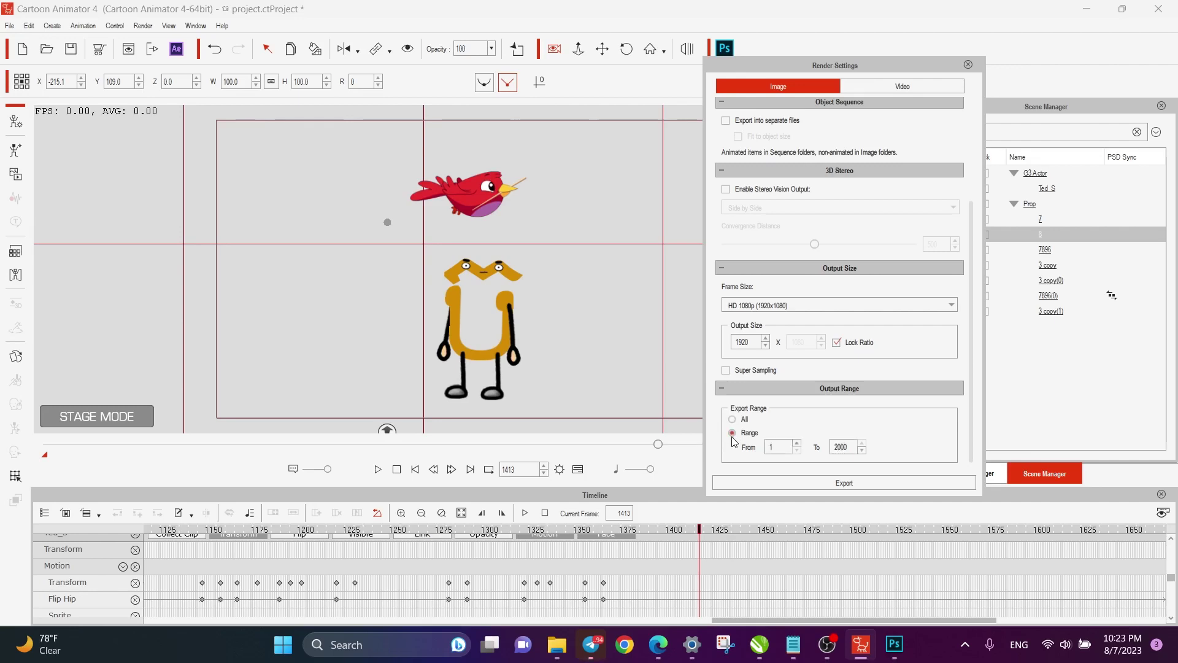
left_click_drag(698, 527, 679, 534)
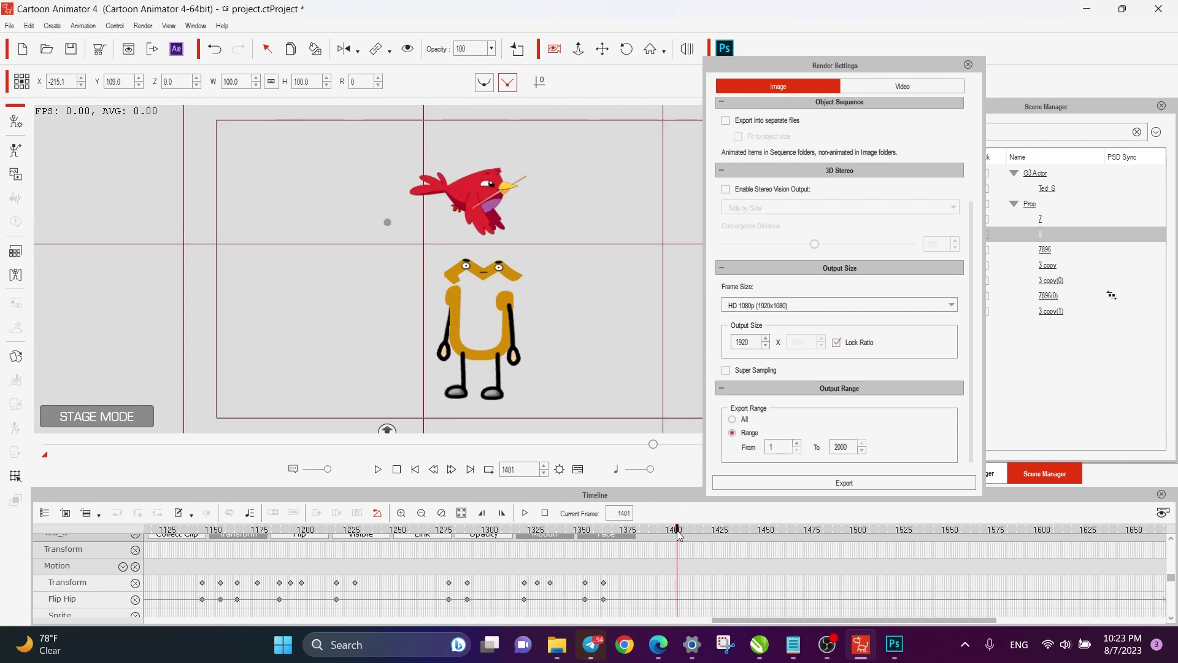
left_click_drag(821, 70, 1058, 75)
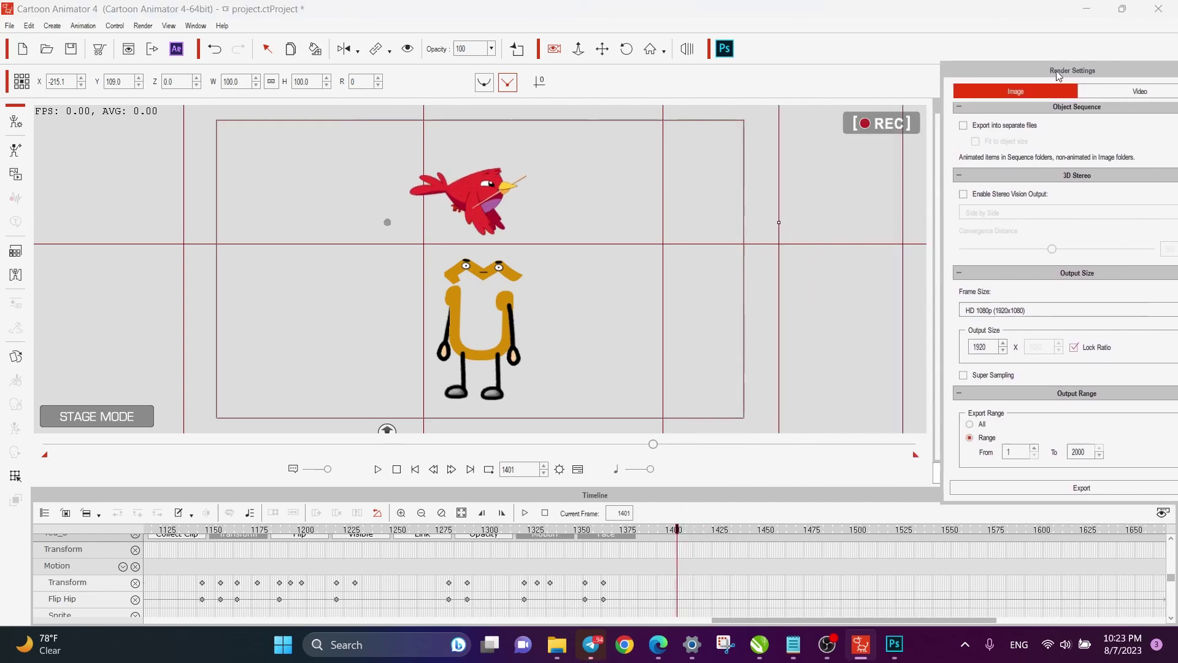
left_click_drag(653, 443, 756, 444)
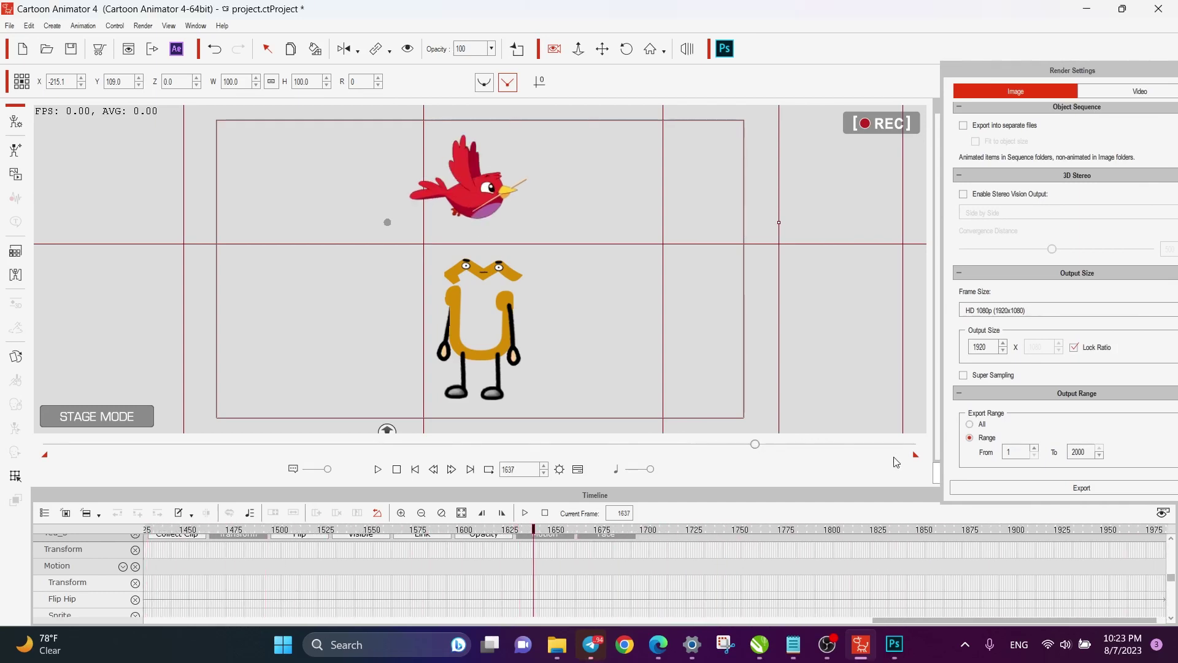
mouse_move(916, 455)
left_mouse_down()
mouse_move(753, 459)
mouse_move(753, 440)
mouse_move(594, 443)
mouse_move(715, 454)
mouse_move(650, 451)
mouse_move(675, 460)
left_mouse_up()
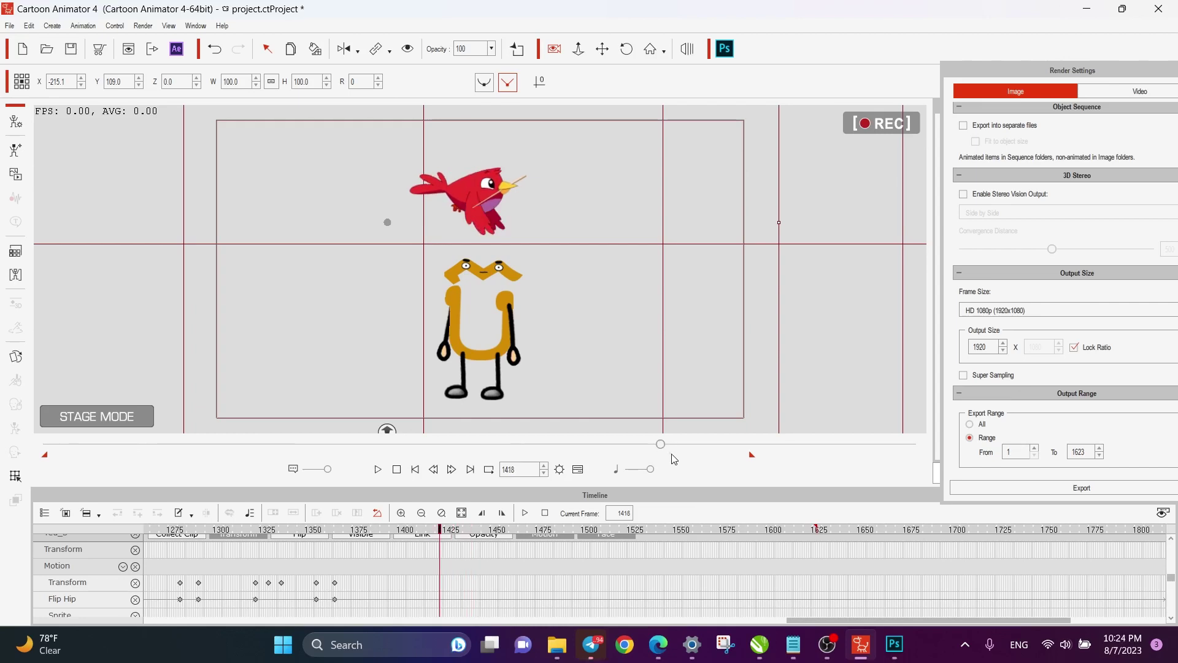
left_click_drag(751, 455, 713, 455)
left_click(669, 457)
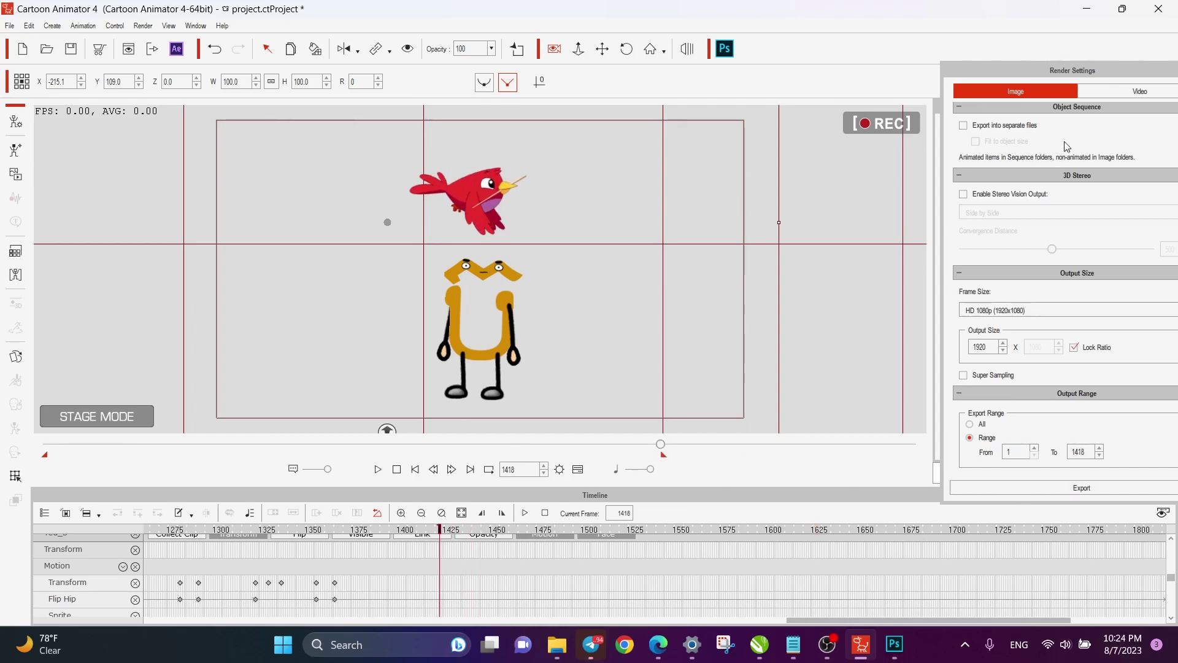
Start the PNG sequence export and browse to New Volume (E:) > រឿងថ្មី > កខគឃង > កខ ថ្មី > ច as the destination.
left_click_drag(1076, 70, 816, 28)
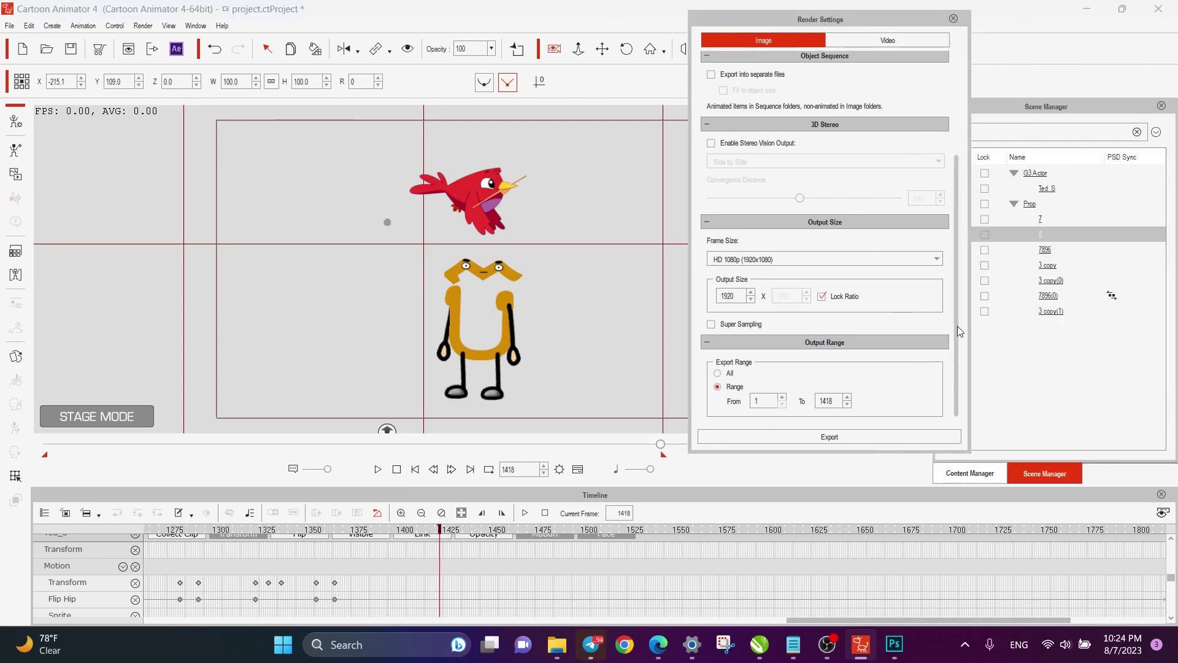
left_click_drag(957, 326, 965, 163)
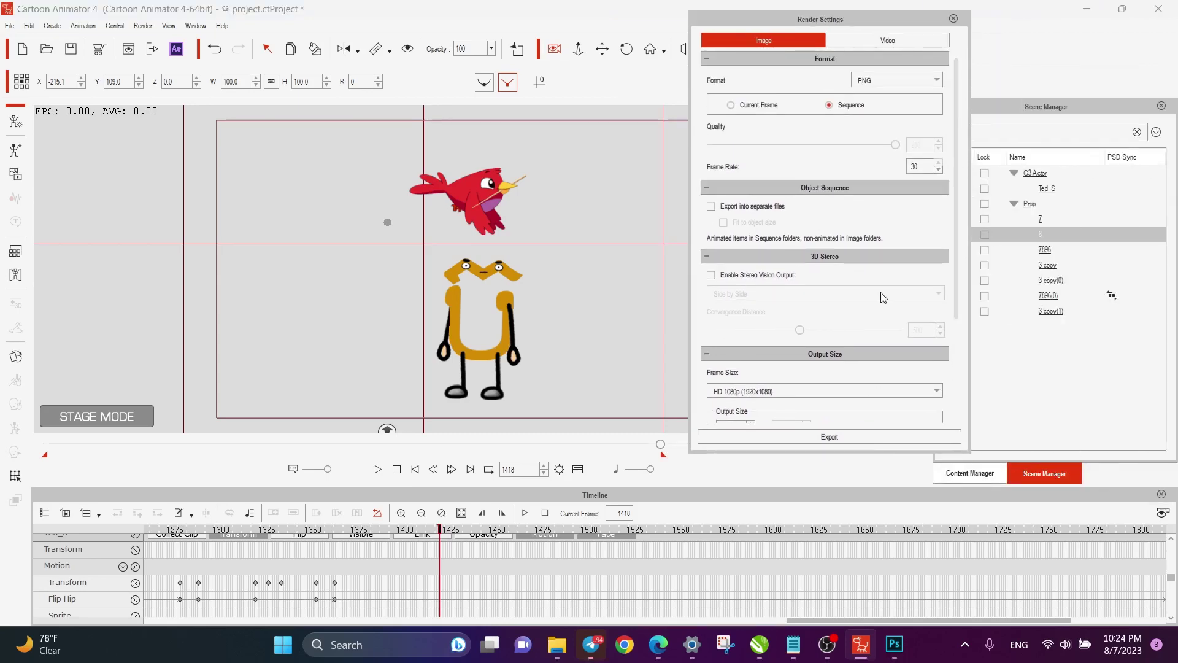
left_click(844, 438)
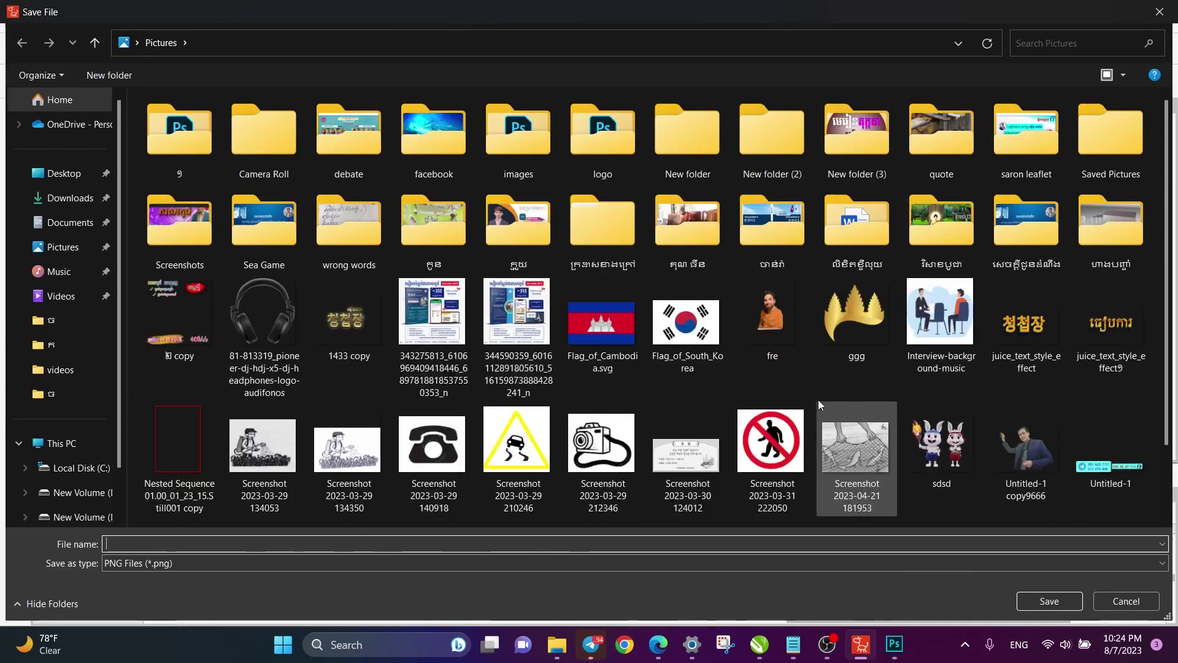
scroll(108, 467, "down", 2)
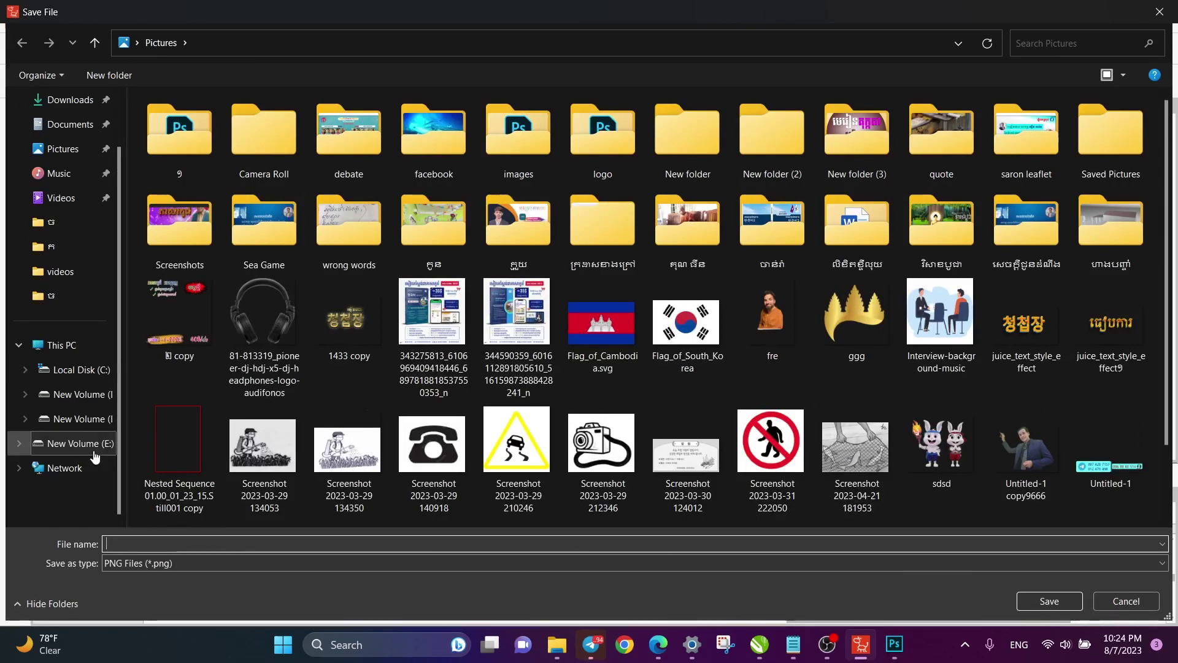
left_click(72, 443)
scroll(241, 441, "down", 5)
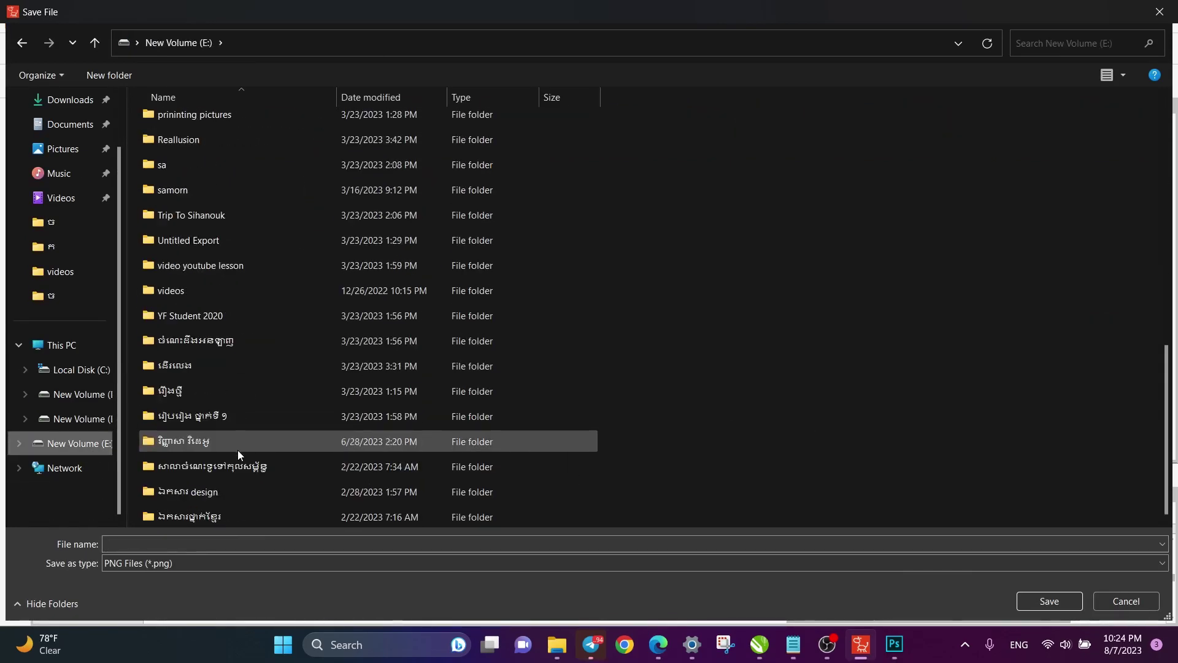
left_click(171, 392)
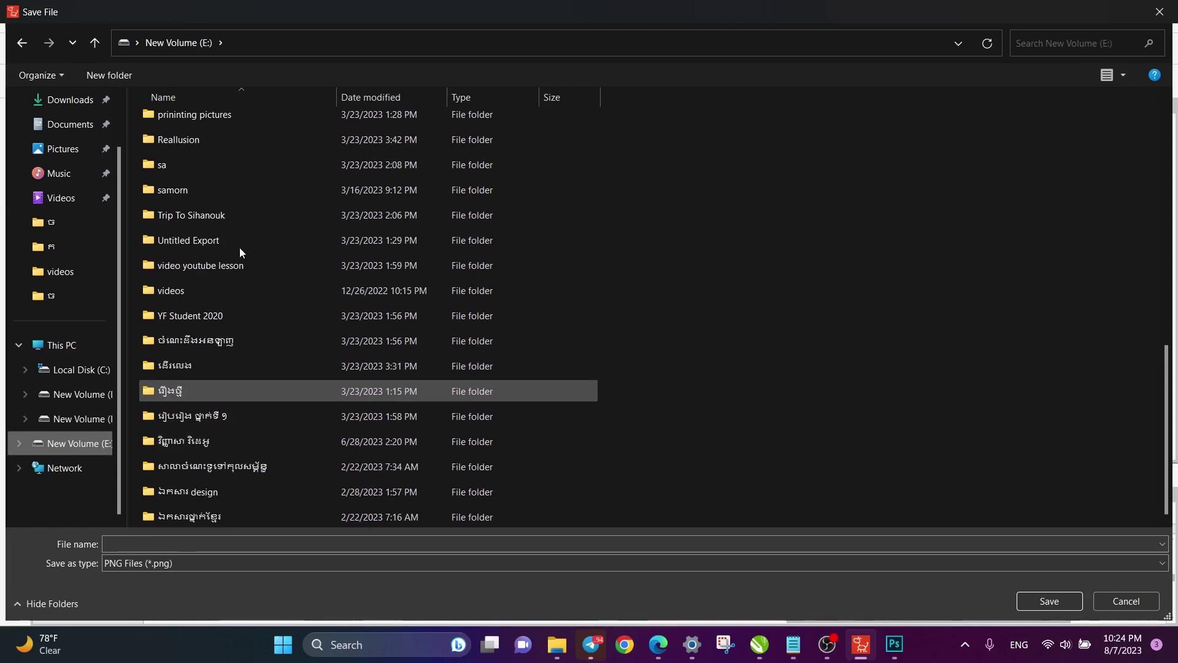
double_click(167, 392)
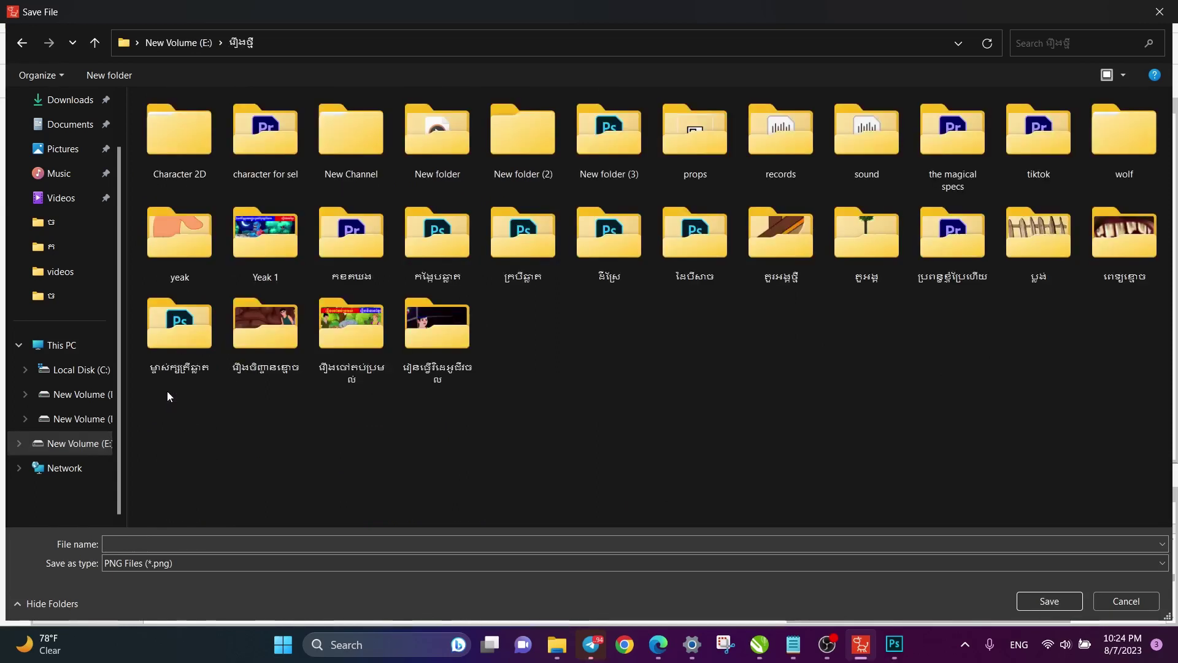
double_click(364, 256)
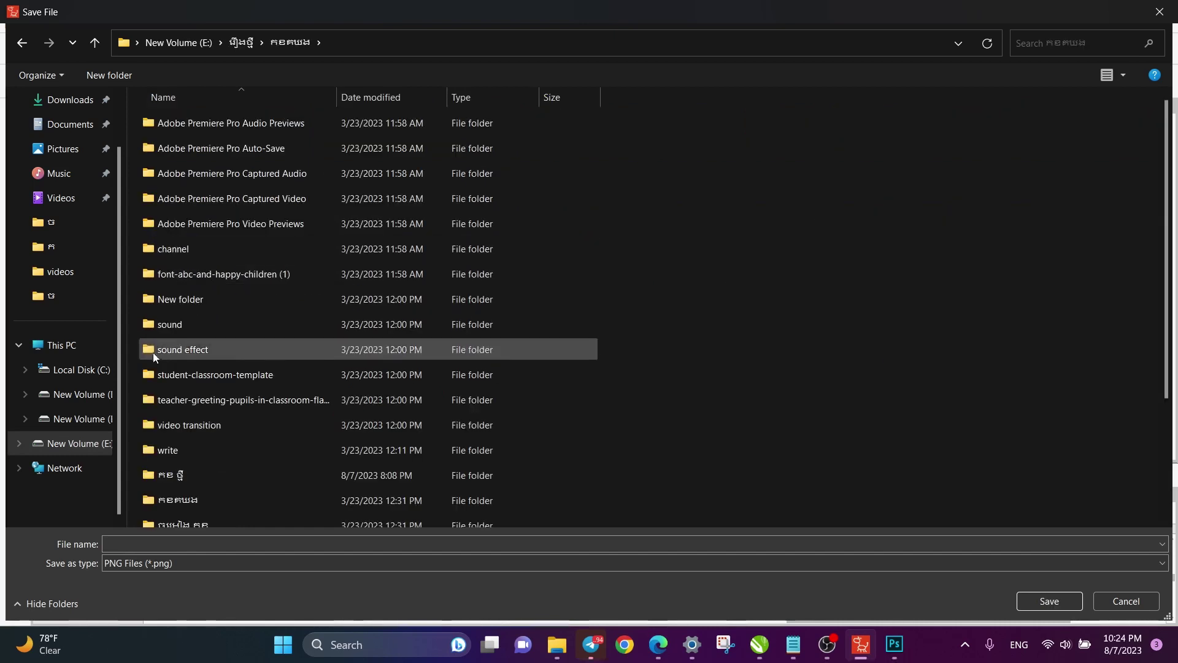
double_click(171, 475)
double_click(155, 256)
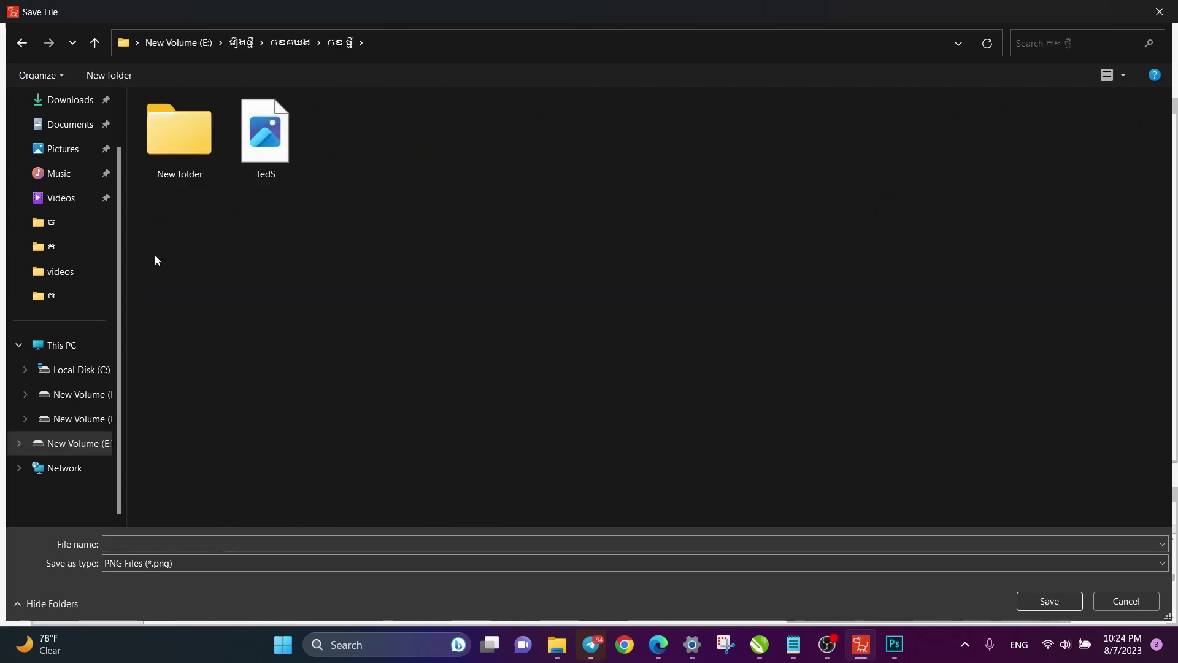
Create a folder named sequence in the destination folder and open it.
left_click(110, 75)
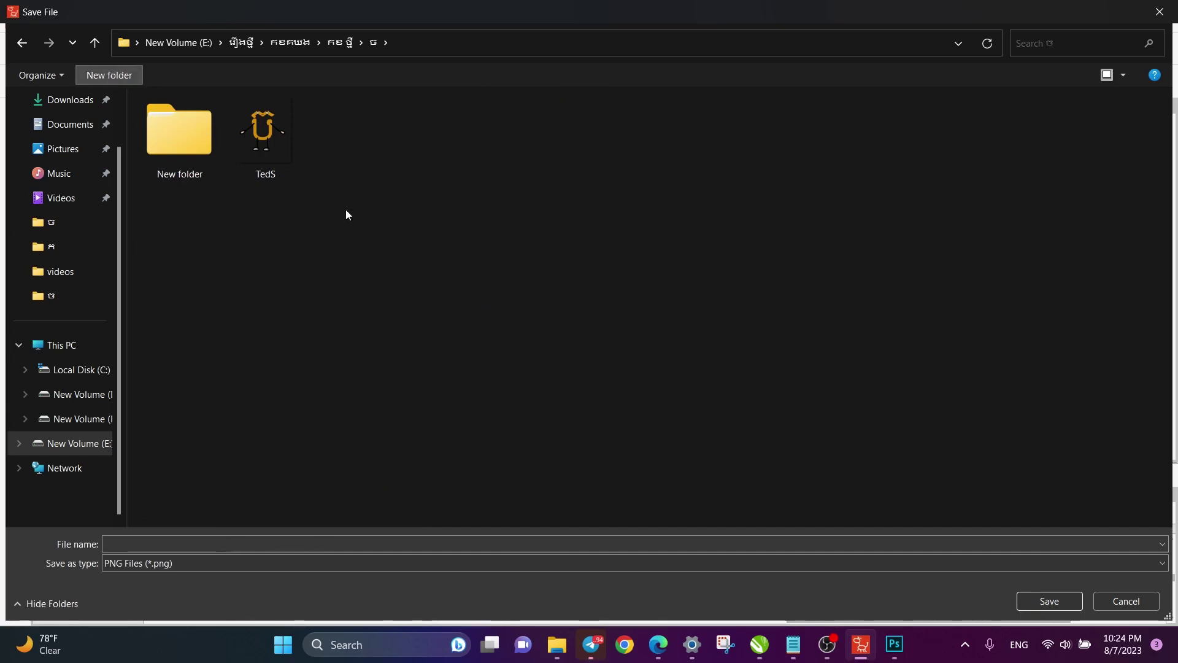
type("s")
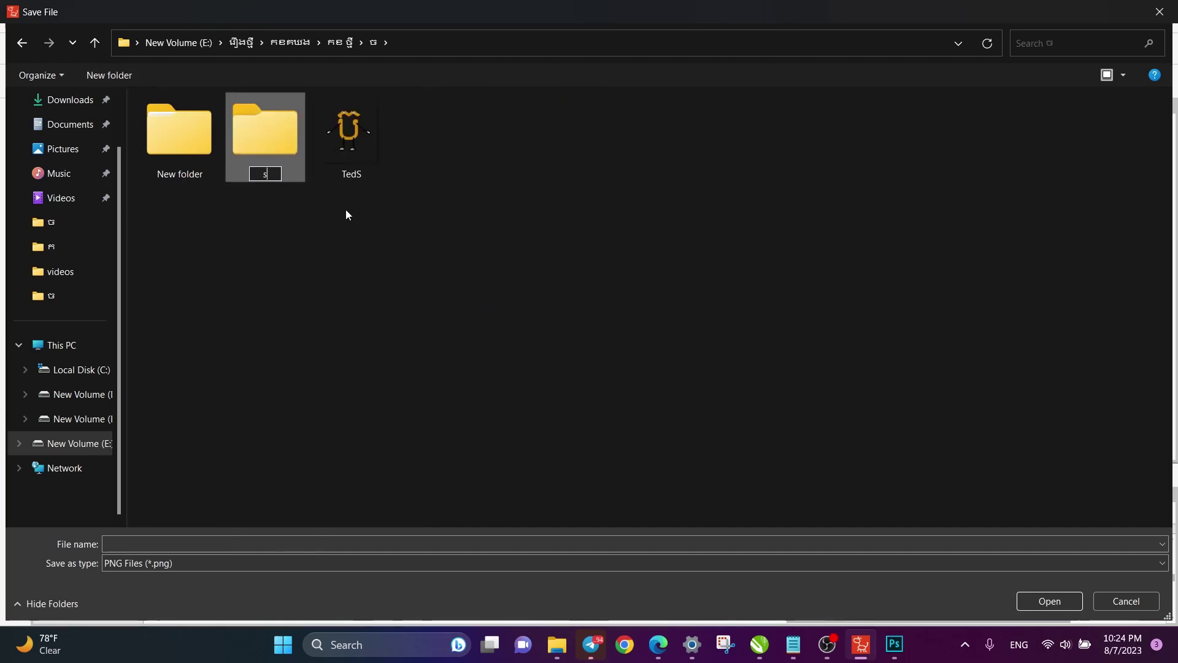
type("equence")
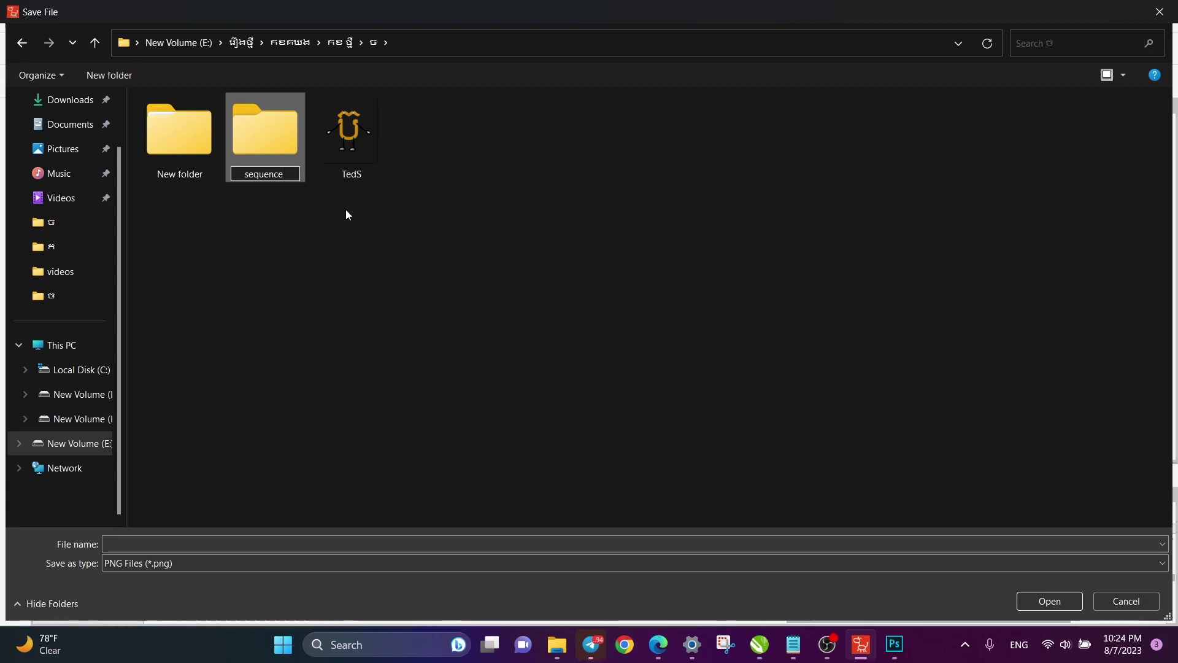
key("Return")
key("Return")
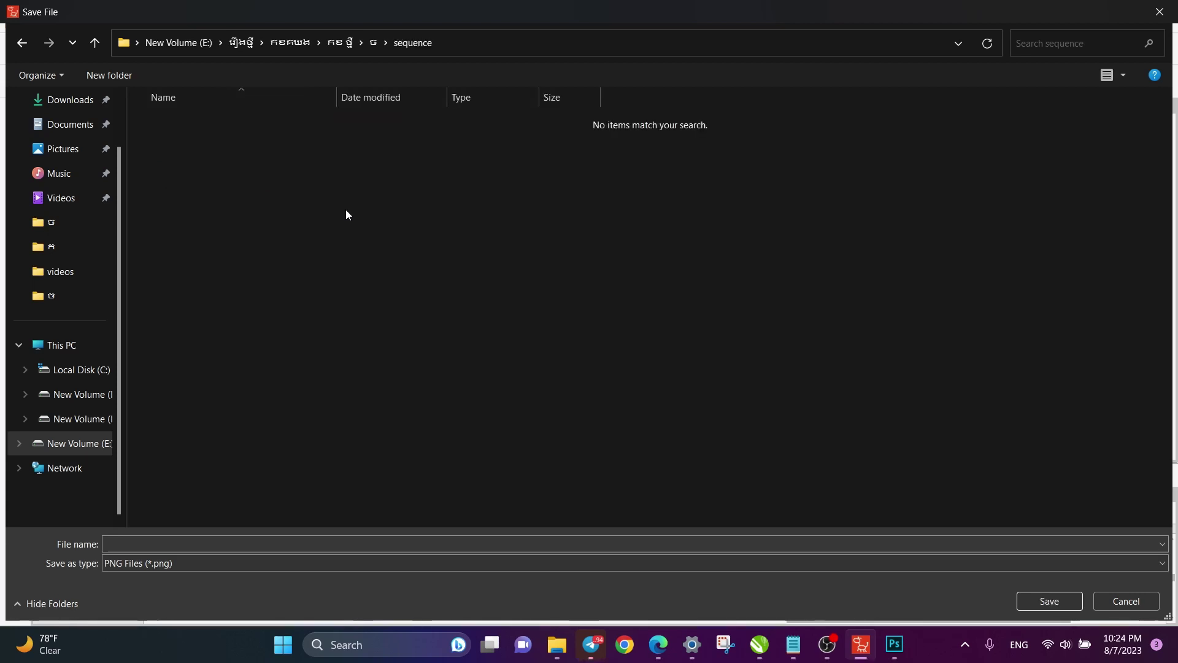
Name the image sequence ច, using the Khmer keyboard layout, and save it to render the frames.
left_click(129, 545)
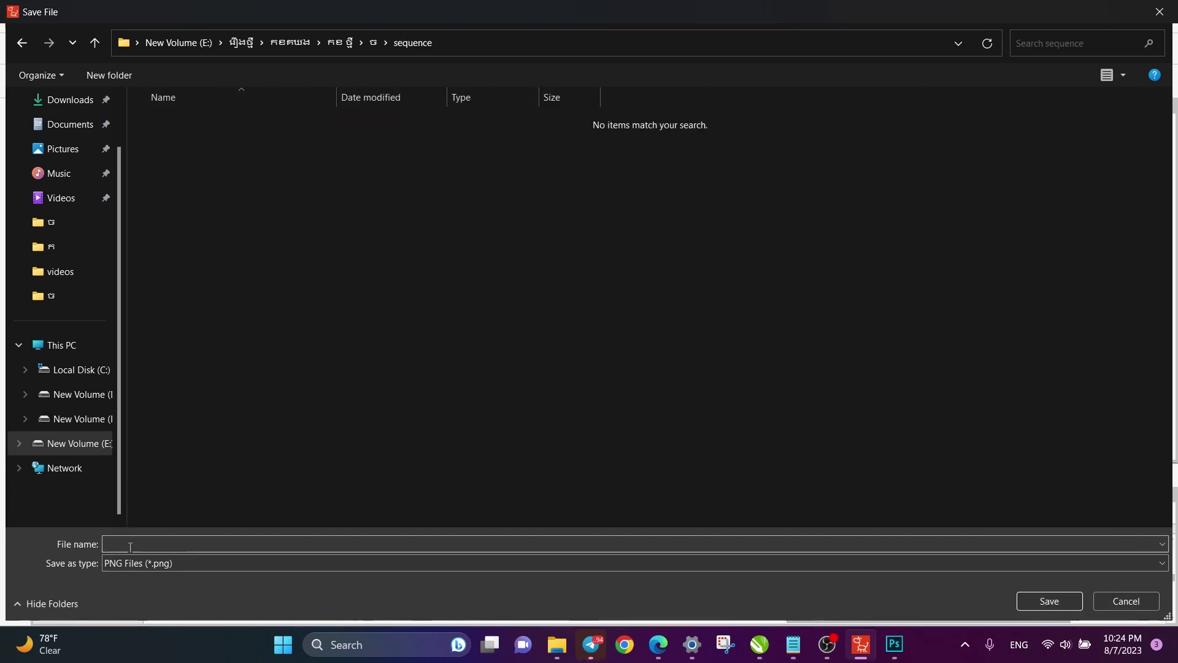
type("2")
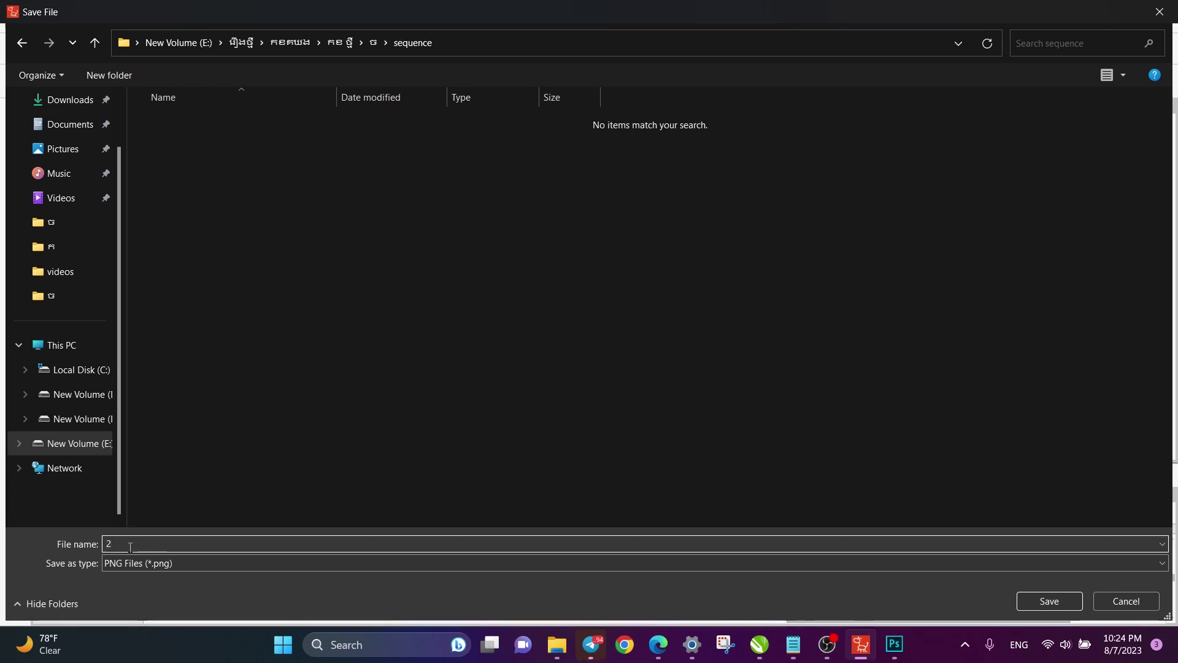
key("BackSpace")
type("c")
key("BackSpace")
key("alt+shift")
type("c")
key("BackSpace")
key("alt+shift")
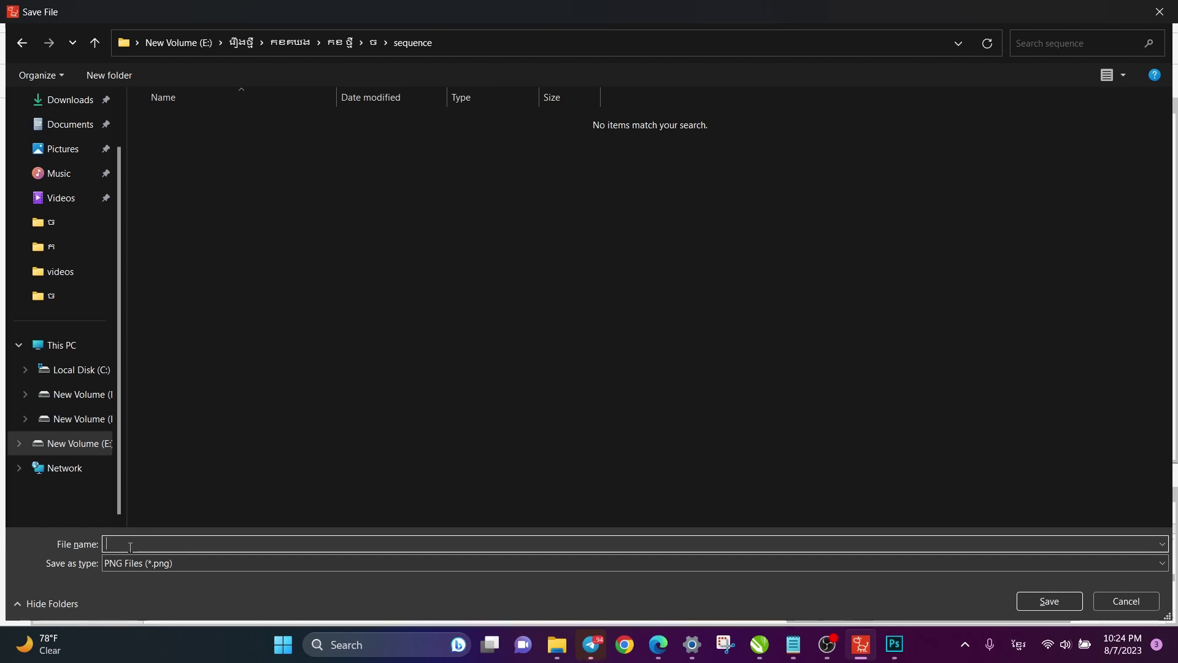
type("ច")
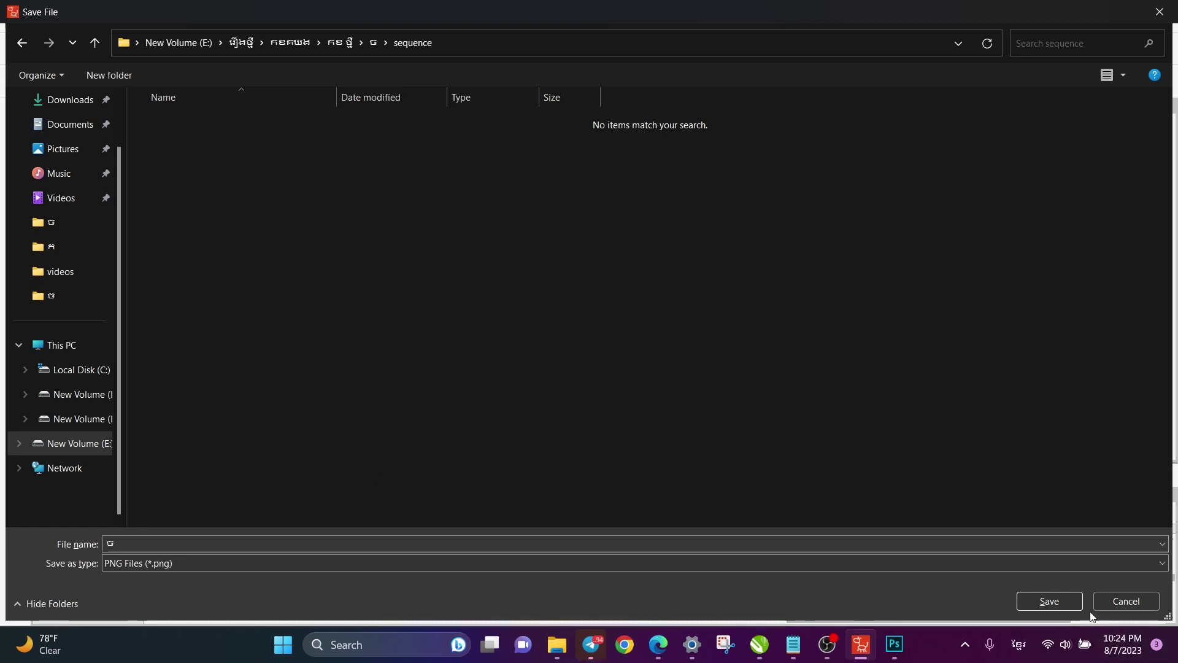
key("Return")
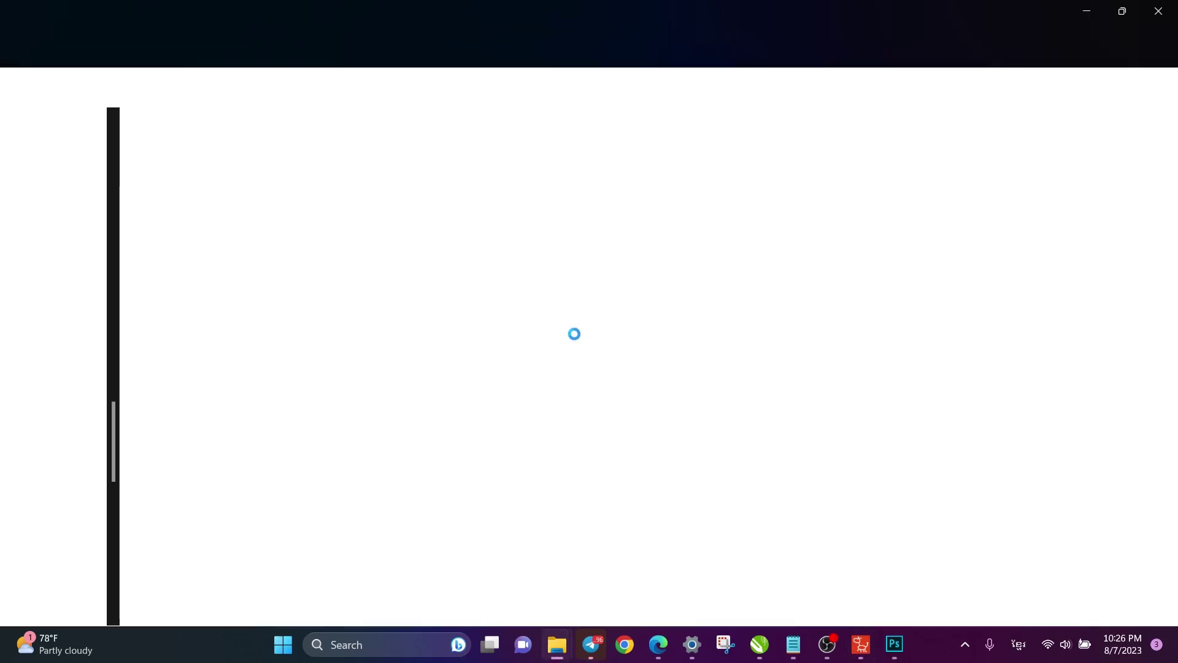
Look through the rendered PNG frames in the sequence folder, return to Cartoon Animator and close the render settings.
scroll(497, 281, "down", 20)
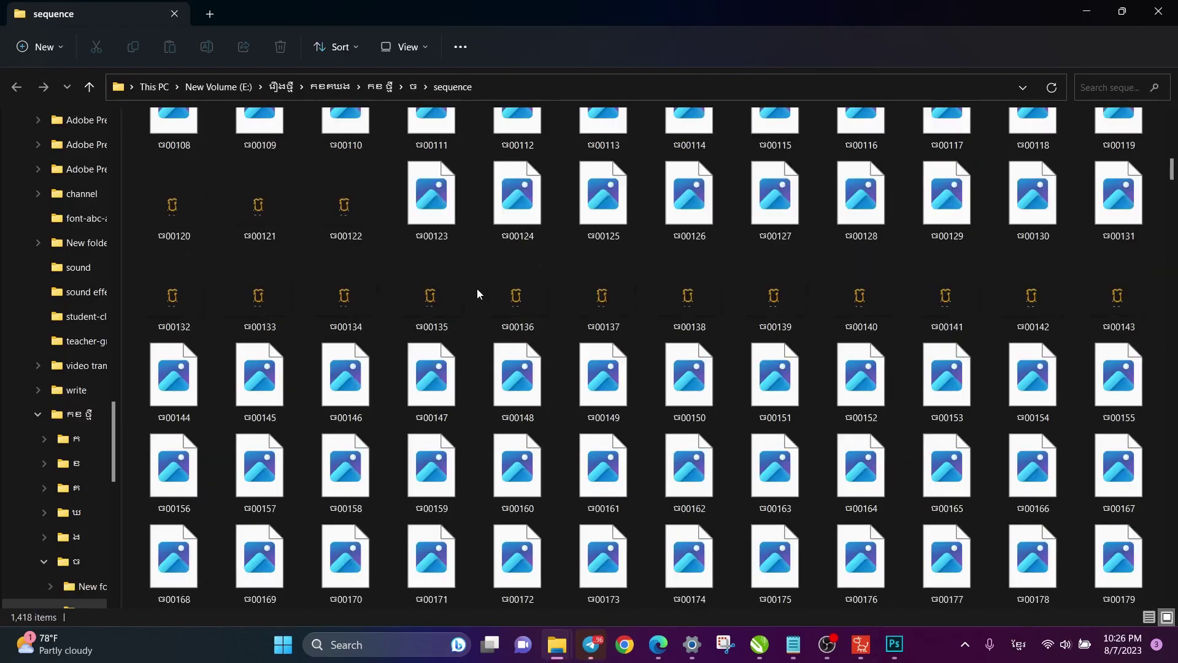
left_click_drag(1171, 250, 1171, 586)
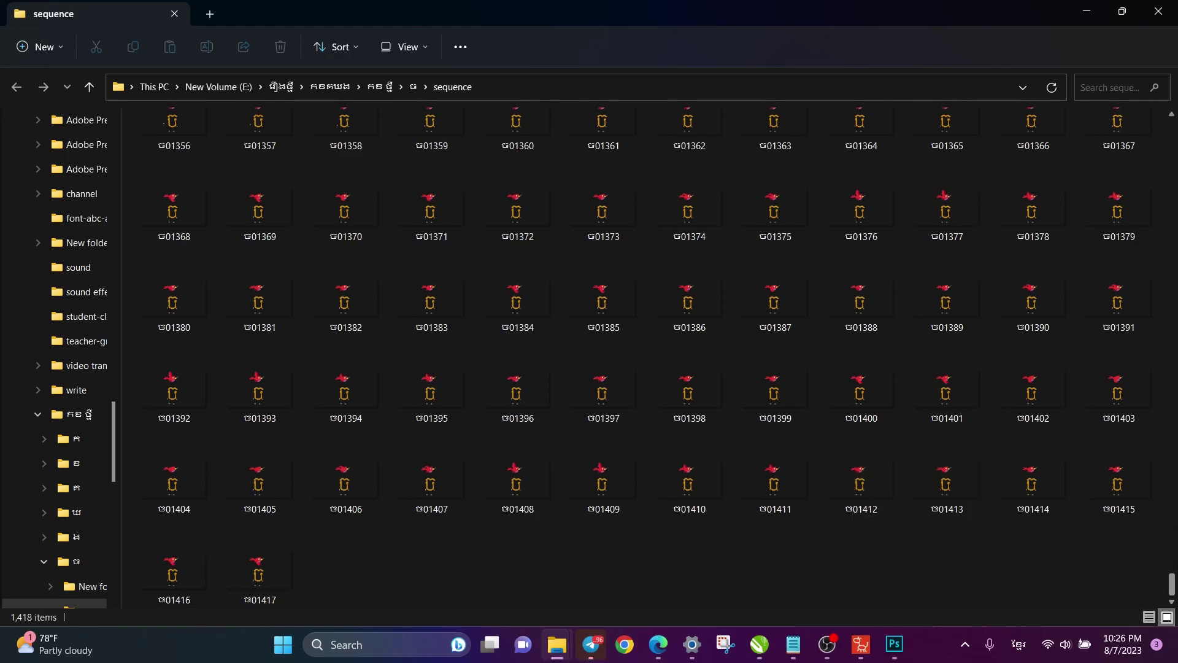
key("F5")
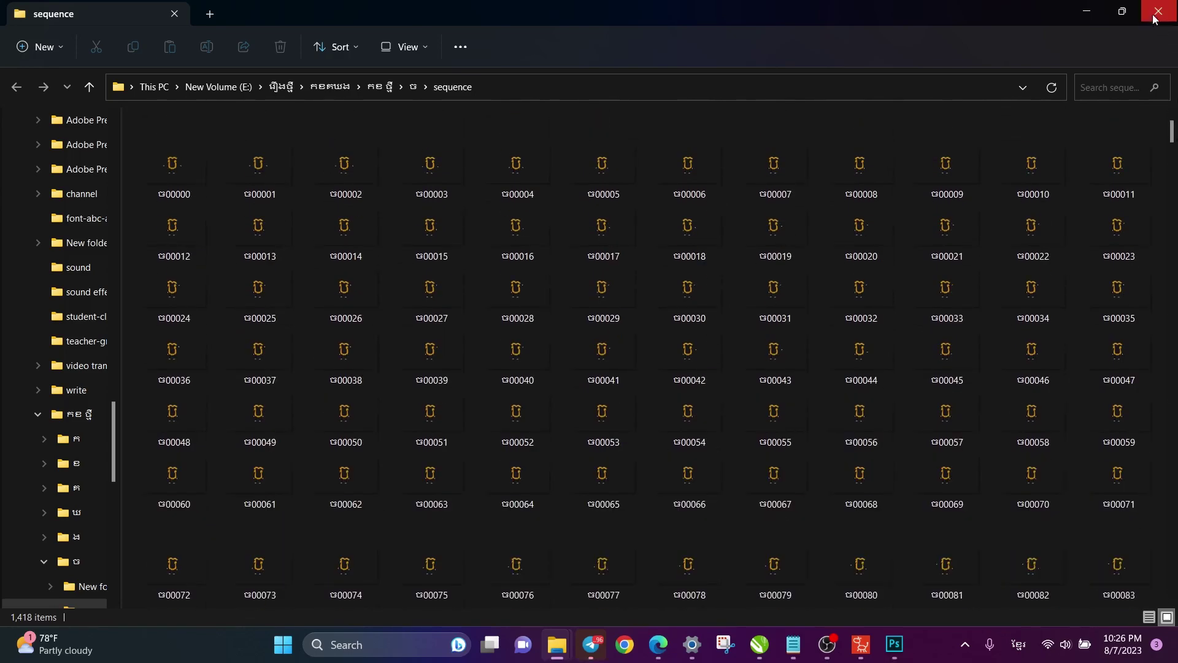
key("alt+Tab")
left_click(953, 18)
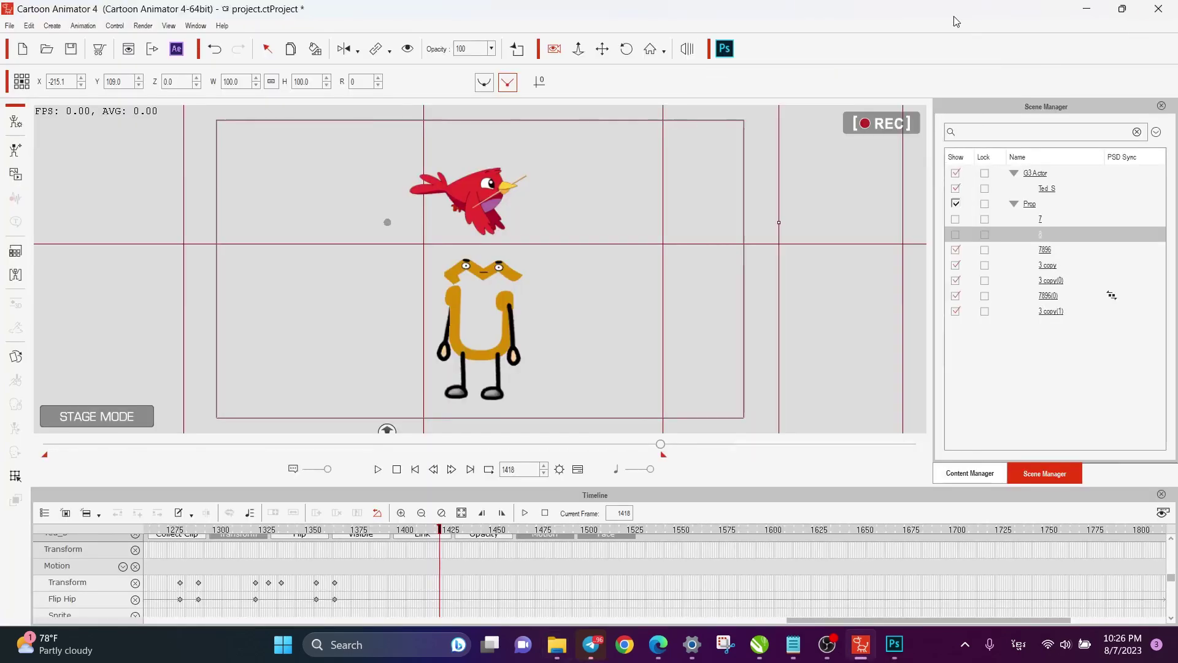
Show the background props 7 and 8, and hide the props 7896, 3 copy, 3 copy(0), 7896(0) and 3 copy(1).
left_click(956, 235)
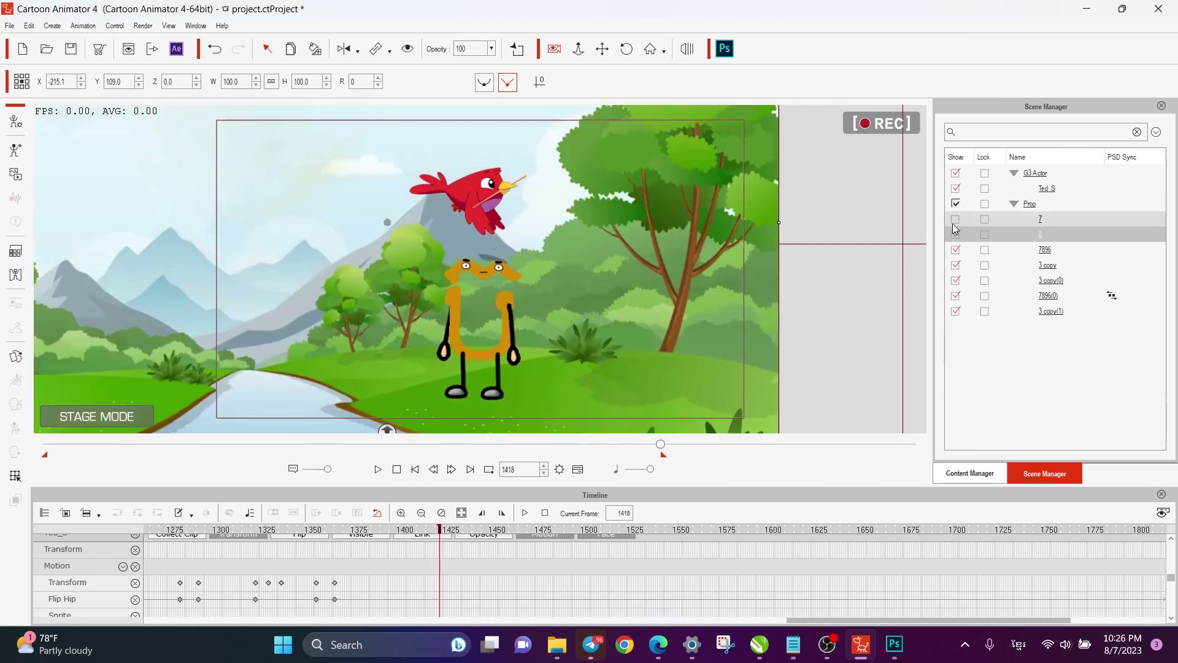
left_click(955, 219)
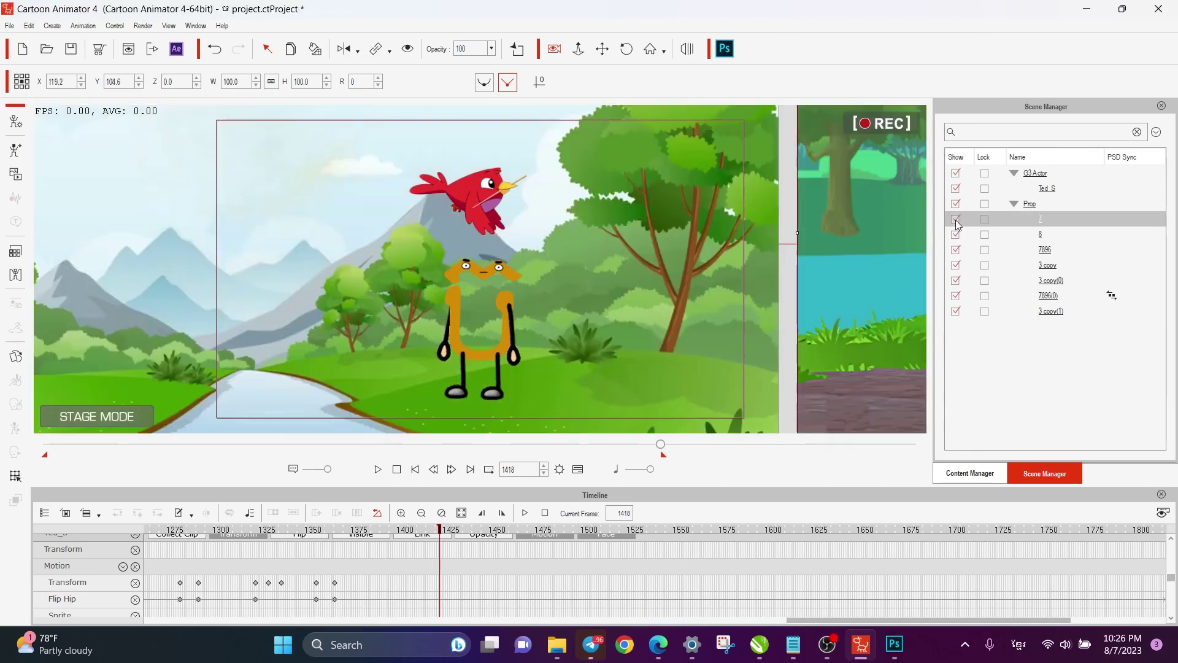
left_click(956, 250)
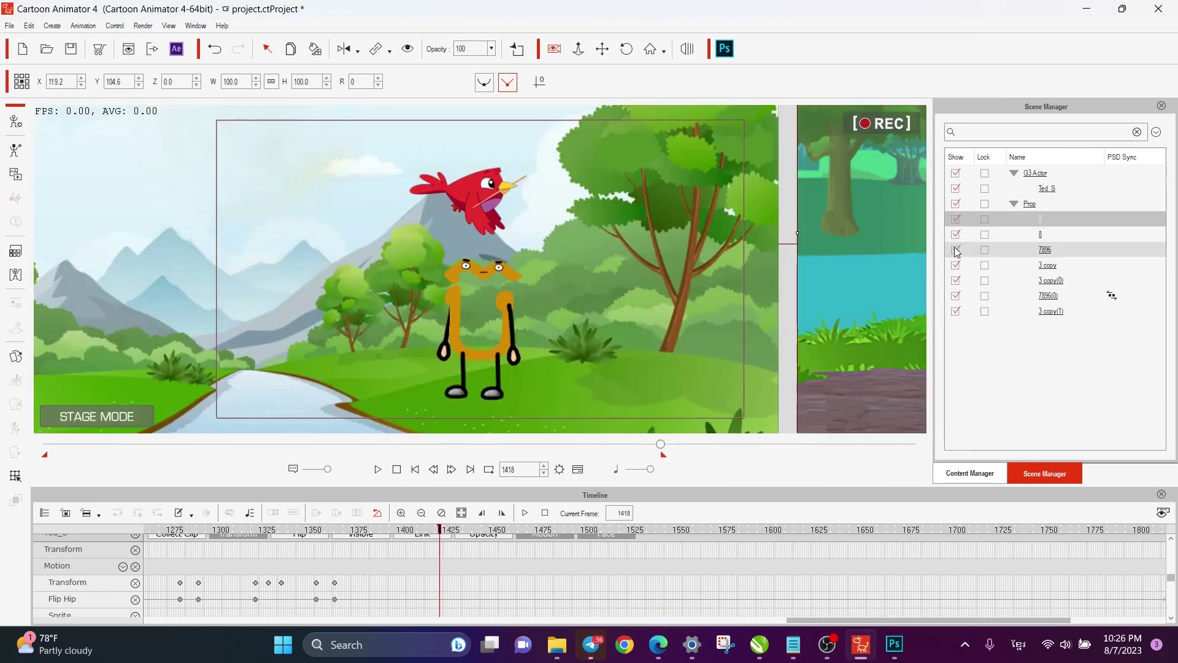
left_click(956, 265)
left_click(956, 281)
left_click(956, 280)
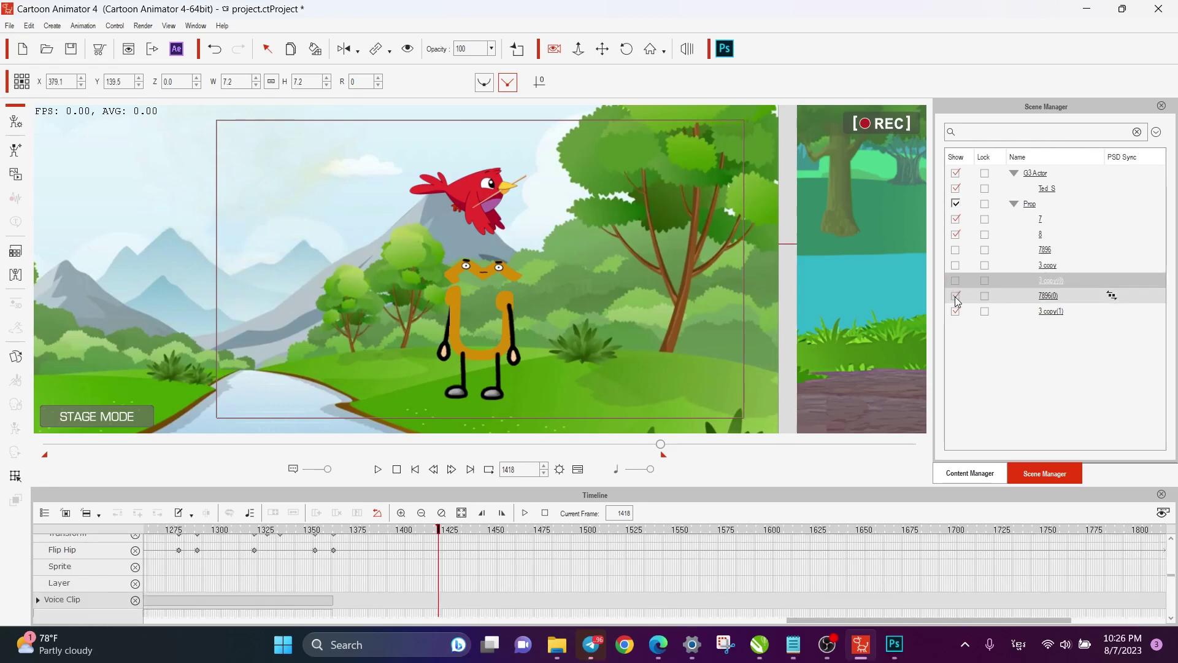
left_click(956, 296)
left_click(956, 311)
Hide the Ted_S letter character so that only the backgrounds remain in the scene.
left_click(956, 189)
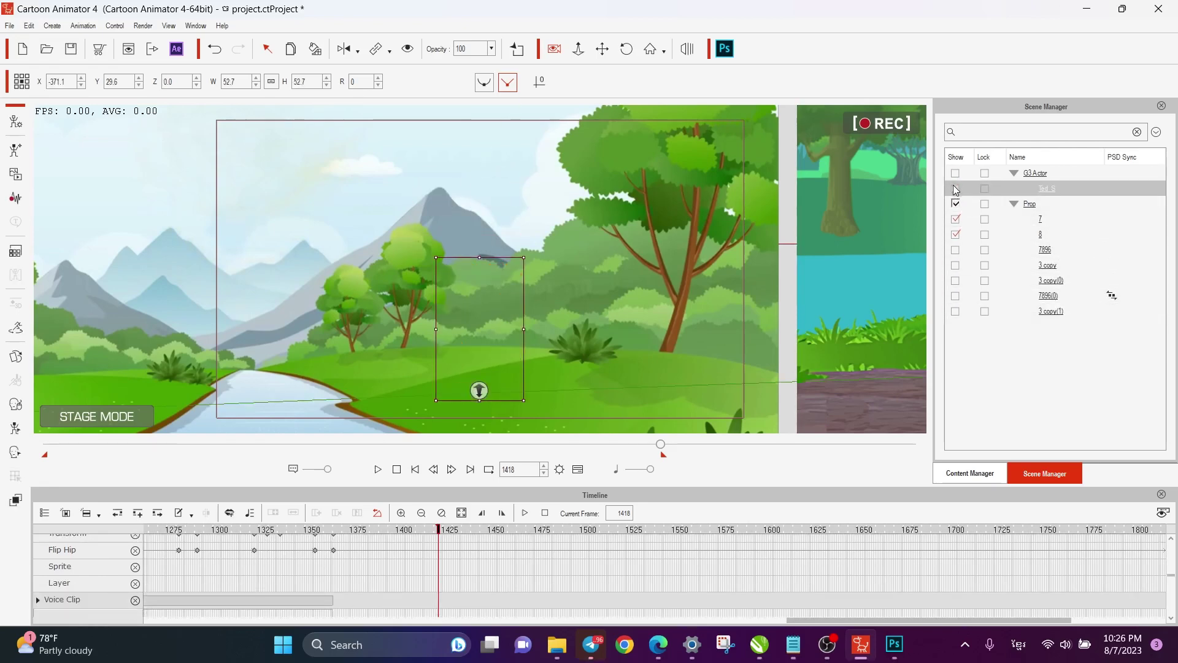
left_click(955, 188)
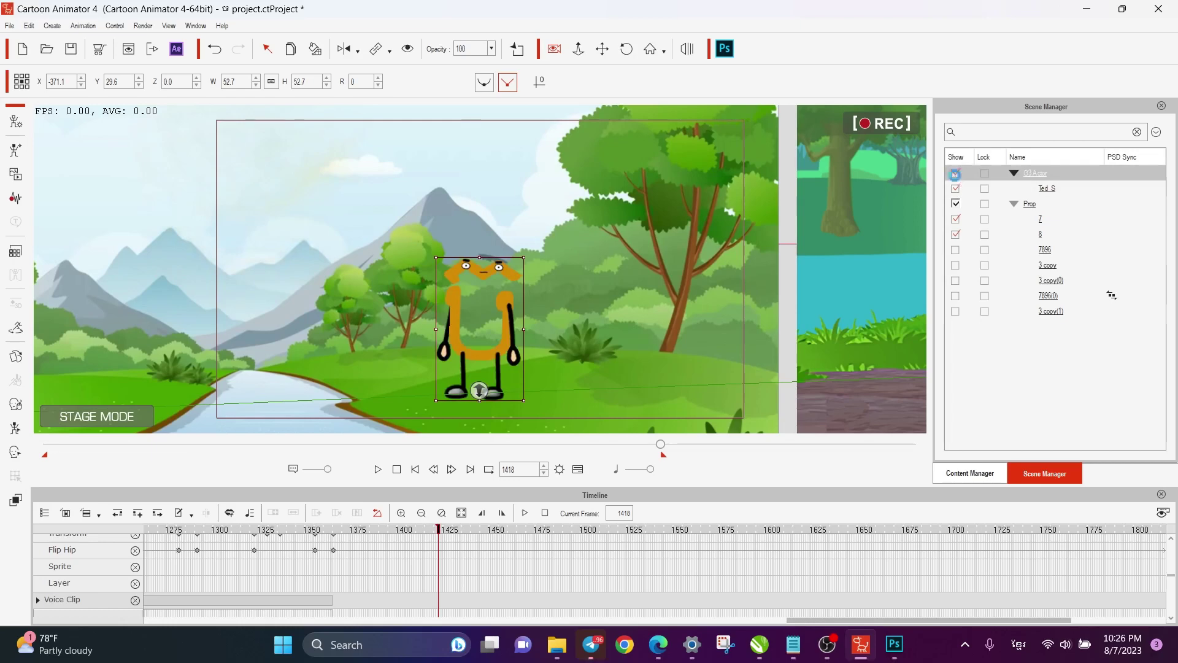
left_click(955, 188)
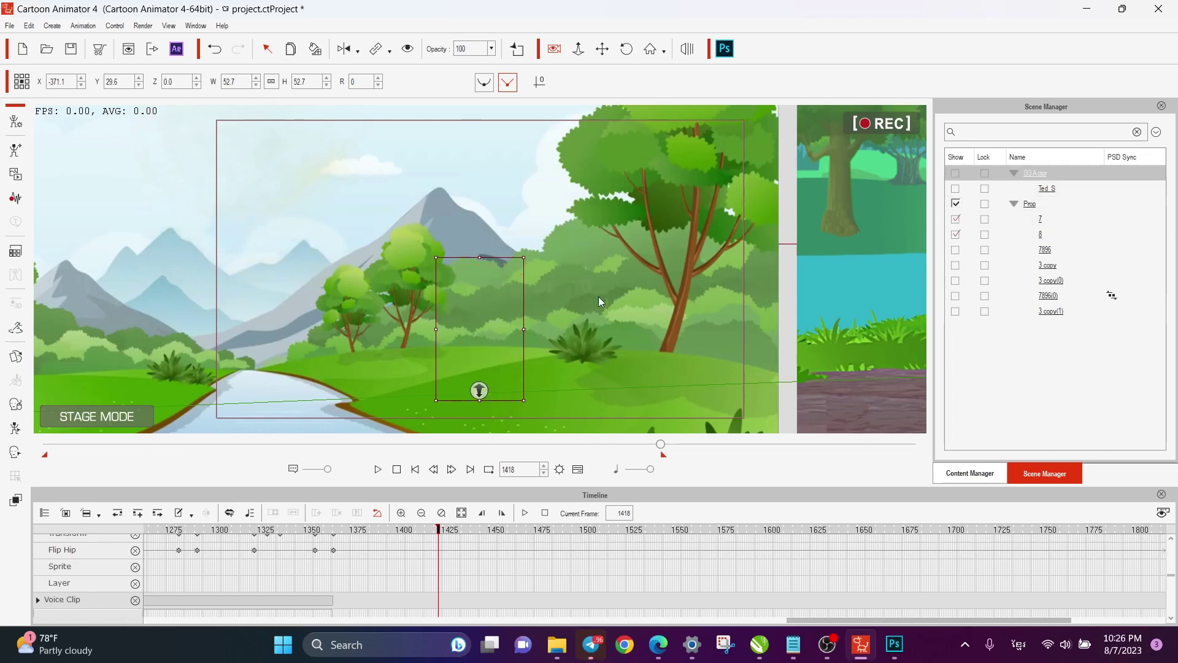